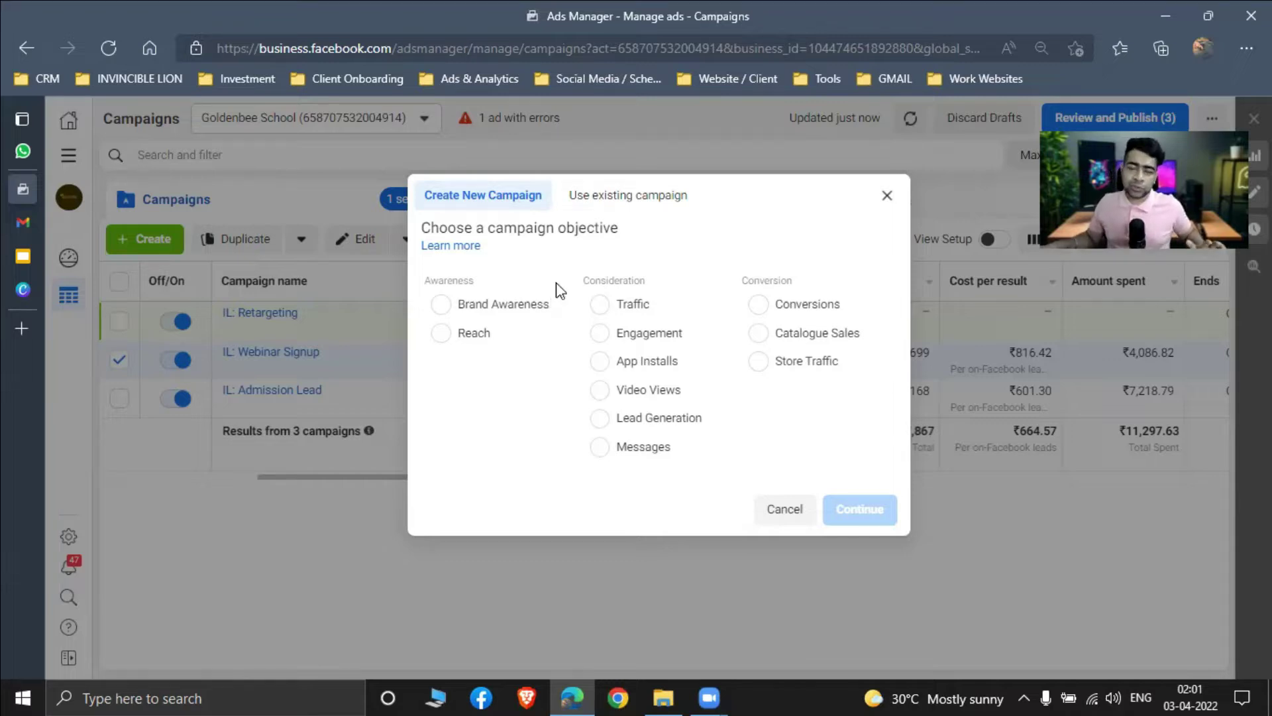
click(666, 423)
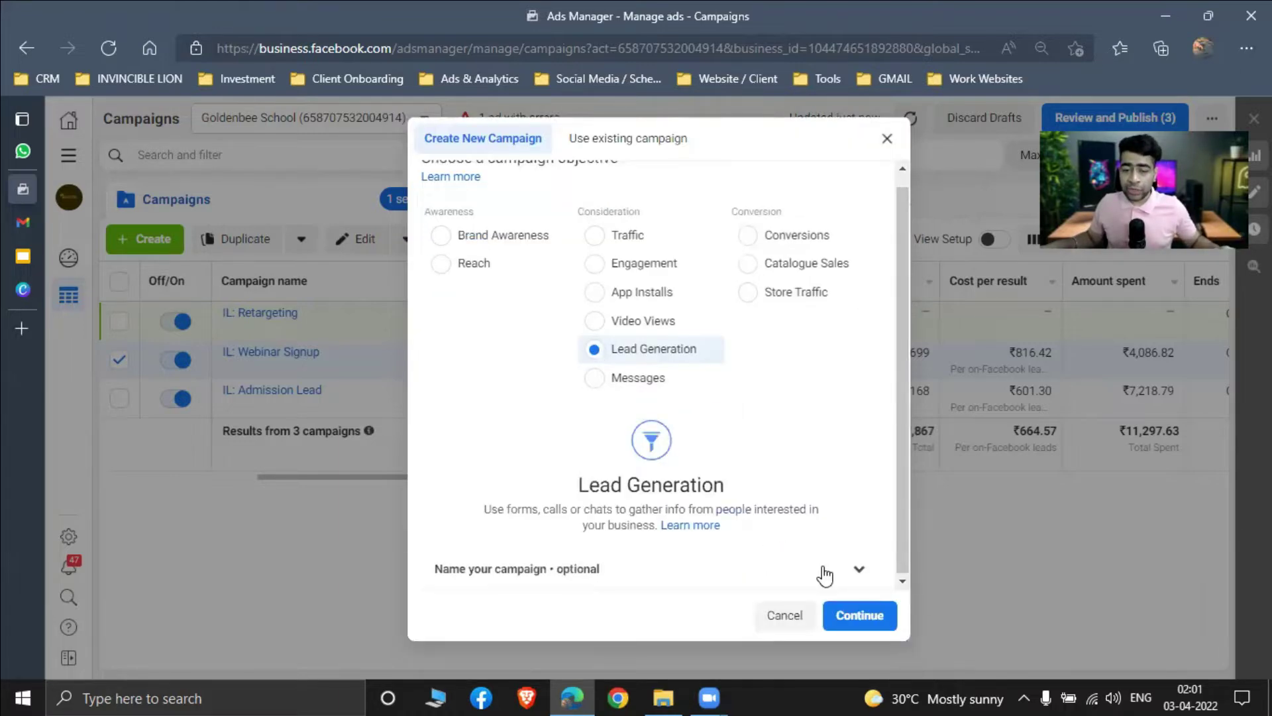
click(825, 571)
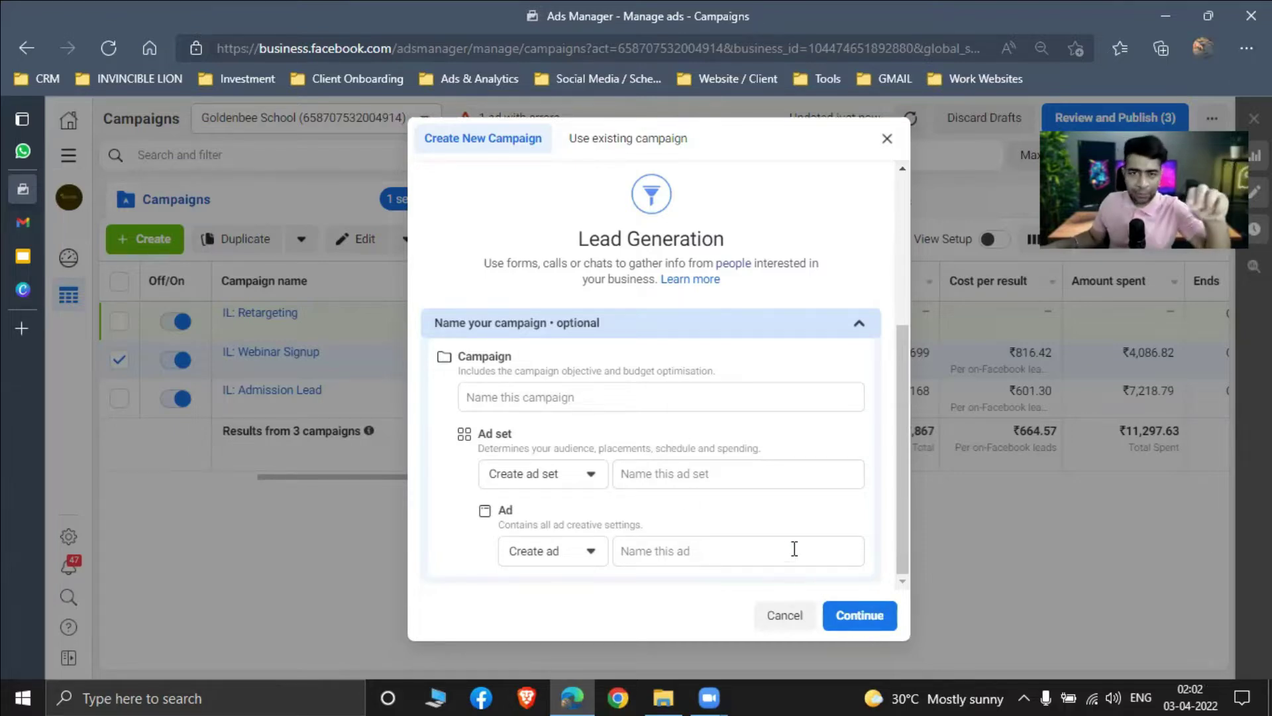
click(884, 140)
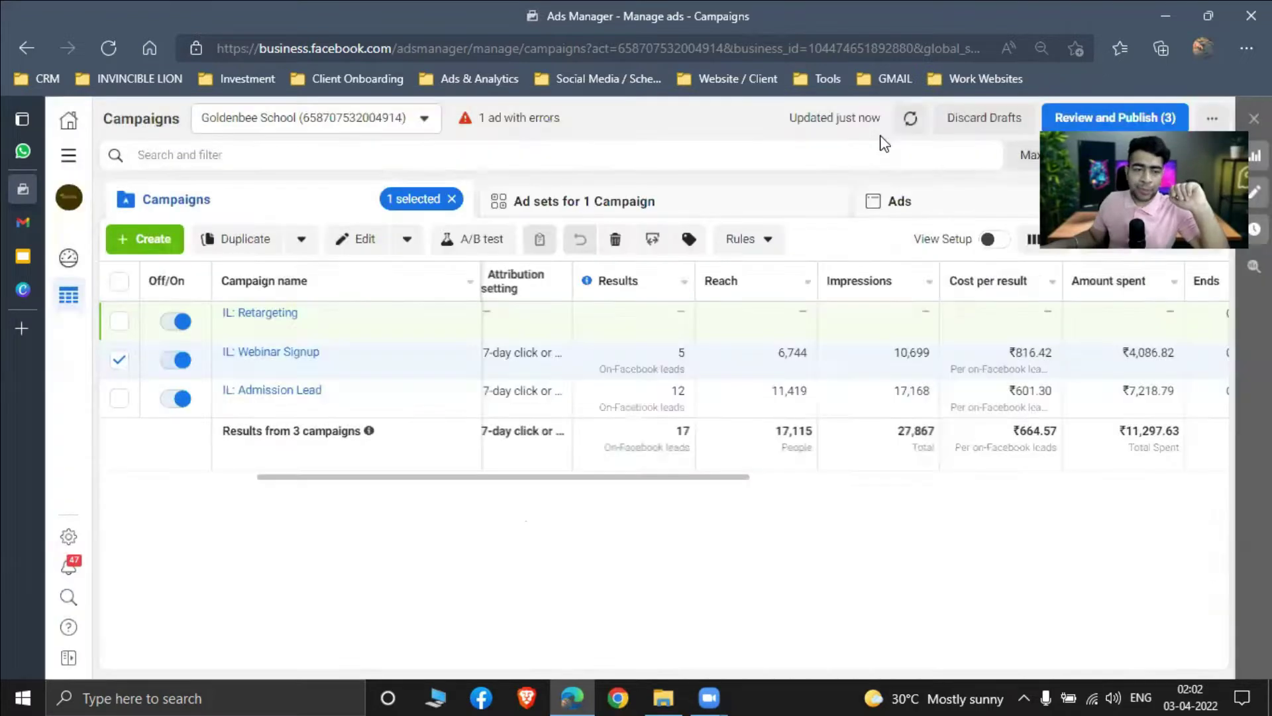
- Open the existing IL: Webinar Signup campaign for editing
click(119, 363)
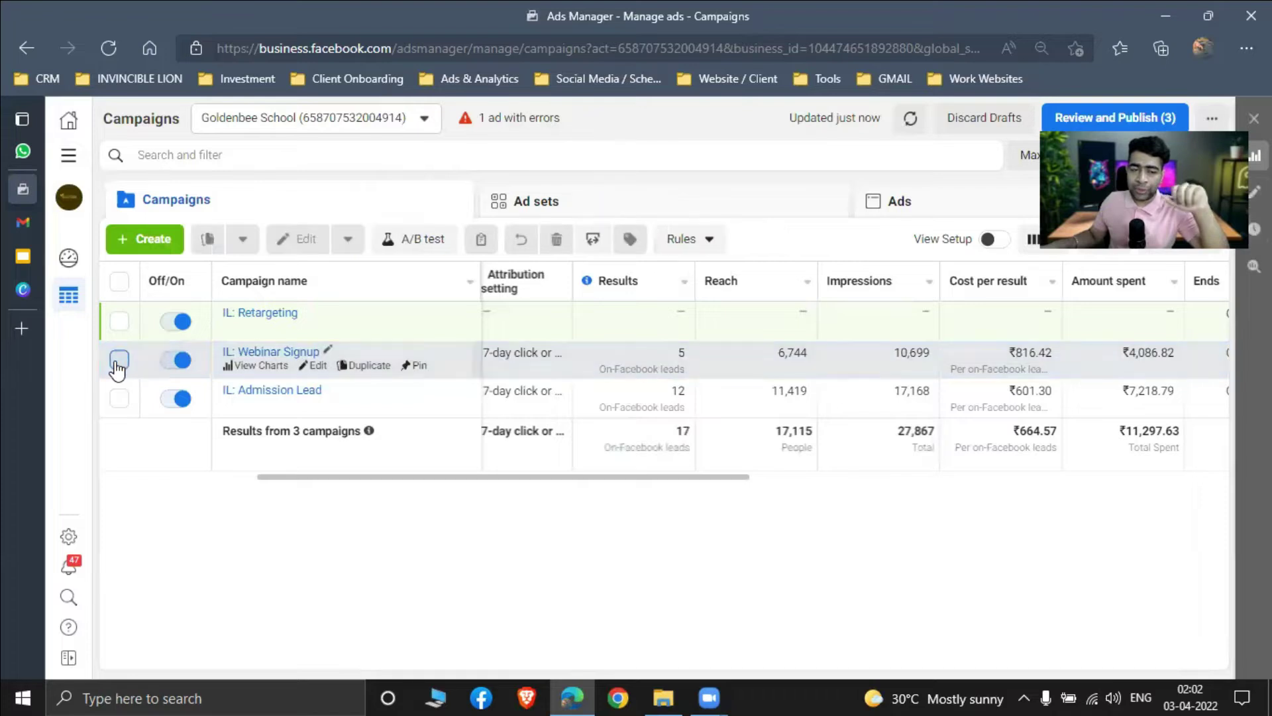
click(118, 362)
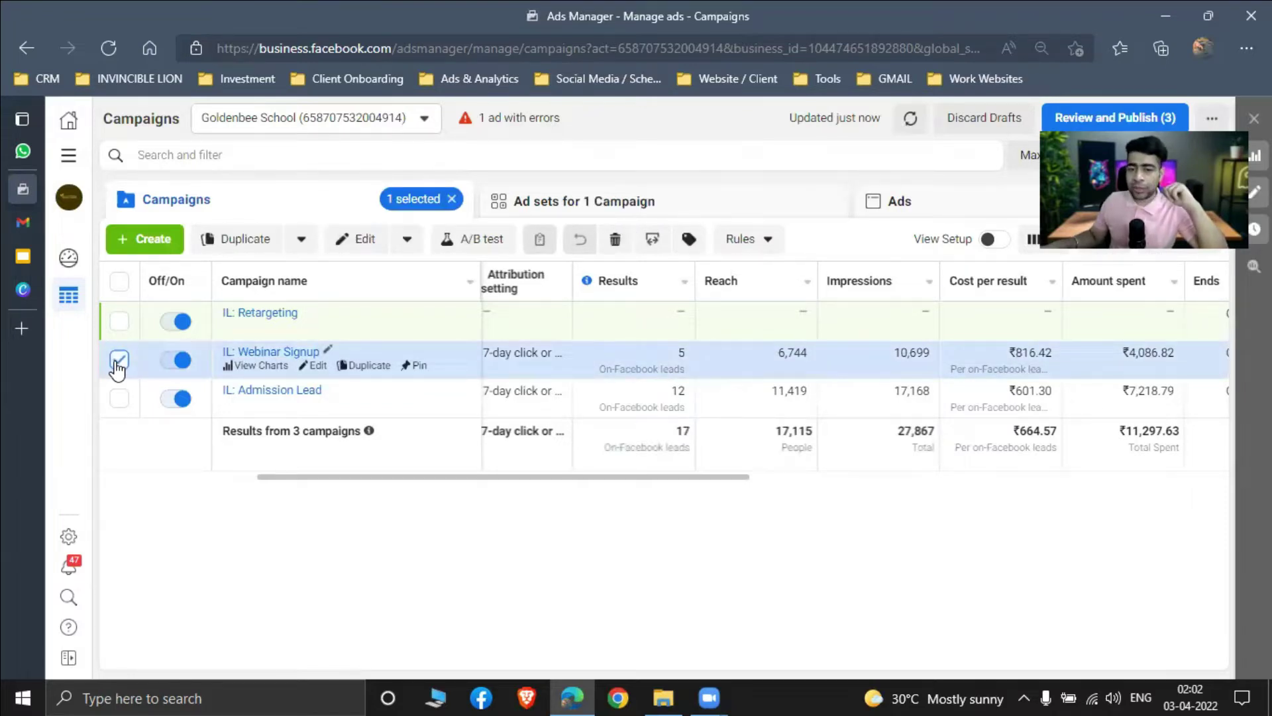
click(559, 205)
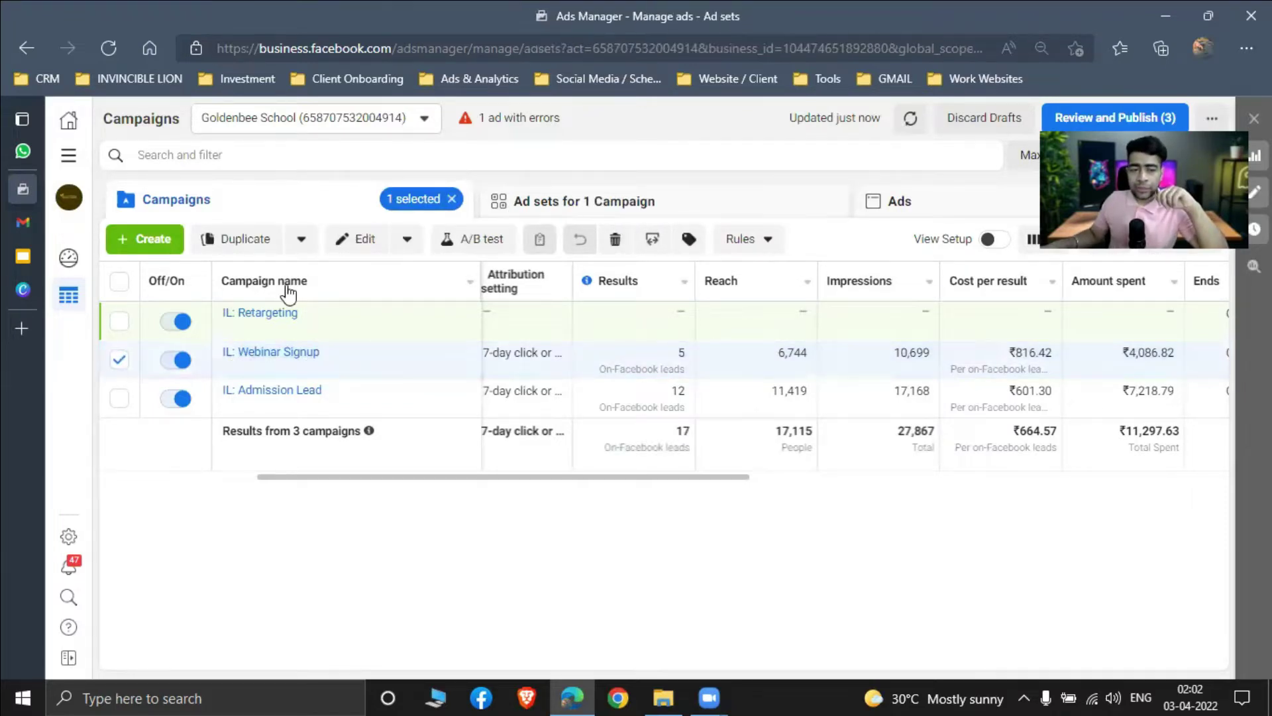
click(297, 238)
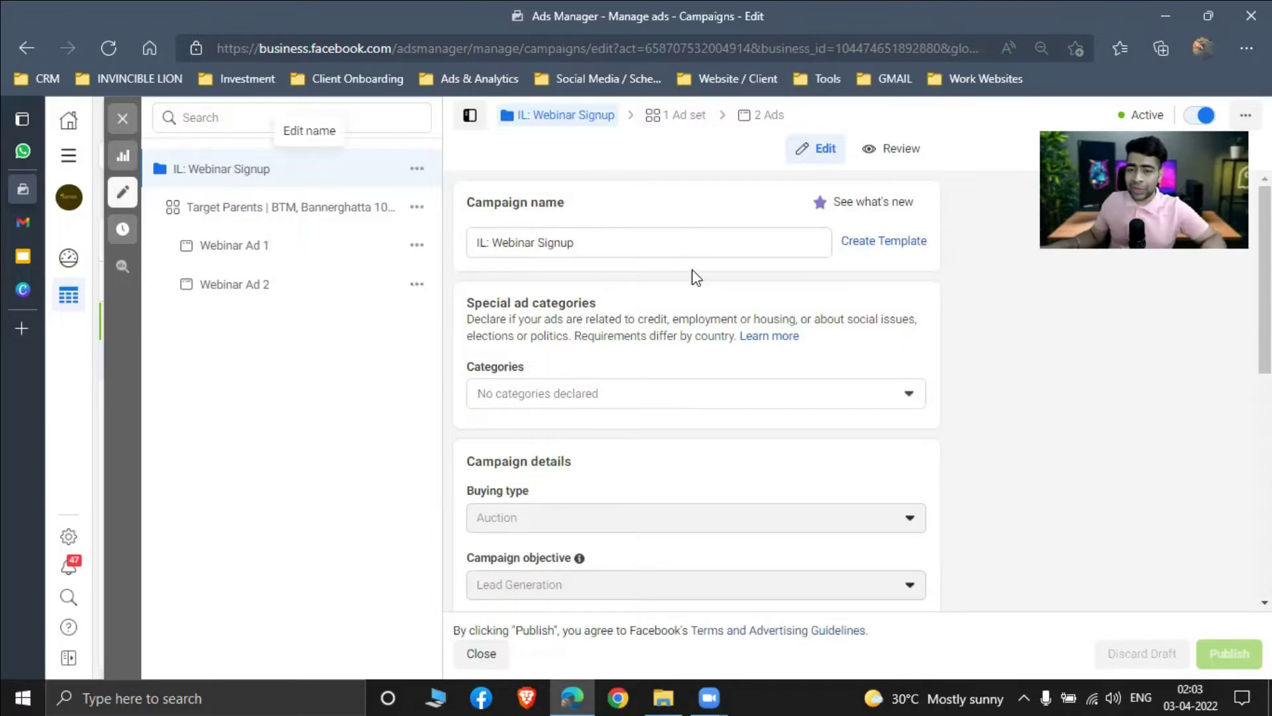
- Inspect the campaign name of the IL: Webinar Signup campaign without changing it
scroll(690, 275, down, 2)
scroll(515, 230, up, 2)
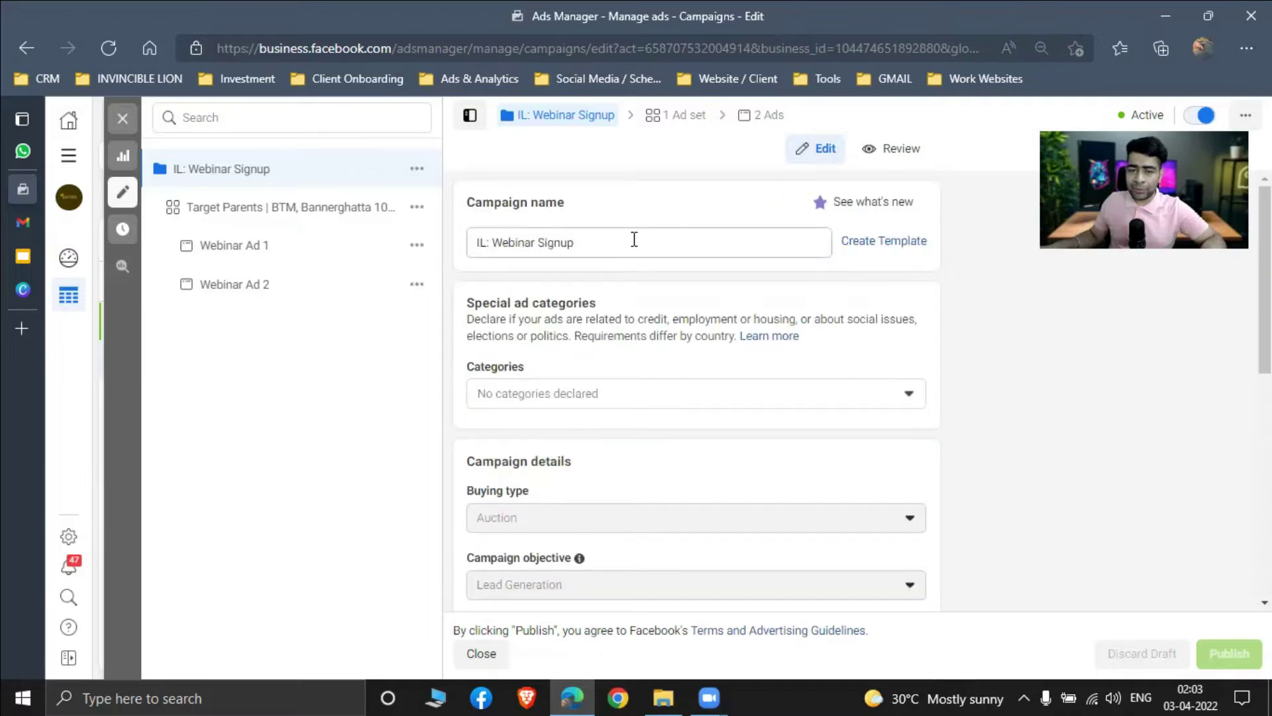
triple_click(657, 241)
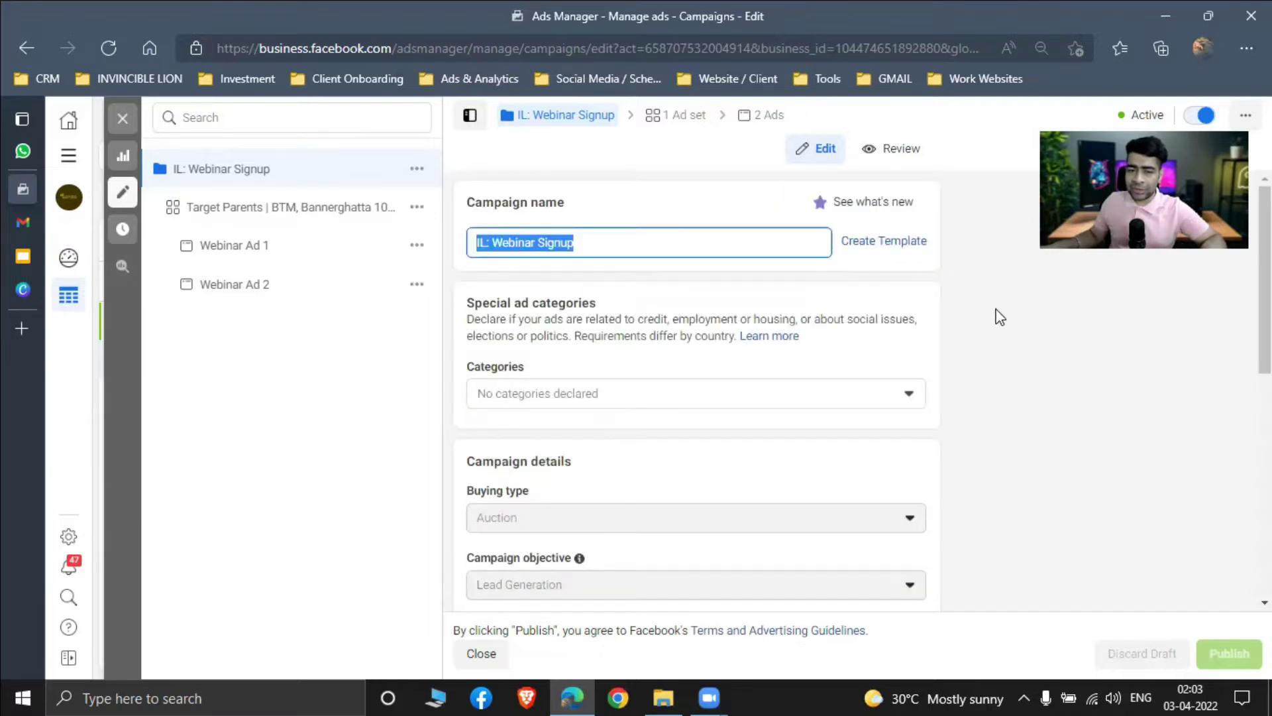
click(998, 317)
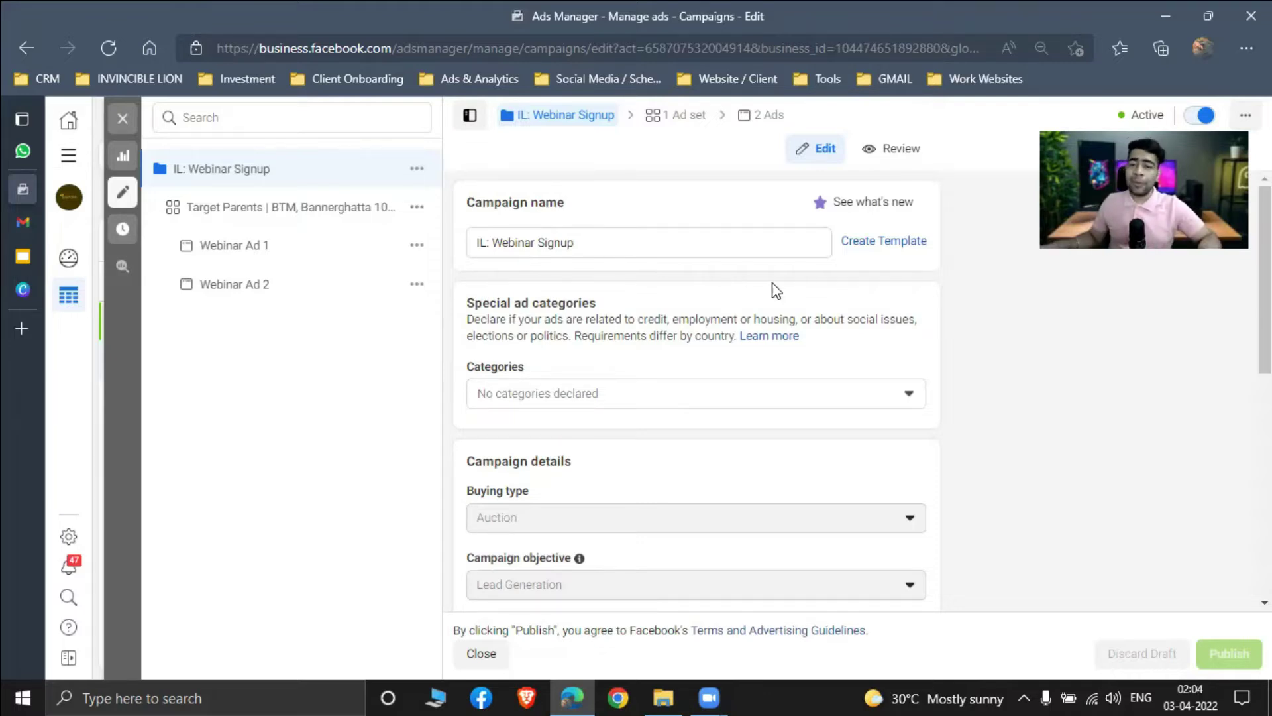
- View the available special ad categories for the campaign and close the list without declaring any
scroll(616, 261, down, 2)
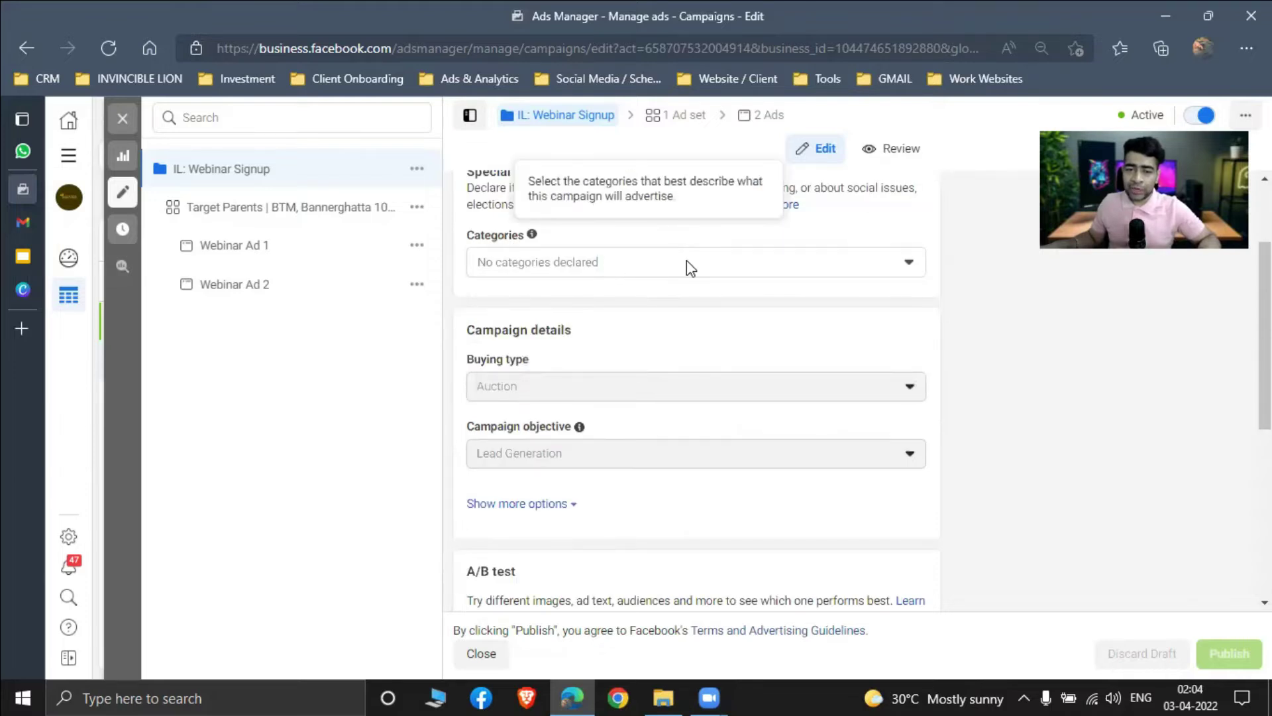
click(688, 264)
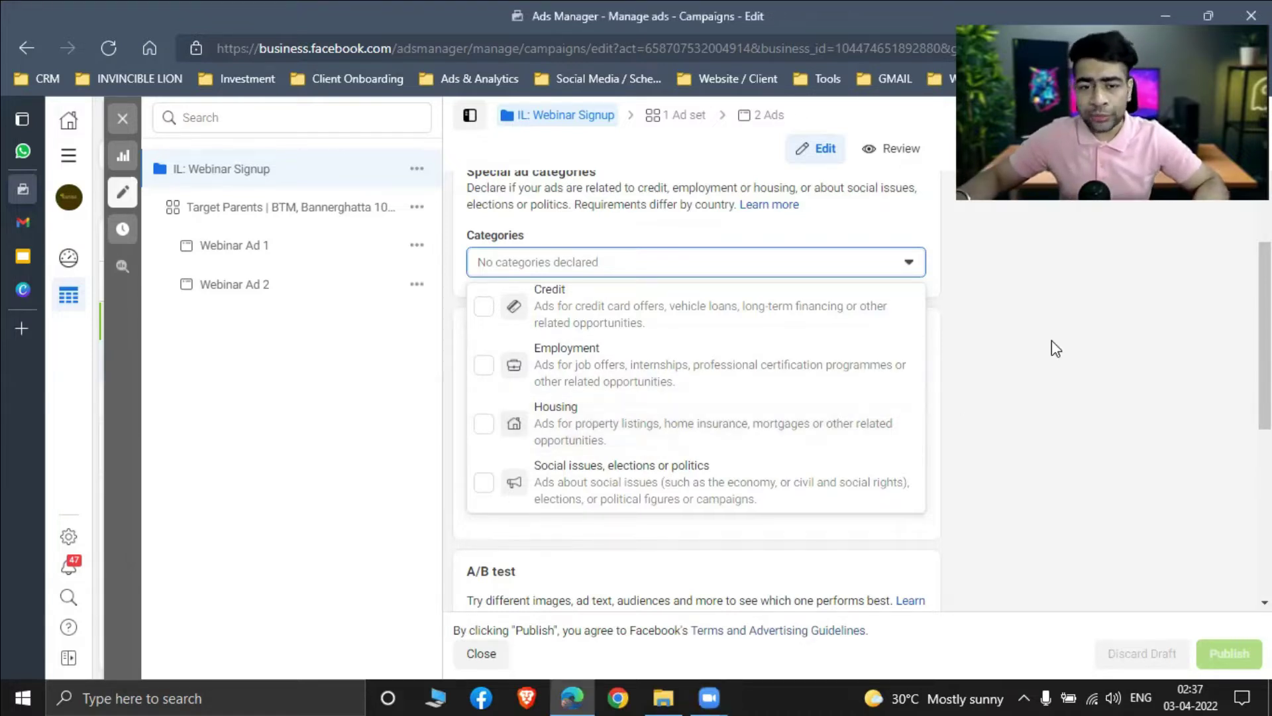
scroll(1052, 344, down, 1)
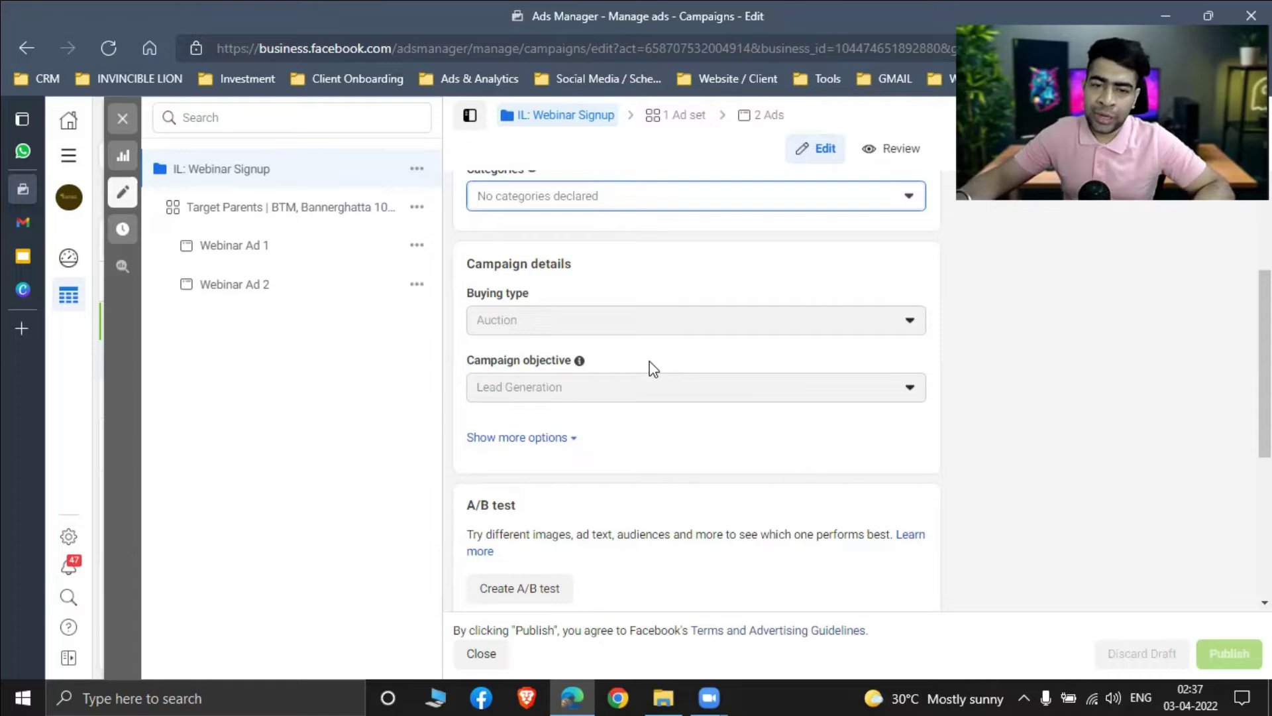
scroll(693, 362, up, 3)
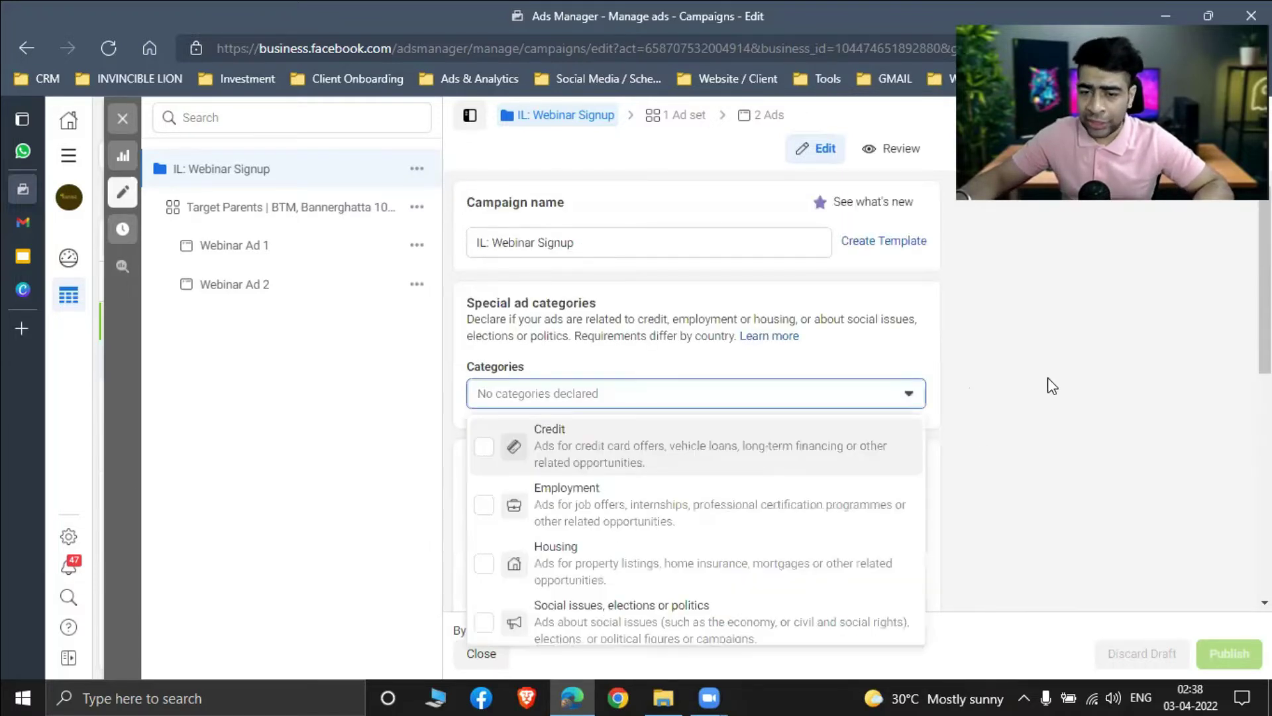
click(953, 402)
- Examine the campaign's spending limit, A/B test and campaign budget optimisation settings
scroll(712, 353, down, 6)
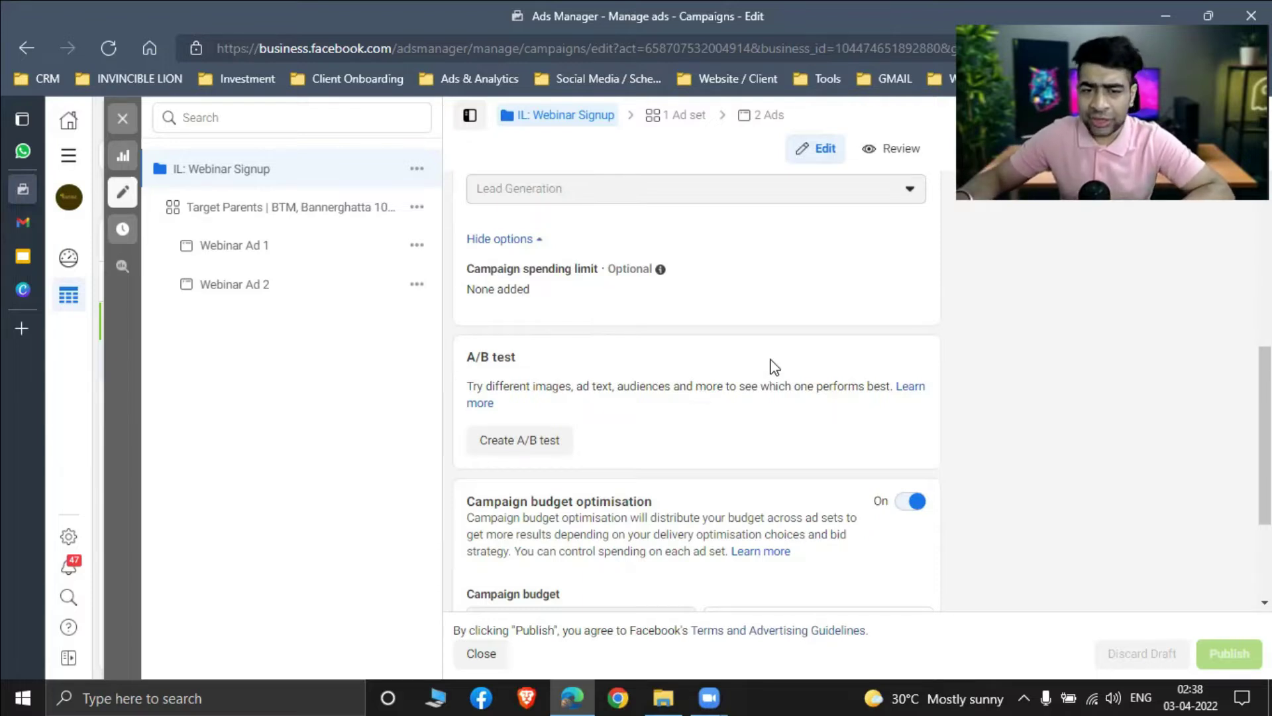
scroll(774, 364, down, 1)
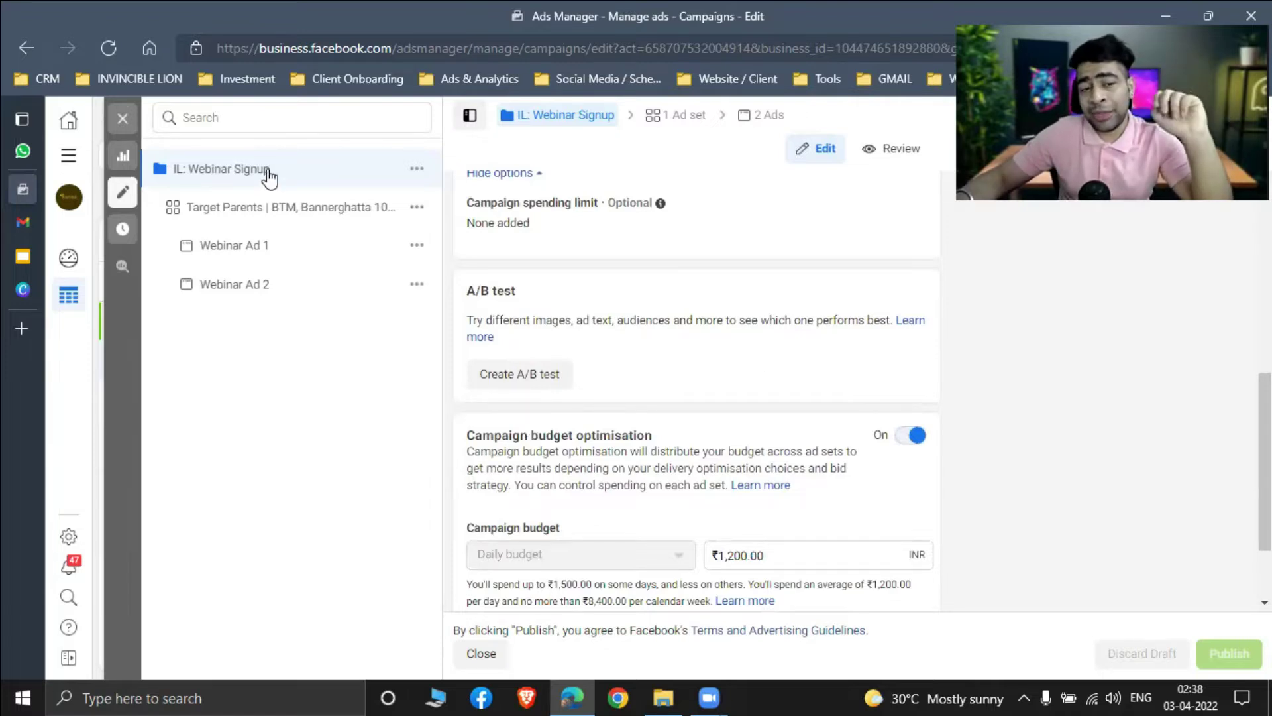
mouse_move(268, 177)
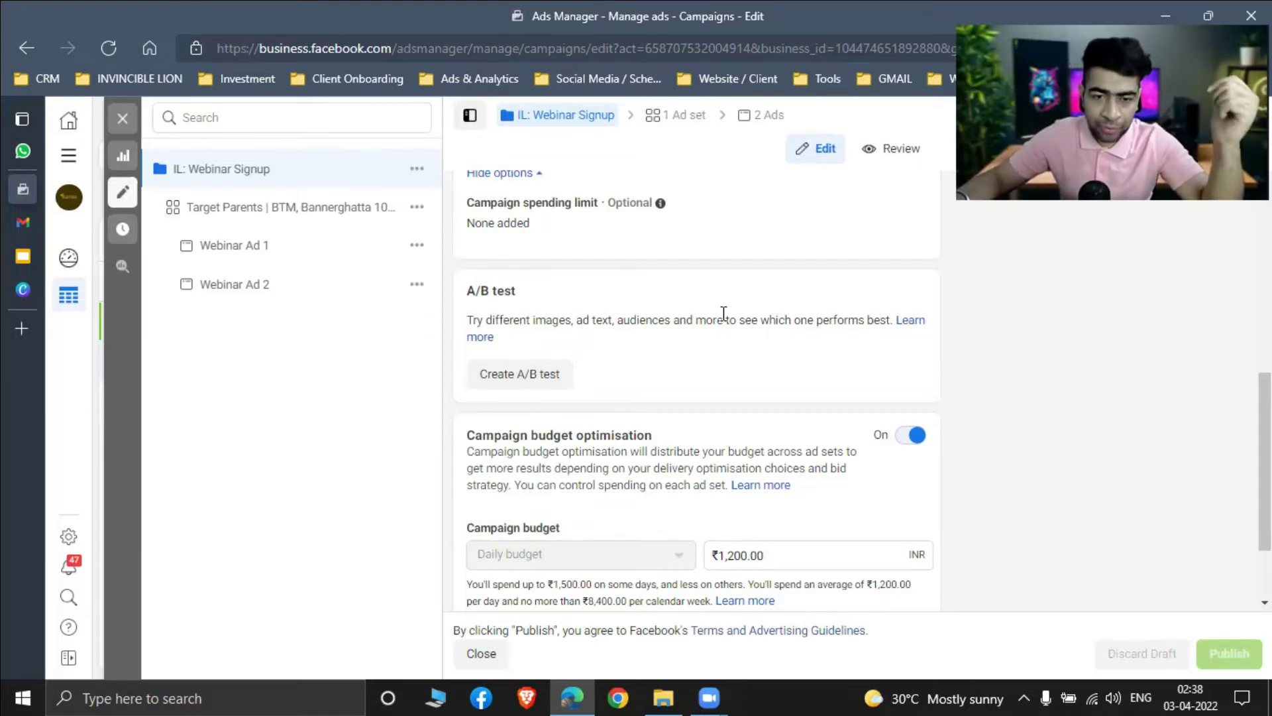
scroll(738, 383, down, 2)
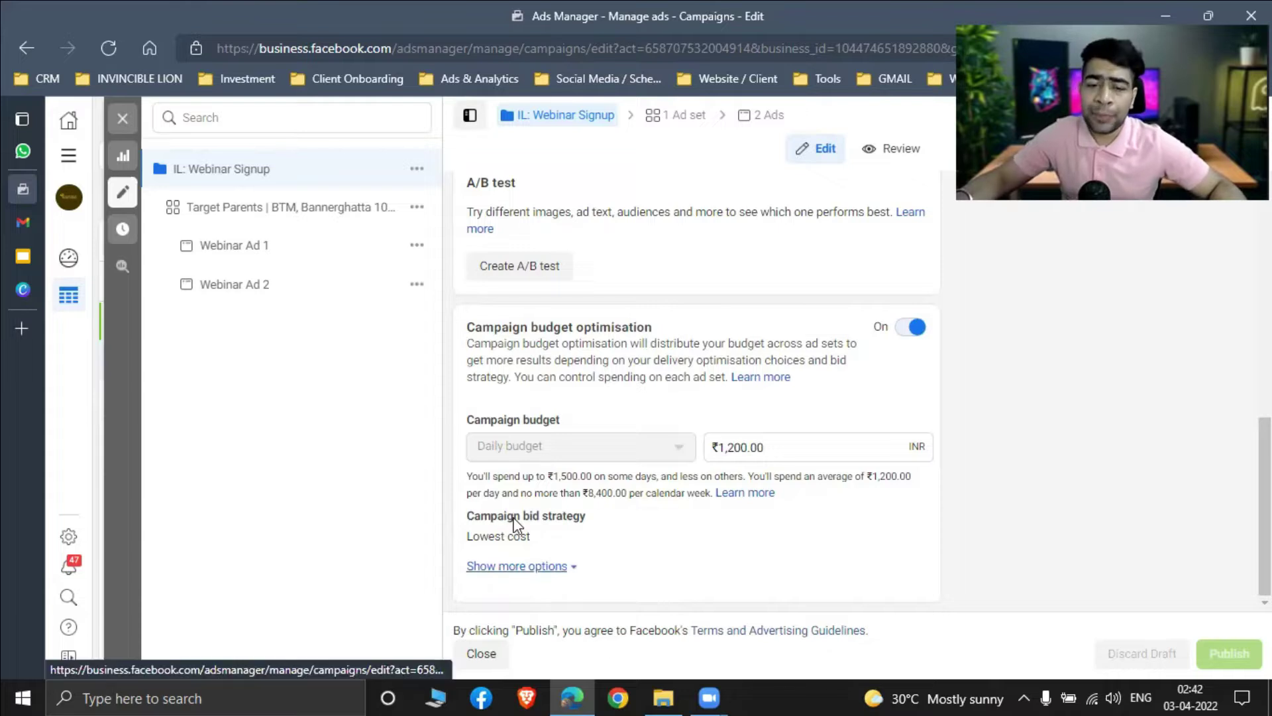
- View the campaign bid strategy choices without changing the strategy, and expand the additional budget options to see ad scheduling
click(891, 523)
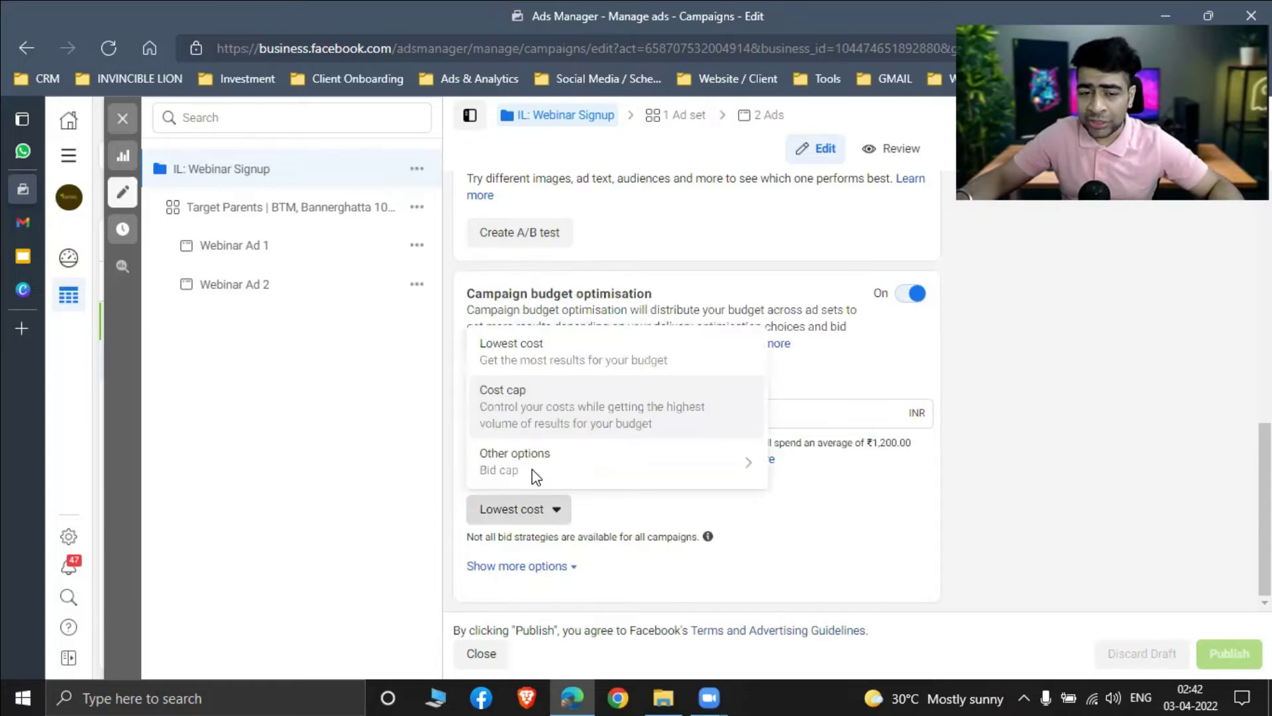
mouse_move(748, 474)
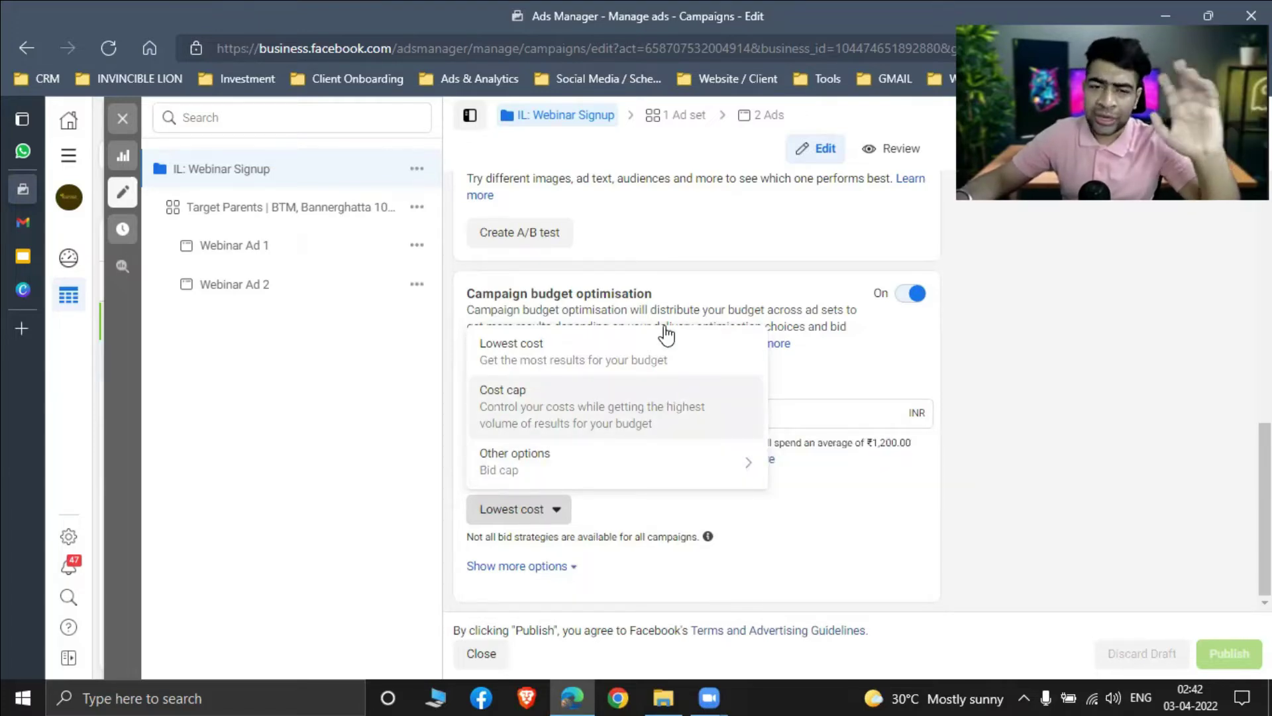
click(1081, 424)
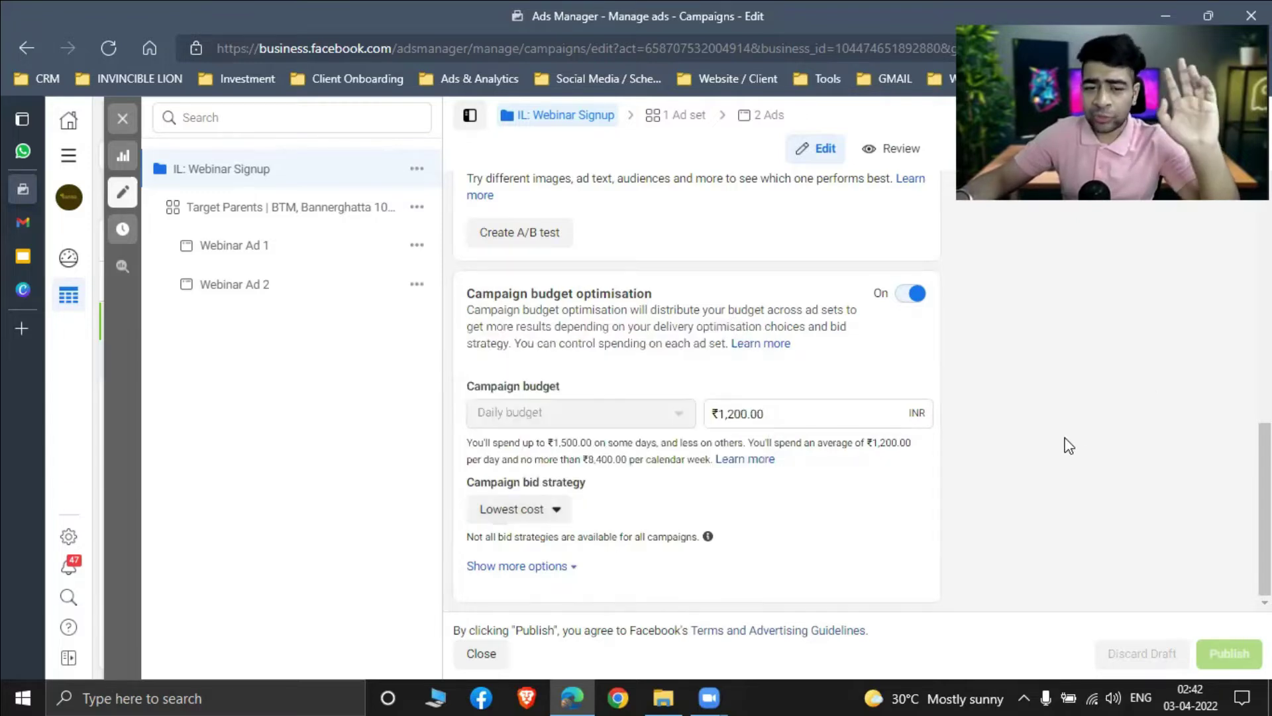
click(570, 565)
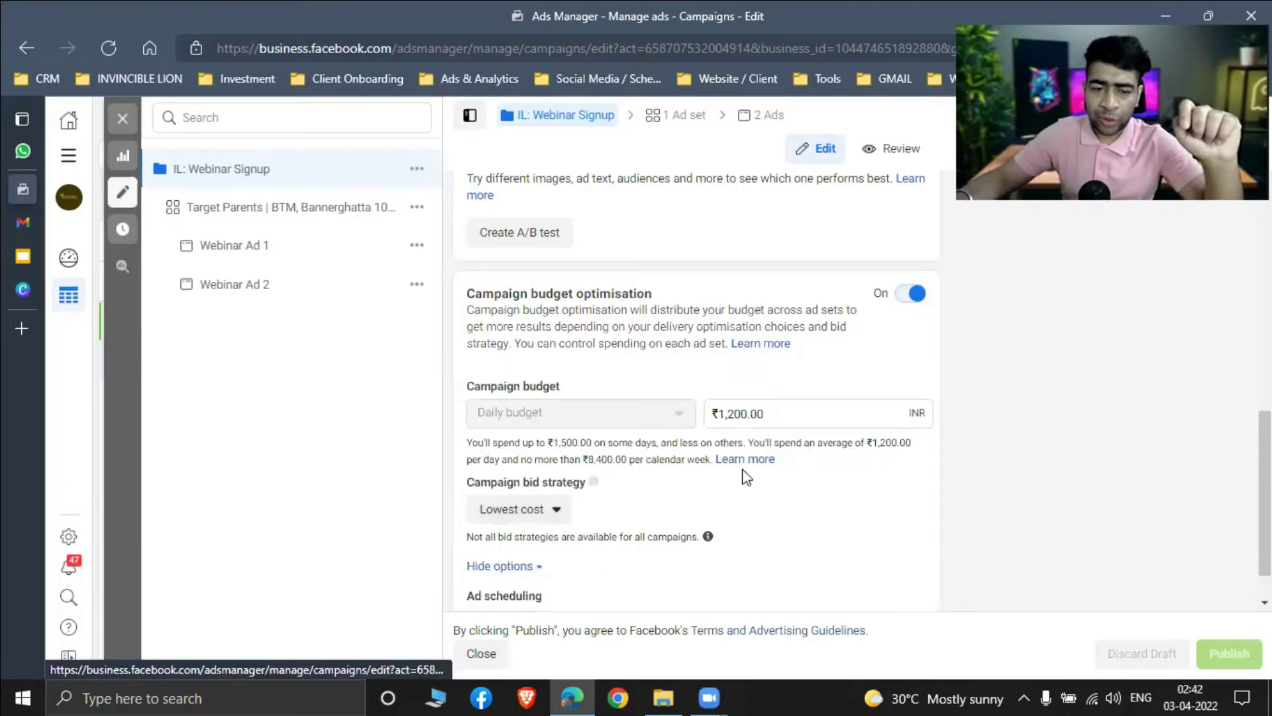
scroll(747, 477, down, 1)
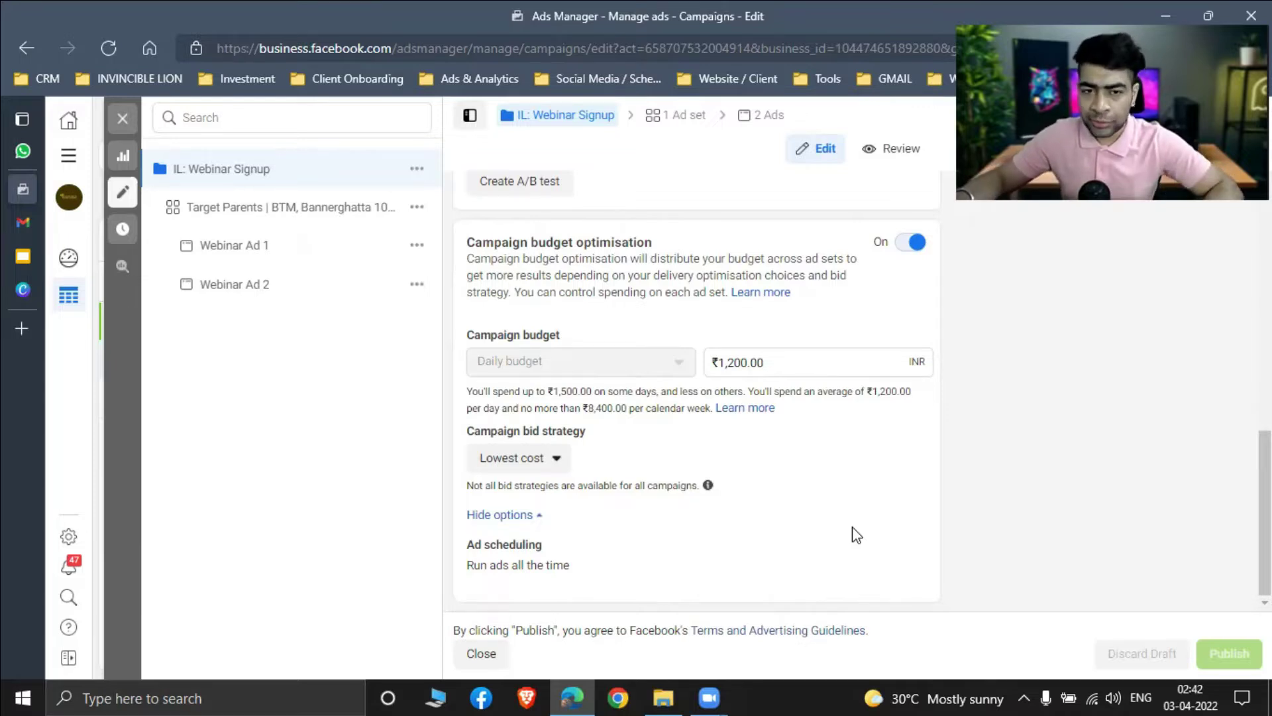
- Open the Target Parents | BTM, Bannerghatta 10KM ad set for editing
scroll(943, 275, up, 10)
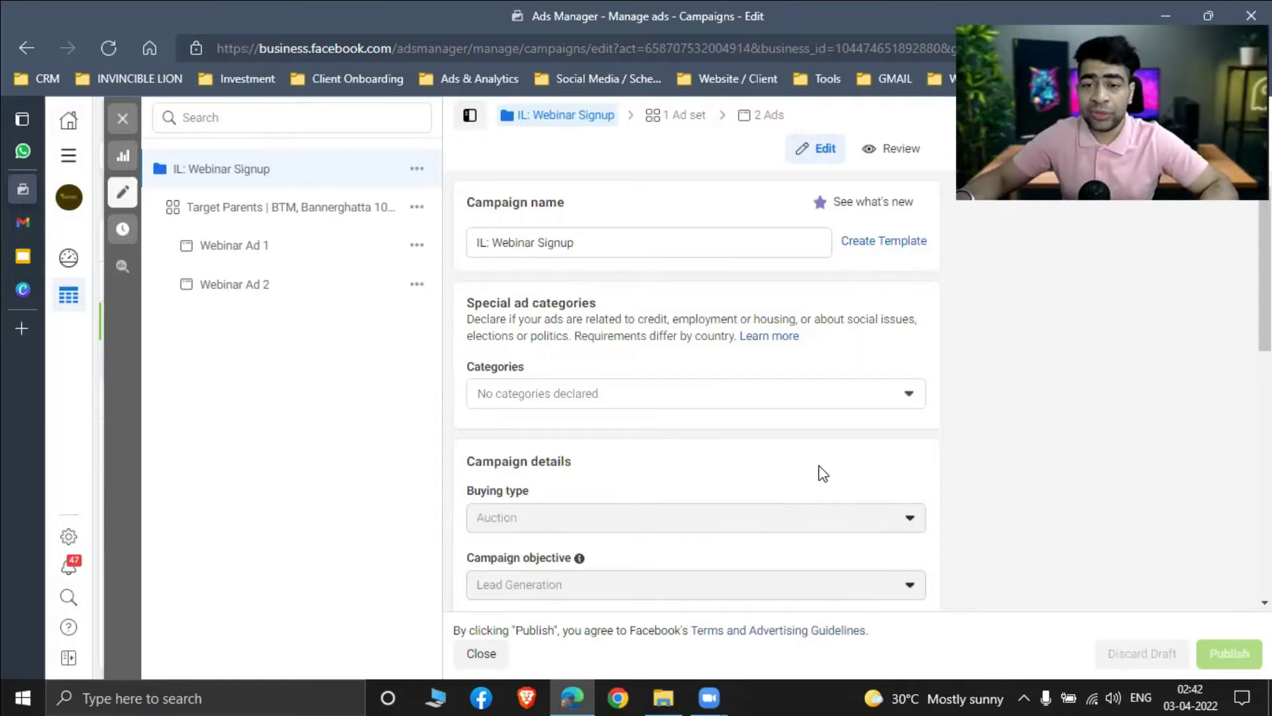
scroll(869, 502, down, 5)
scroll(860, 500, down, 3)
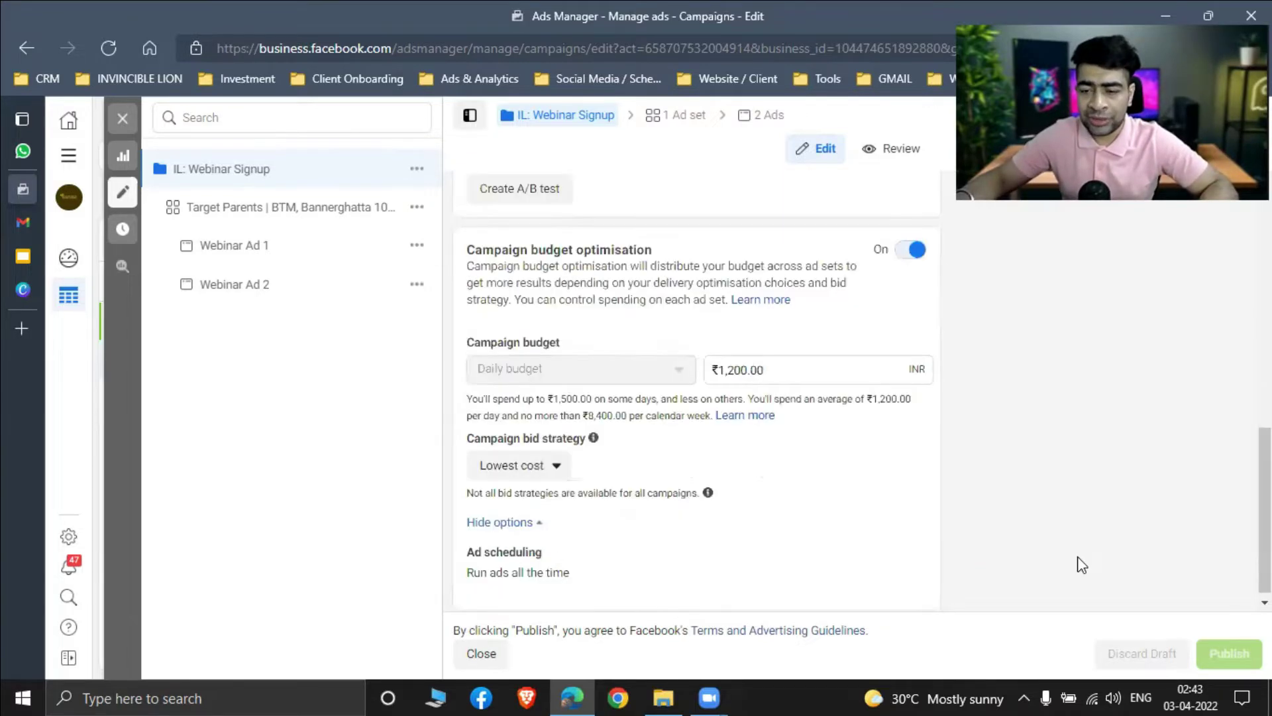
scroll(1079, 555, down, 1)
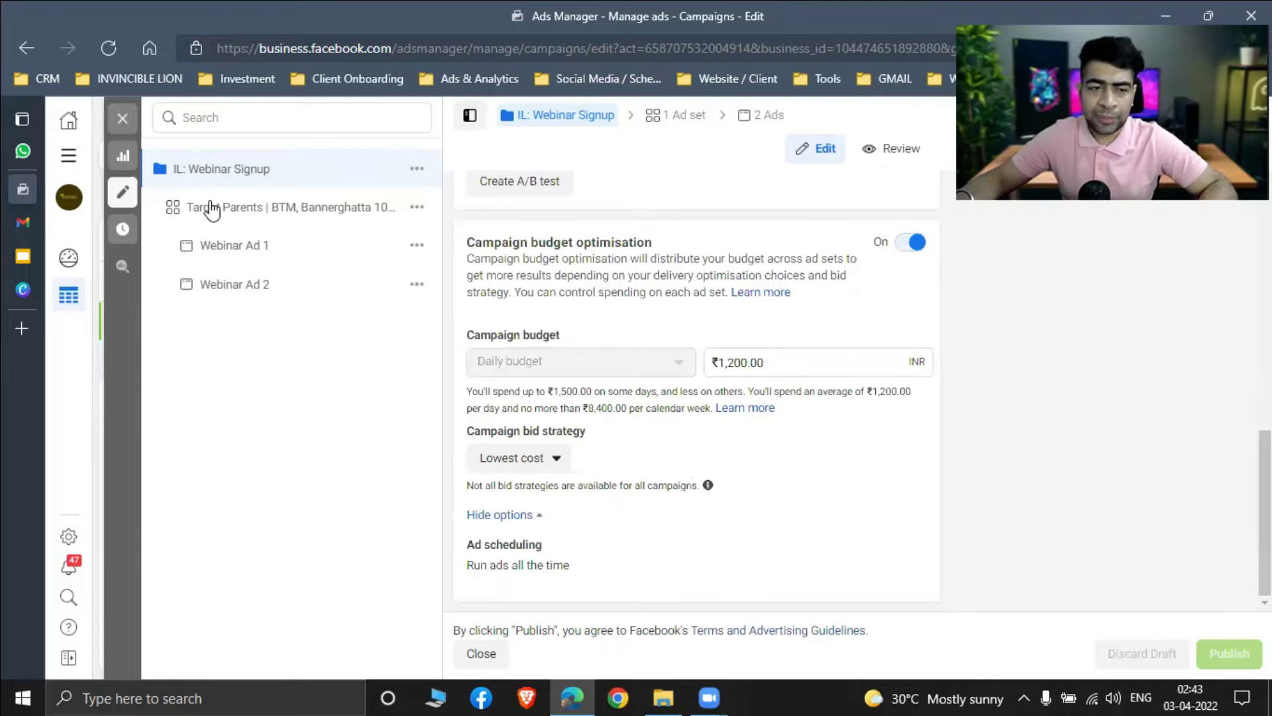
click(250, 214)
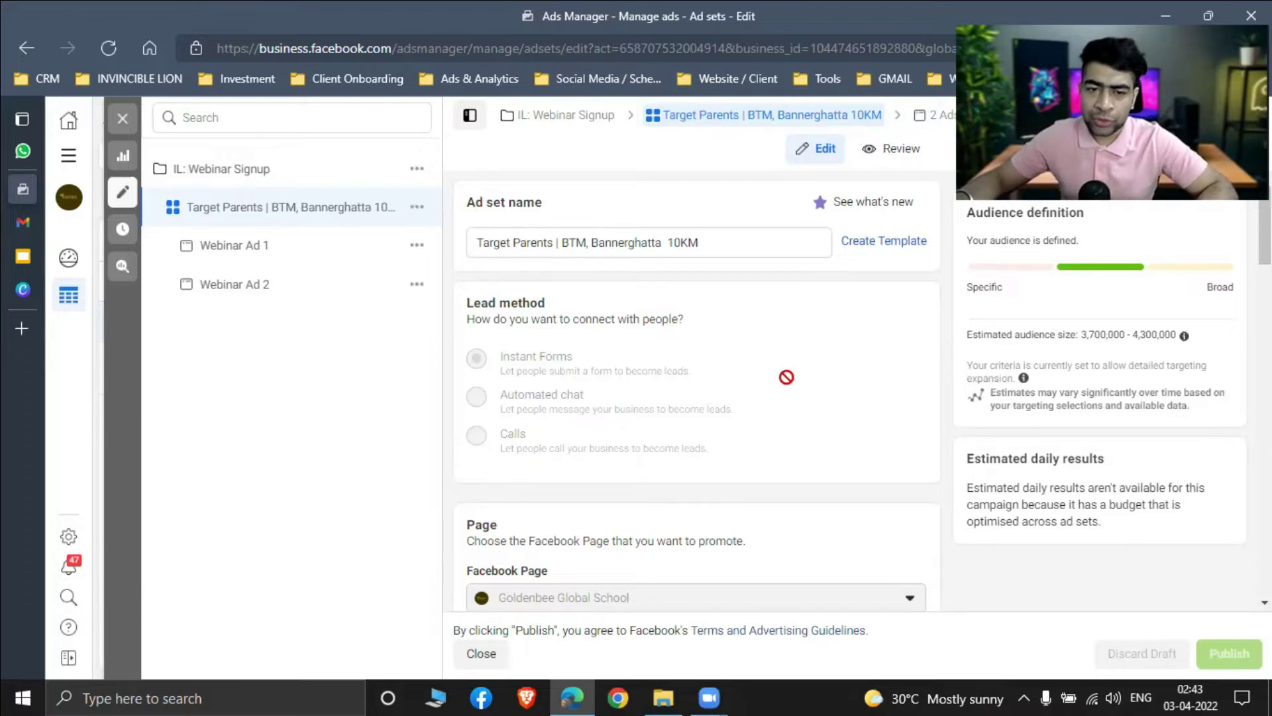
- Examine the ad set's lead method, Facebook Page, dynamic creative and schedule settings, and briefly view the list of all business tools
scroll(788, 375, down, 1)
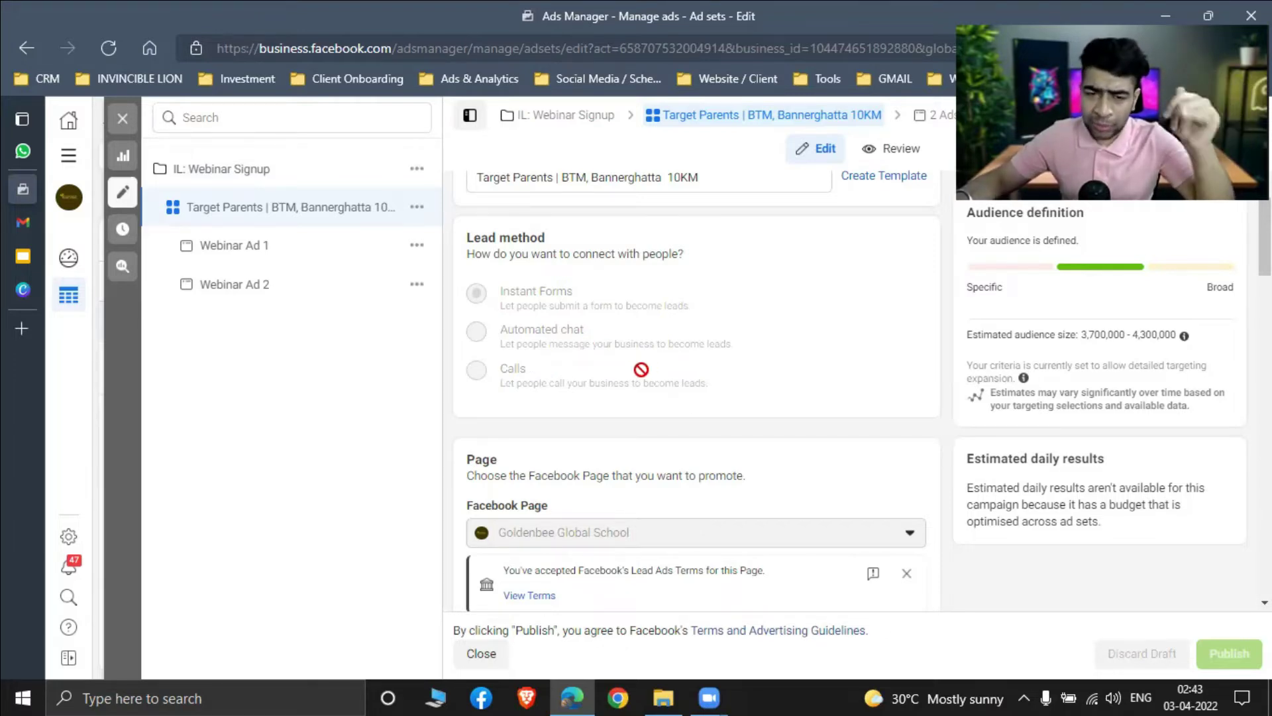
scroll(641, 369, down, 3)
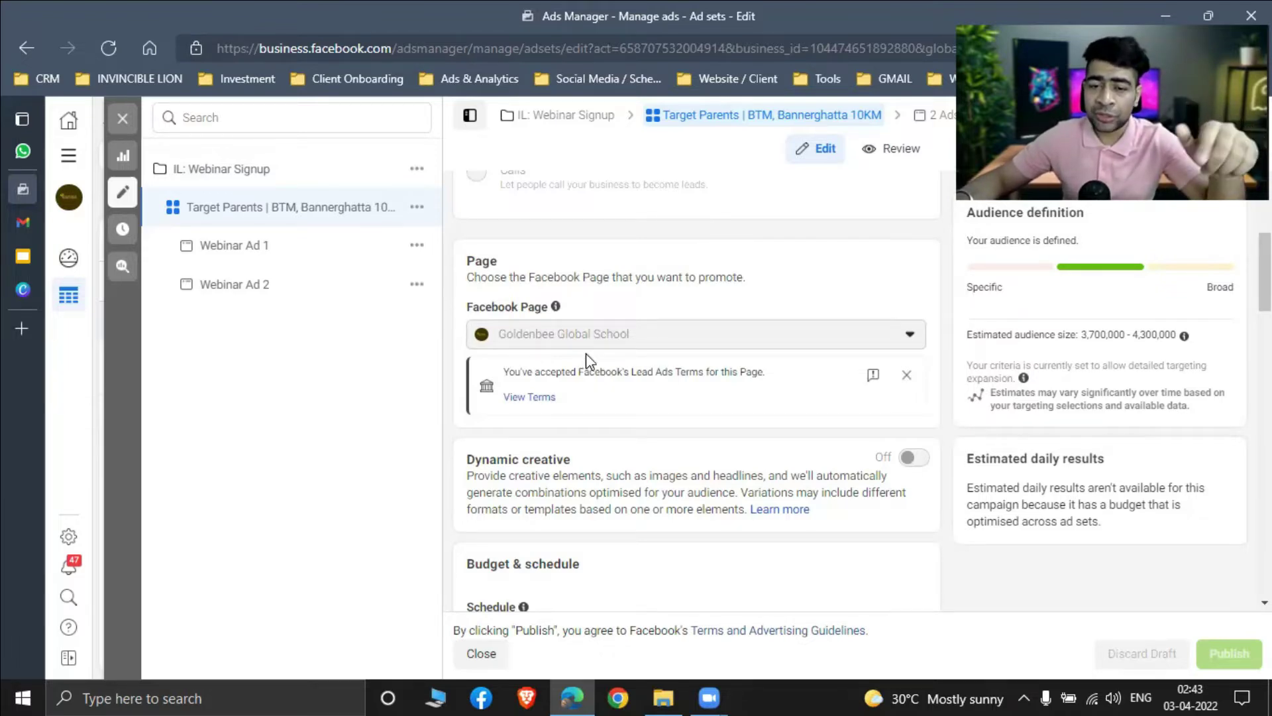
scroll(717, 279, down, 1)
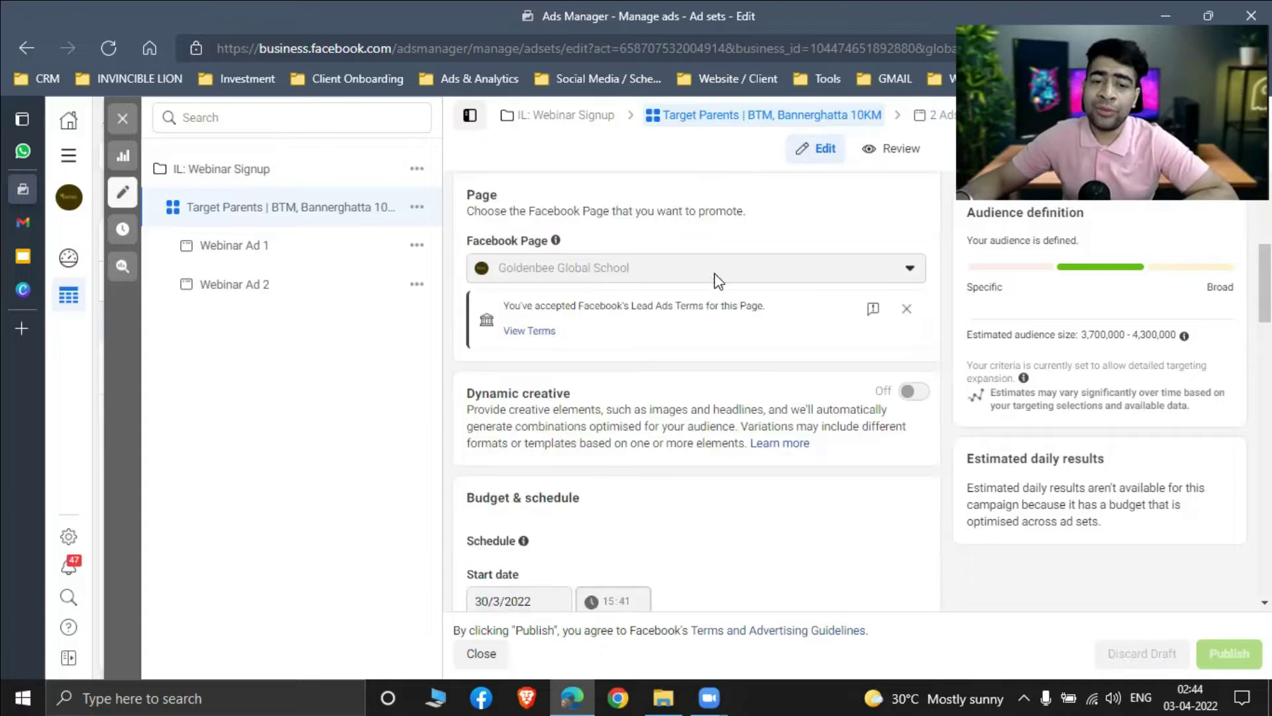
scroll(548, 279, down, 1)
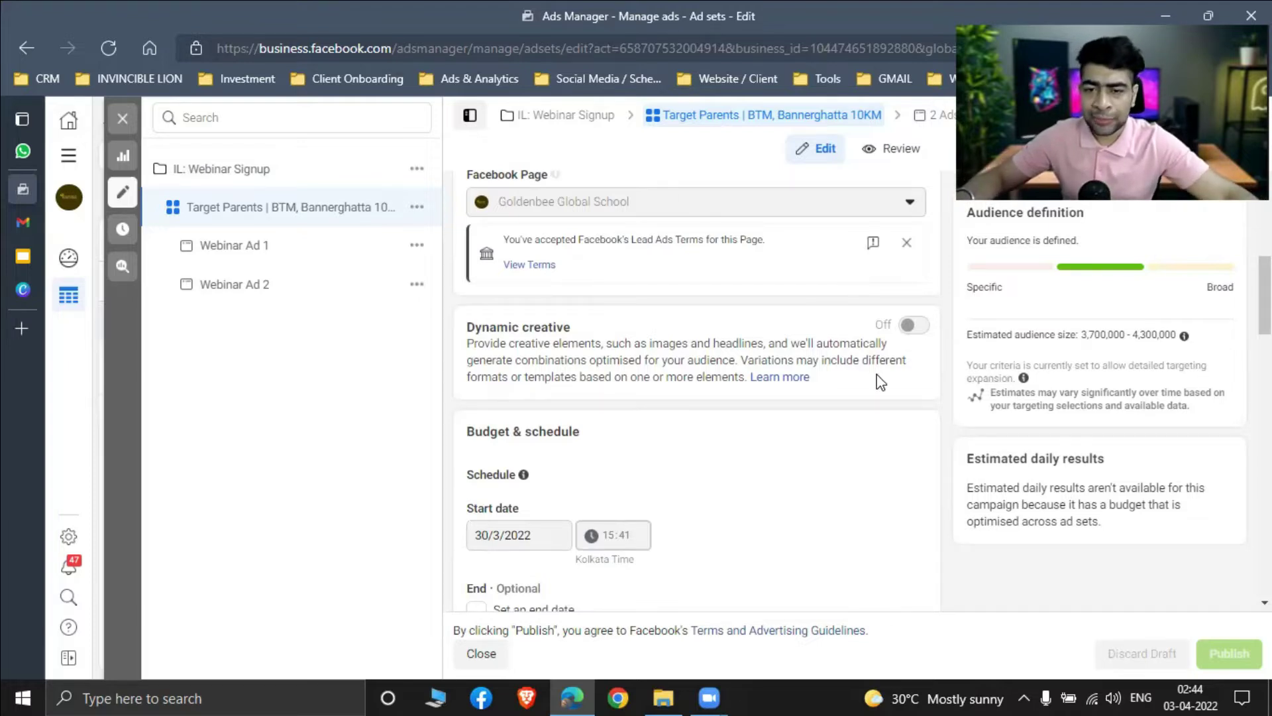
scroll(861, 383, down, 4)
scroll(848, 385, up, 3)
scroll(888, 364, down, 3)
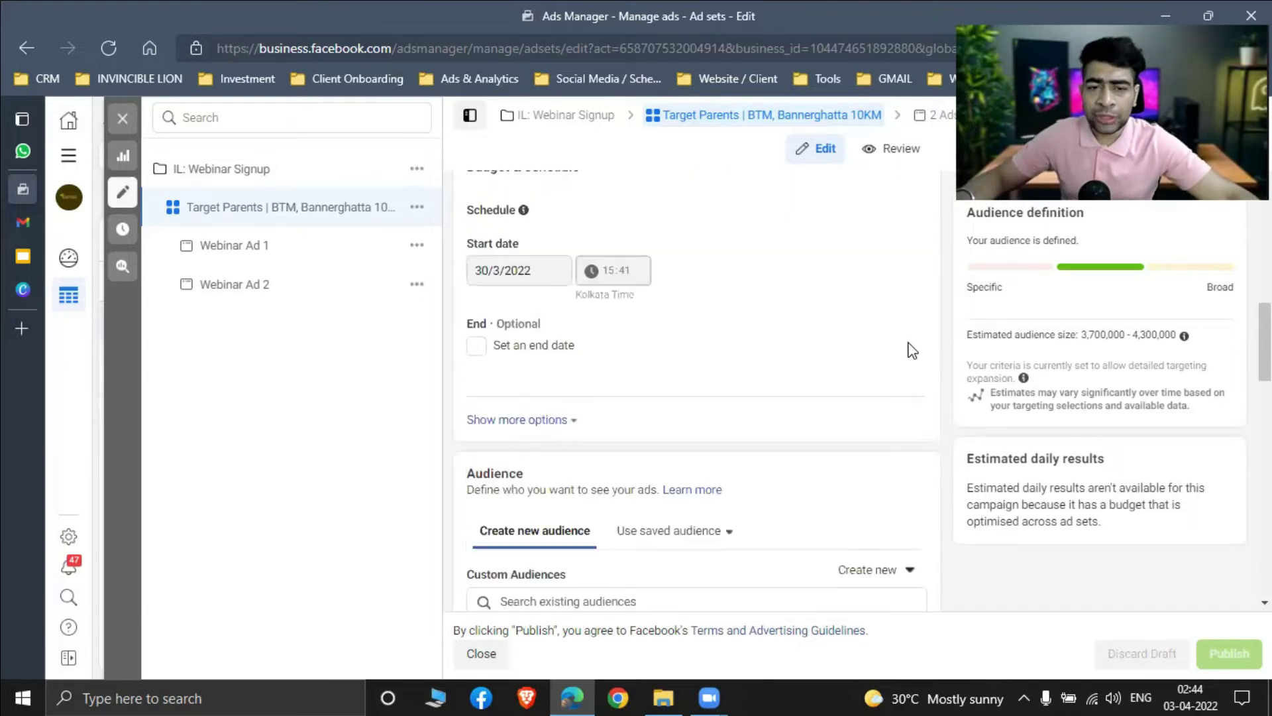
scroll(563, 345, up, 1)
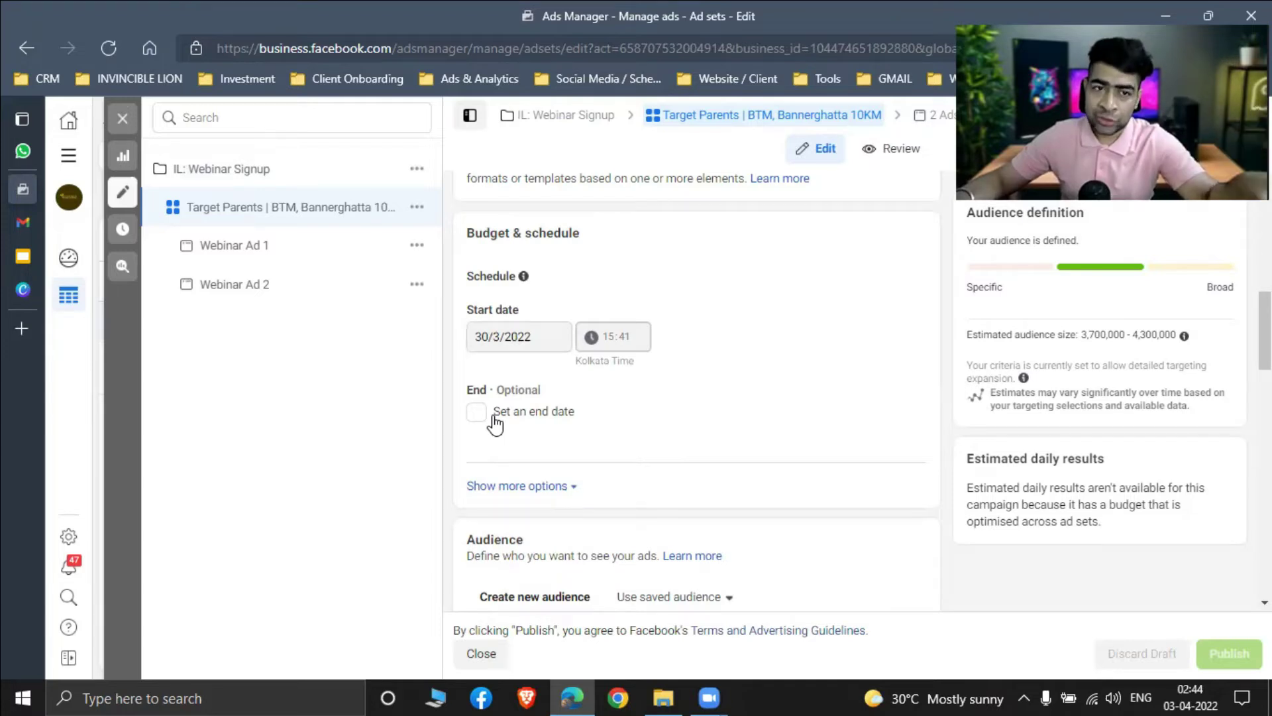
click(77, 159)
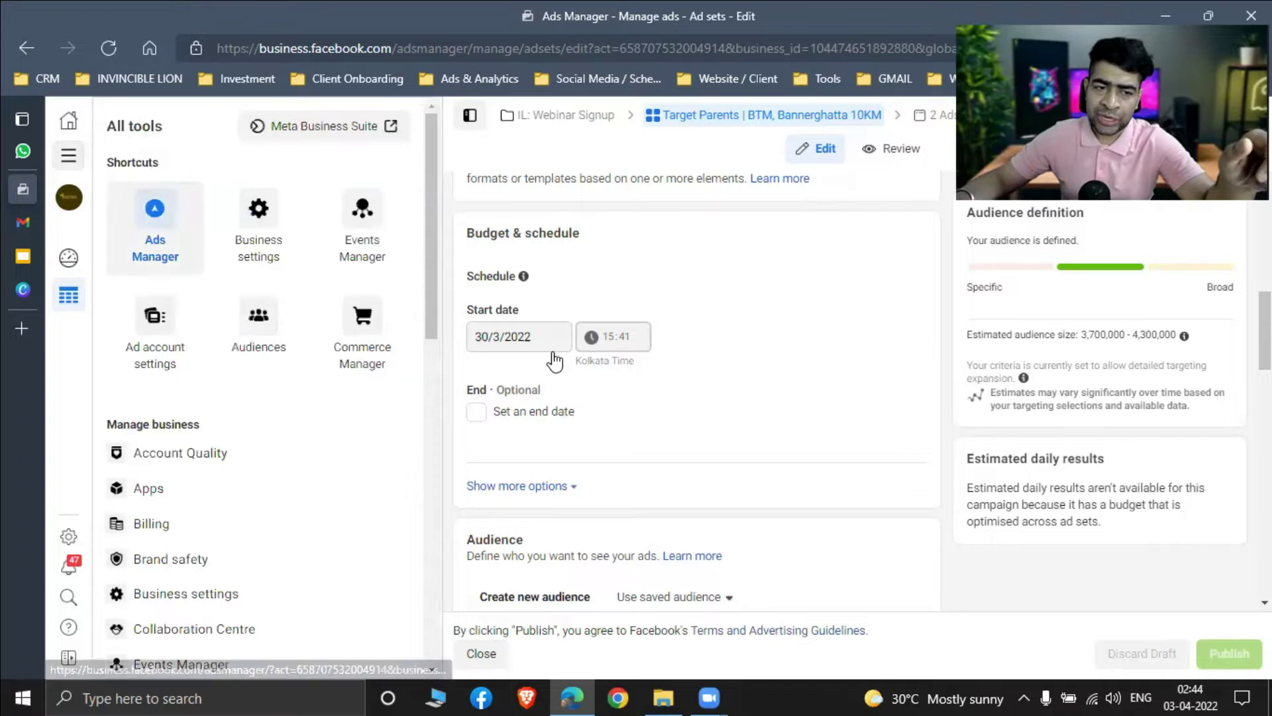
click(815, 369)
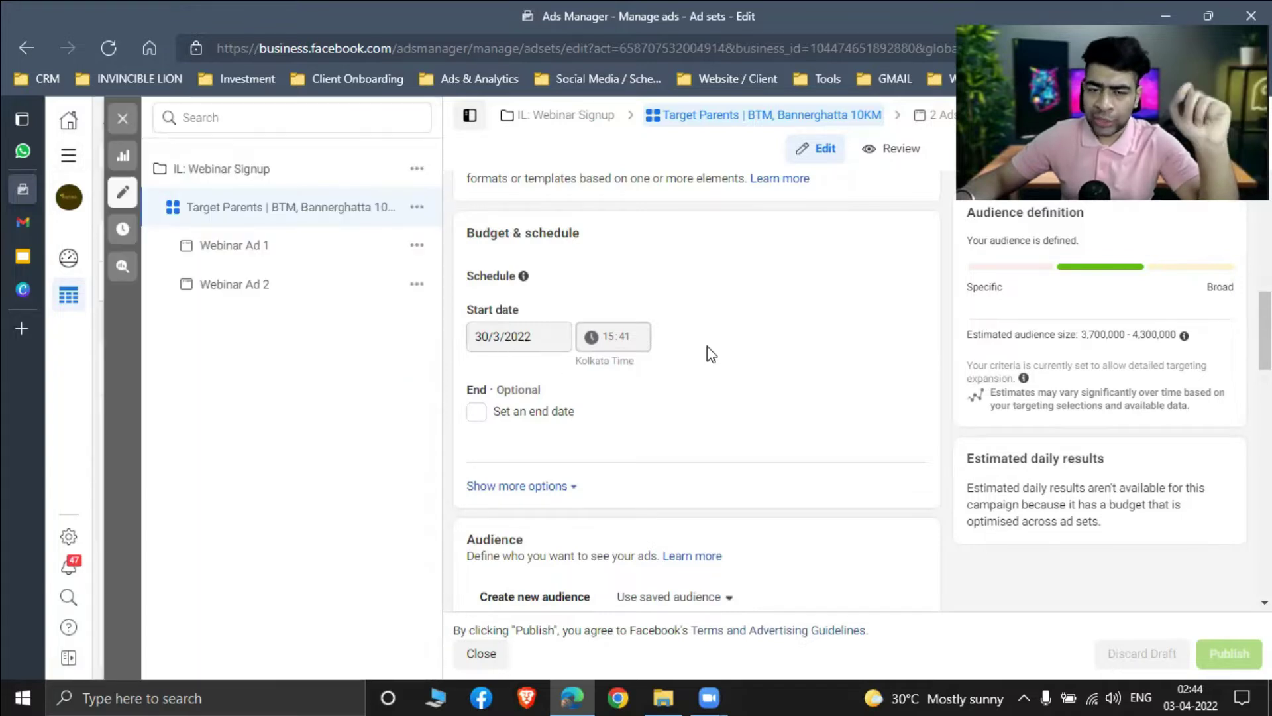
- Expand the additional budget and schedule options of the ad set to view the ad set spend limits
scroll(713, 355, down, 3)
click(537, 287)
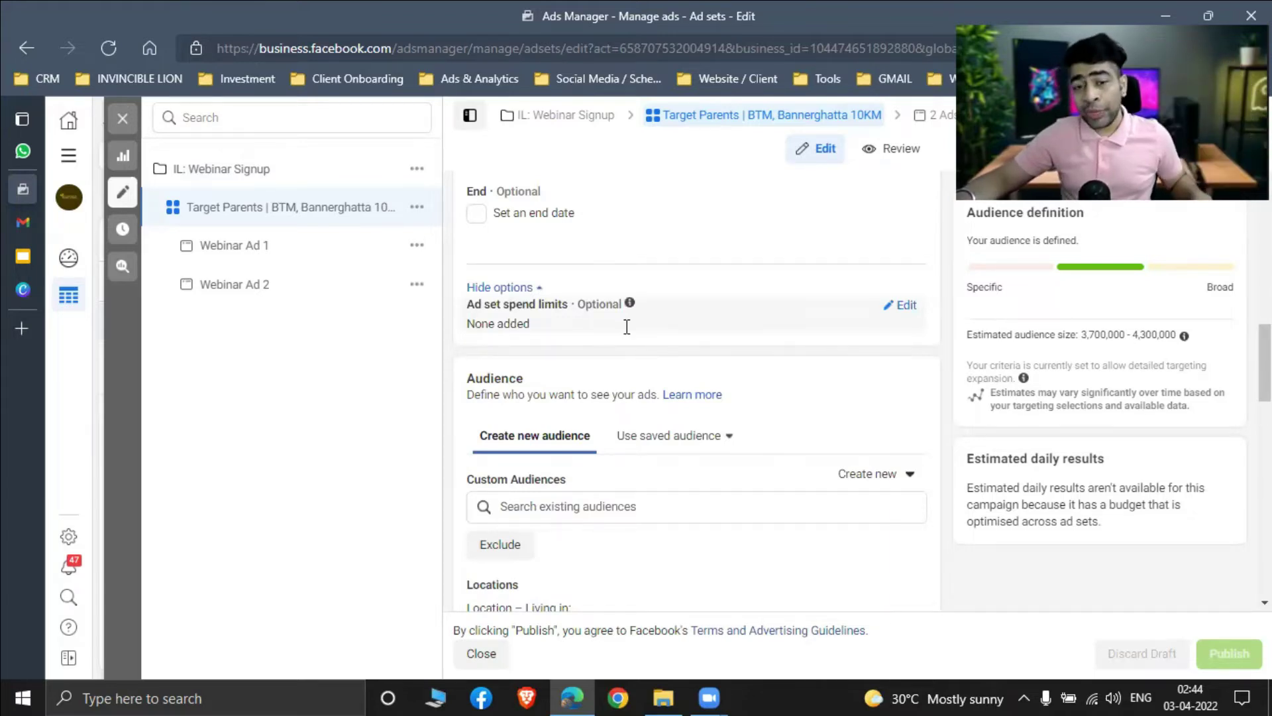
scroll(628, 331, down, 2)
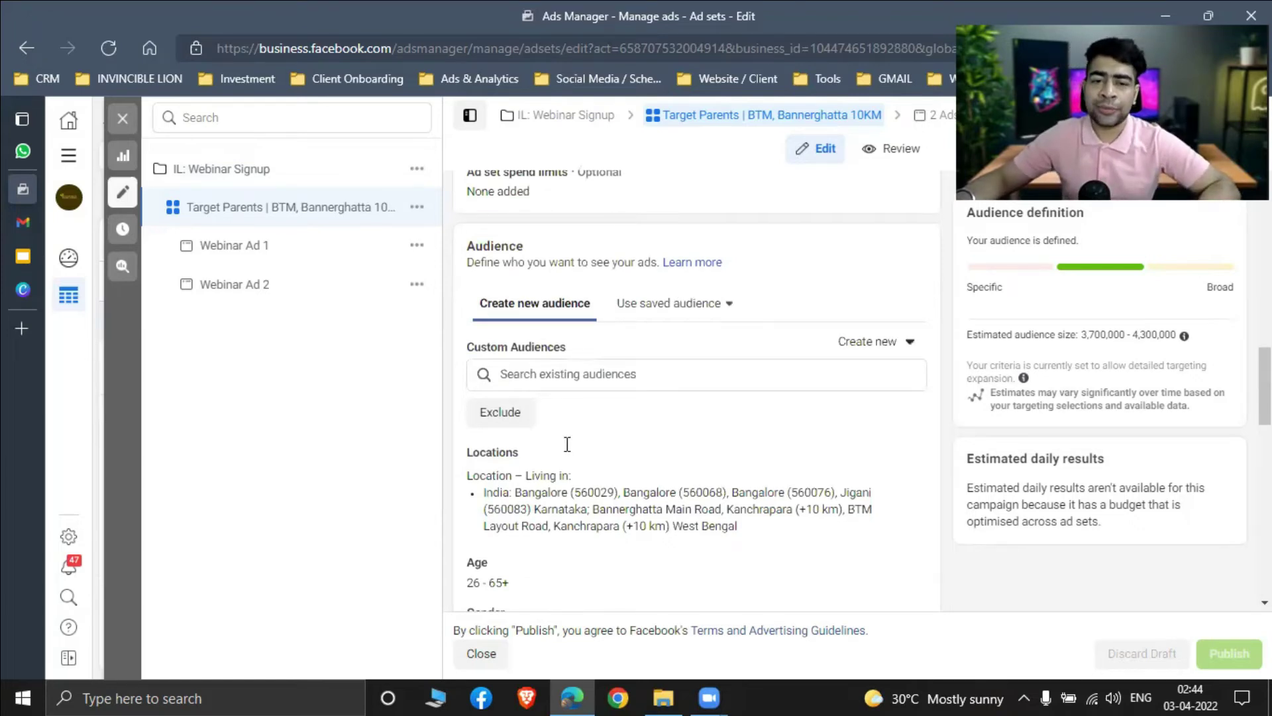
- Examine the ad set's custom audience field and its targeted locations, including the postcodes and the radius around each place
scroll(567, 443, down, 1)
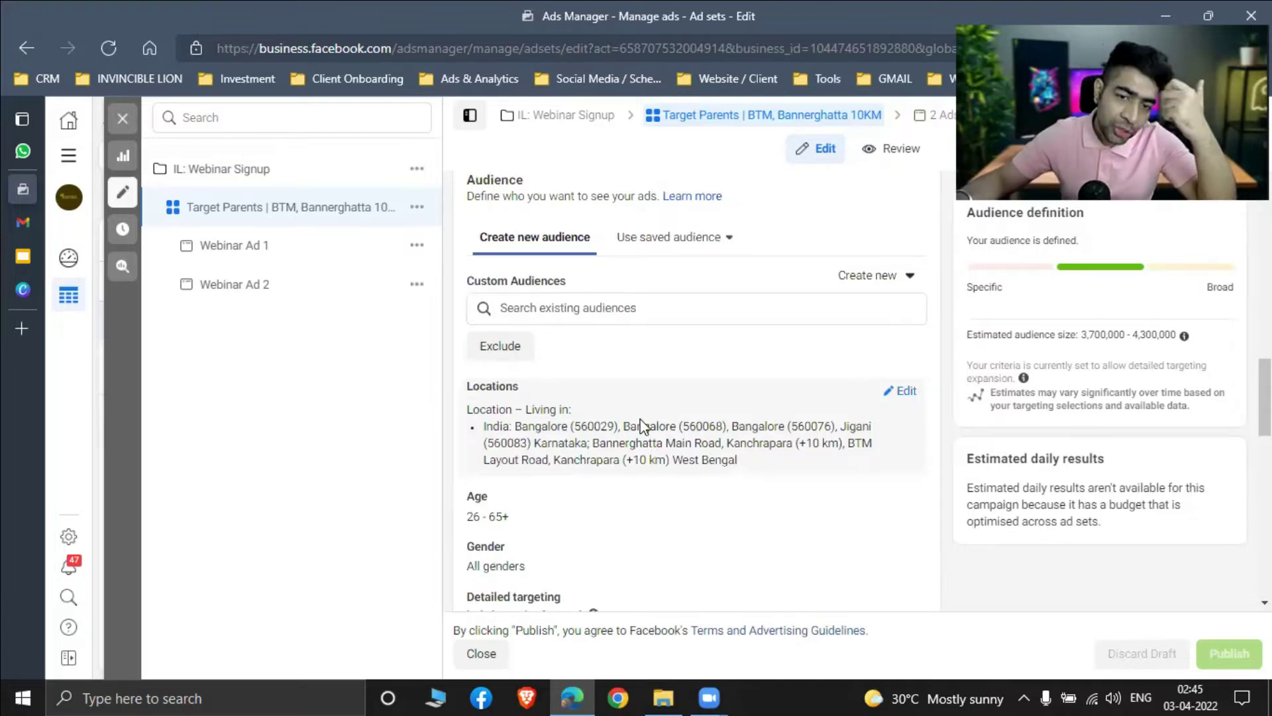
scroll(729, 406, down, 1)
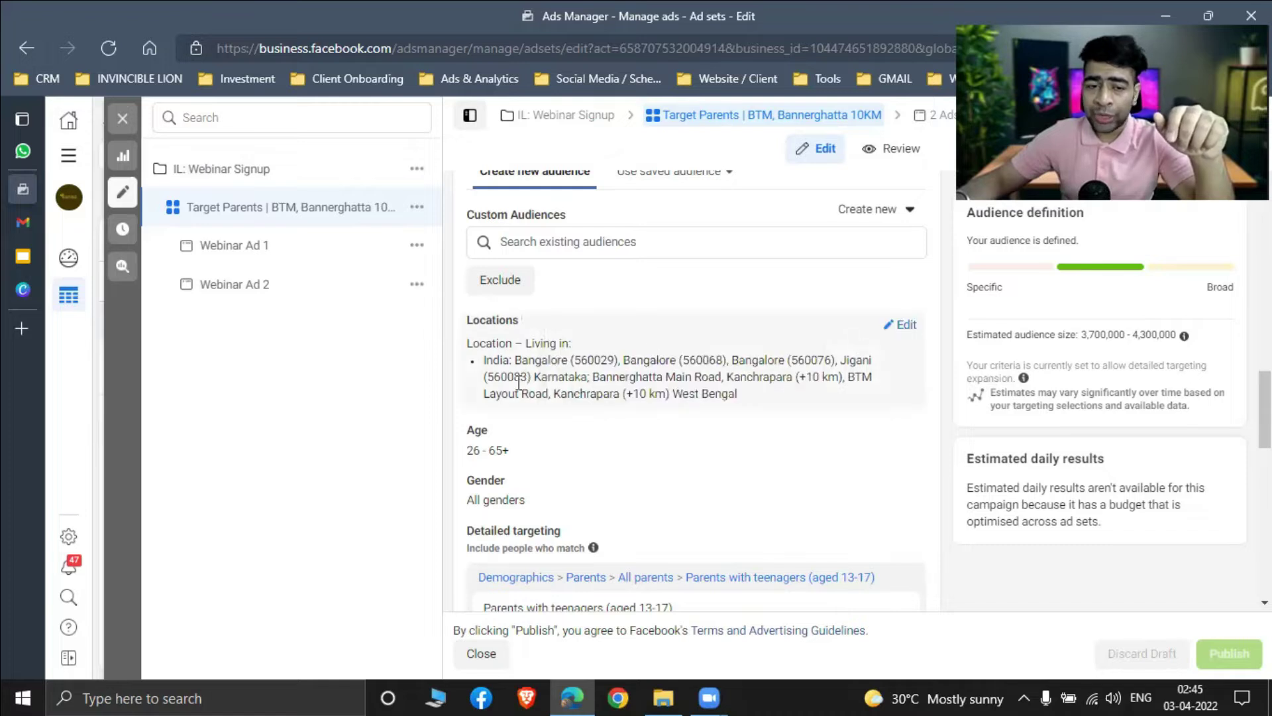
drag(487, 362, 739, 394)
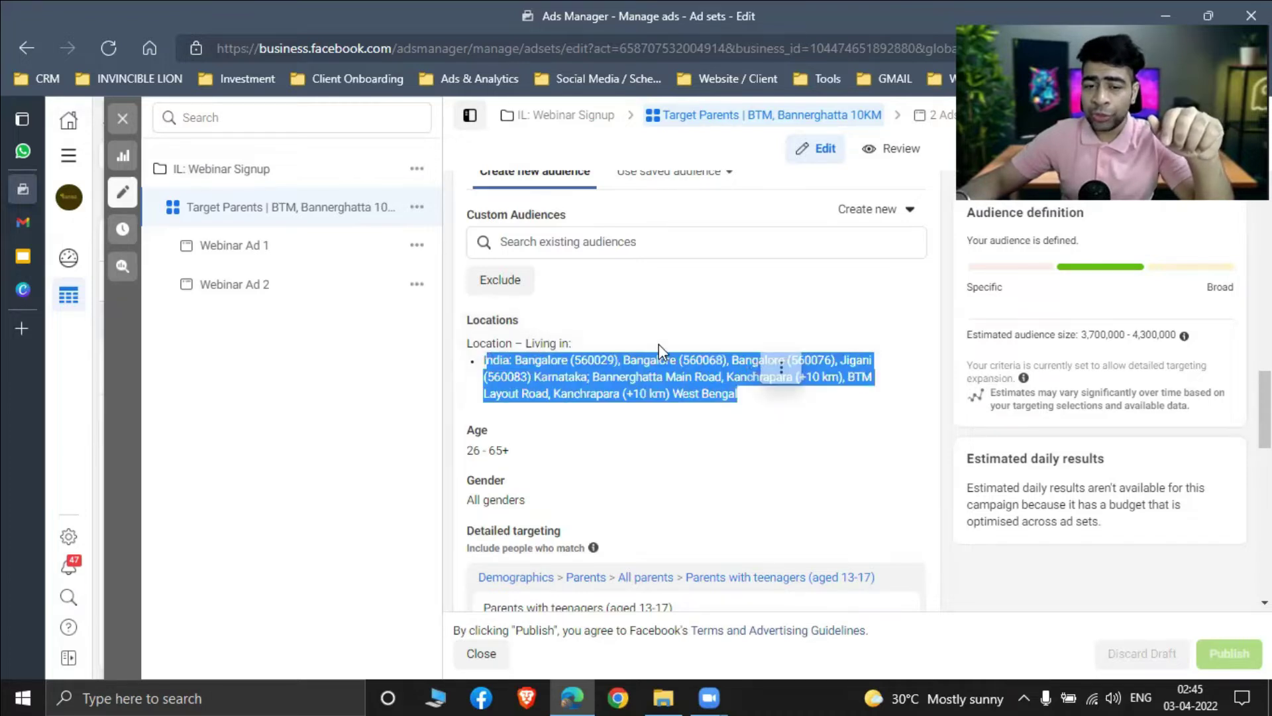
click(695, 365)
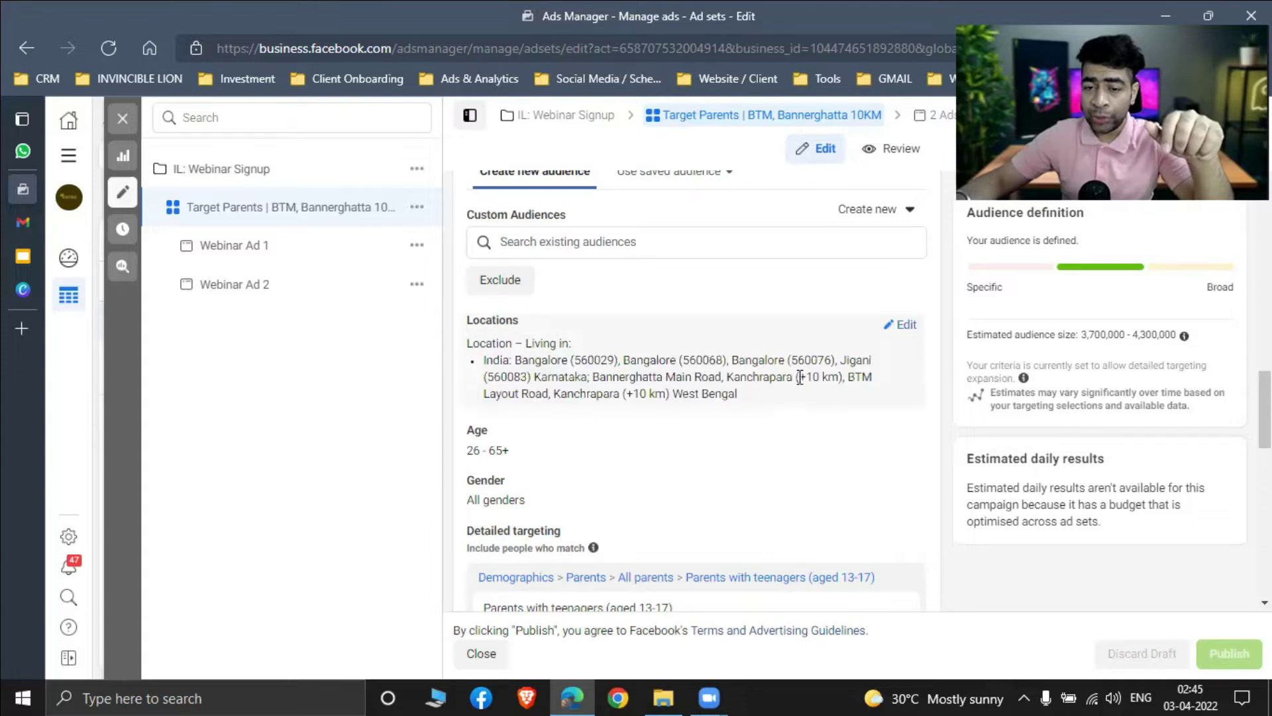
drag(799, 376, 845, 381)
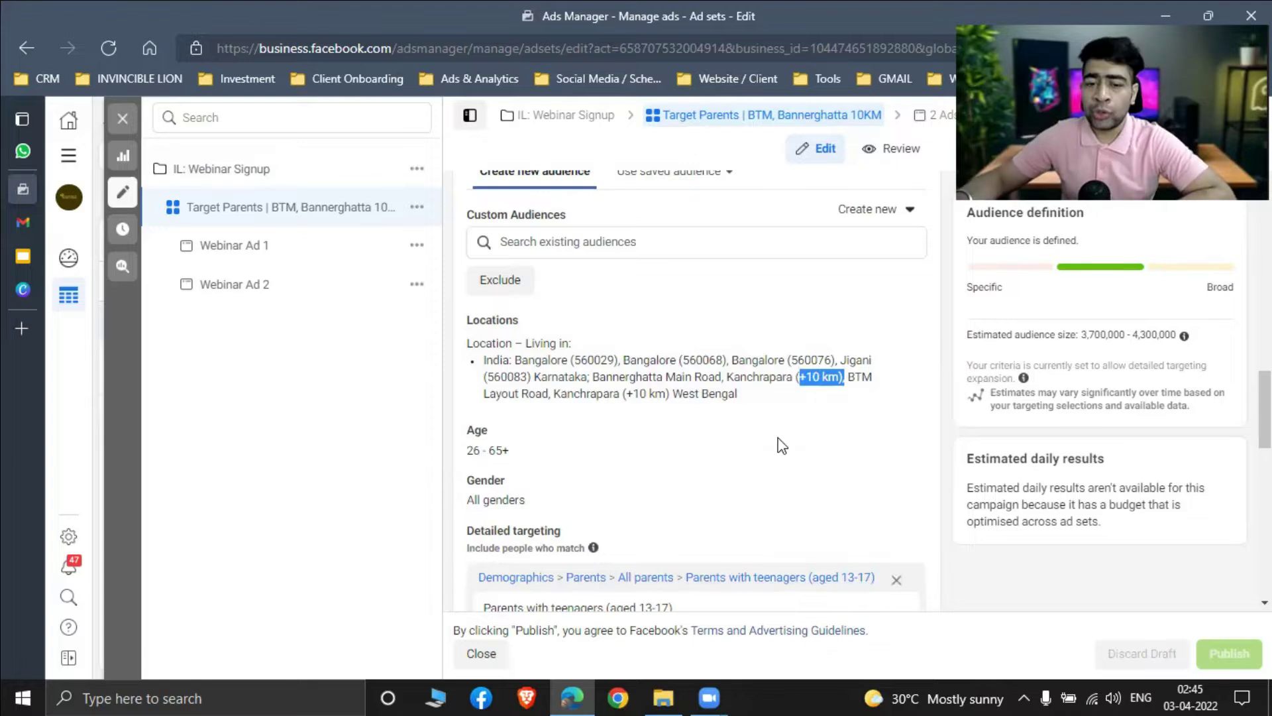
triple_click(661, 391)
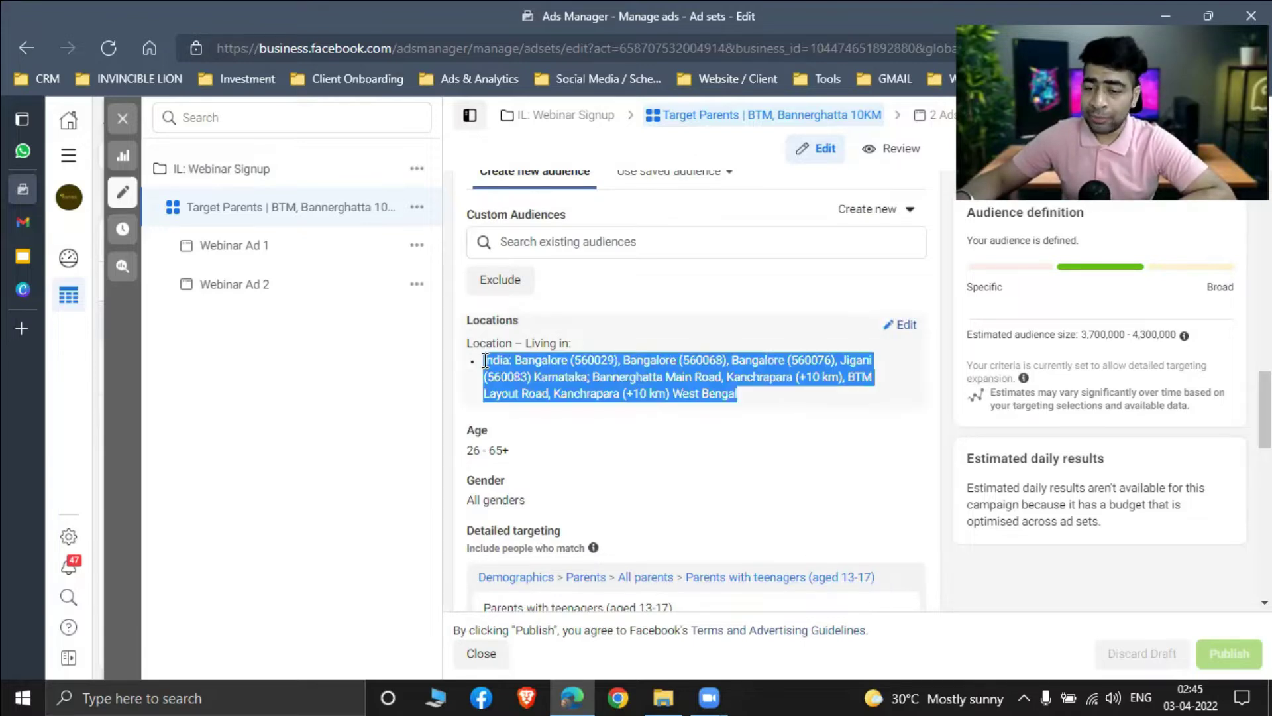
click(1061, 597)
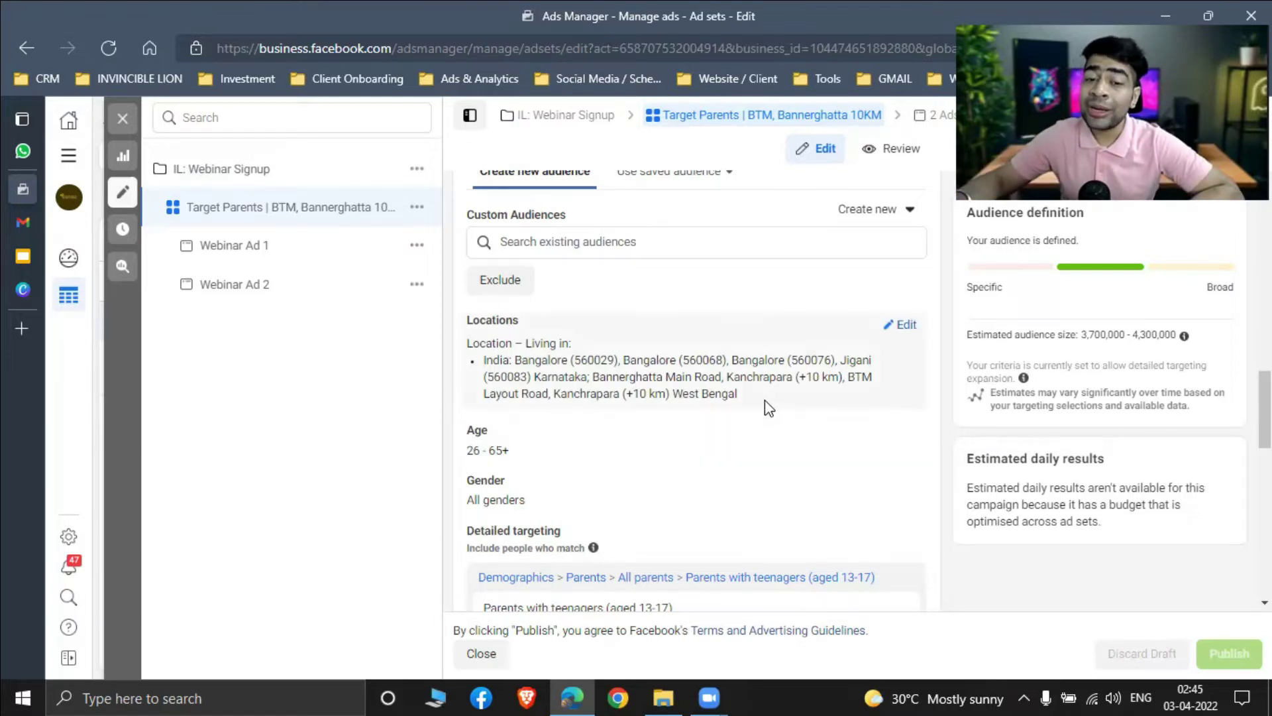
triple_click(468, 358)
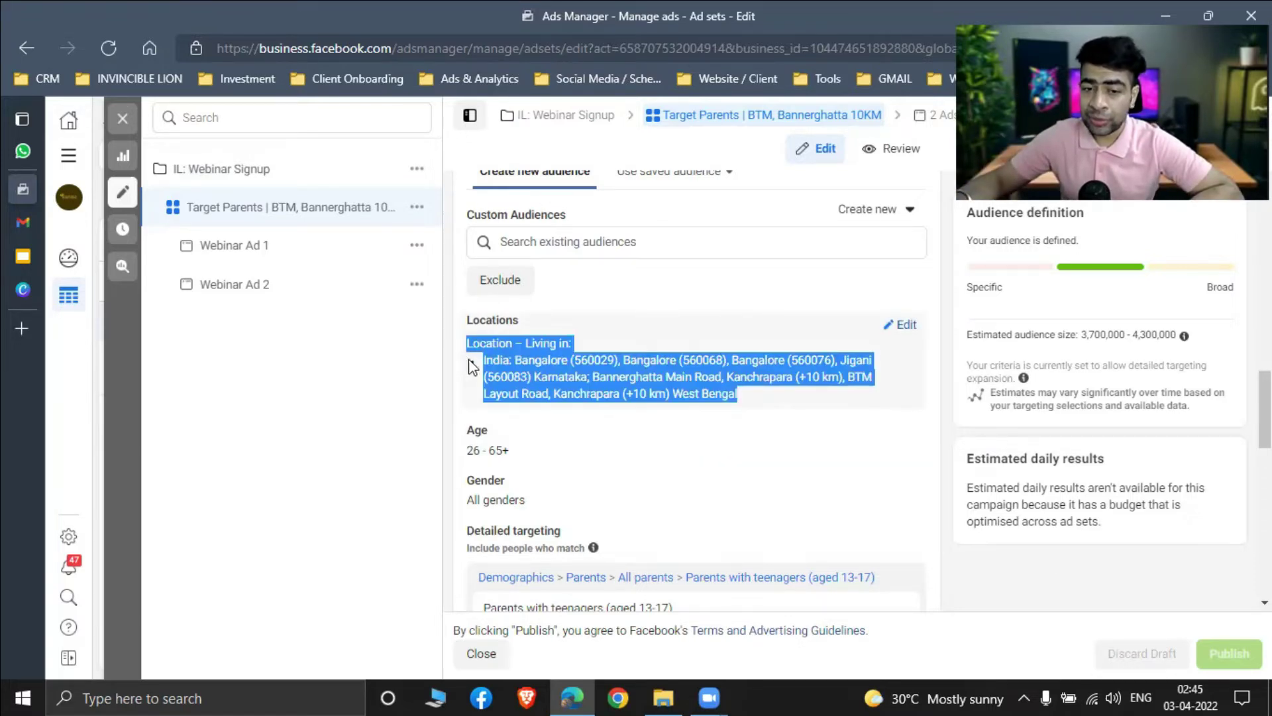
click(952, 367)
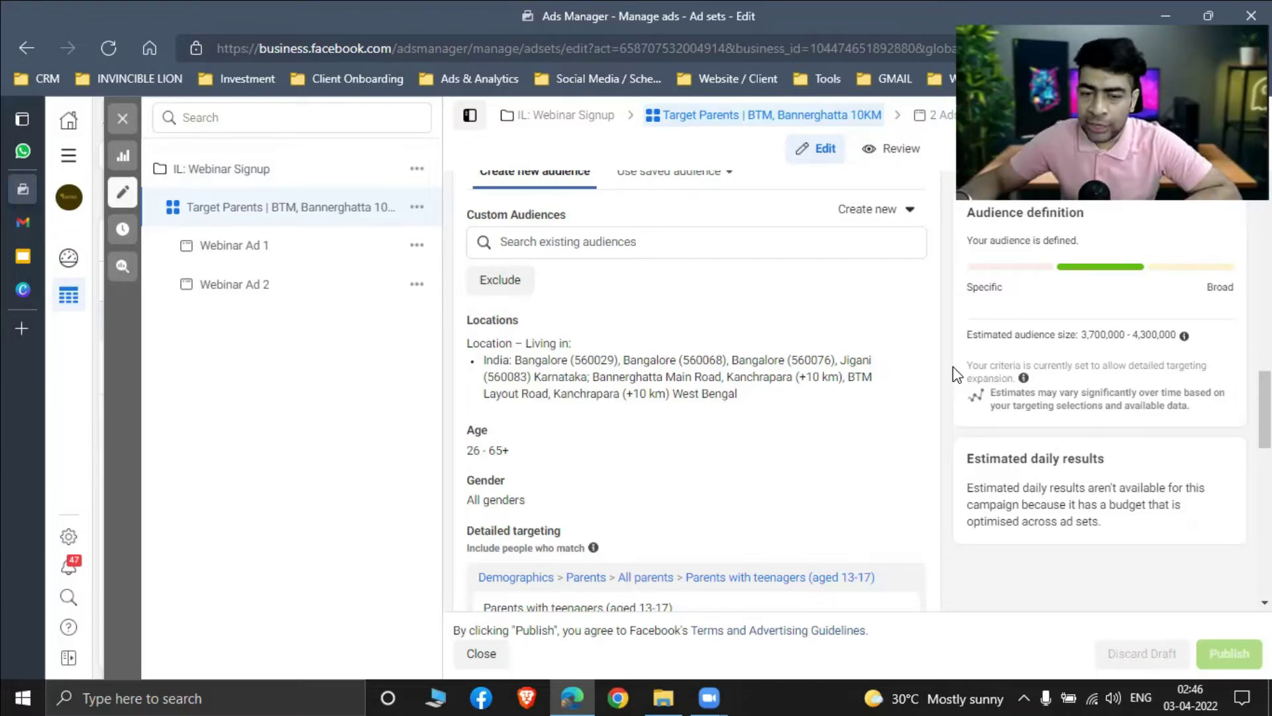
- Examine the audience's age, gender, detailed targeting, targeting expansion and language settings, including the details of the Parents with teenagers (aged 13-17) segment
scroll(525, 406, down, 1)
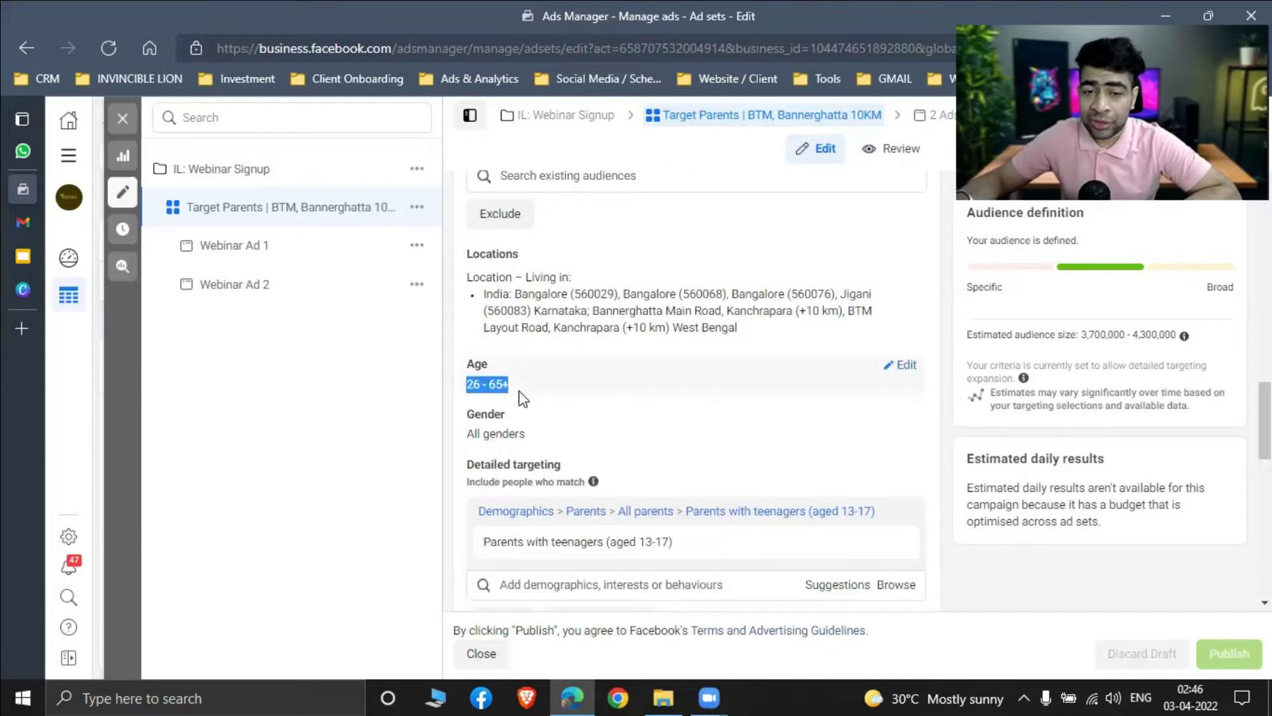
scroll(520, 397, down, 3)
scroll(742, 290, up, 1)
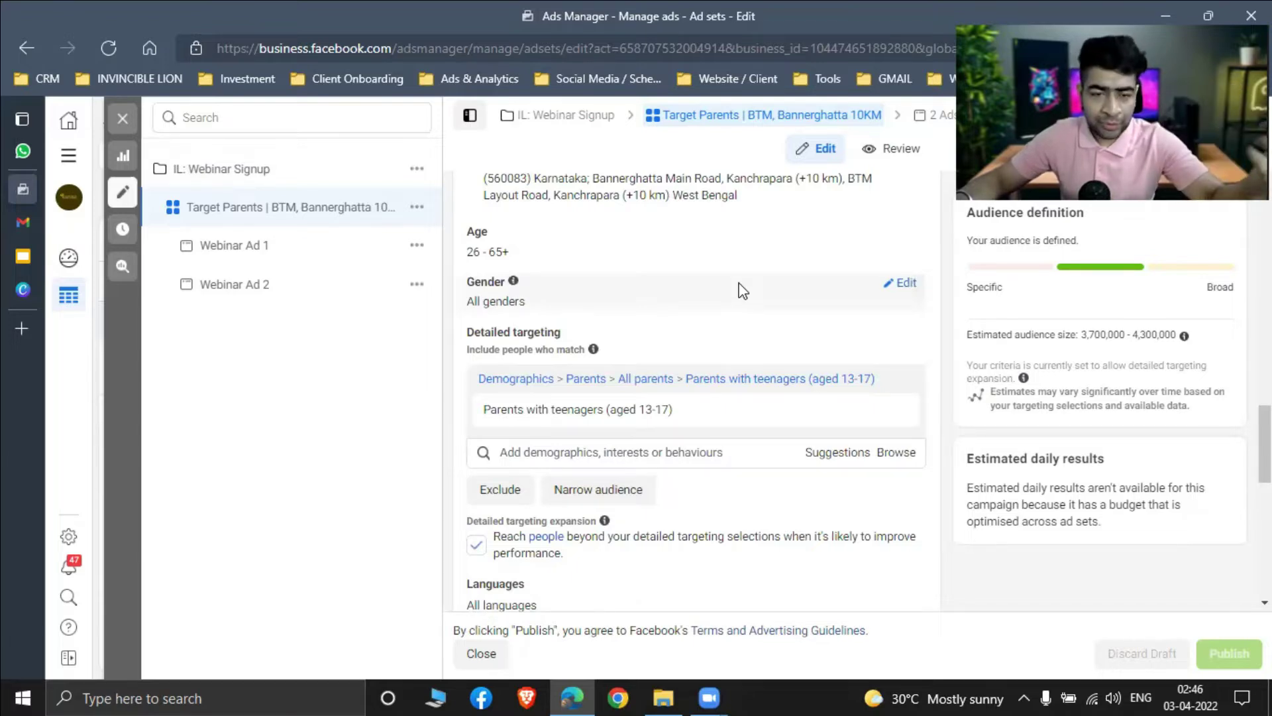
scroll(656, 331, down, 1)
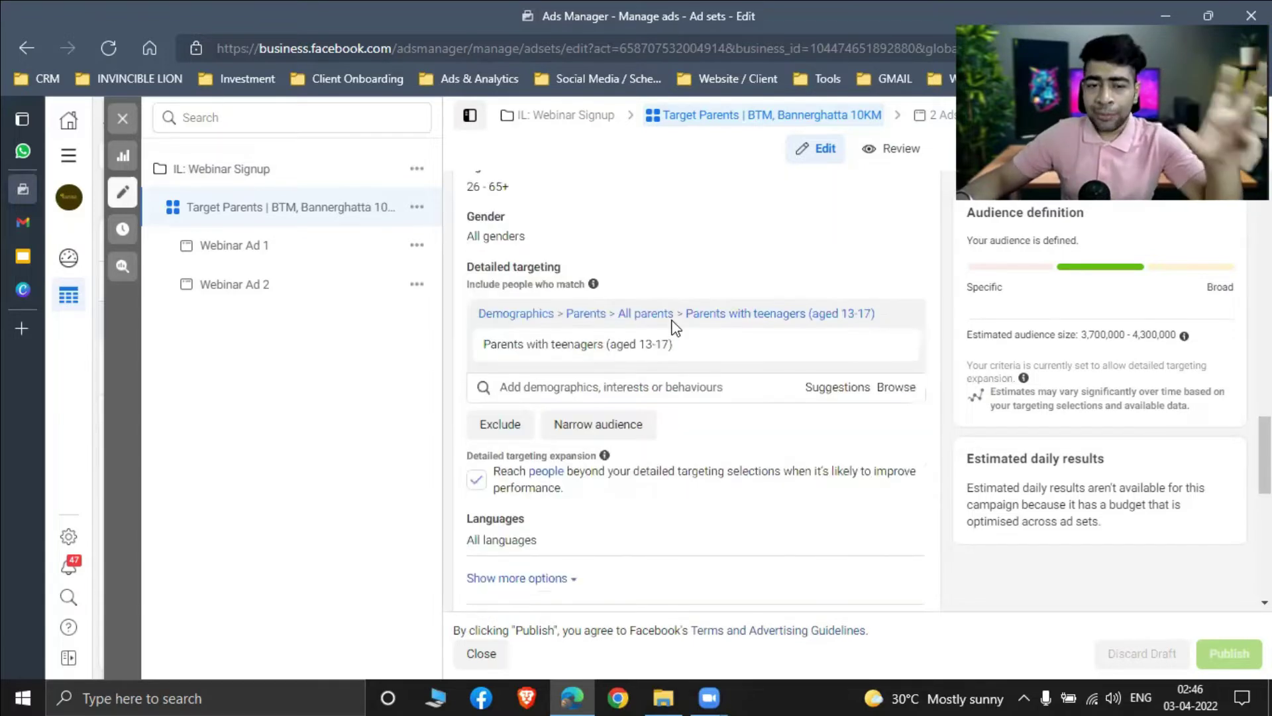
scroll(600, 390, down, 1)
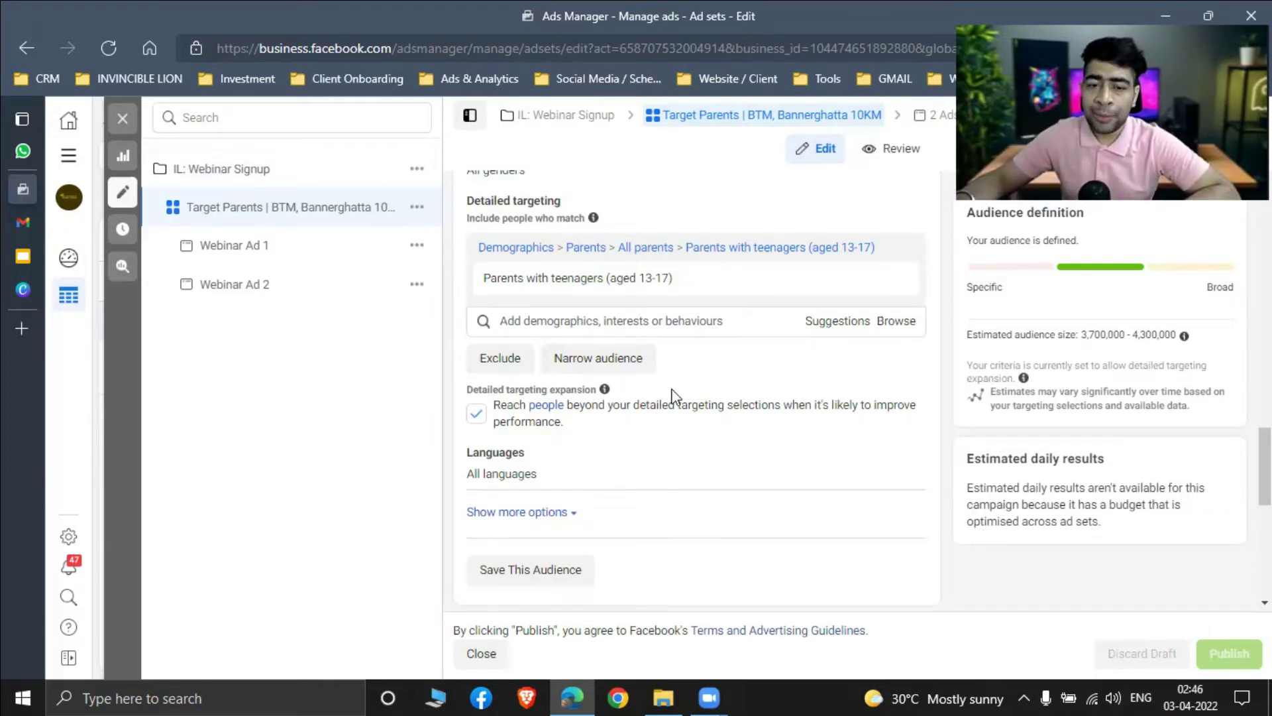
scroll(745, 412, up, 1)
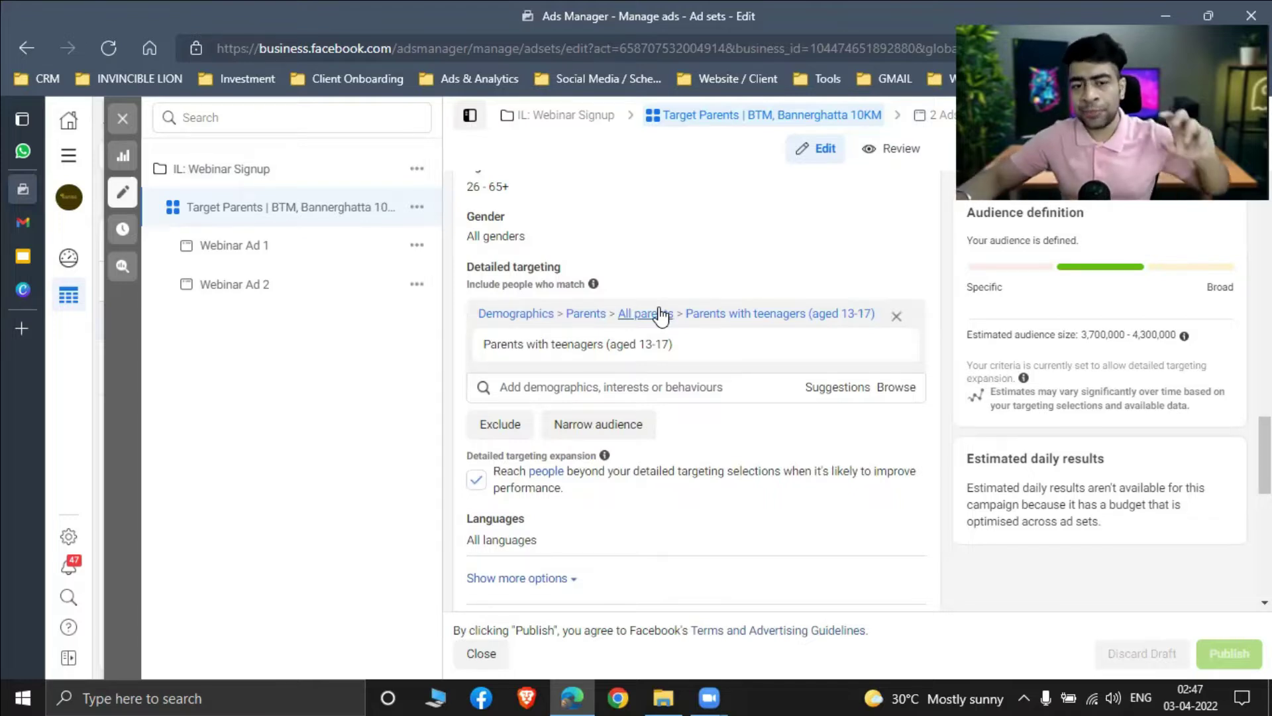
scroll(539, 281, up, 2)
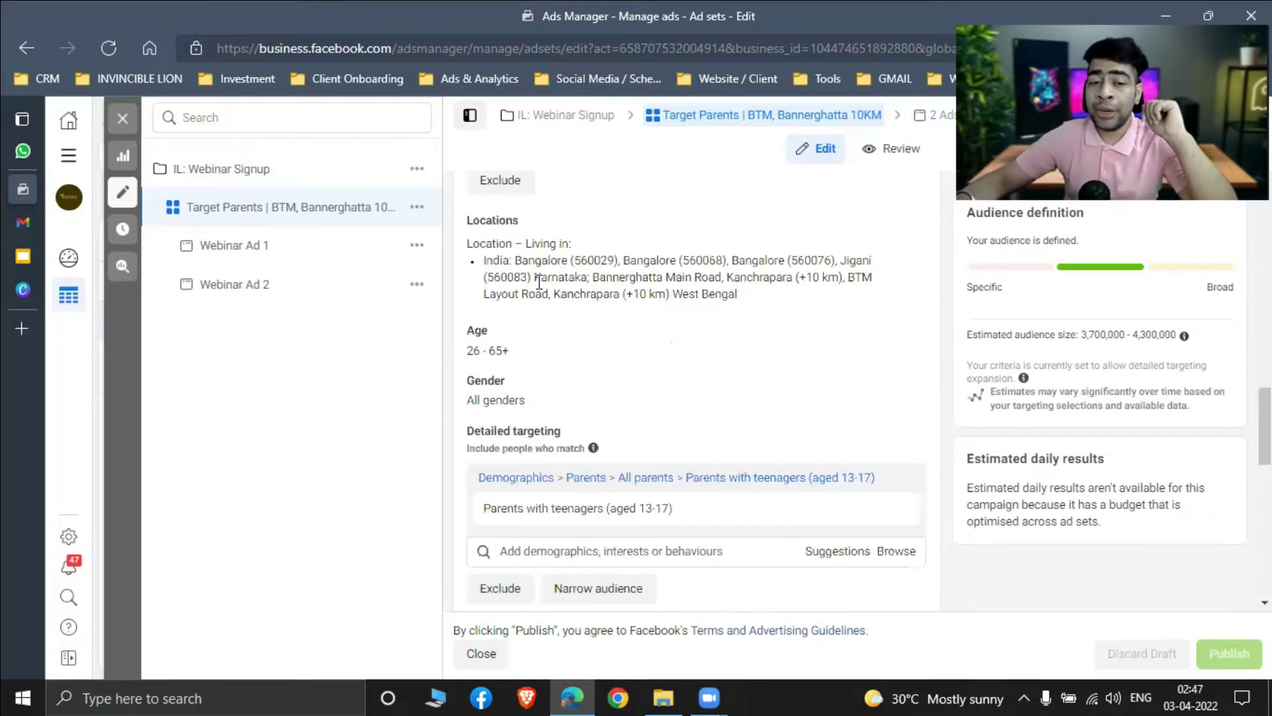
scroll(692, 317, up, 1)
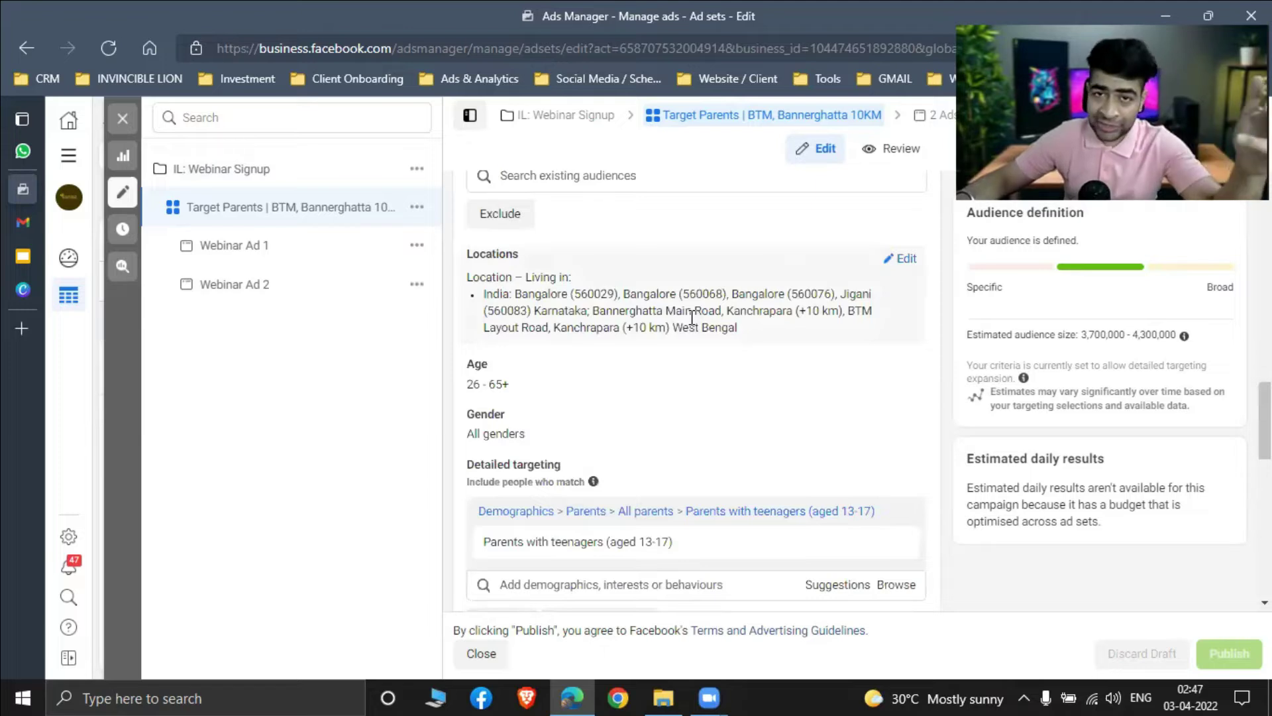
scroll(696, 318, down, 2)
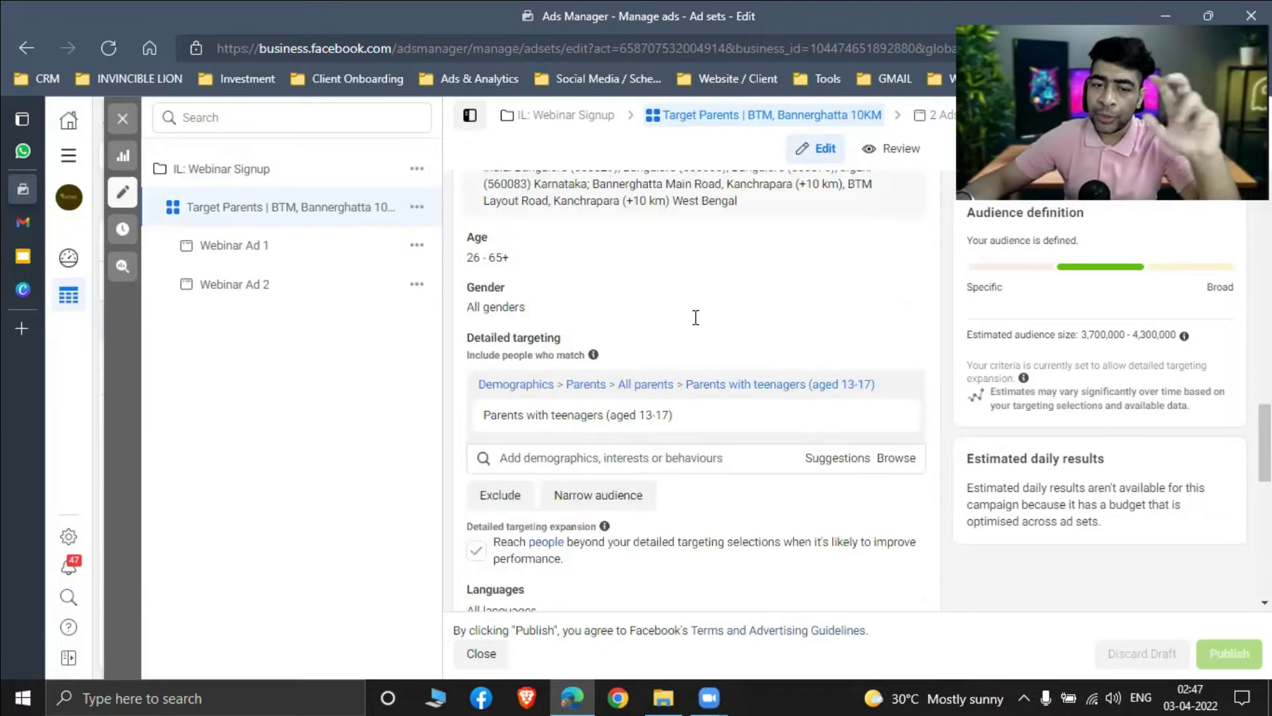
scroll(695, 455, down, 1)
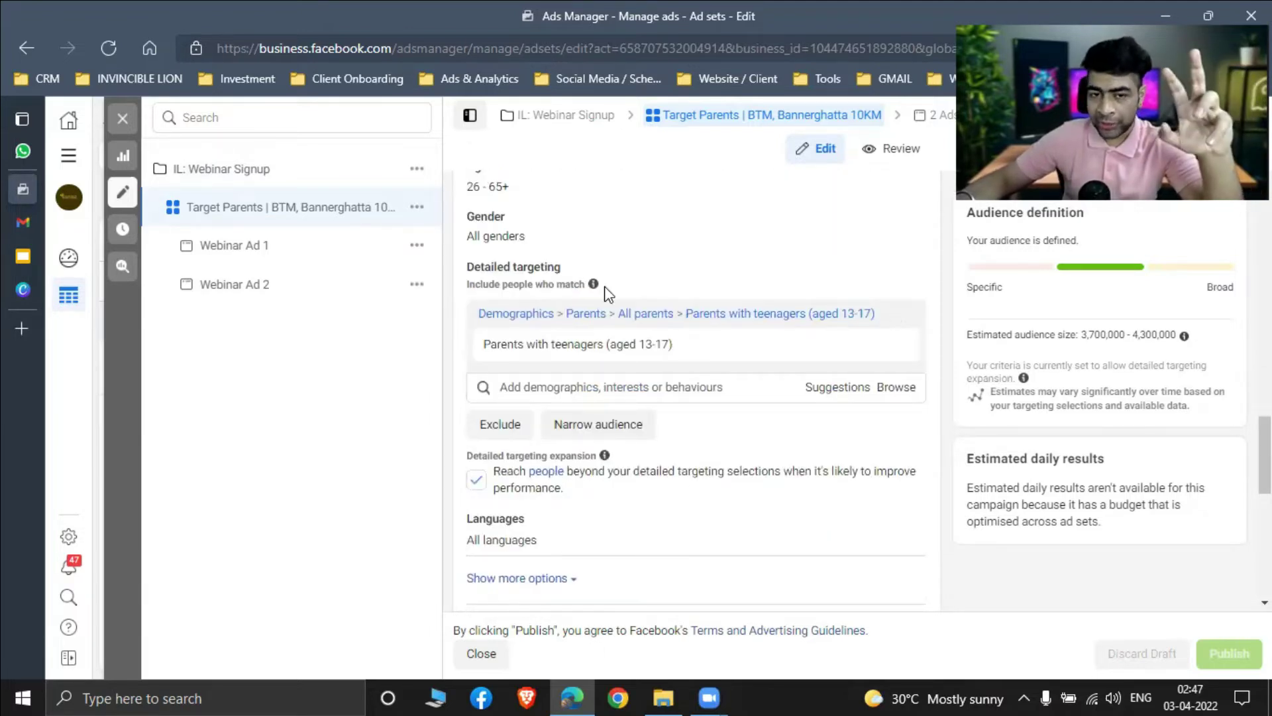
mouse_move(745, 353)
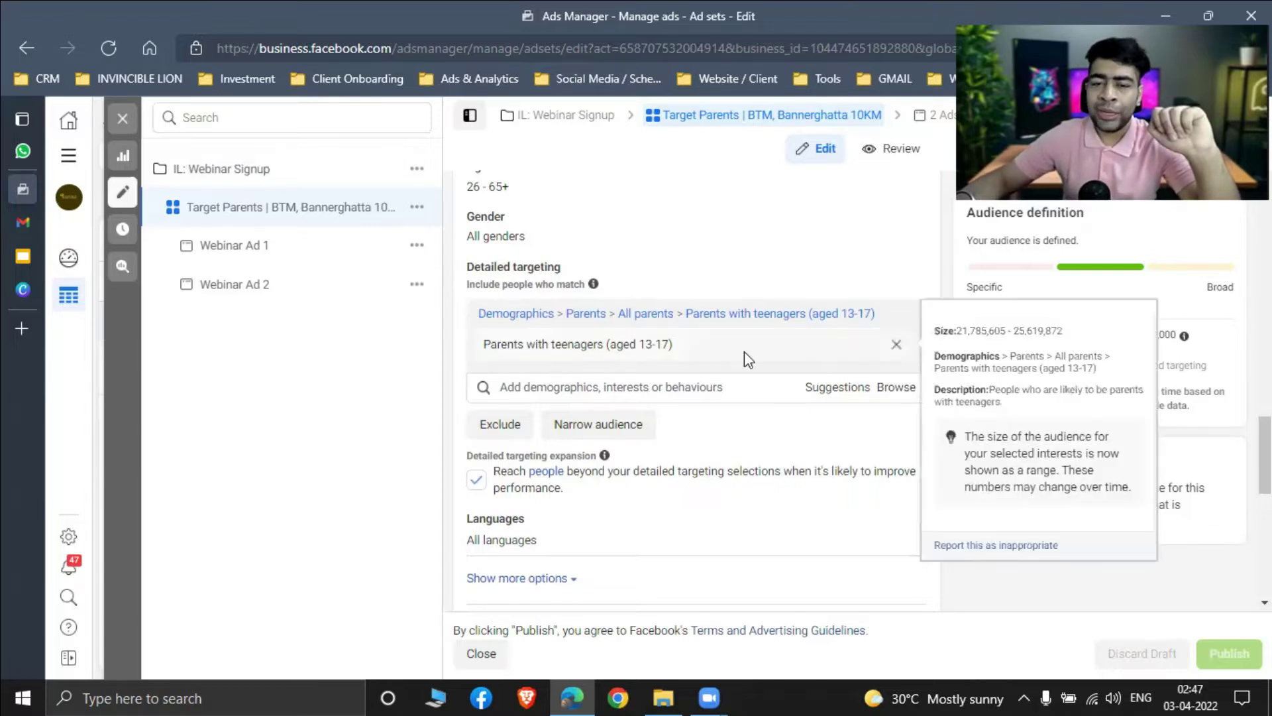
- View the suggested detailed targeting segments for the audience without adding any of them
scroll(788, 351, down, 2)
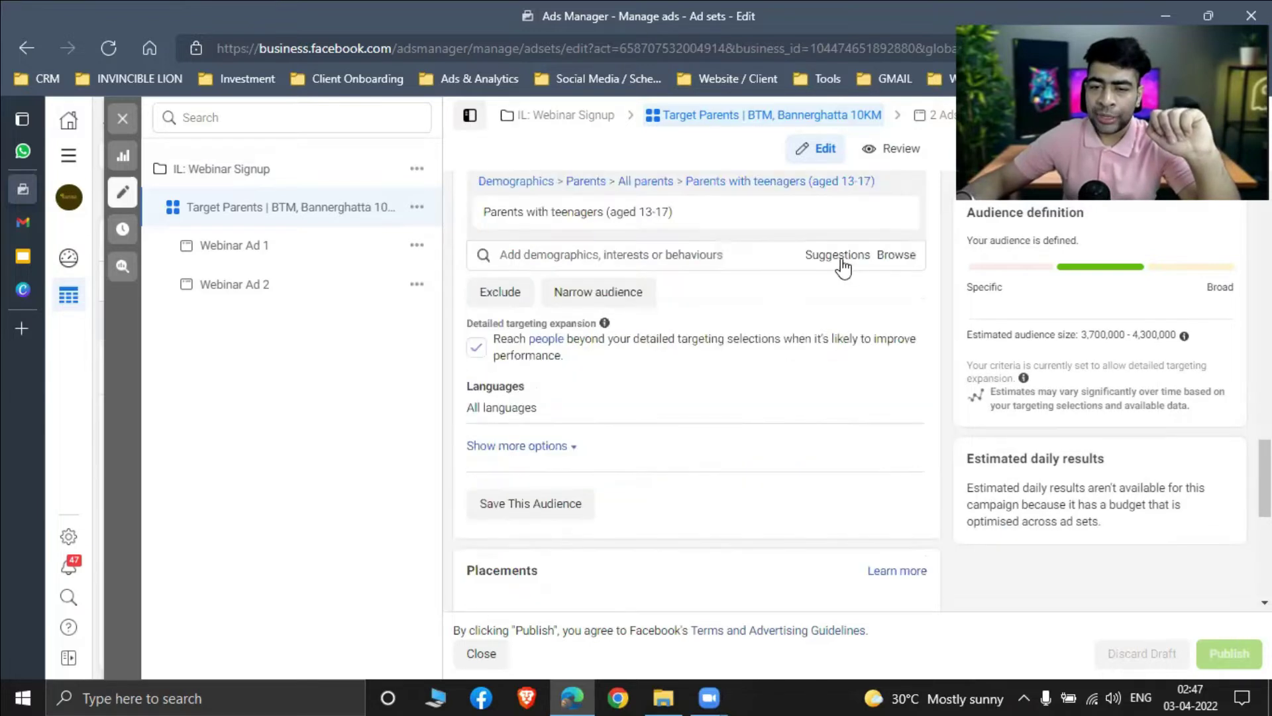
click(839, 258)
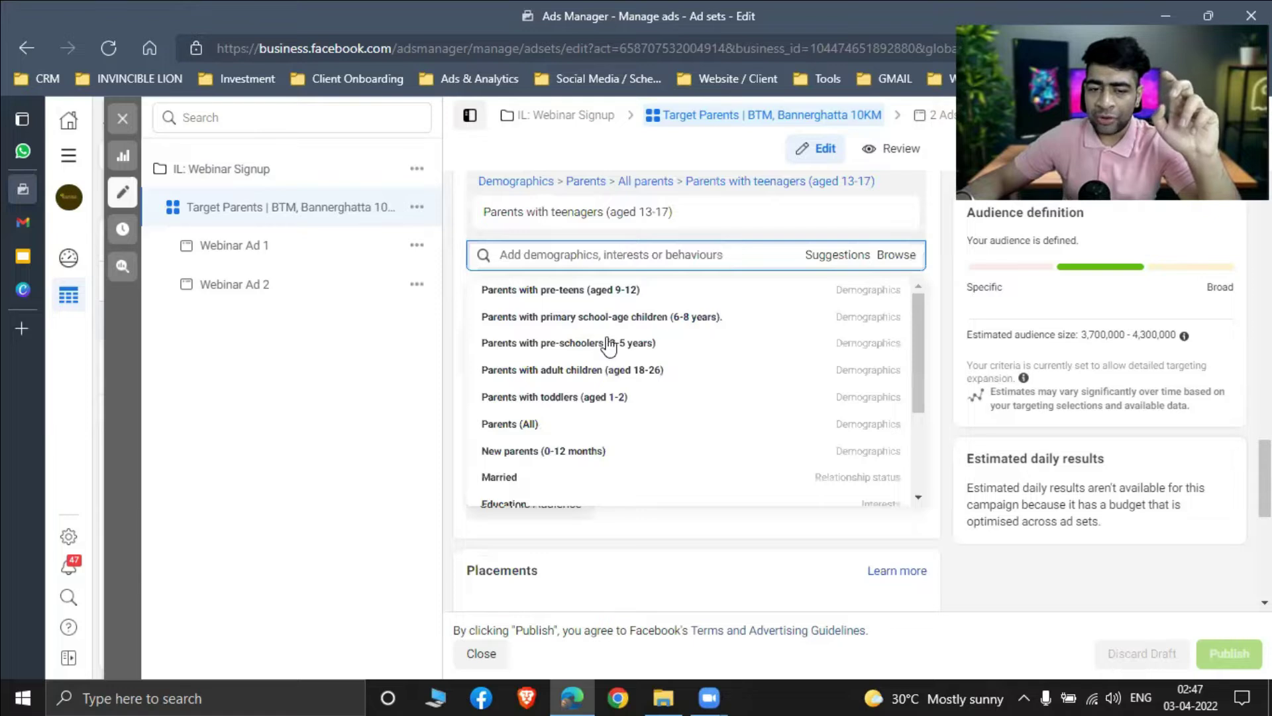
mouse_move(633, 221)
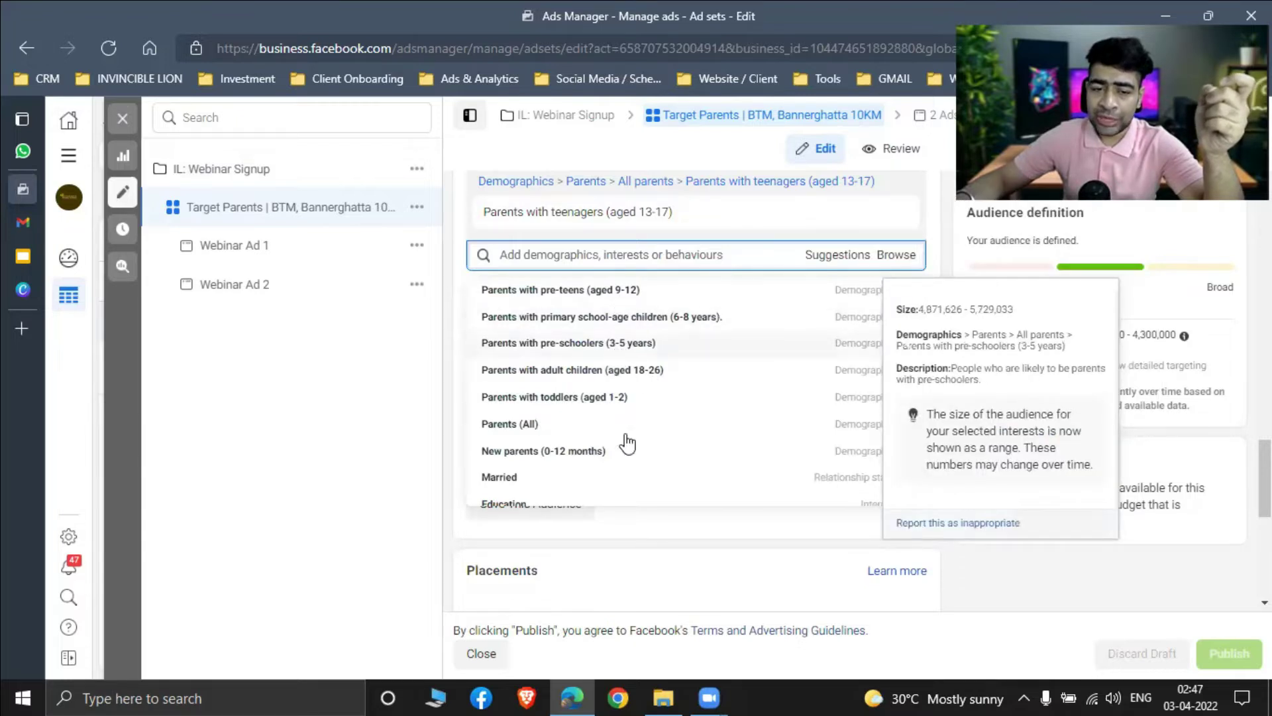
scroll(560, 398, down, 1)
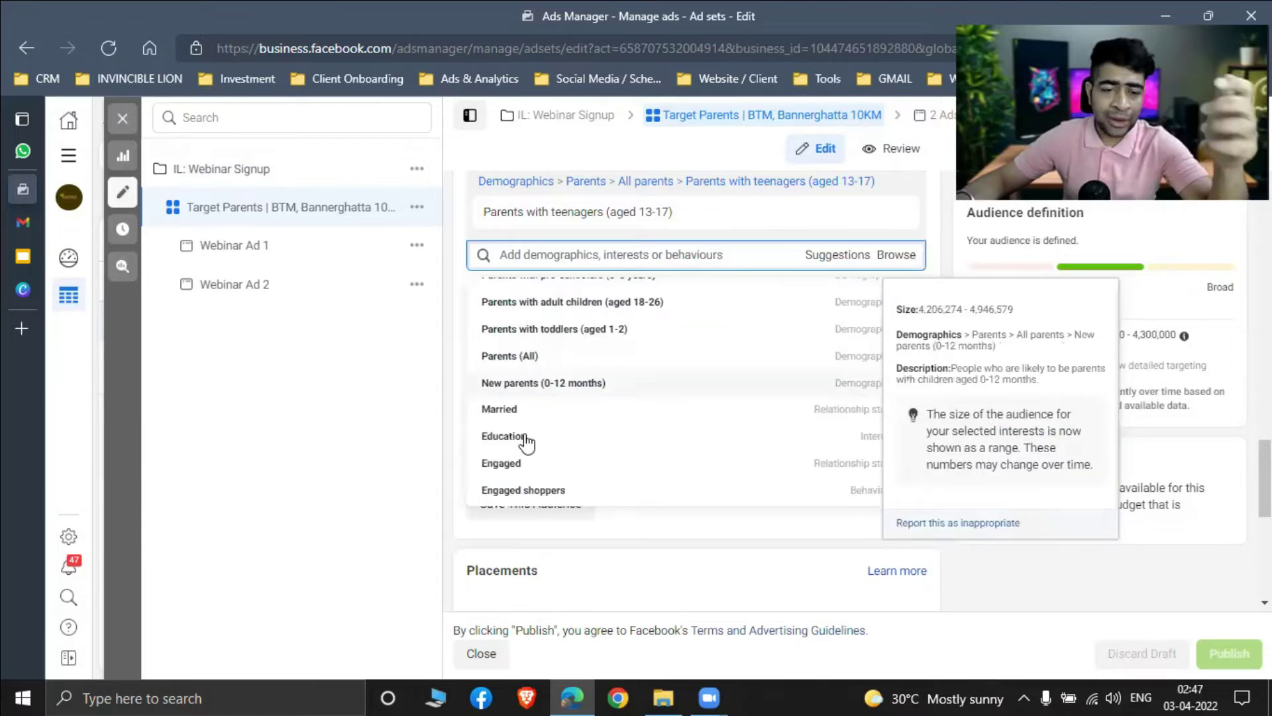
scroll(523, 426, down, 1)
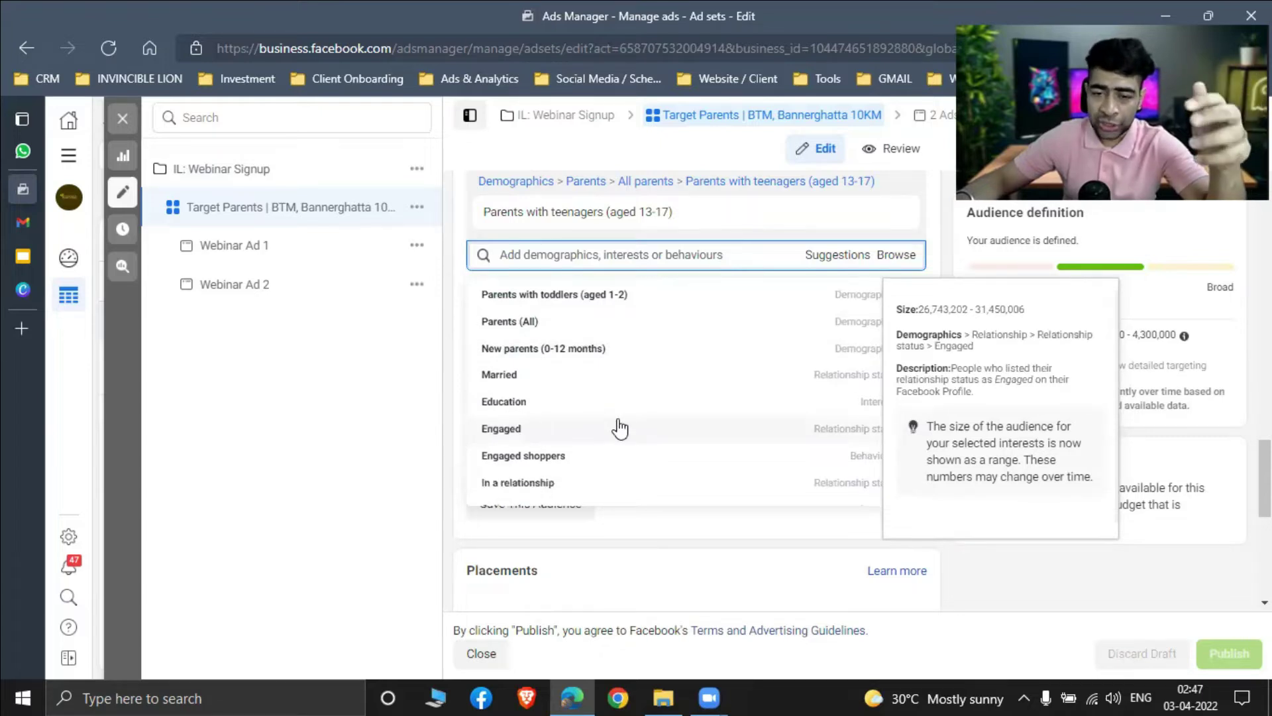
scroll(558, 403, down, 1)
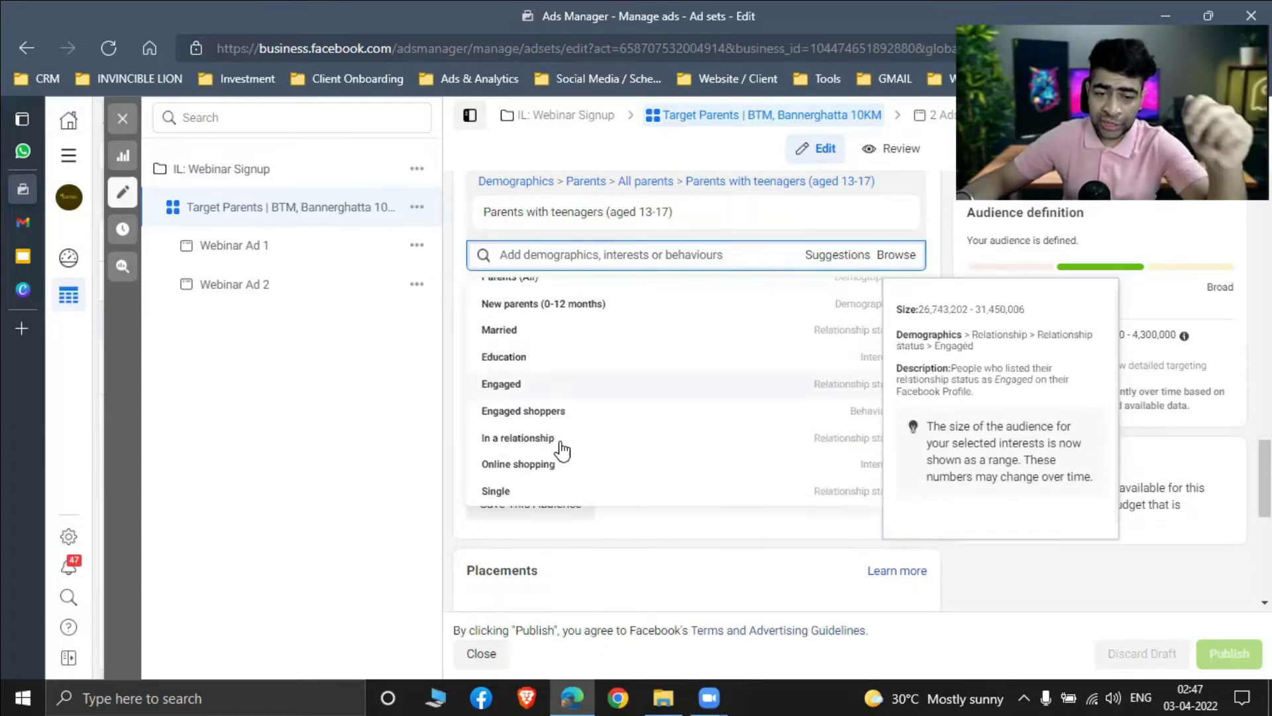
click(1010, 571)
- Browse the Demographics, Interests and Behaviours categories available for detailed targeting, and close the list without selecting anything
click(896, 254)
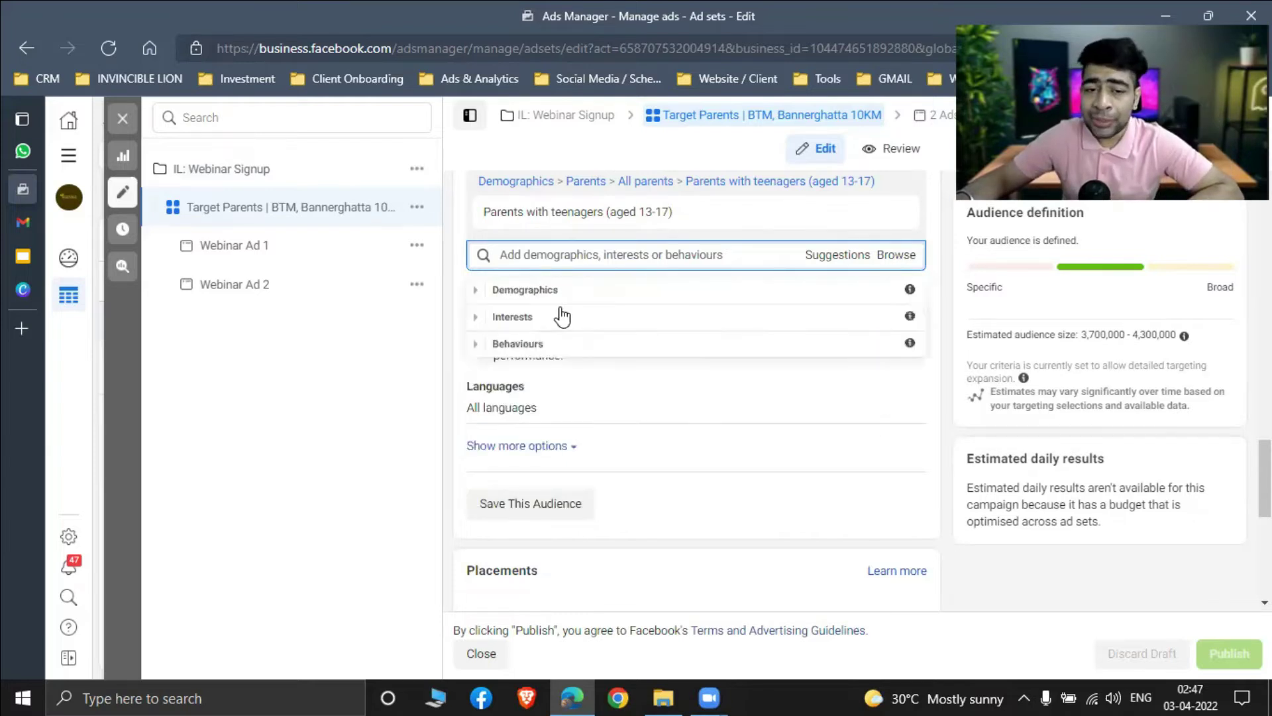
click(474, 290)
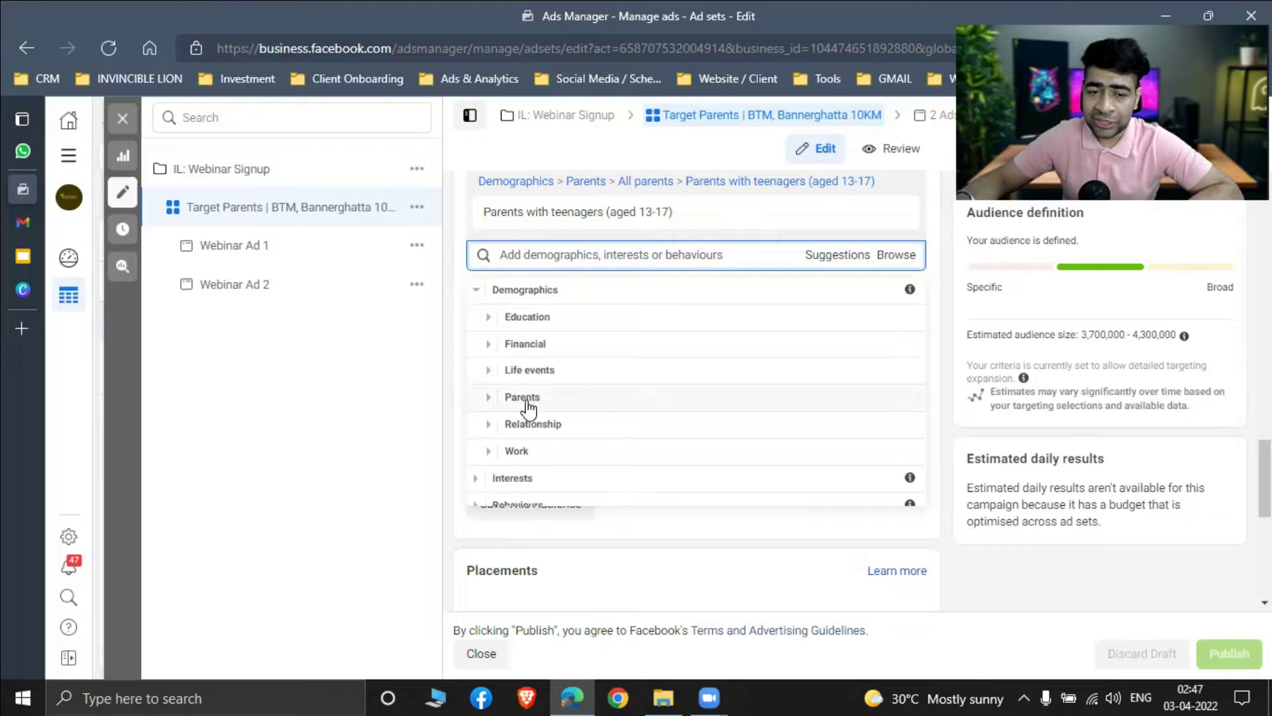
scroll(560, 412, down, 1)
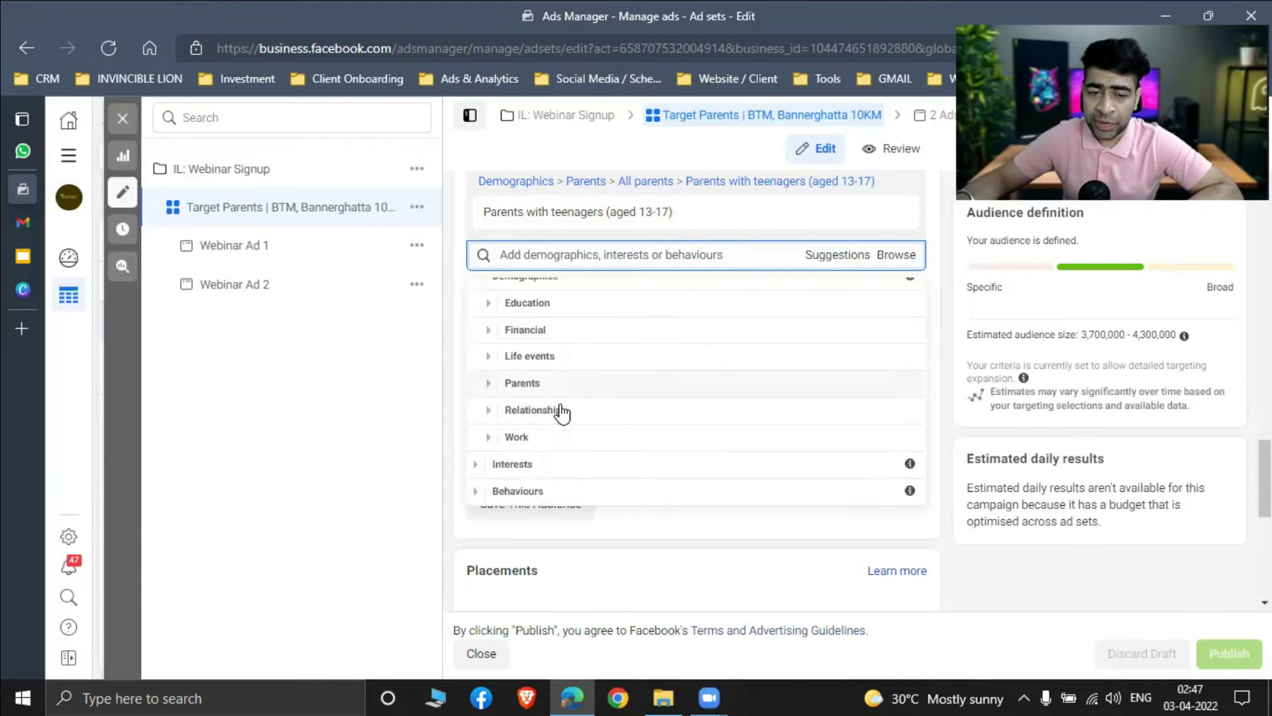
click(476, 470)
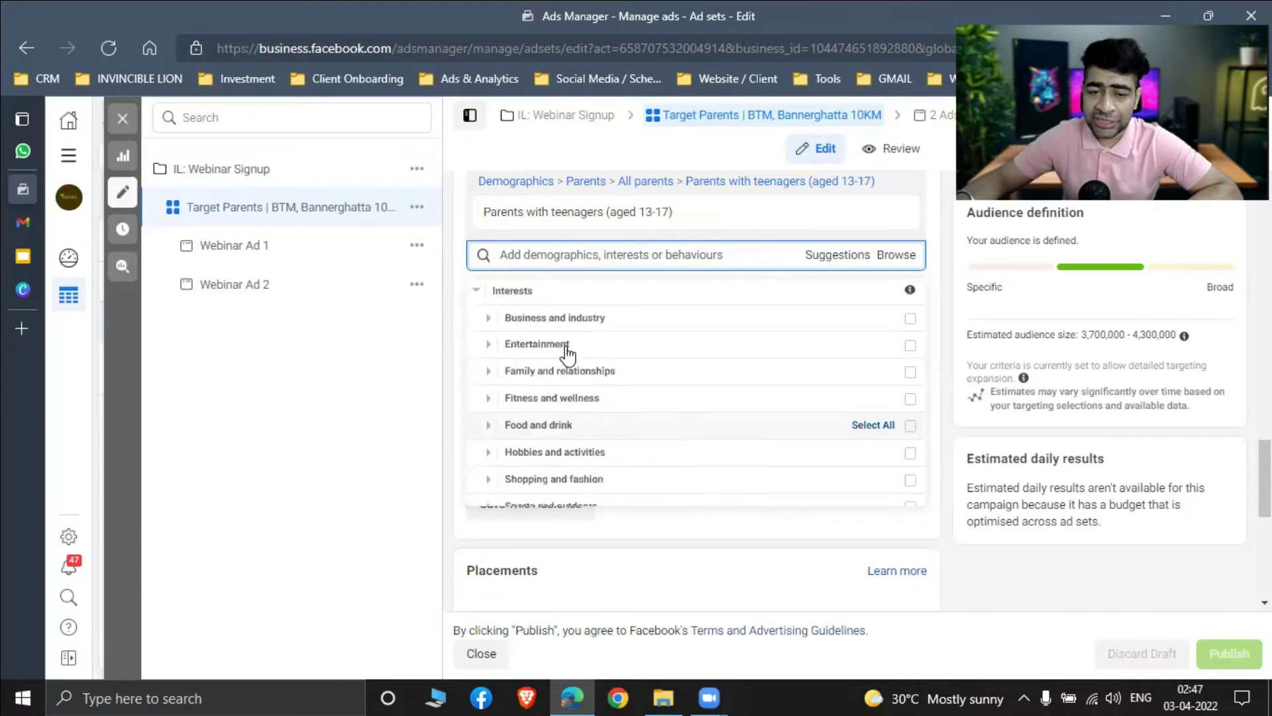
scroll(613, 444, down, 1)
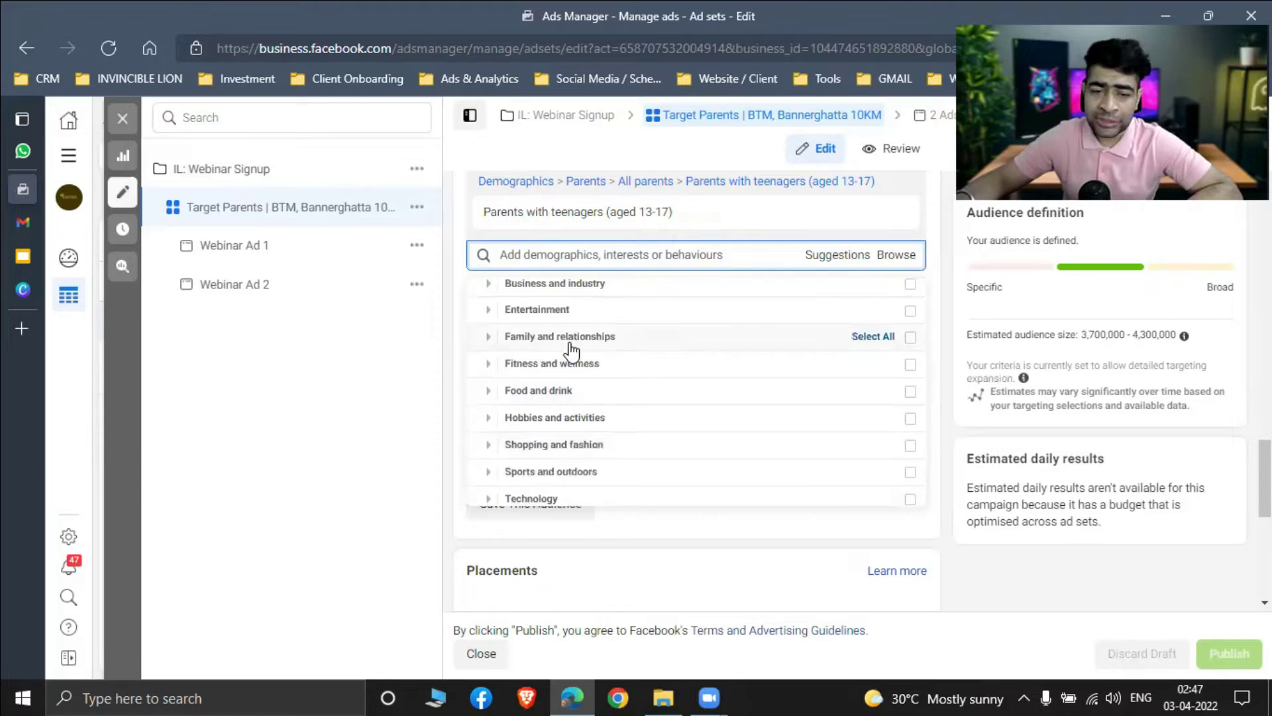
scroll(570, 352, down, 1)
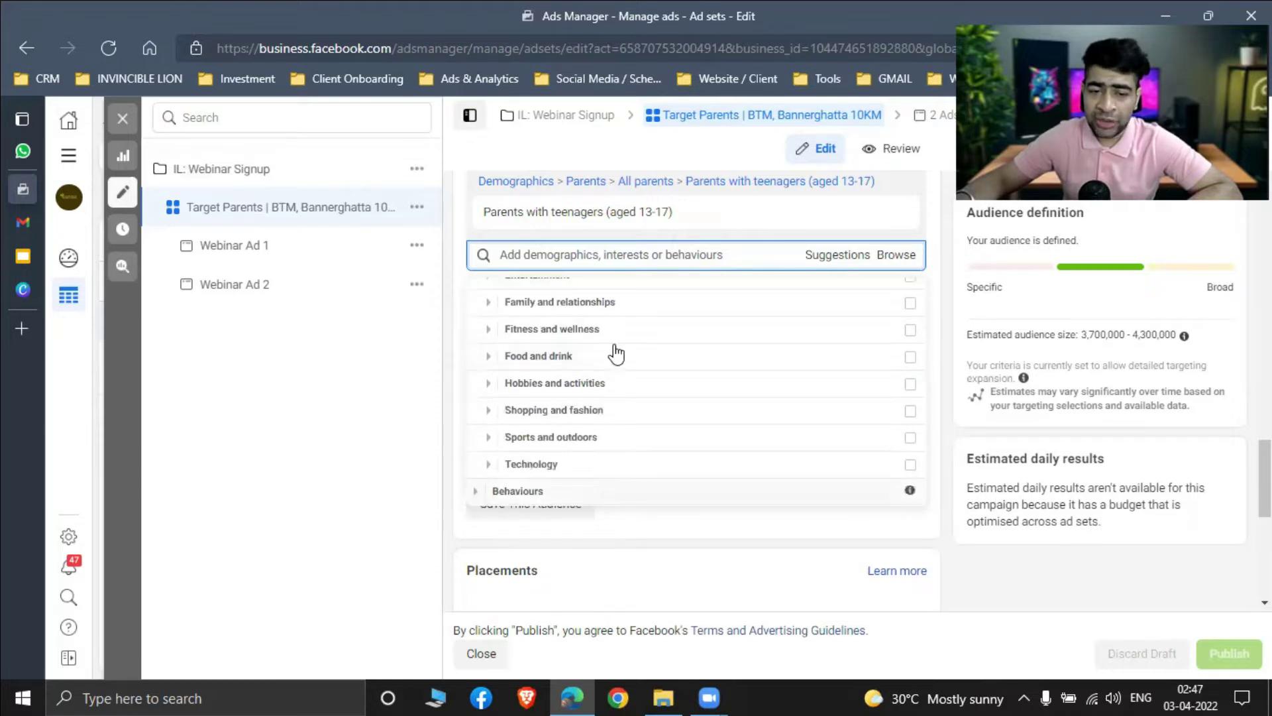
scroll(498, 327, down, 5)
scroll(540, 397, down, 2)
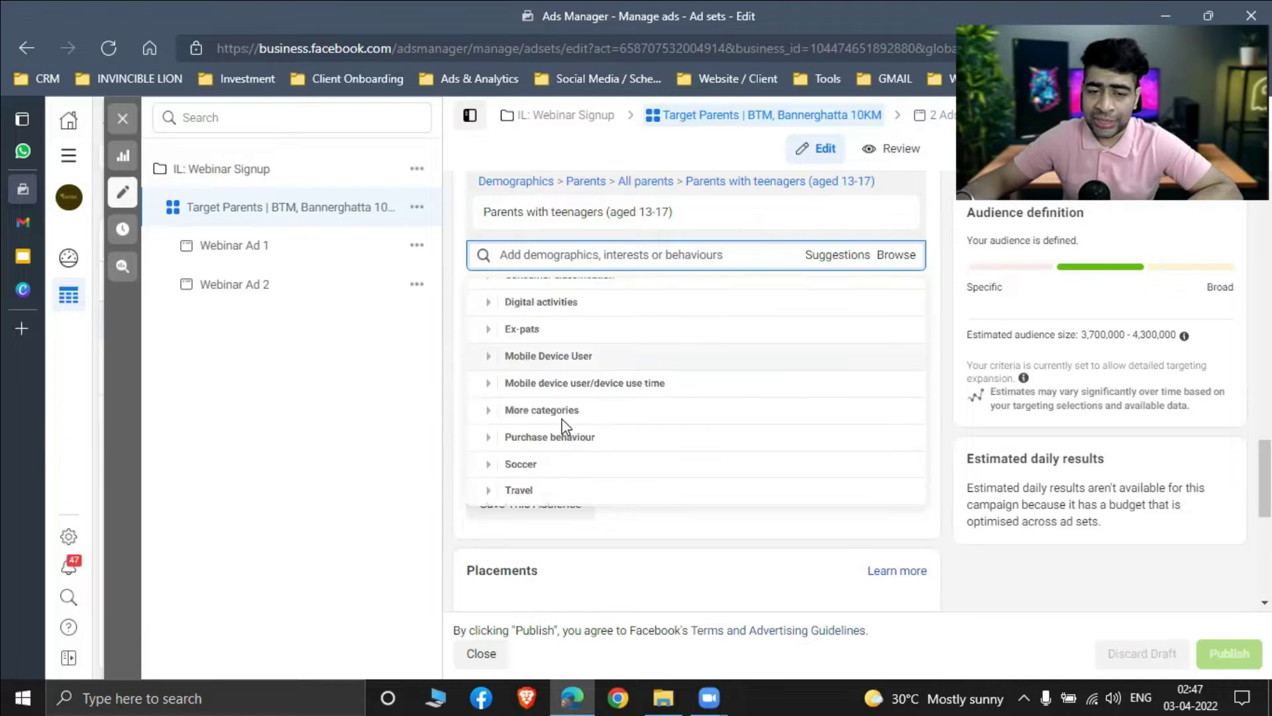
scroll(858, 420, down, 2)
click(957, 343)
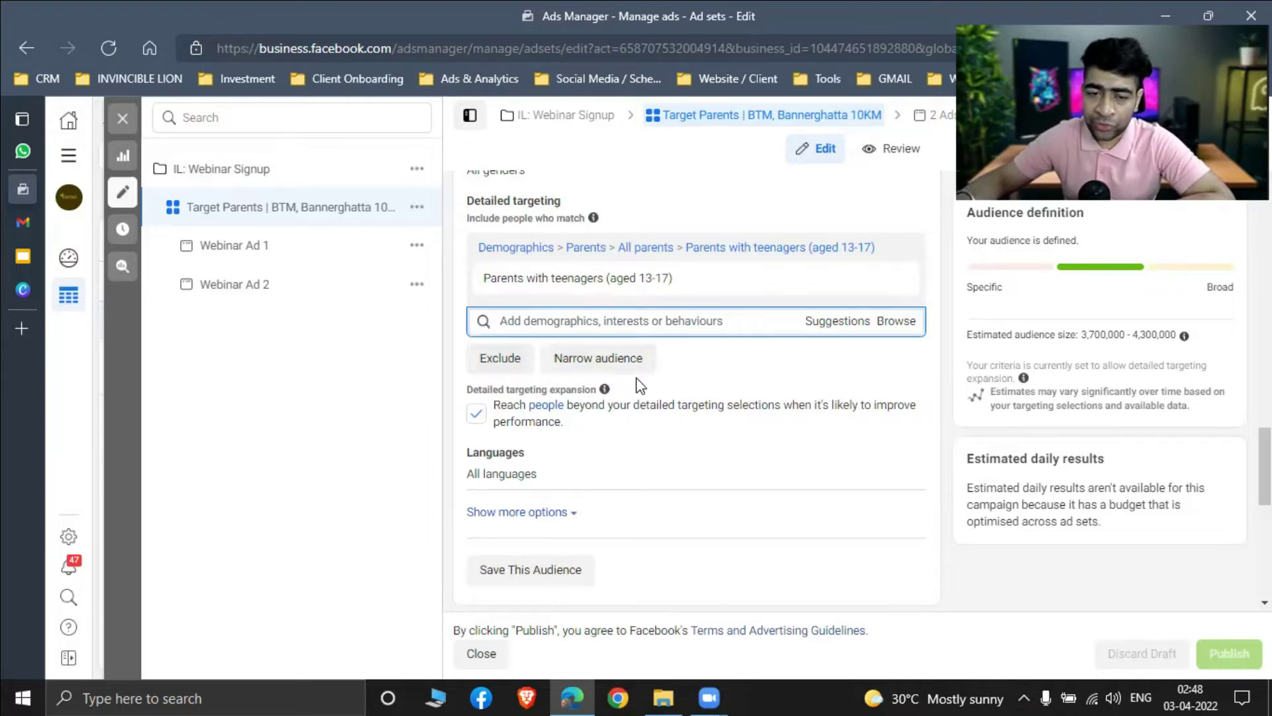
- Open an exclusion condition in the audience's detailed targeting and search it for teacher
click(517, 364)
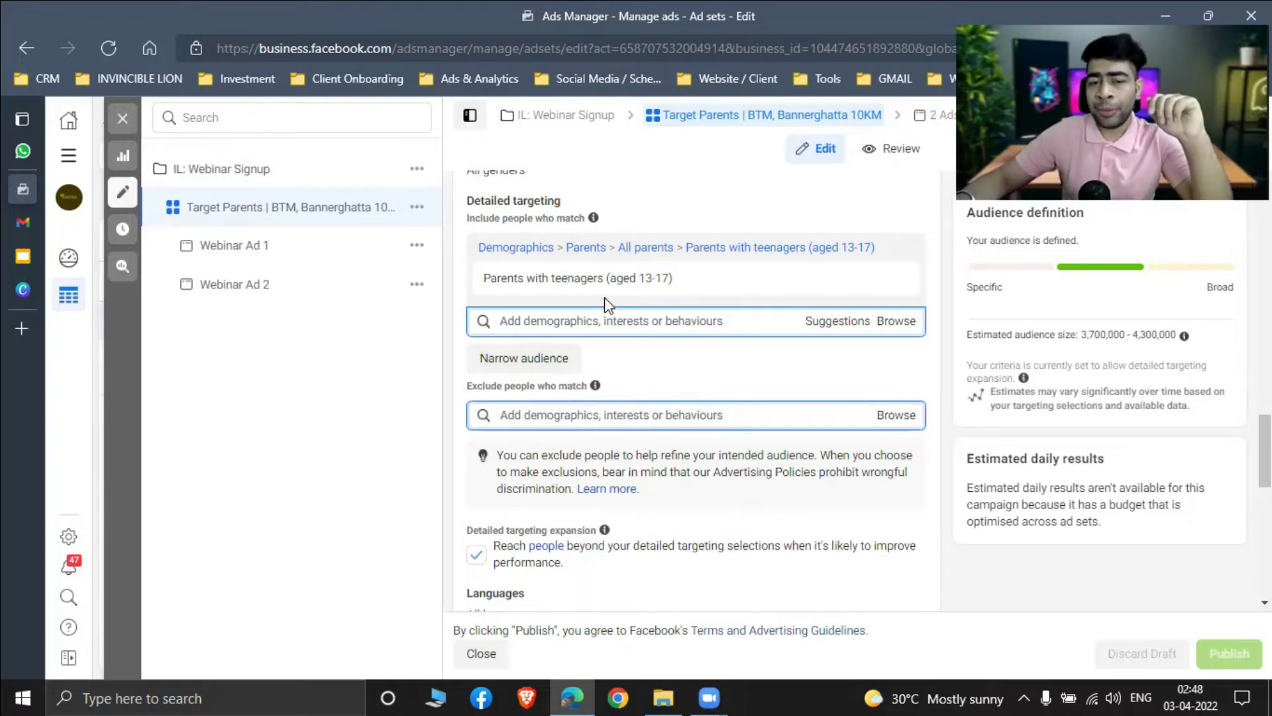
mouse_move(646, 280)
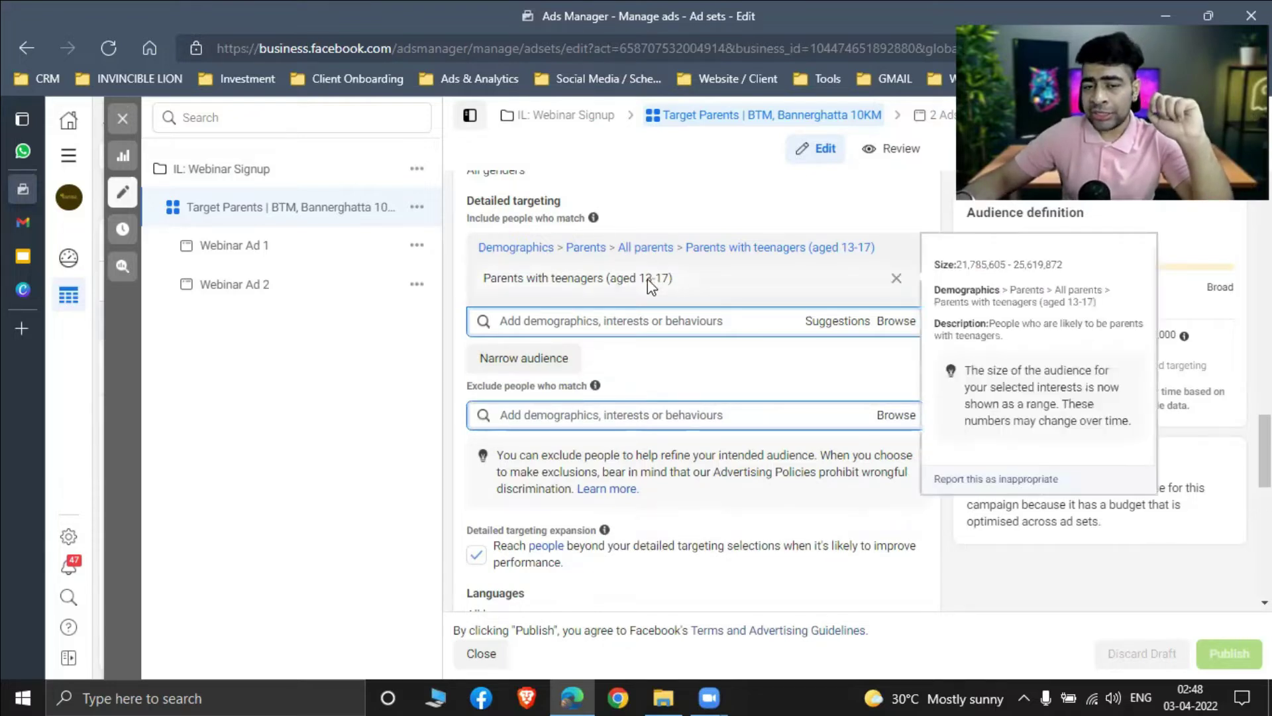
click(628, 414)
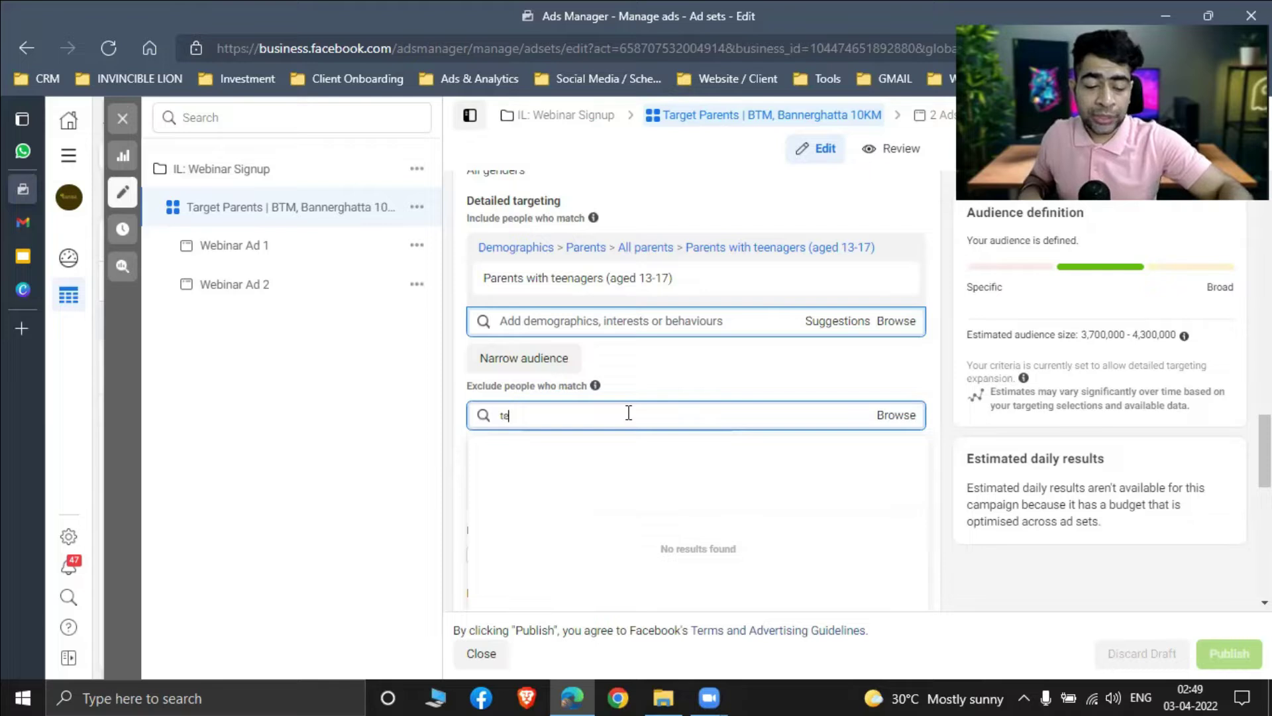
text(acher)
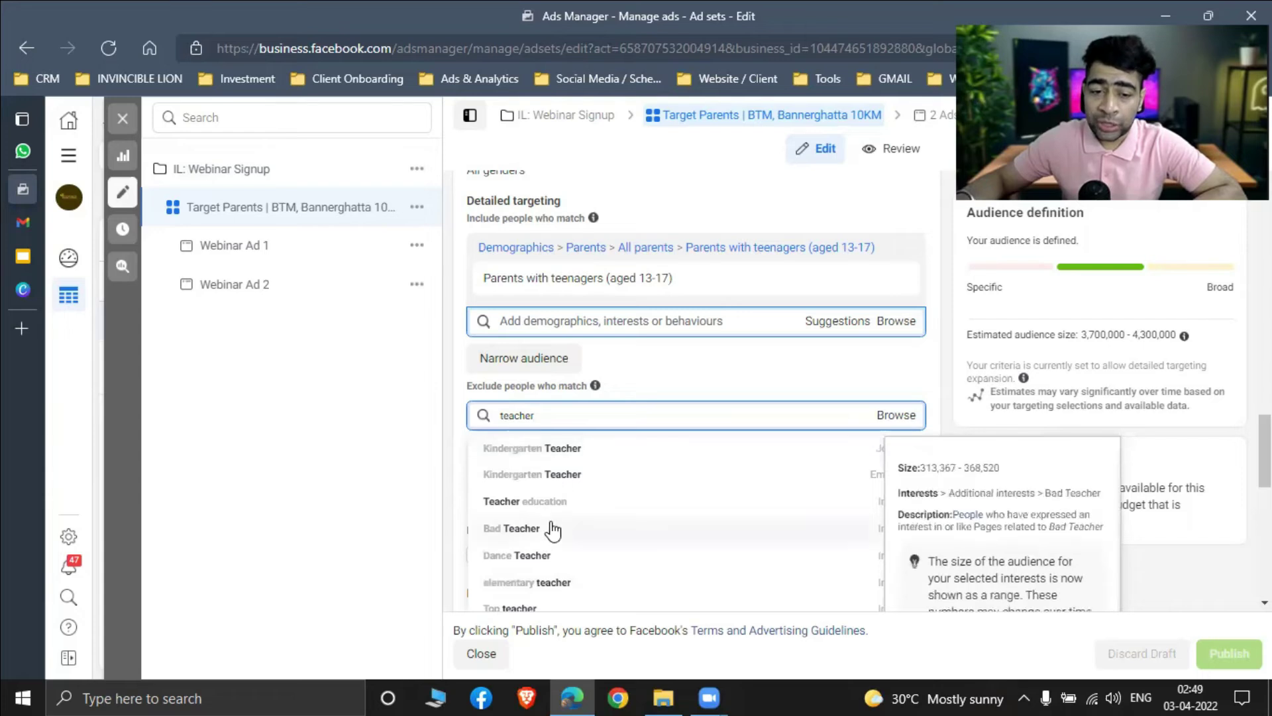
- Look through the teacher segments offered for exclusion, and close the list without selecting any
scroll(596, 511, down, 1)
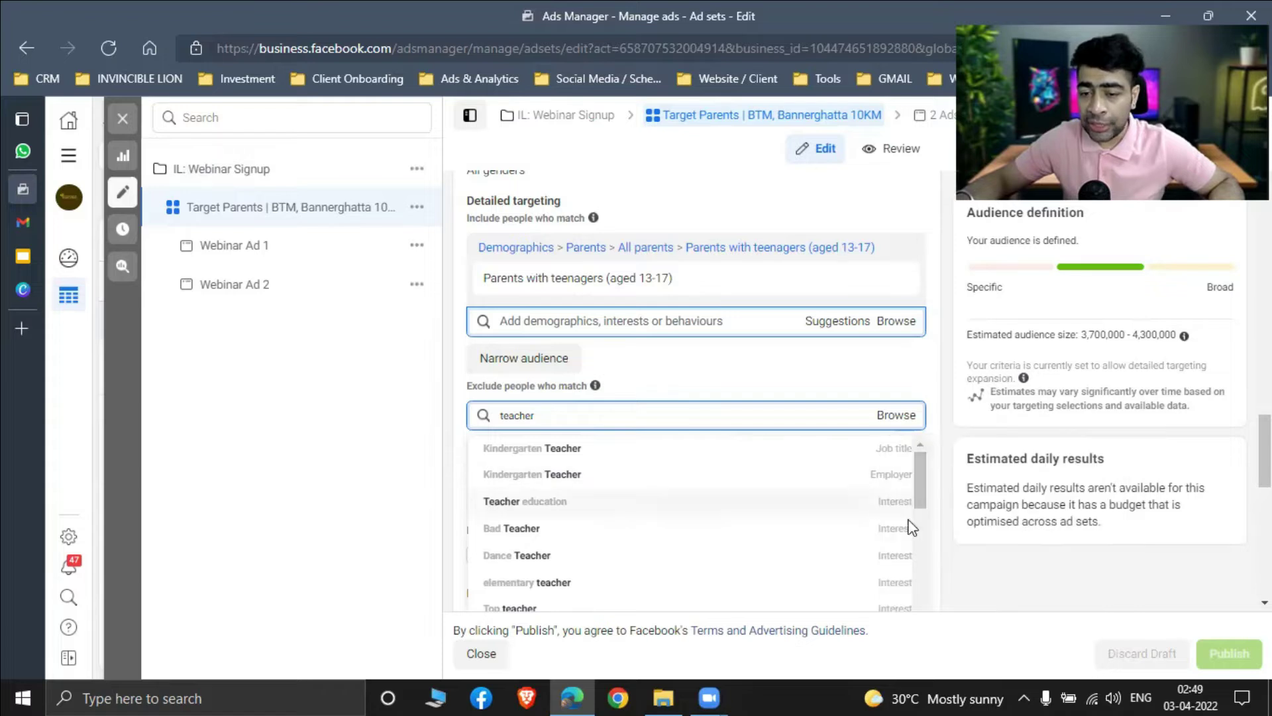
scroll(885, 520, down, 3)
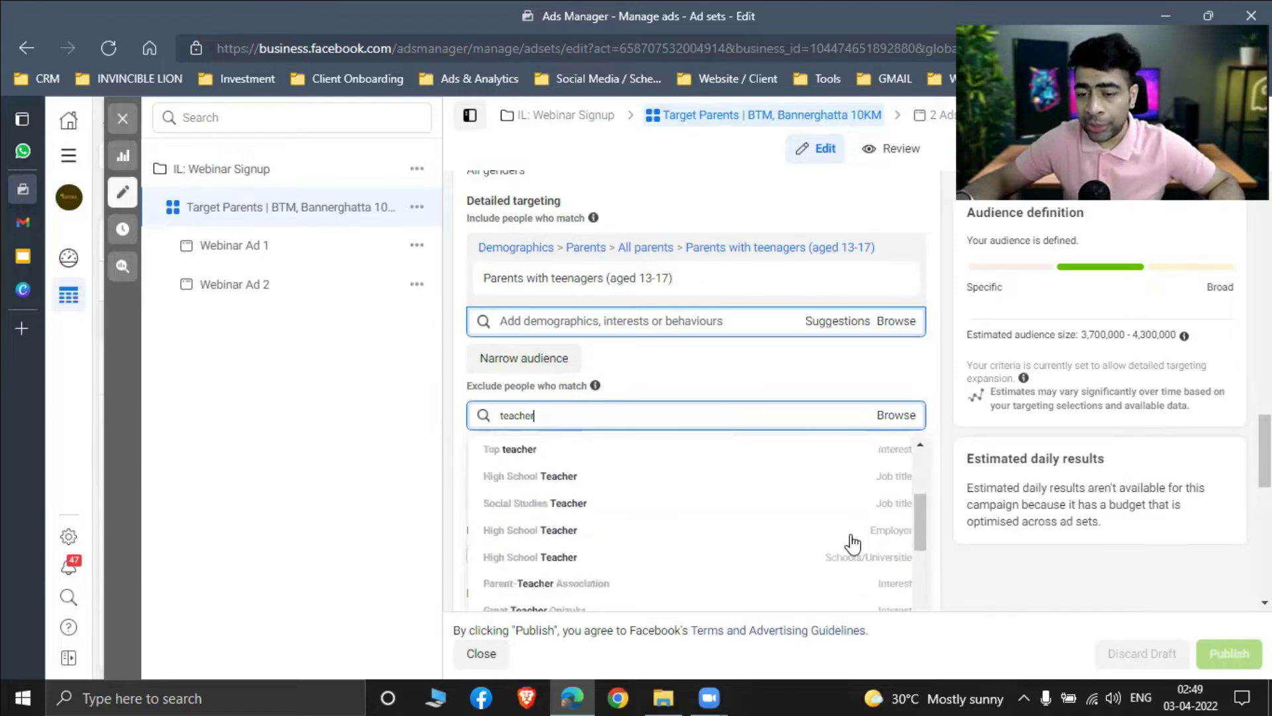
scroll(853, 543, down, 1)
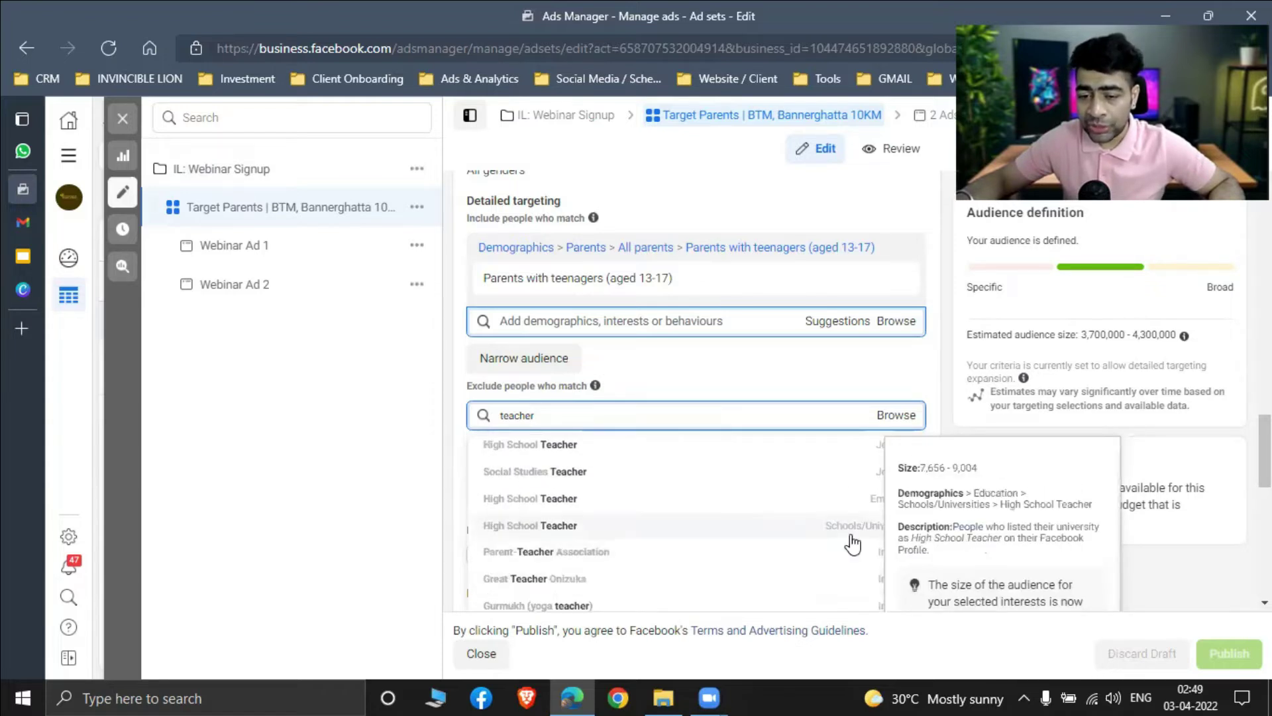
scroll(828, 546, down, 3)
scroll(795, 517, down, 2)
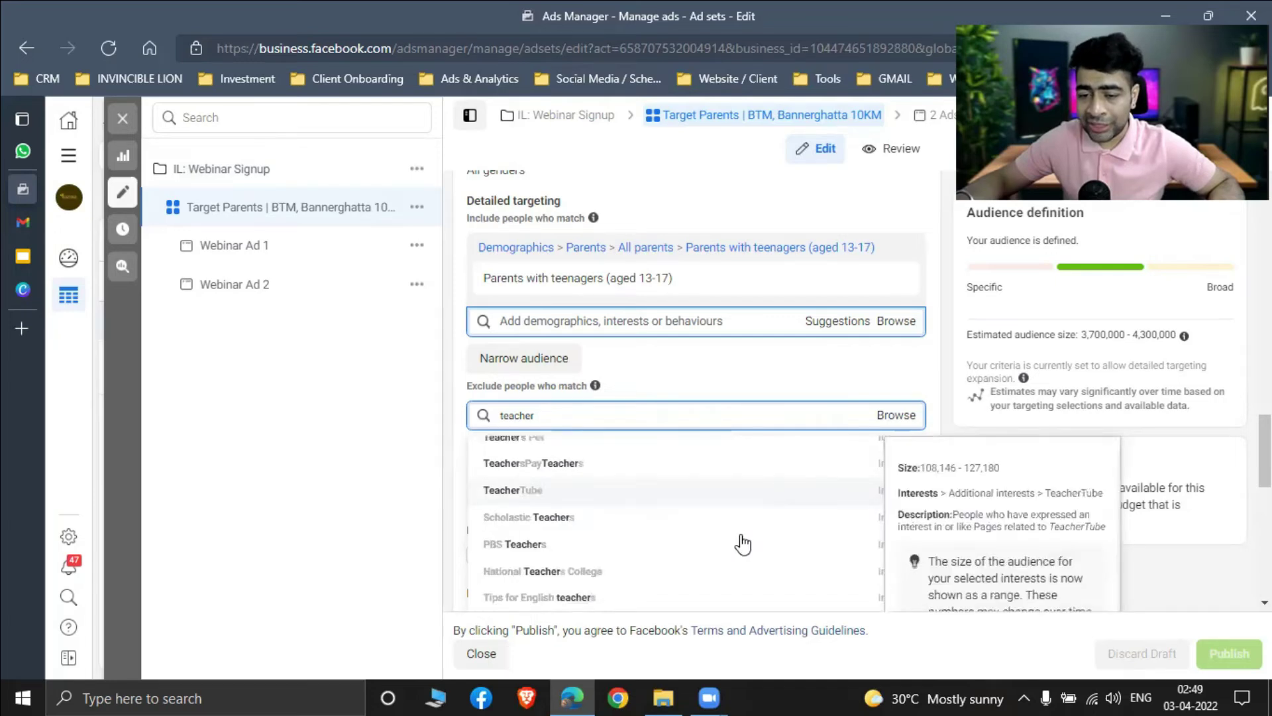
scroll(1030, 464, down, 2)
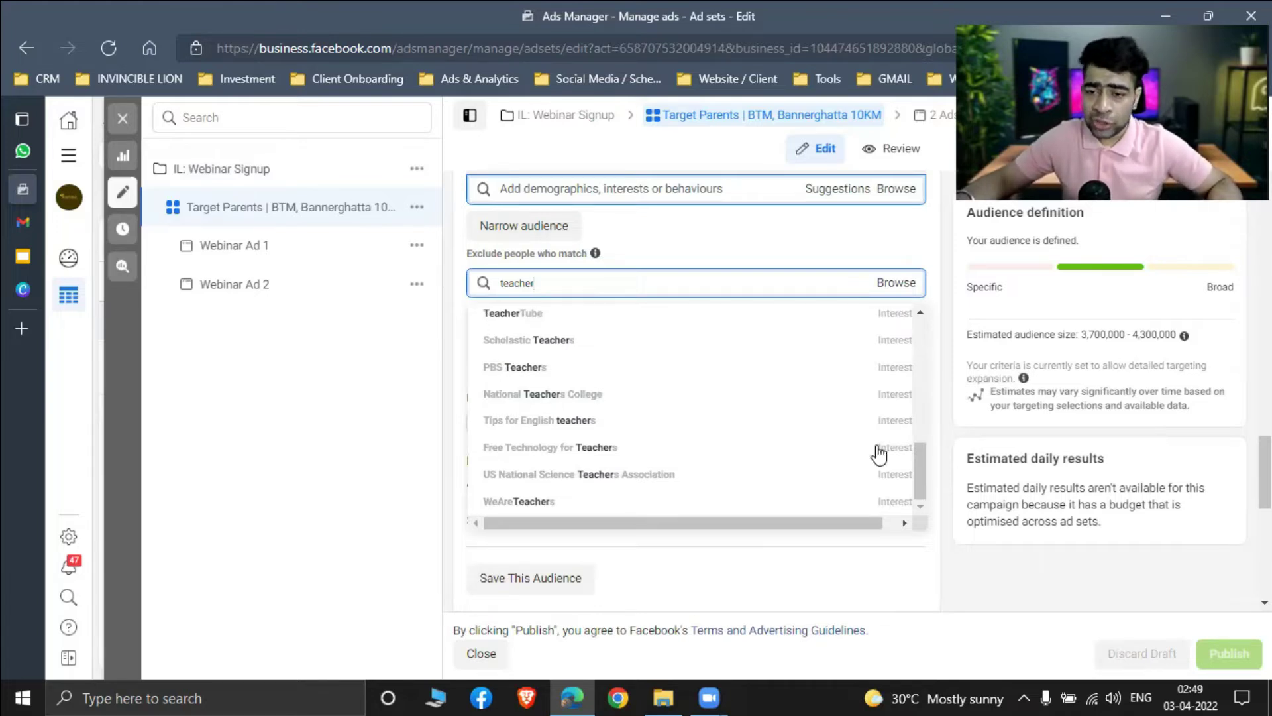
scroll(729, 430, up, 5)
scroll(795, 371, up, 3)
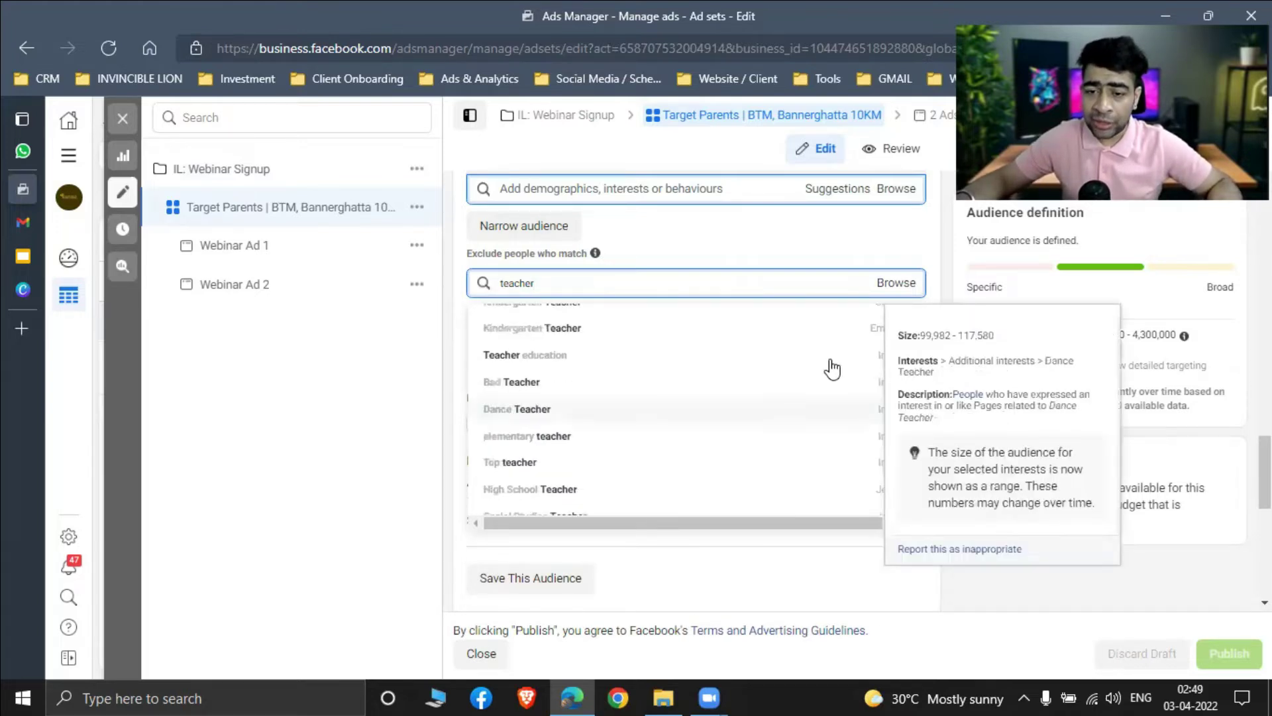
scroll(832, 369, up, 1)
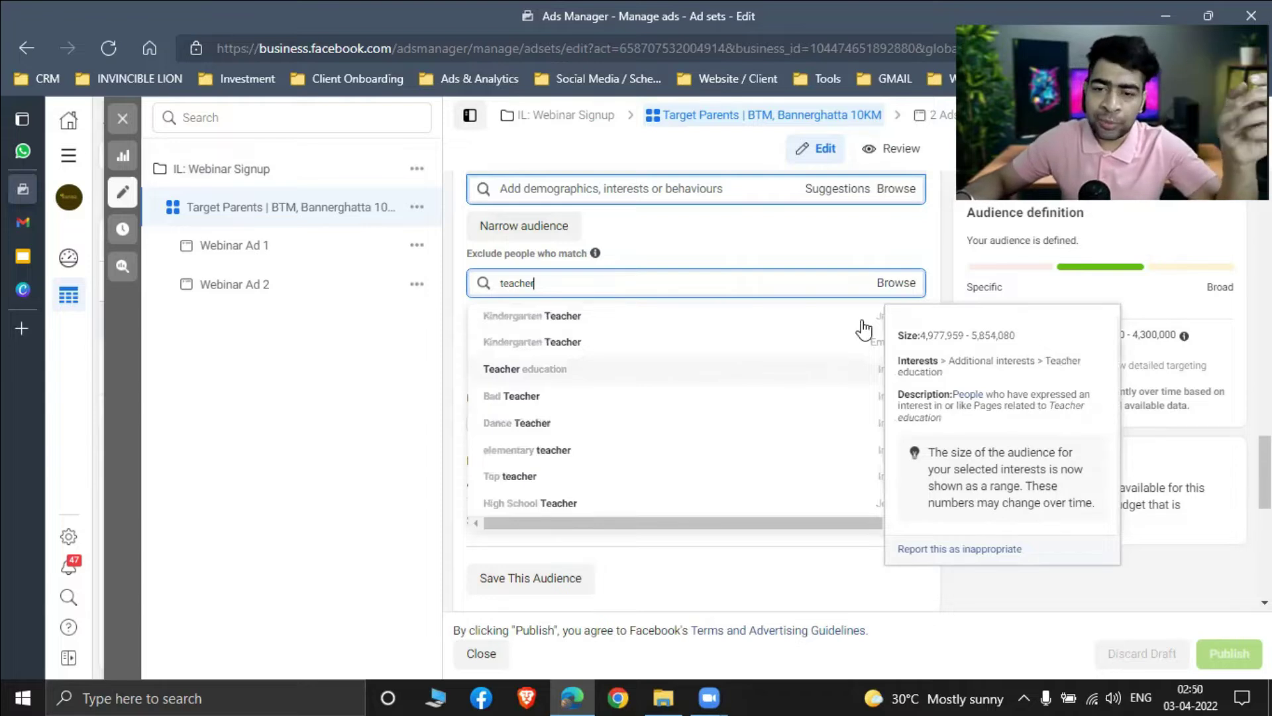
click(567, 266)
click(911, 265)
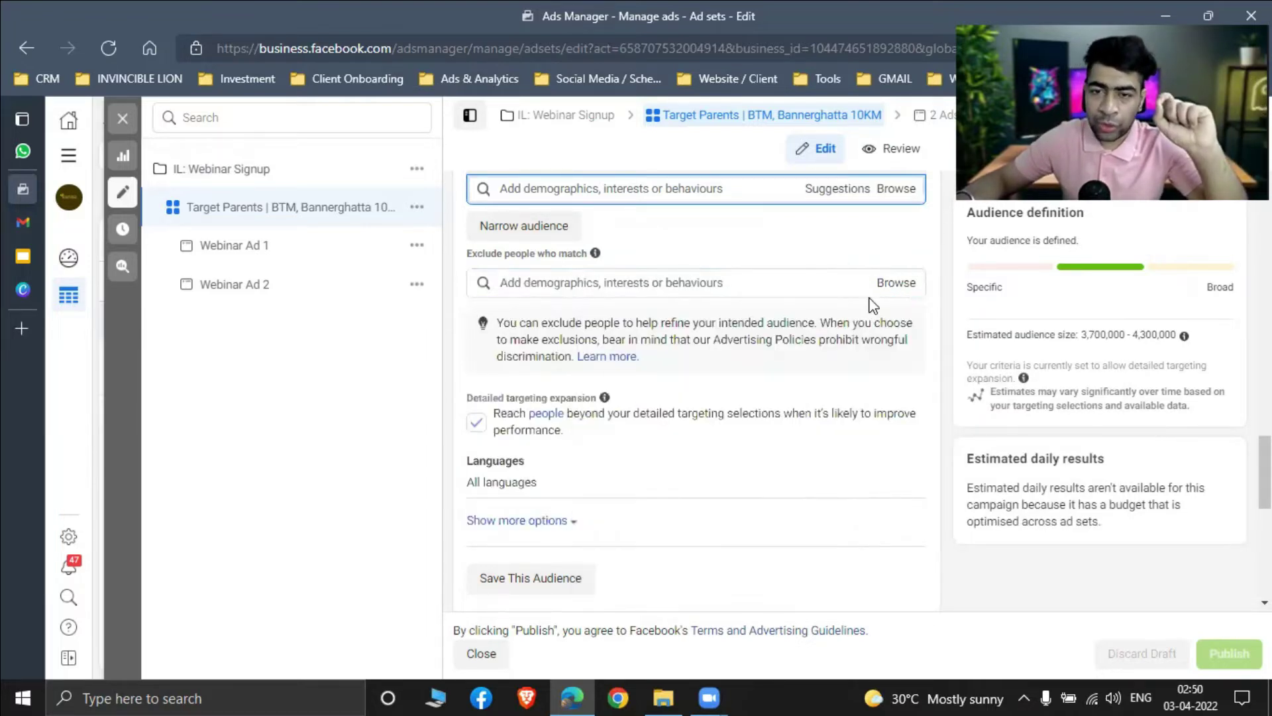
- Narrow the audience so that people must also match the Personal development interest
scroll(872, 298, up, 1)
scroll(886, 300, up, 1)
scroll(901, 344, down, 1)
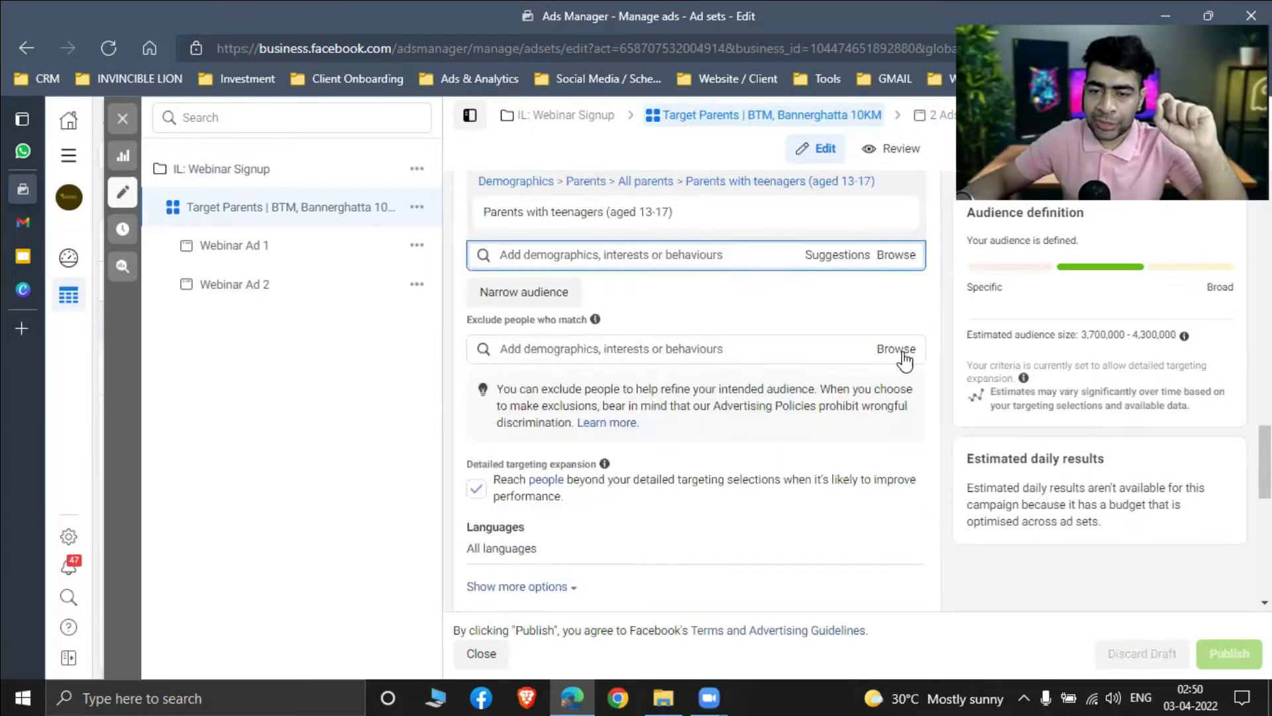
click(553, 300)
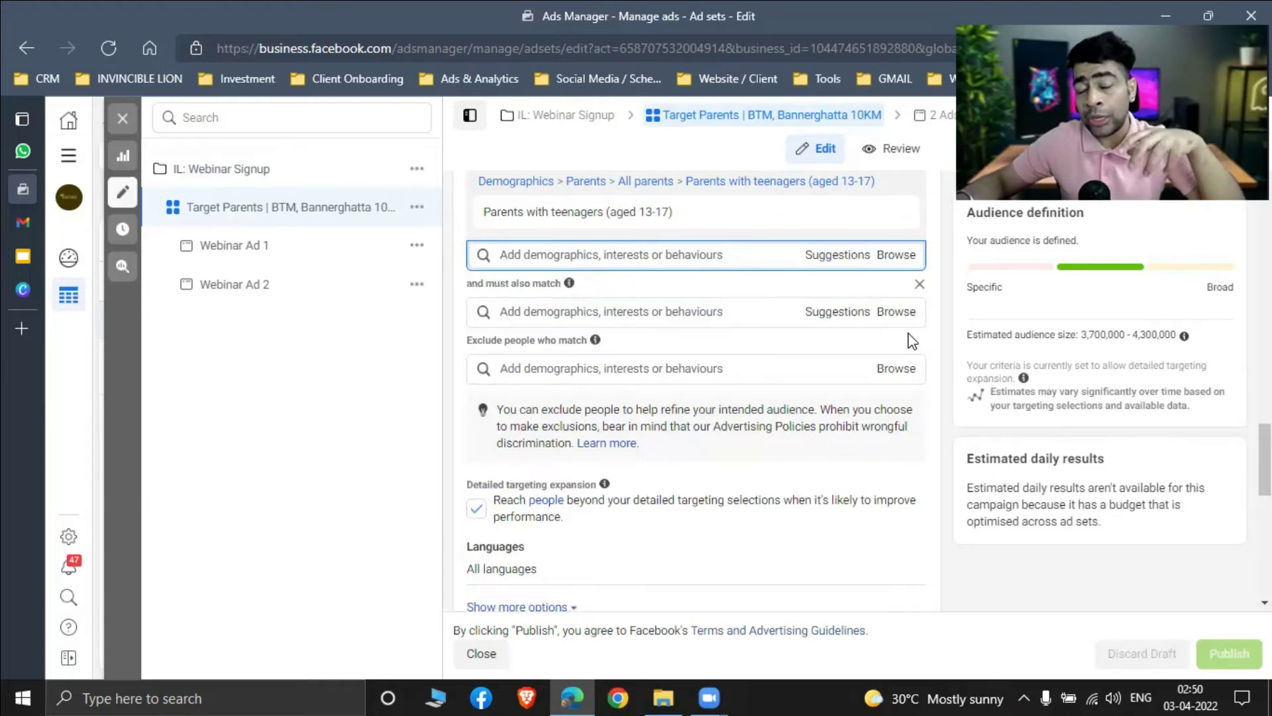
click(611, 310)
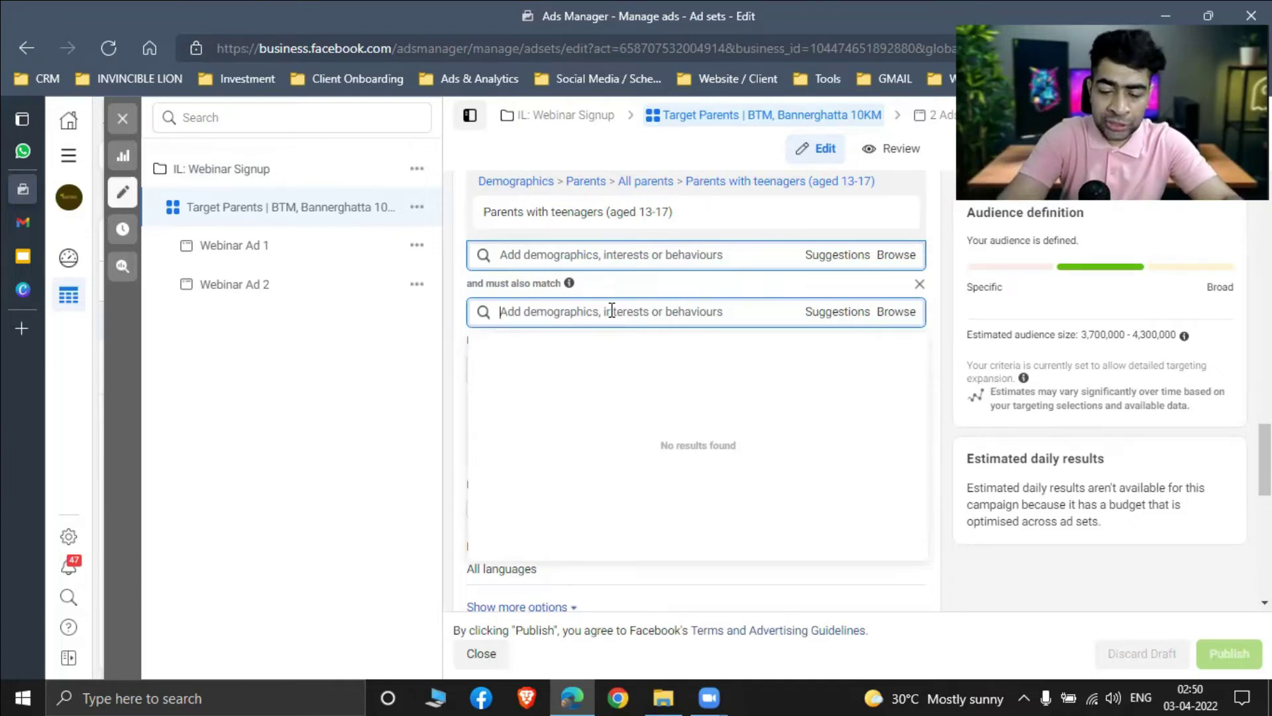
text(persoanl deve)
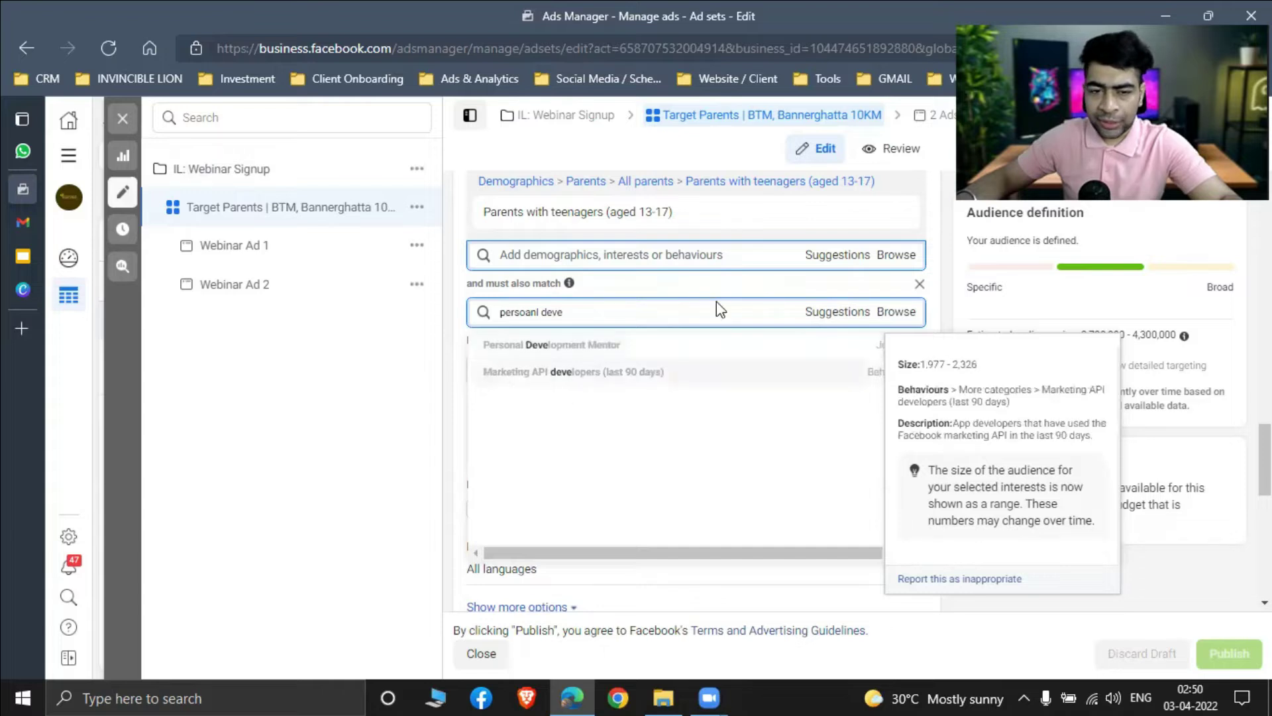
key(ctrl+a)
text(development)
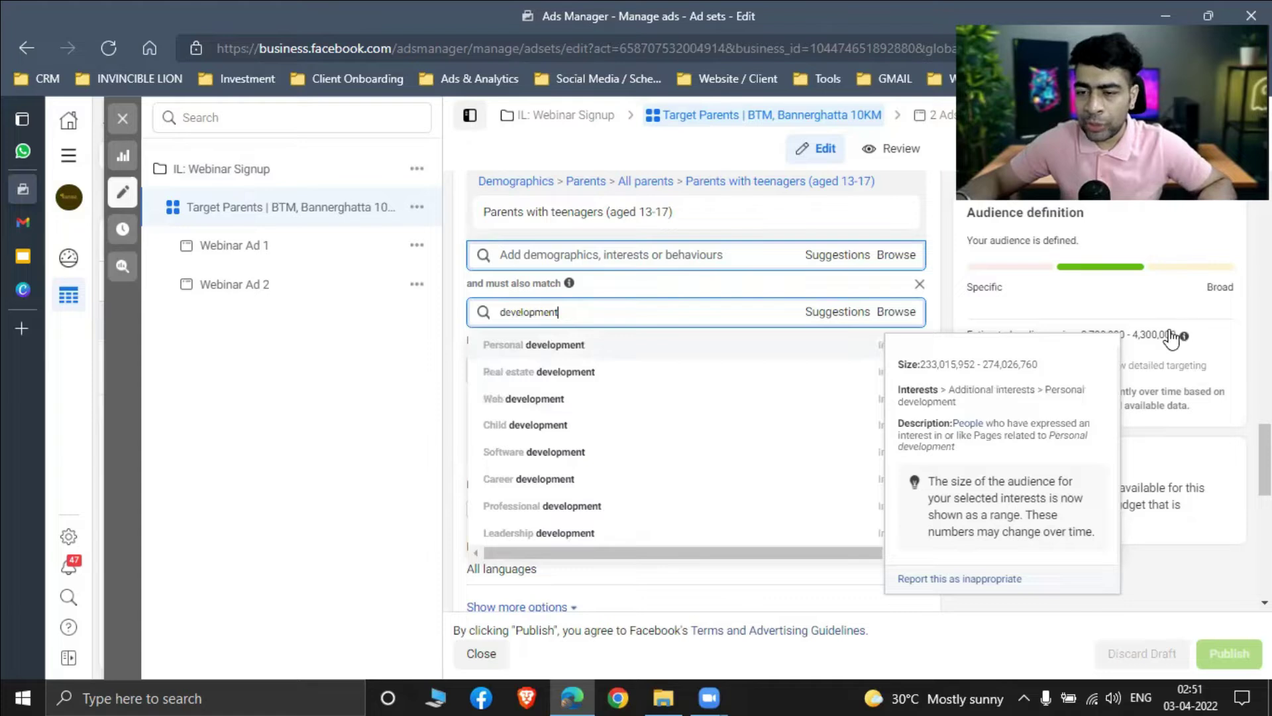
key(Return)
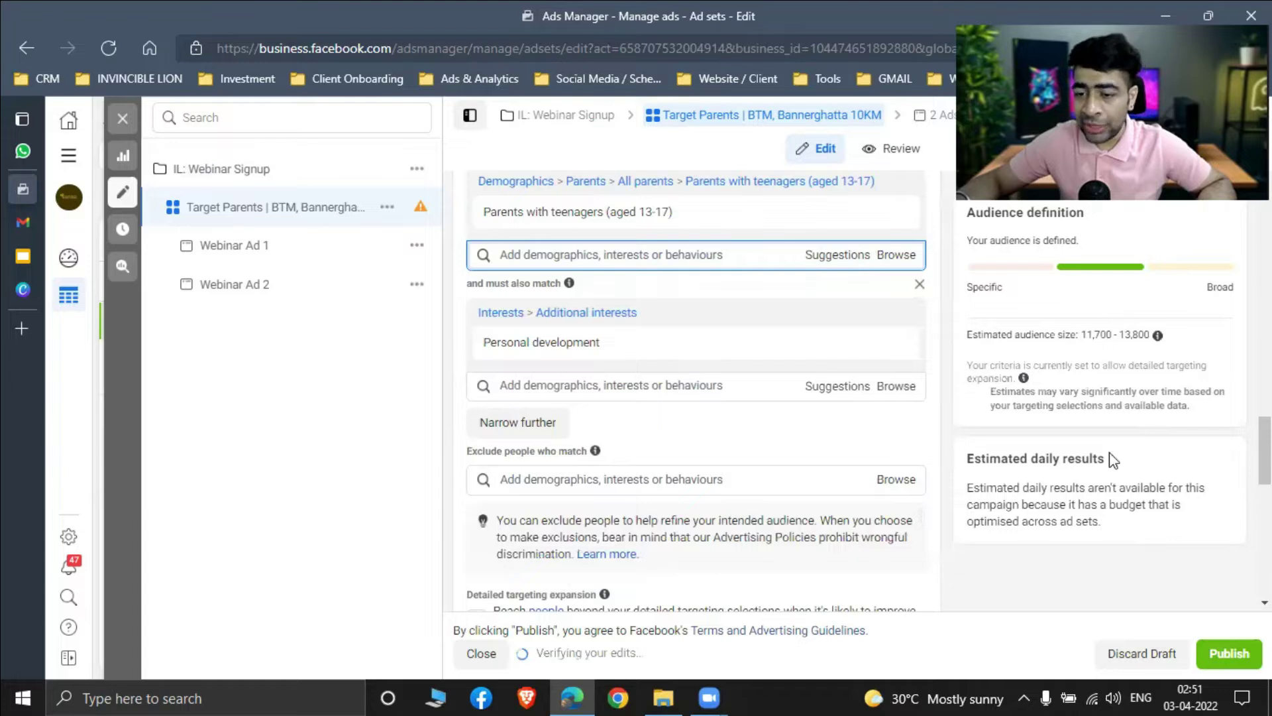
- Examine the narrowed audience's estimated size together with its targeted locations, age, gender and detailed targeting
drag(1082, 520, 1142, 528)
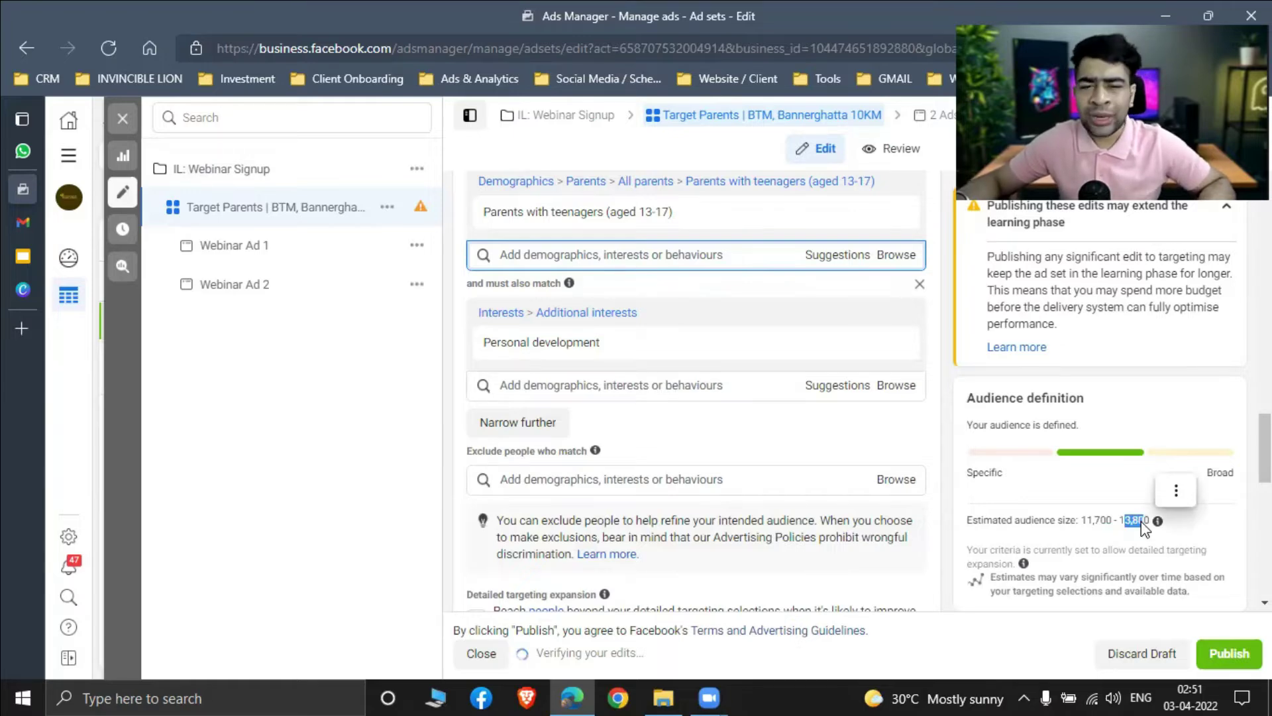
scroll(783, 426, up, 3)
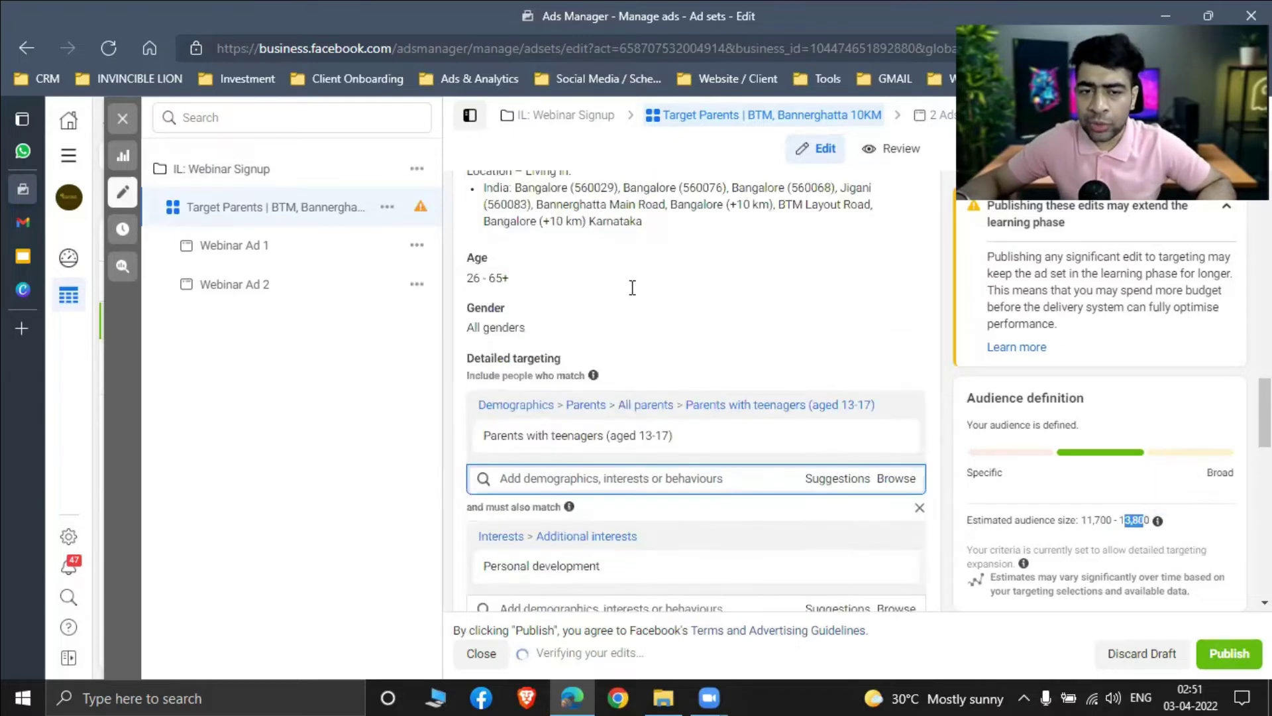
scroll(579, 304, up, 3)
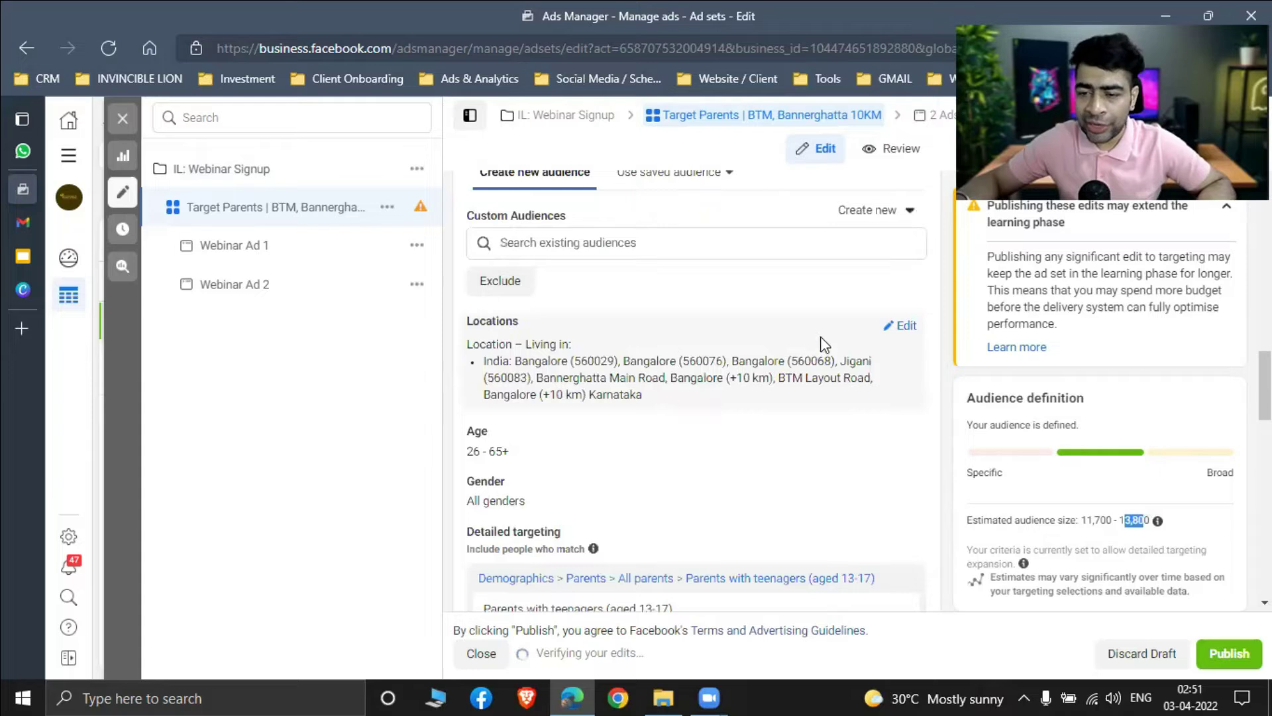
click(744, 384)
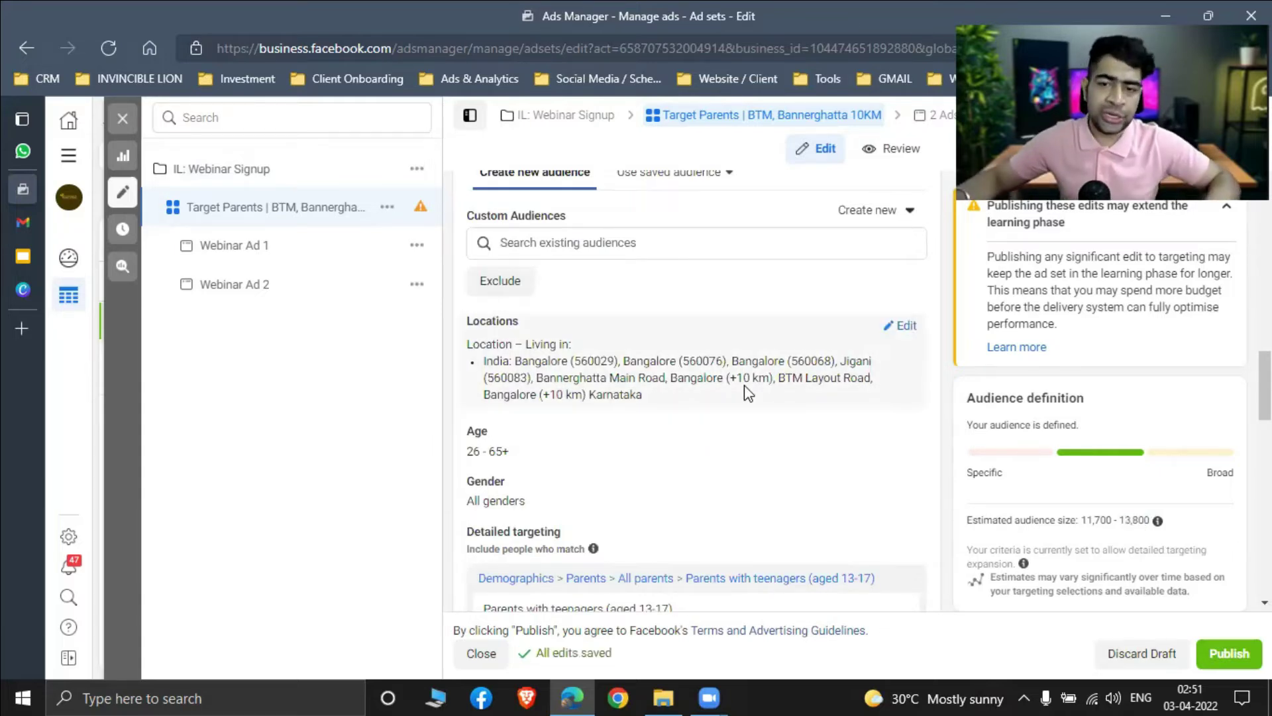
scroll(744, 386, down, 3)
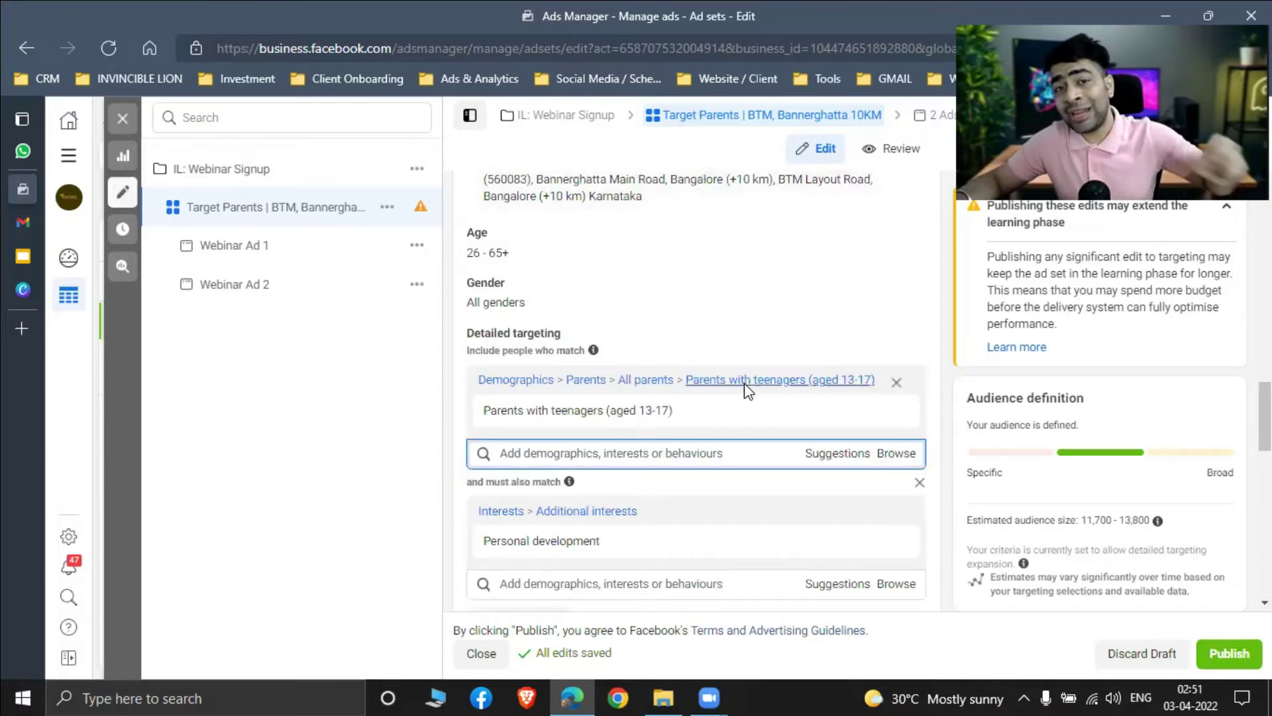
scroll(745, 383, up, 1)
scroll(745, 387, down, 6)
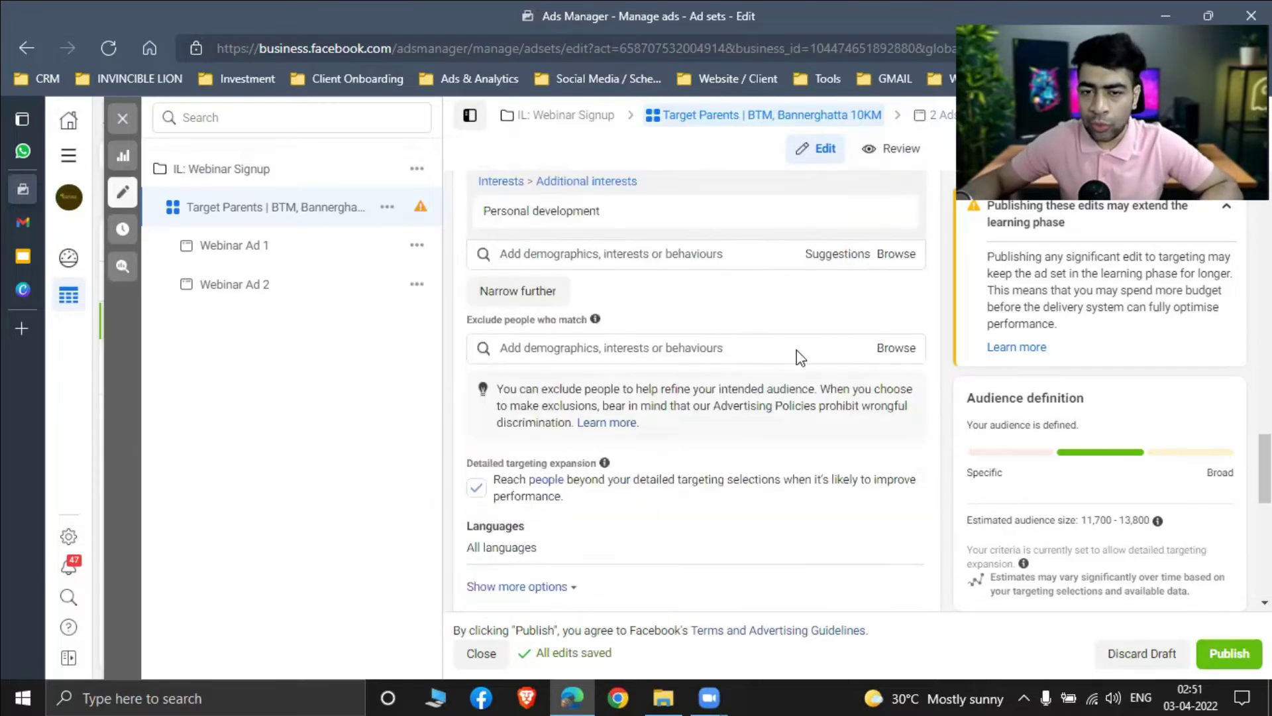
- Examine the audience's exclusion condition and the detailed targeting expansion setting
scroll(534, 416, up, 2)
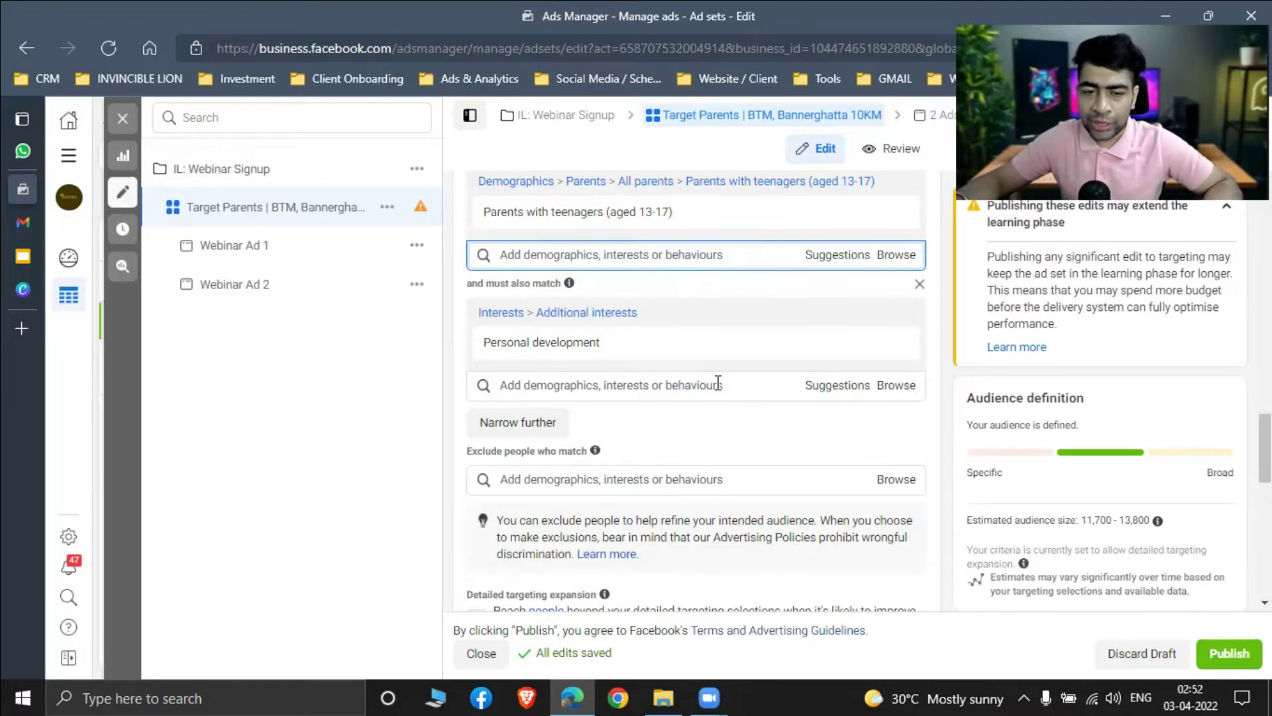
scroll(636, 431, down, 2)
scroll(663, 457, down, 1)
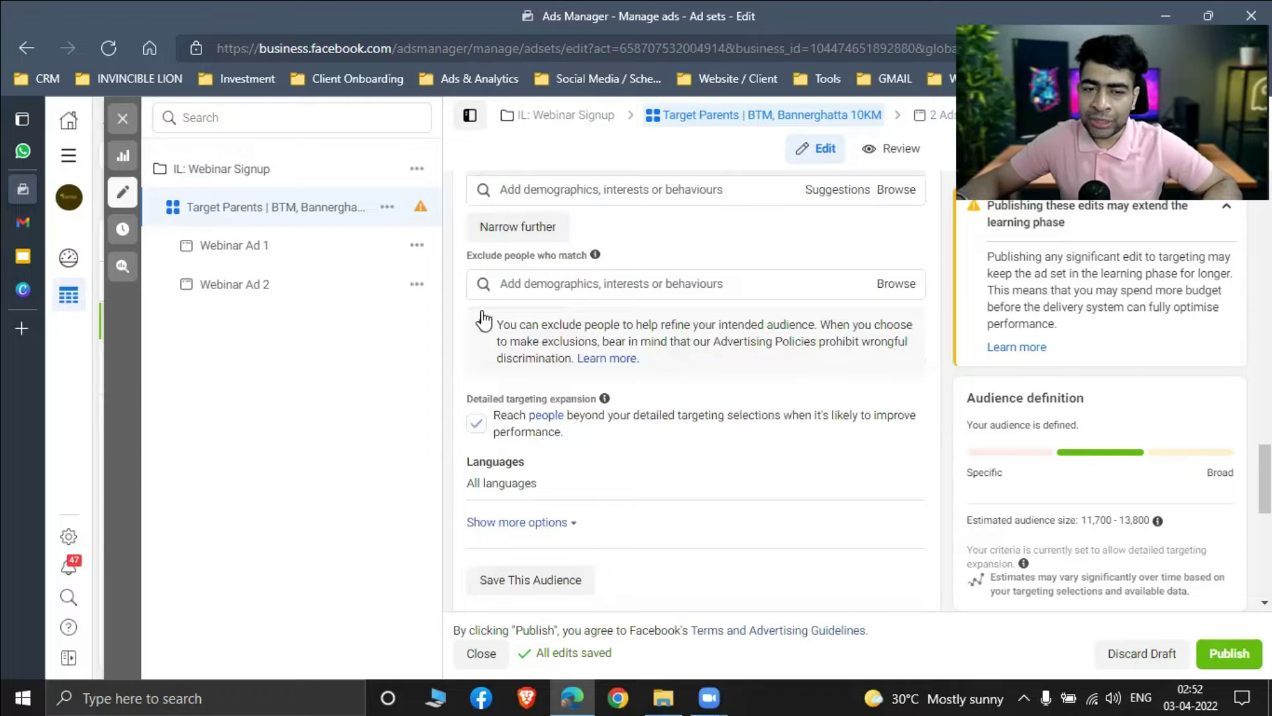
scroll(484, 321, down, 3)
scroll(503, 292, up, 2)
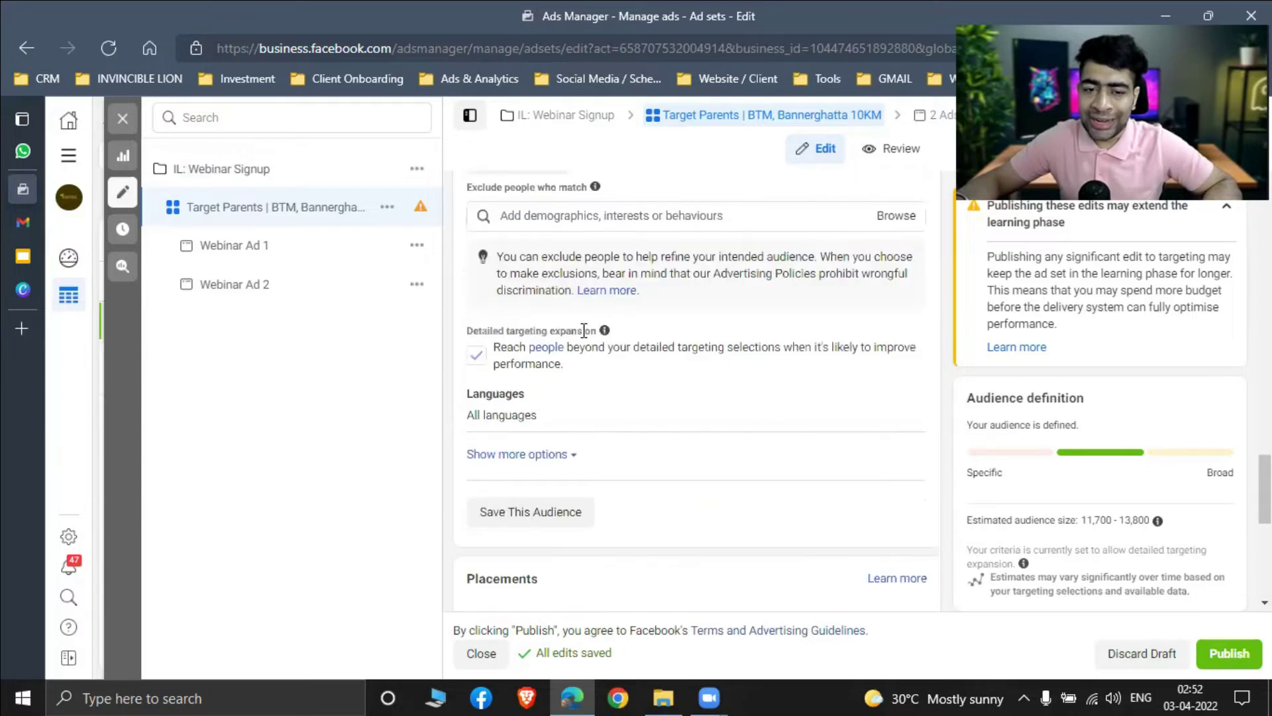
drag(487, 329, 962, 406)
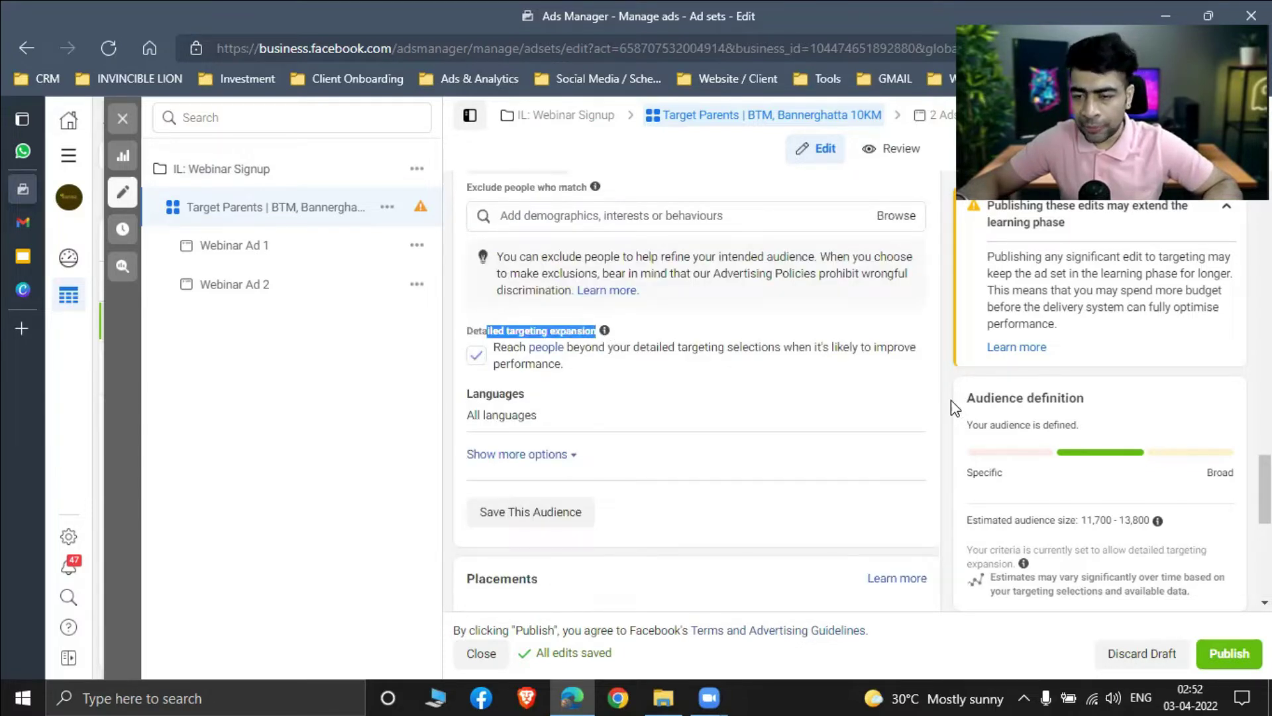
click(955, 407)
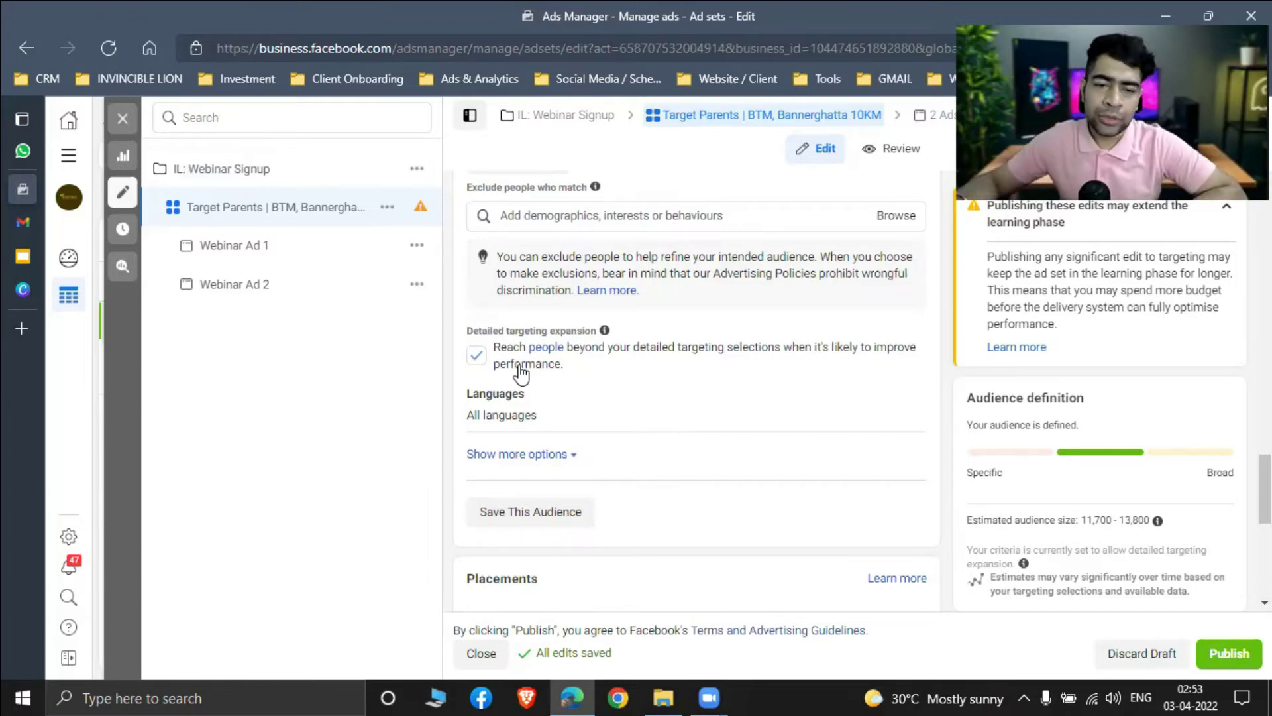
- Open the audience's language setting for editing
mouse_move(642, 422)
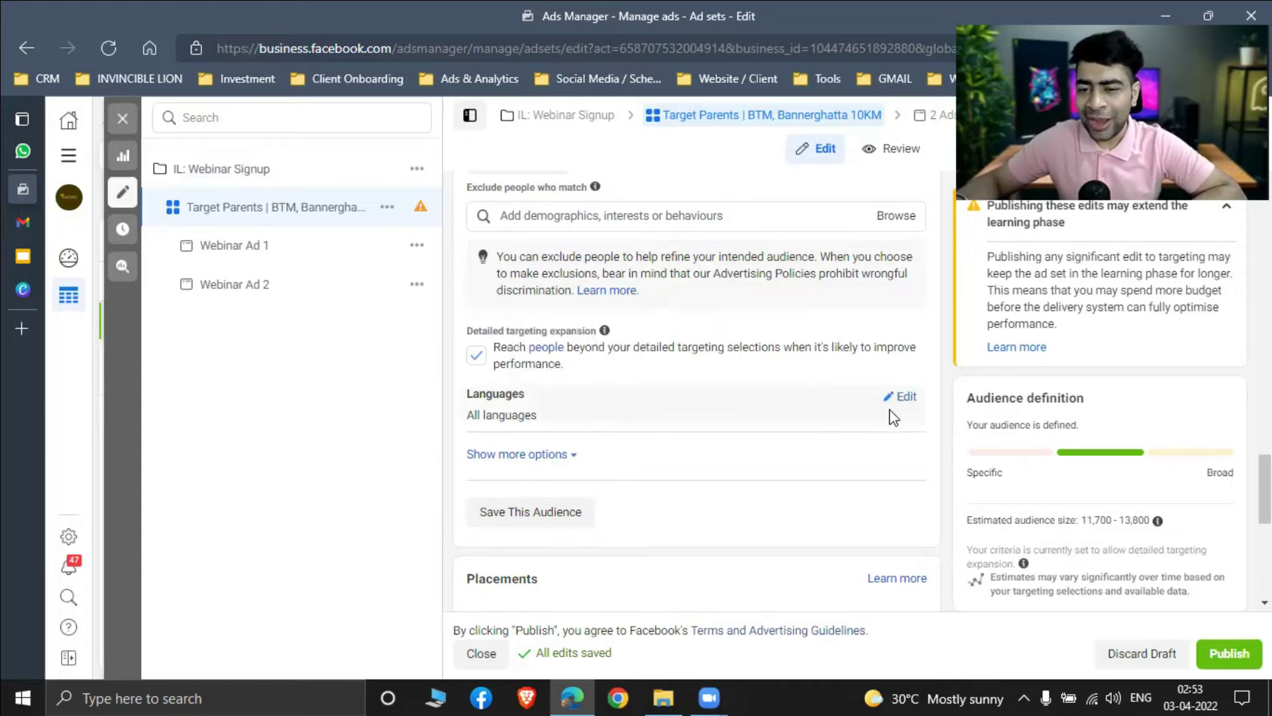
scroll(921, 278, down, 2)
scroll(913, 298, up, 1)
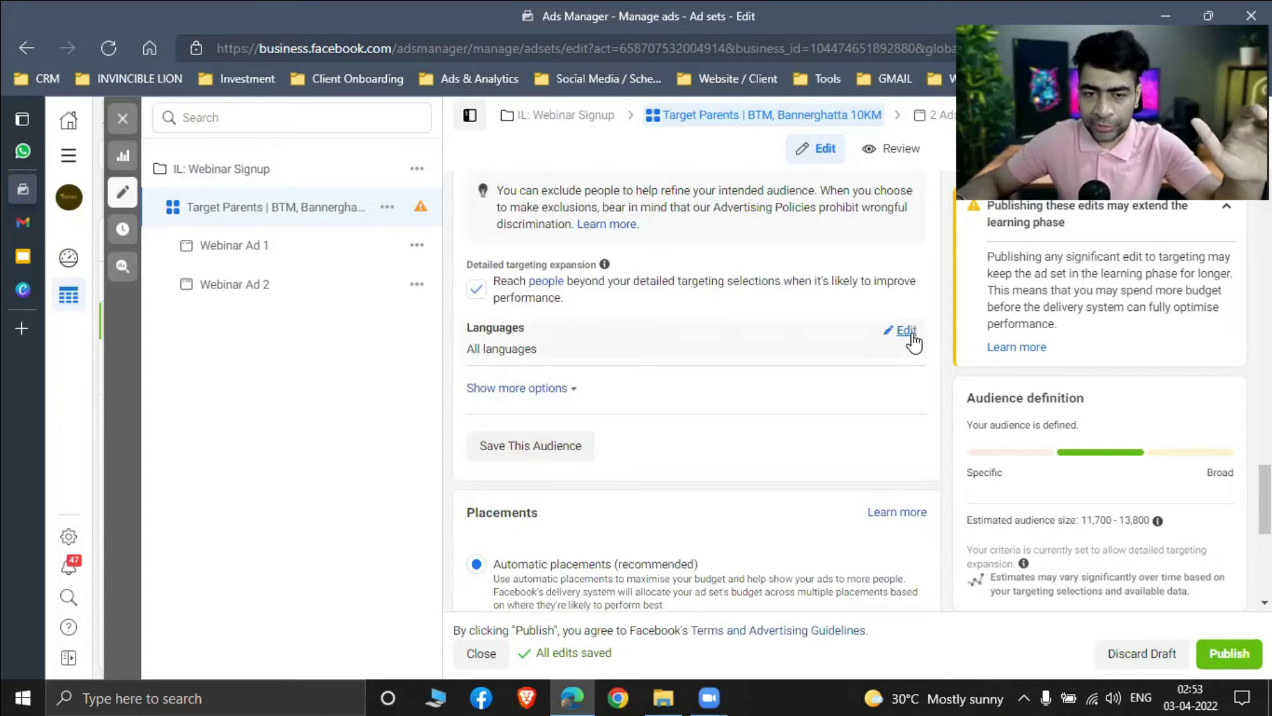
click(909, 333)
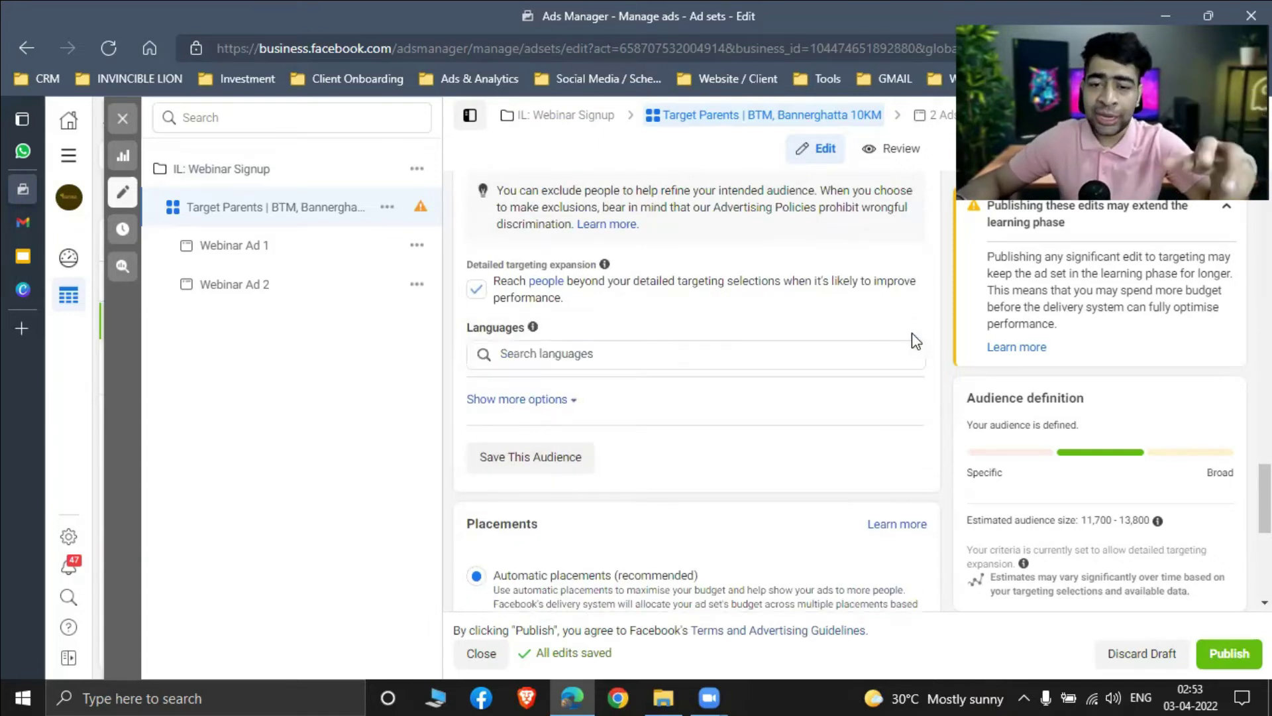
click(683, 356)
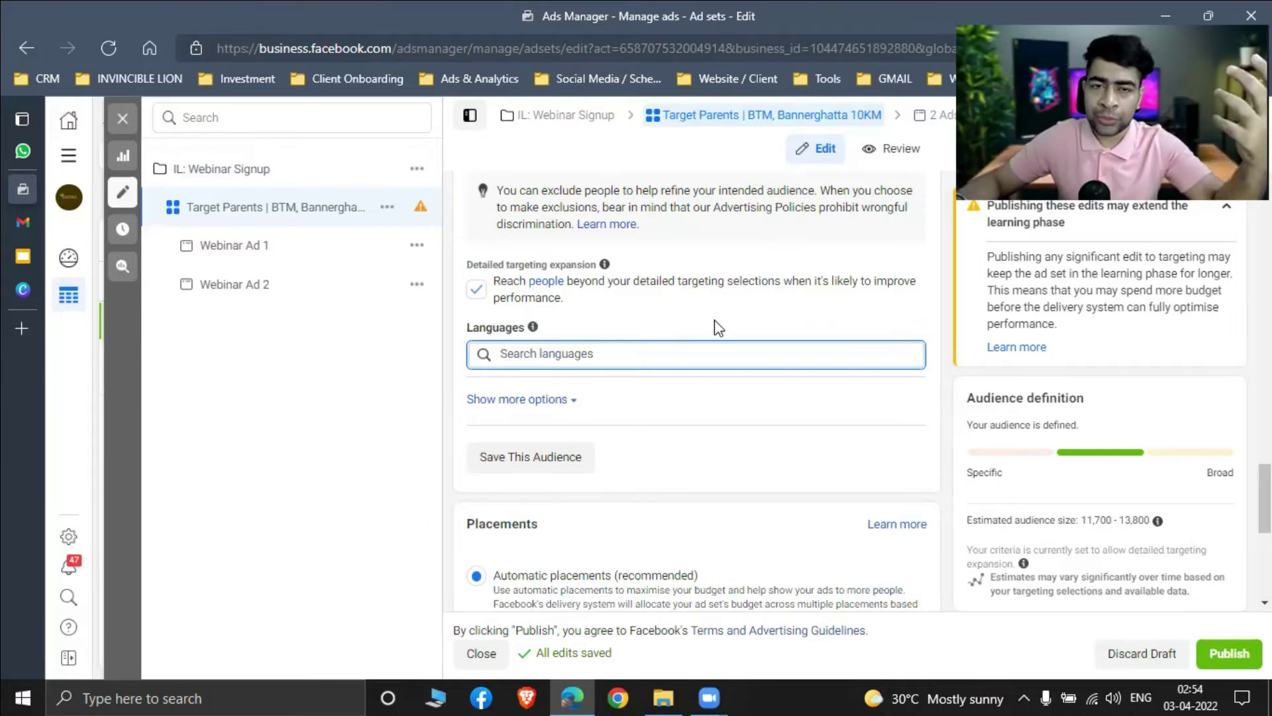
- Show the additional audience options and view the Connections and placement settings
scroll(574, 281, down, 2)
click(570, 267)
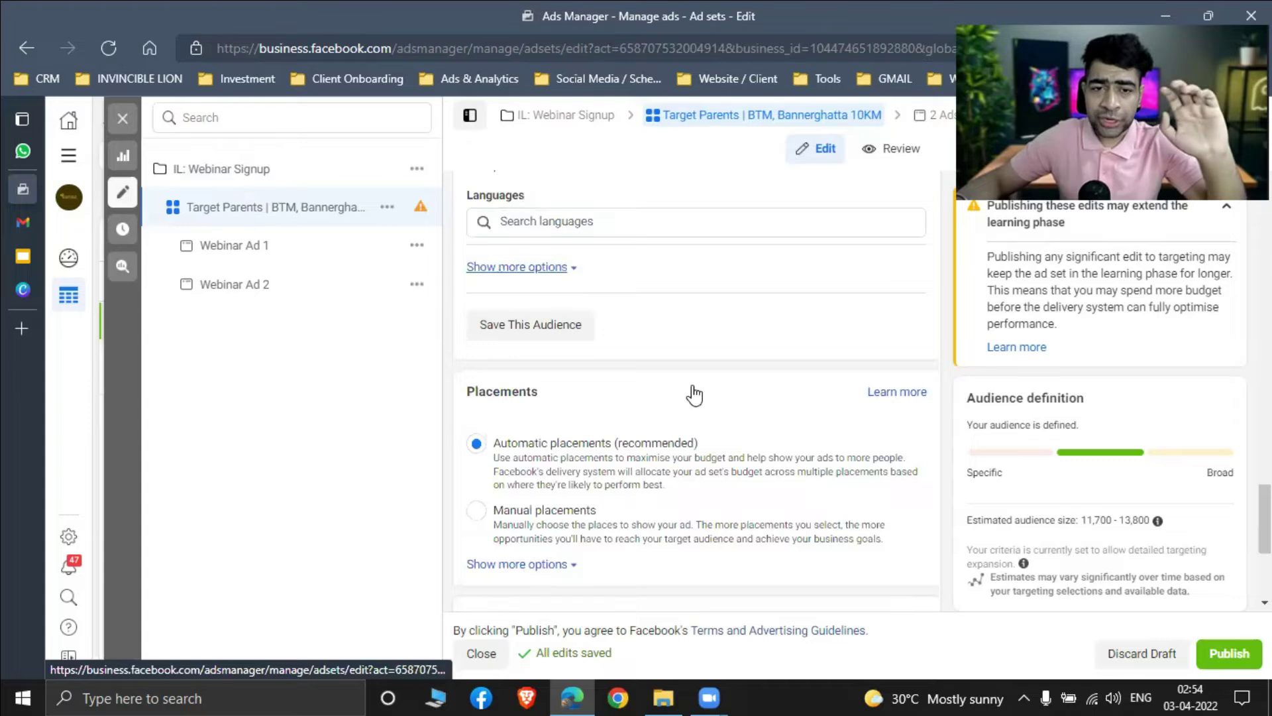
scroll(692, 395, down, 4)
scroll(703, 371, up, 4)
scroll(703, 367, up, 3)
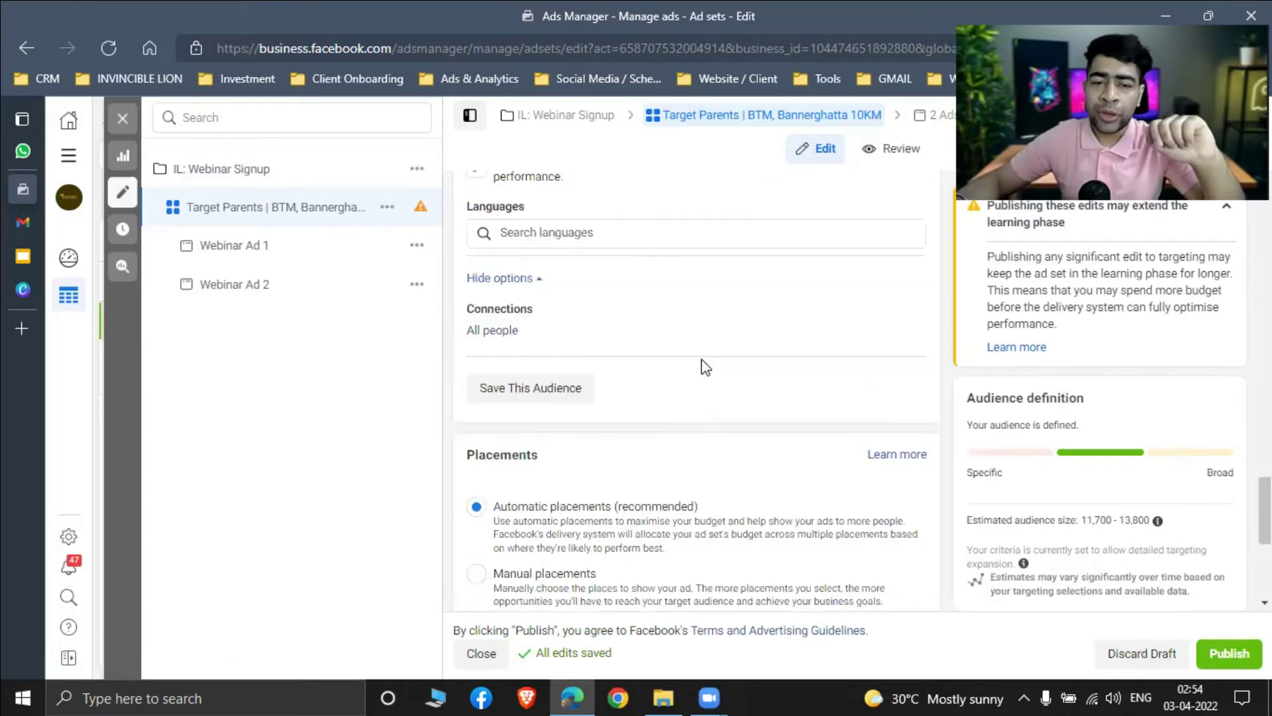
- Open the audience's Connections setting and review the connection types for Facebook Pages, apps and events without choosing one
scroll(903, 387, down, 1)
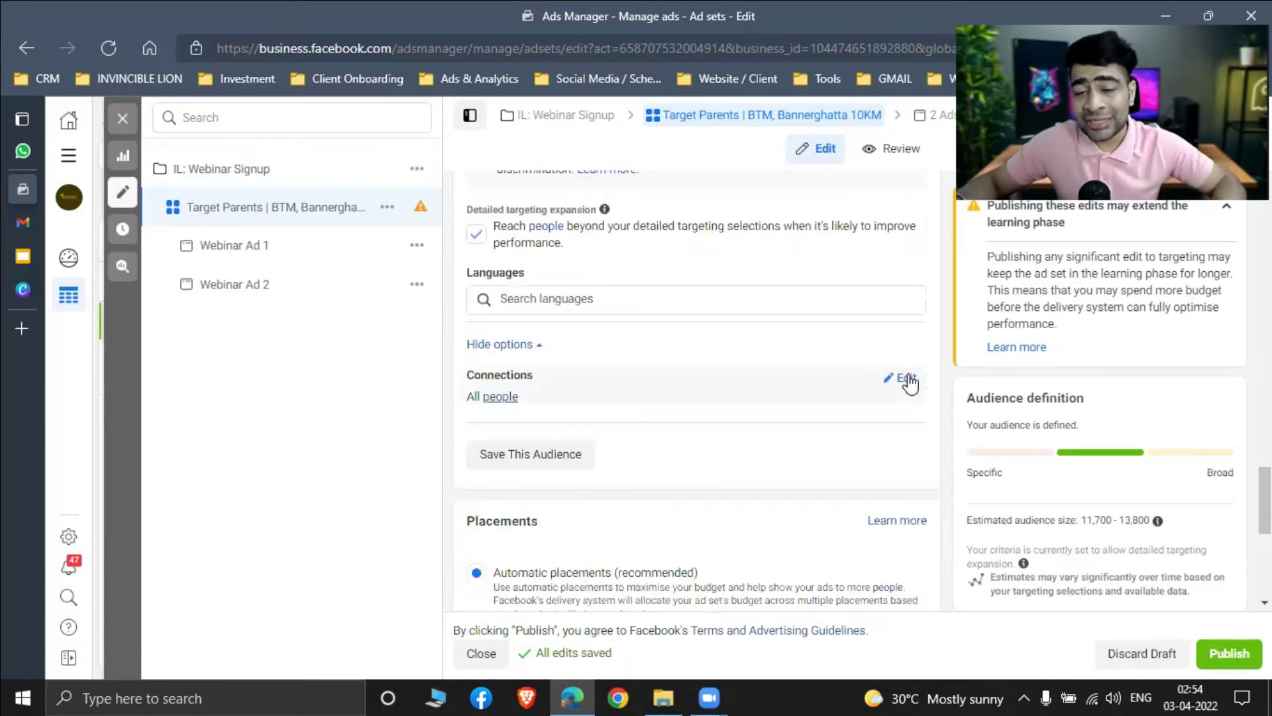
click(904, 381)
scroll(914, 378, down, 3)
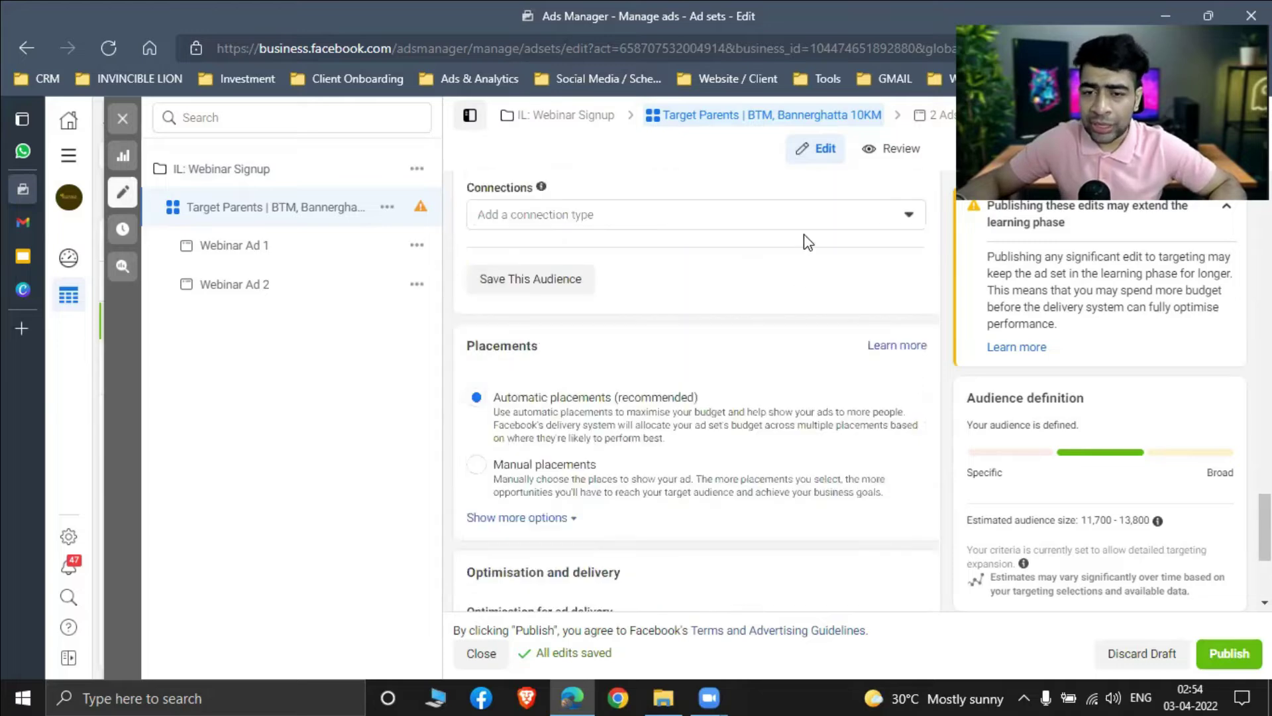
scroll(762, 278, up, 1)
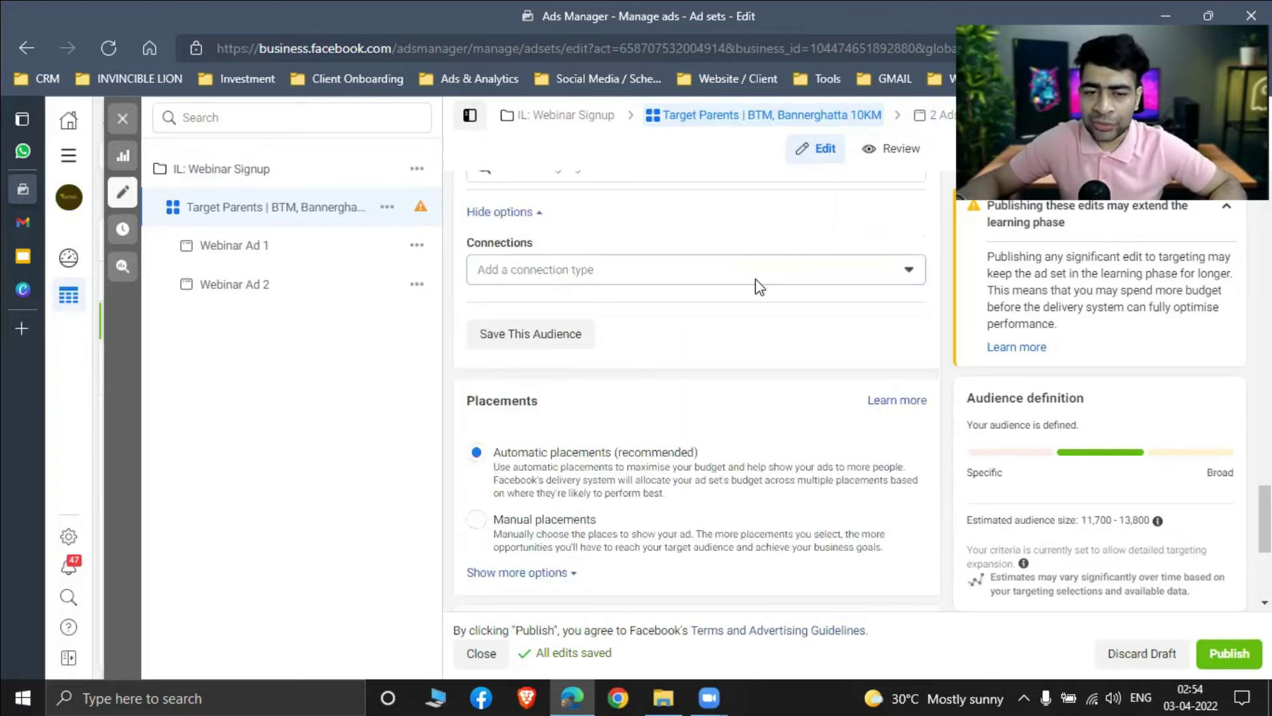
click(755, 280)
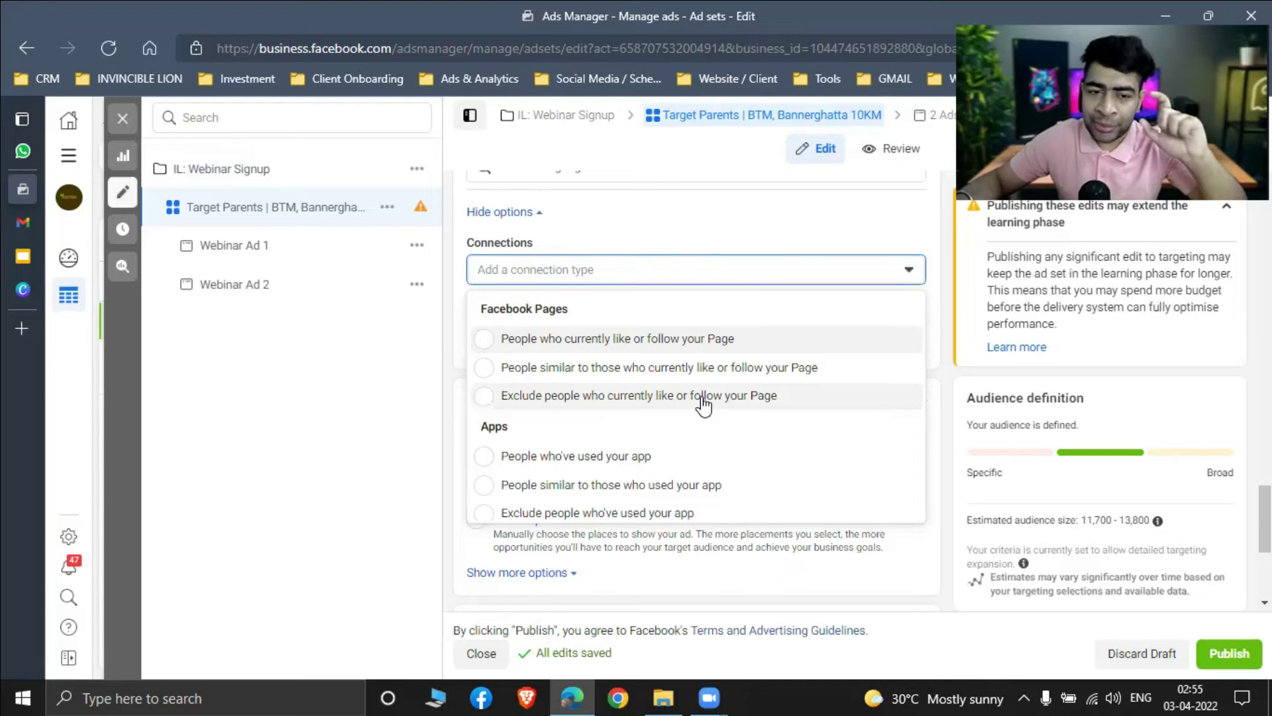
scroll(703, 405, down, 1)
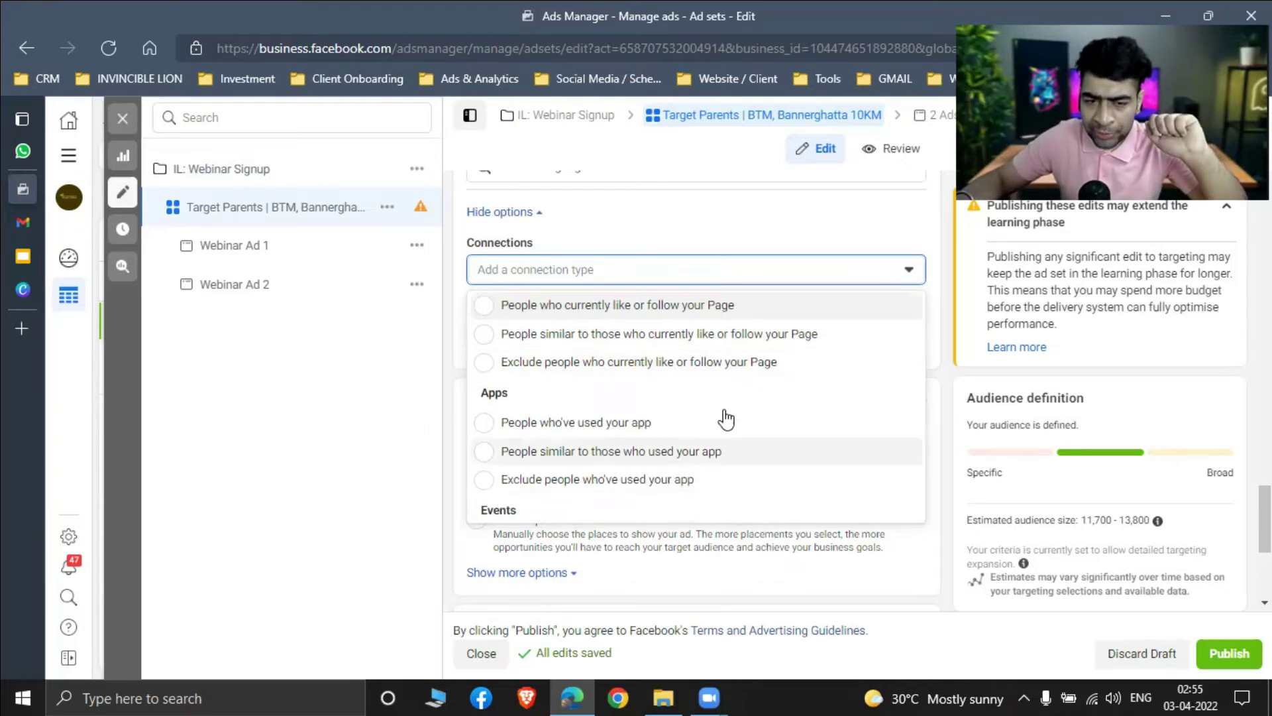
scroll(685, 387, down, 2)
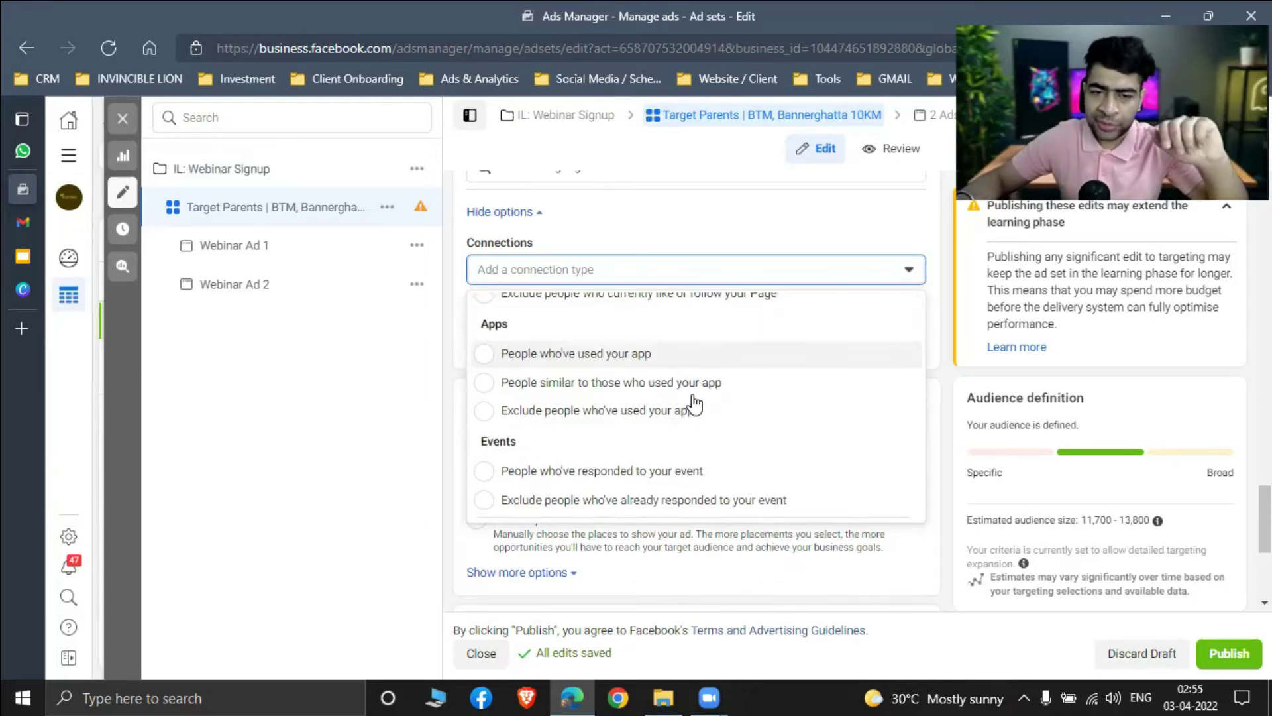
scroll(715, 483, down, 1)
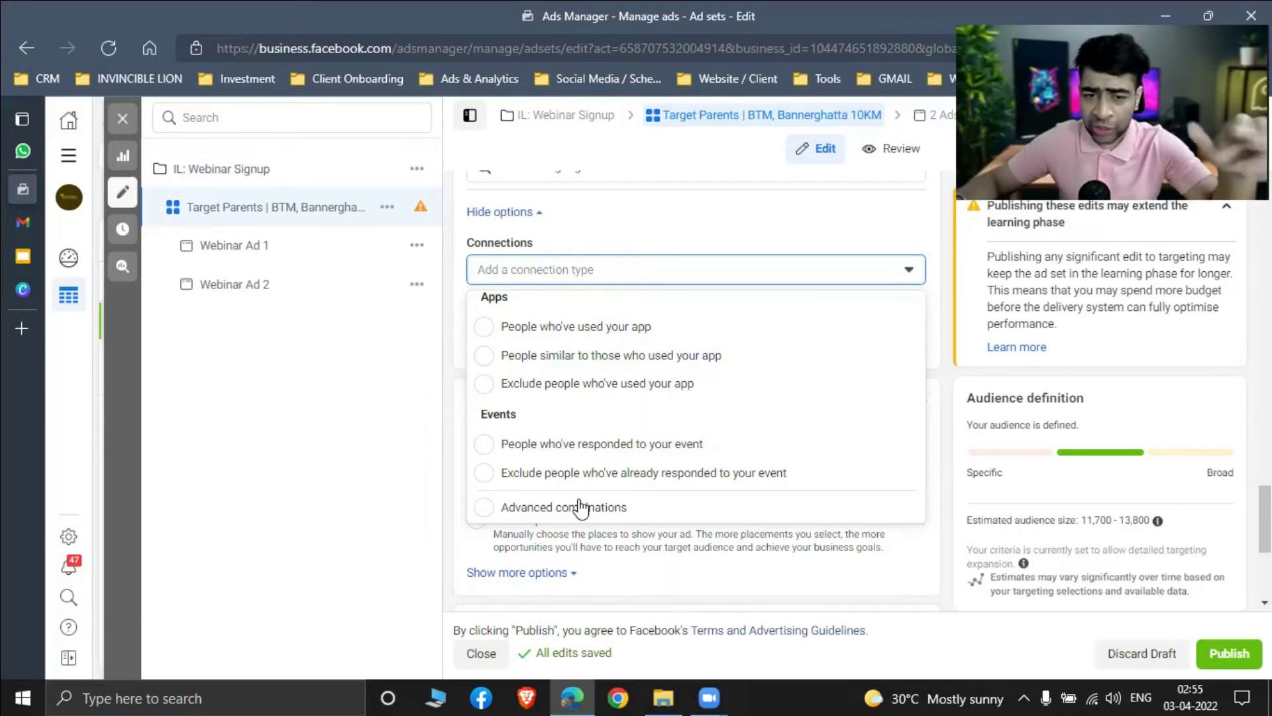
click(889, 385)
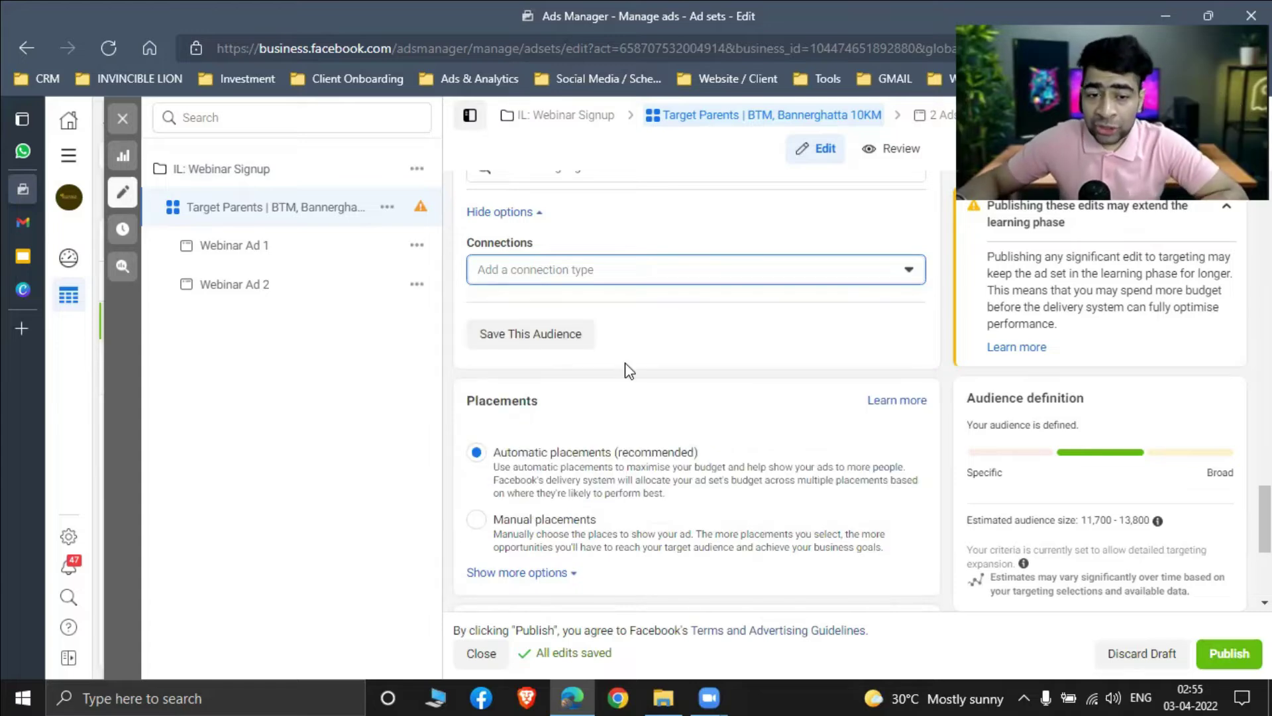
- Return to the audience's Custom Audiences setting and view the list of existing audiences
scroll(620, 331, up, 10)
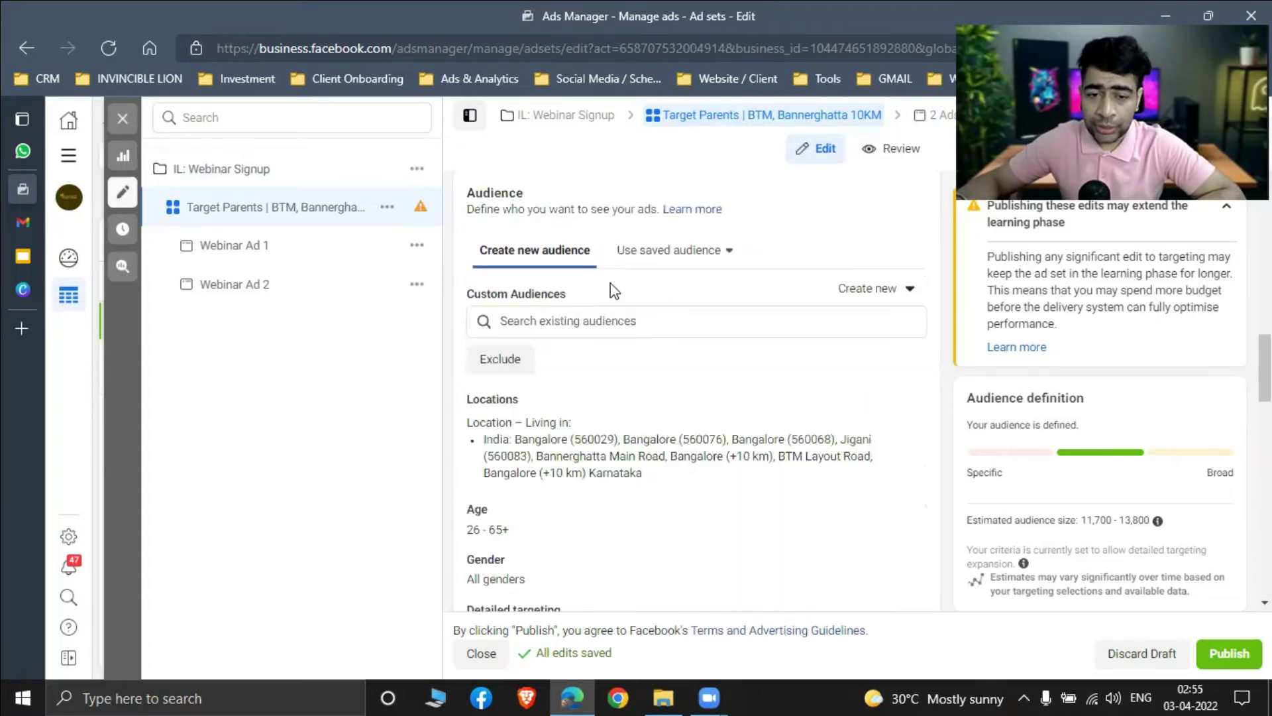
scroll(636, 284, down, 5)
scroll(563, 311, down, 5)
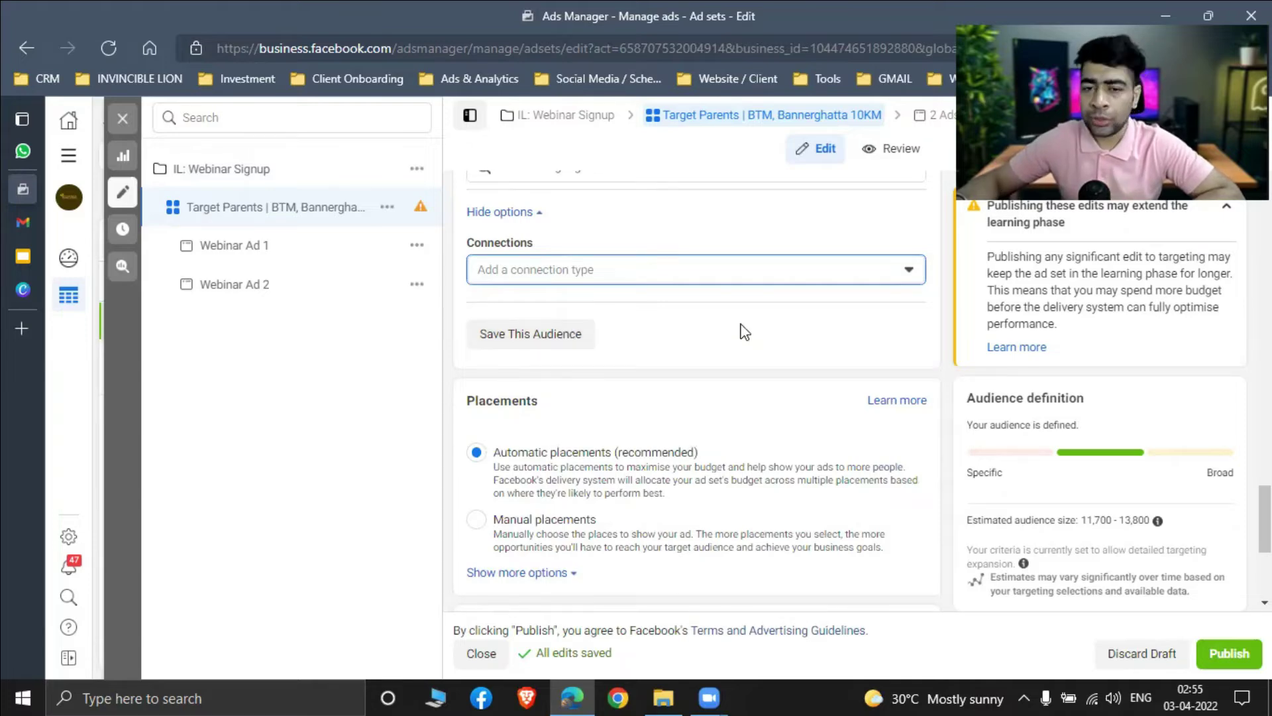
scroll(745, 331, up, 5)
scroll(742, 325, up, 5)
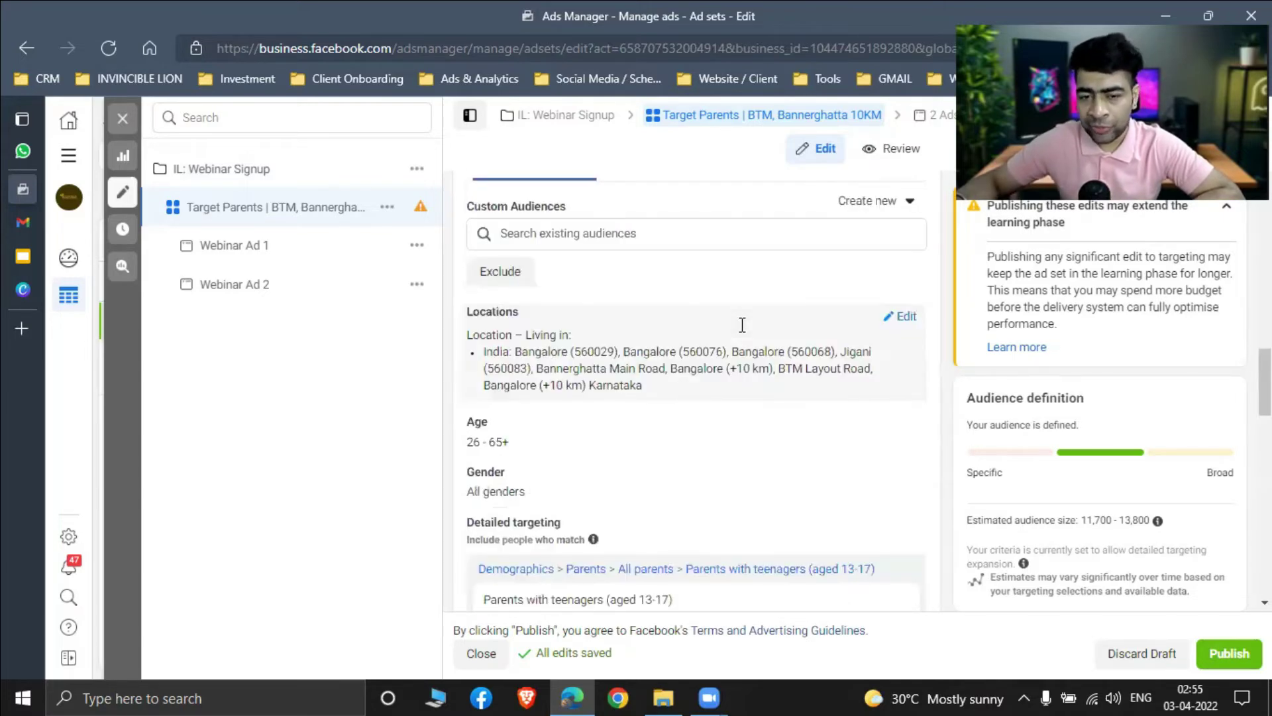
scroll(742, 324, up, 2)
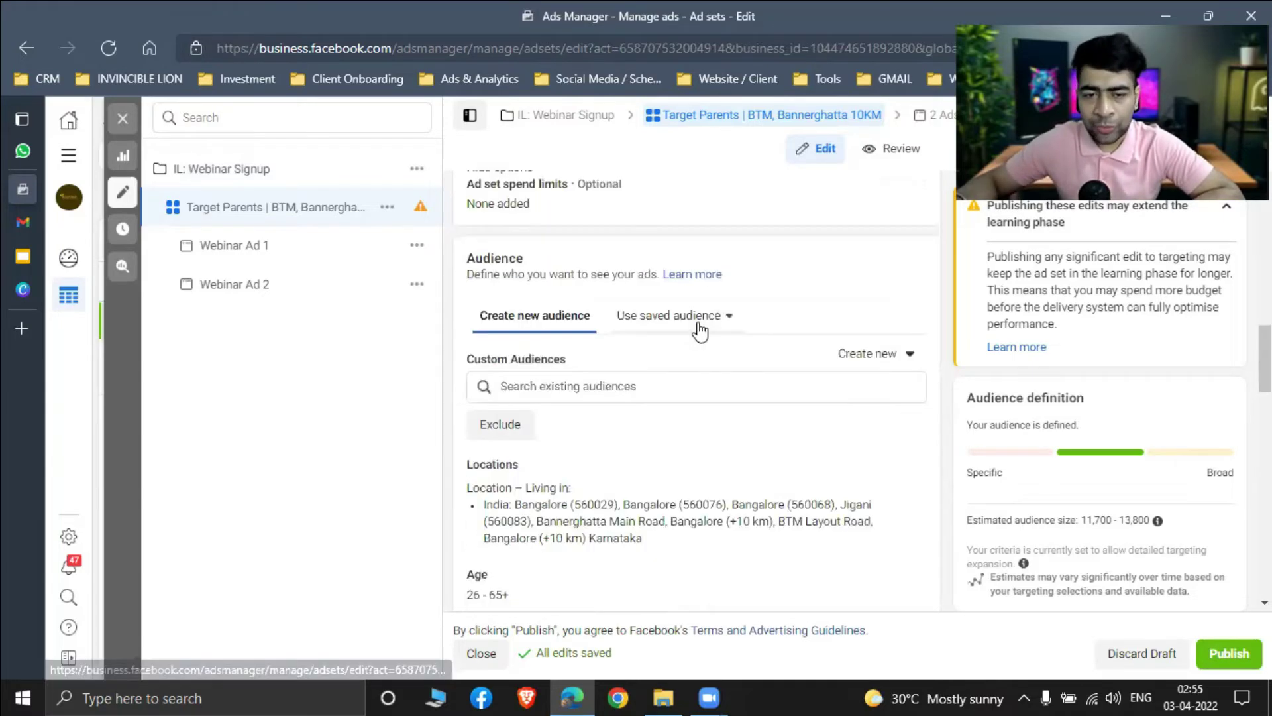
click(658, 377)
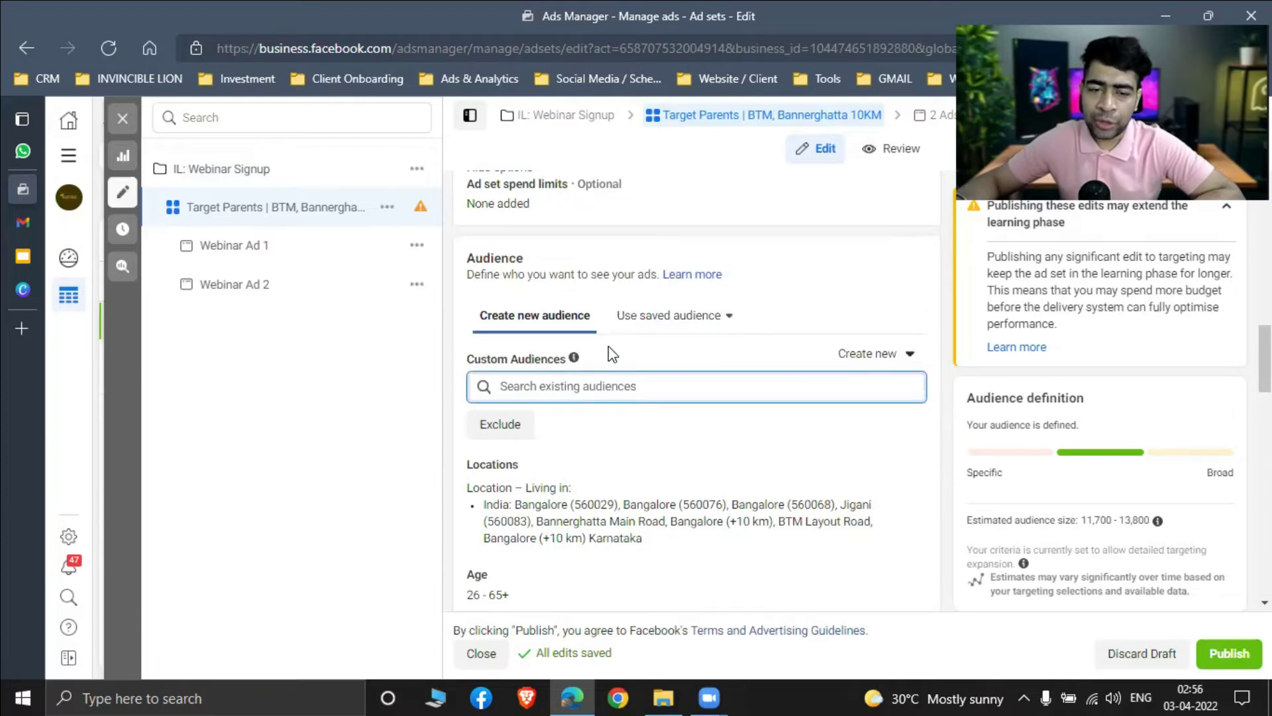
scroll(651, 344, down, 1)
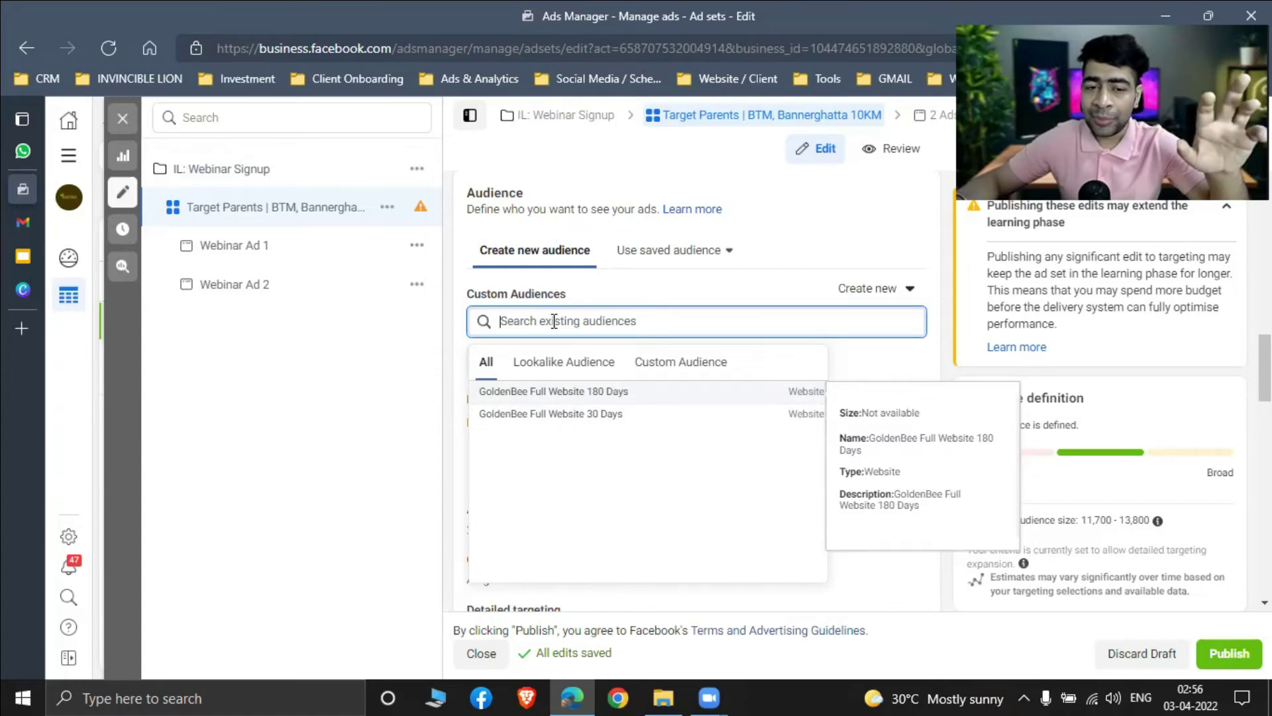
click(654, 286)
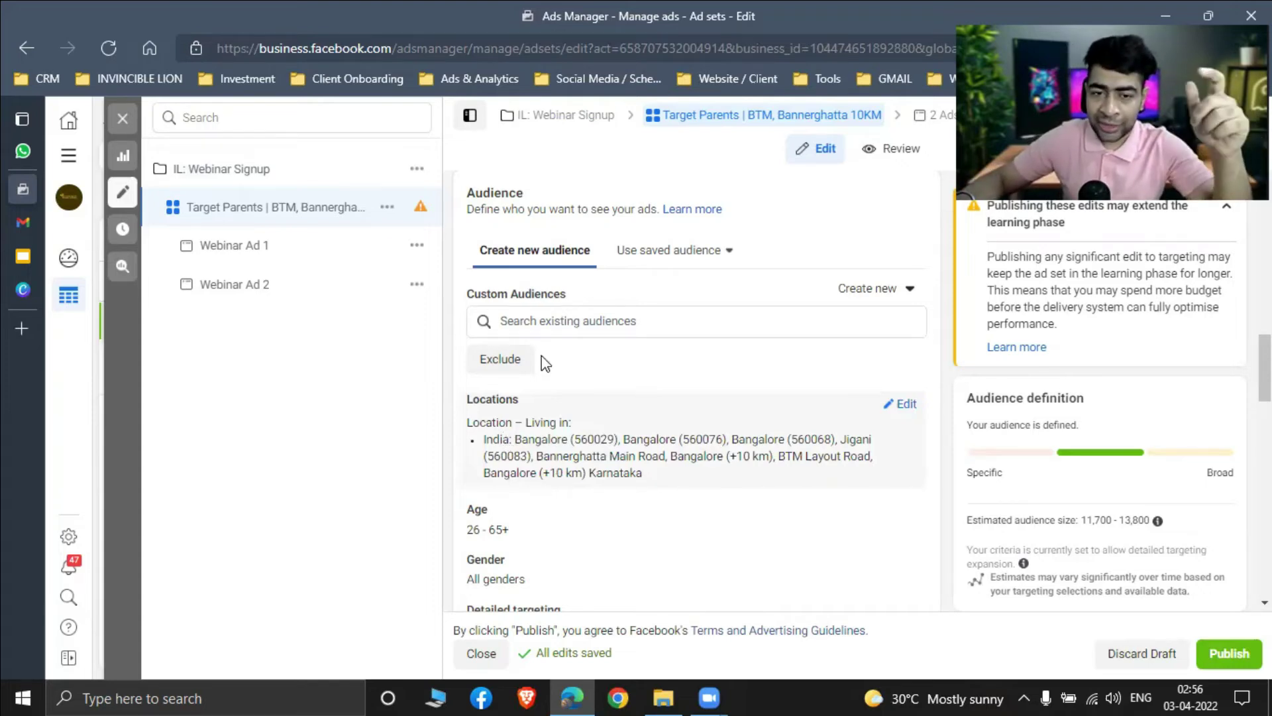
- View the existing audiences filtered by Lookalike Audience and by Custom Audience, and check the saved audiences
click(582, 320)
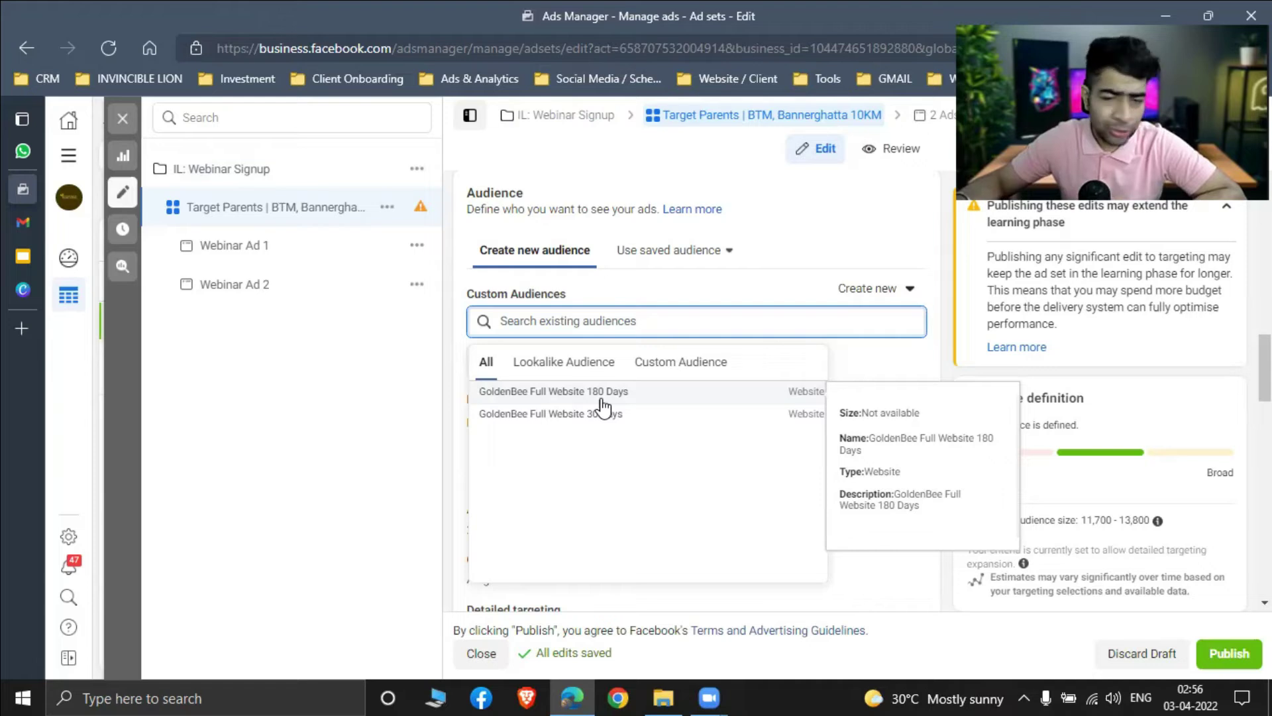
click(561, 366)
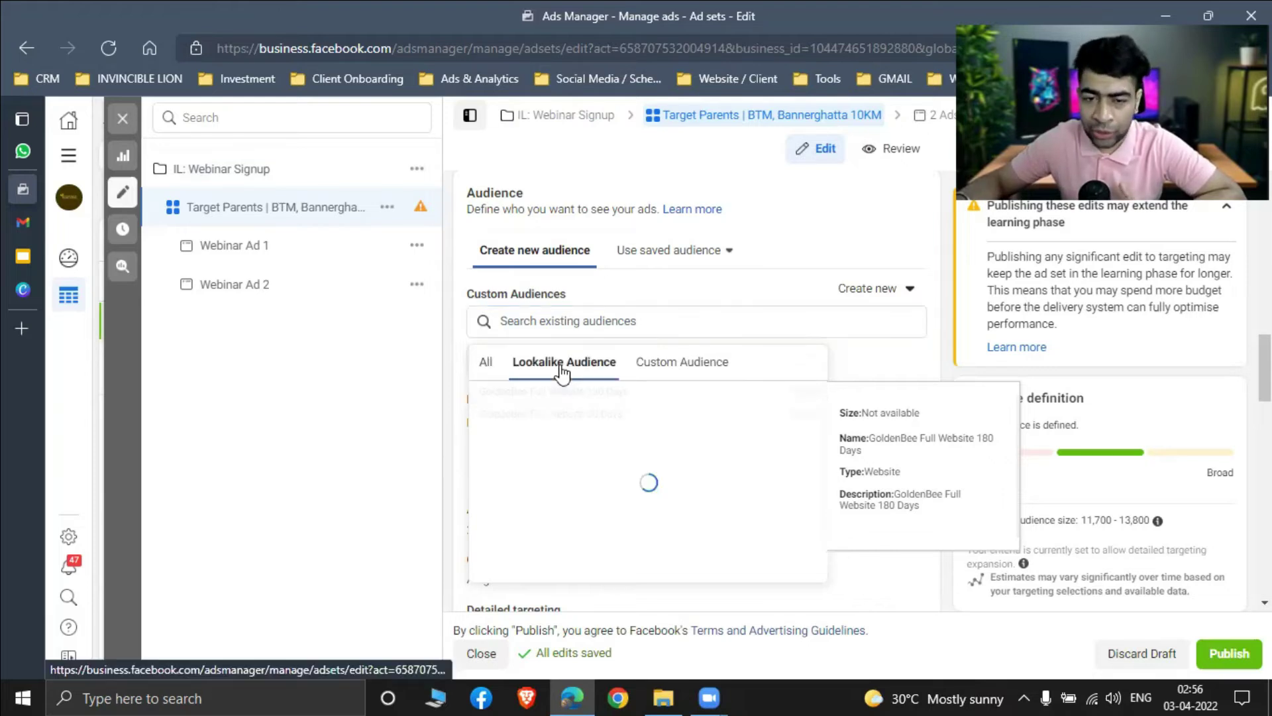
click(683, 363)
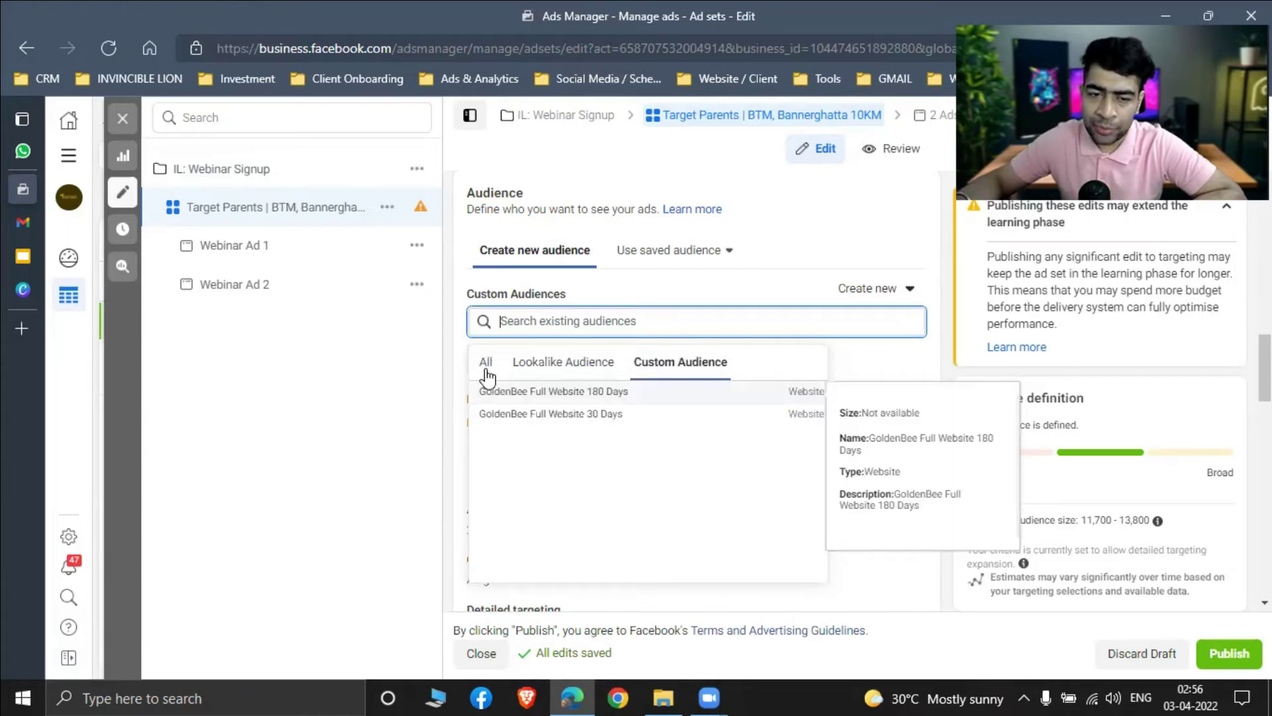
click(684, 255)
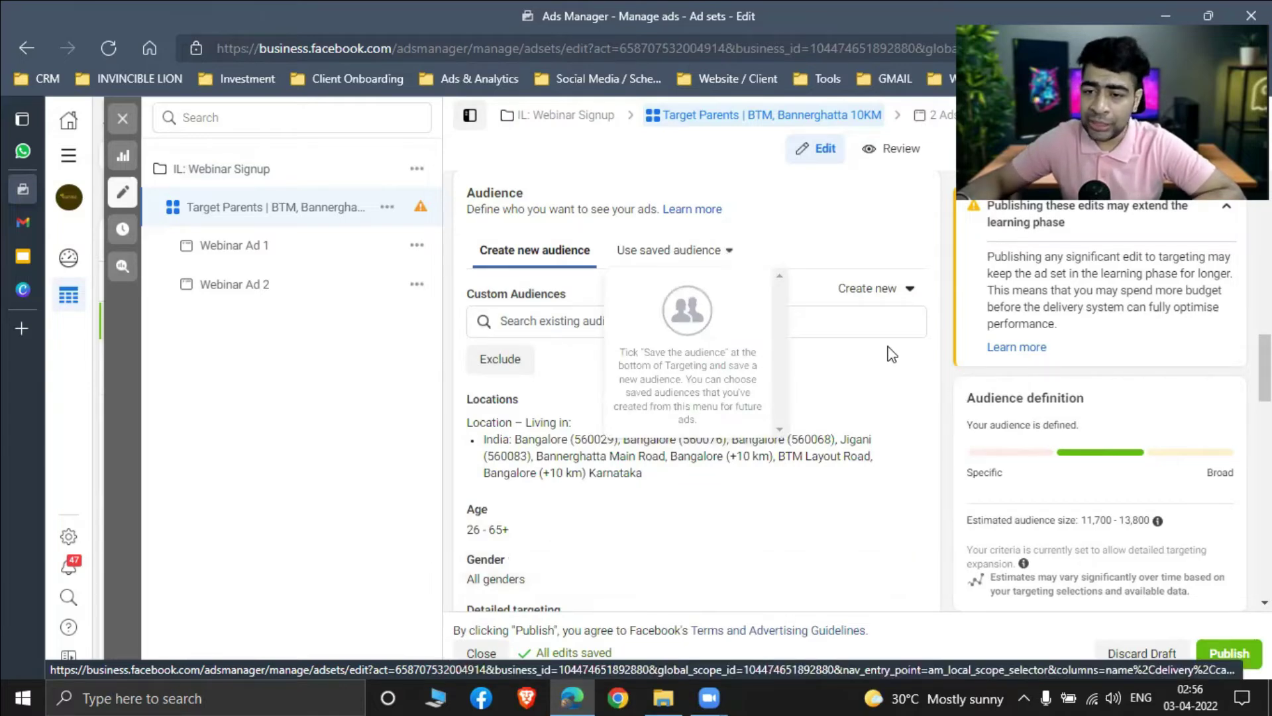
- Show the additional placement options and switch the ad set to Manual placements
scroll(619, 292, down, 10)
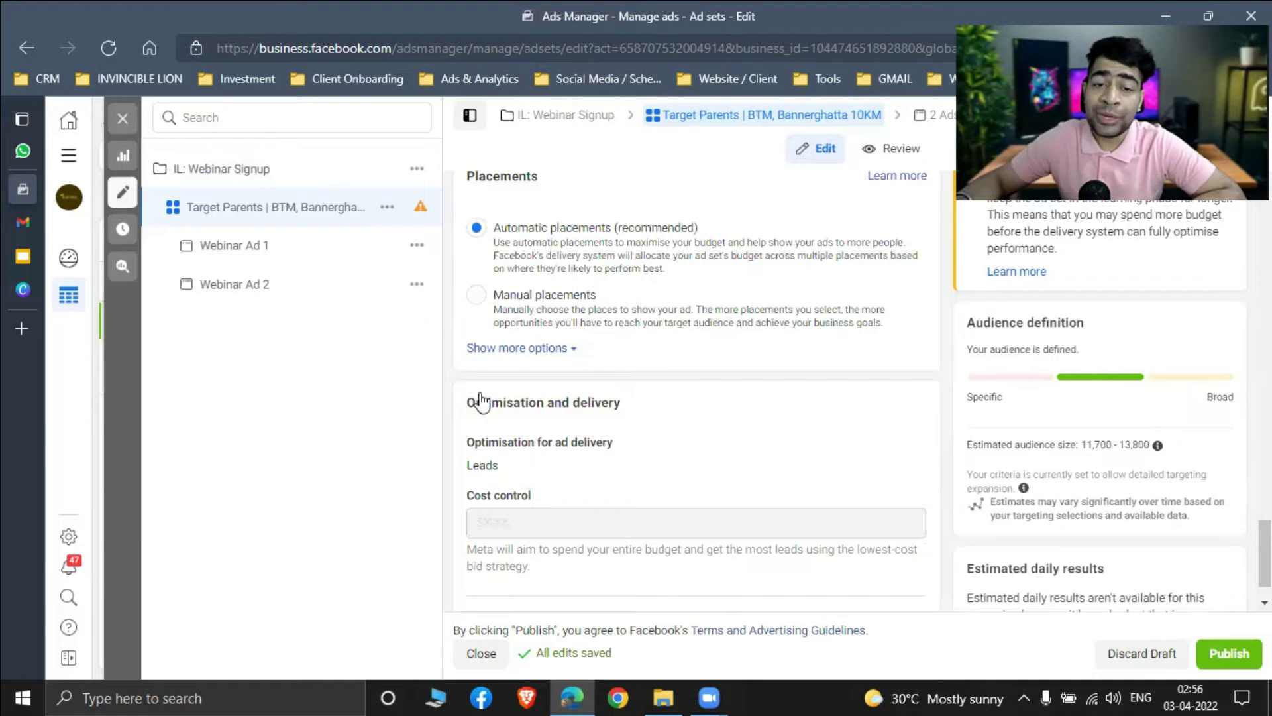
scroll(487, 408, up, 1)
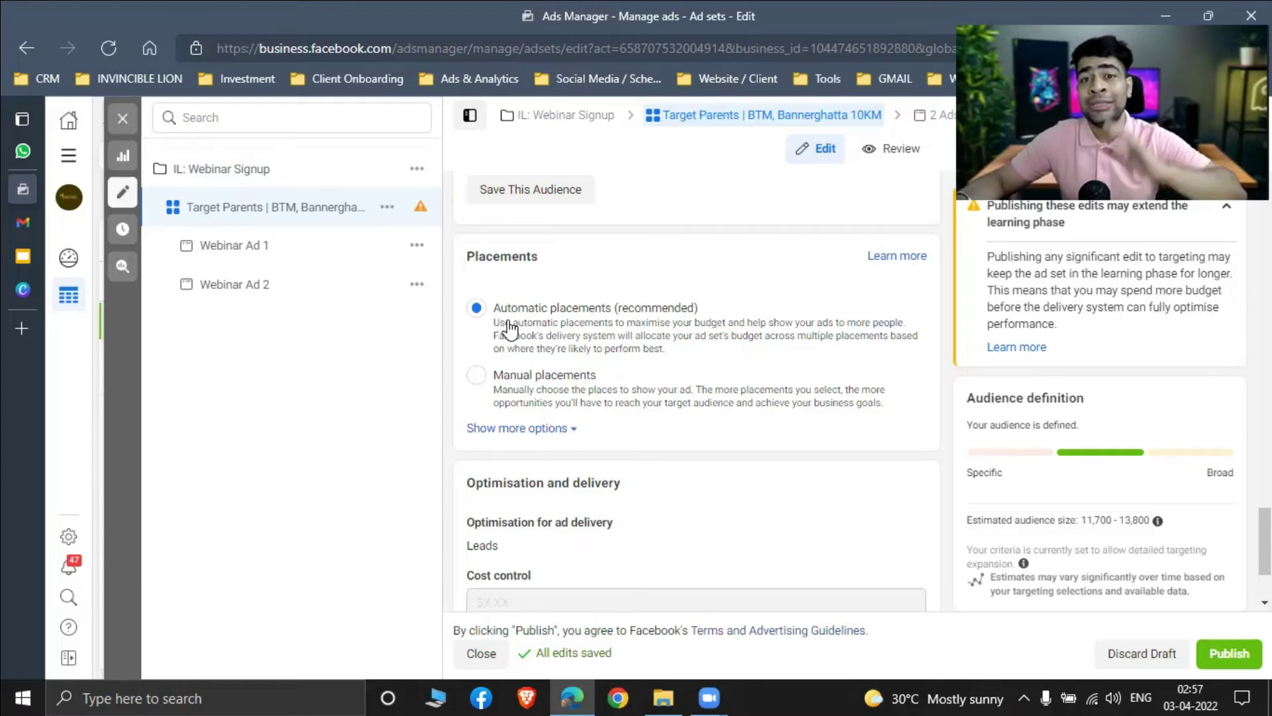
click(563, 432)
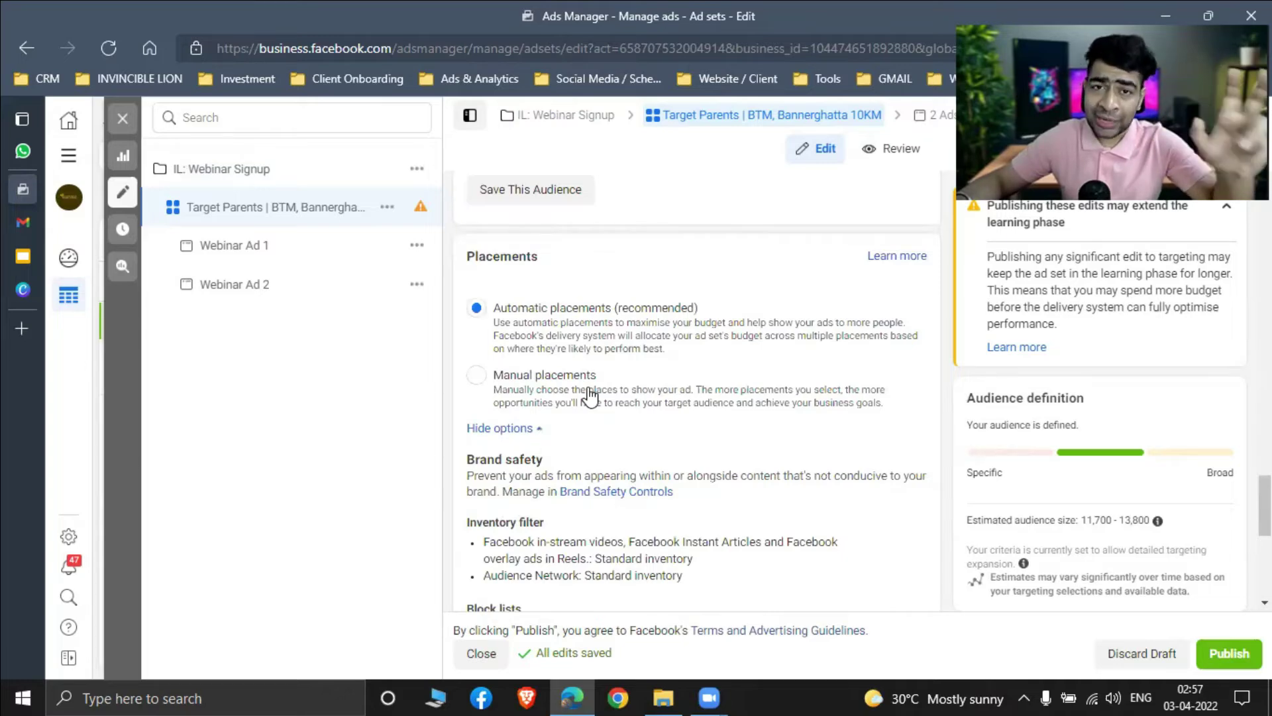
click(589, 396)
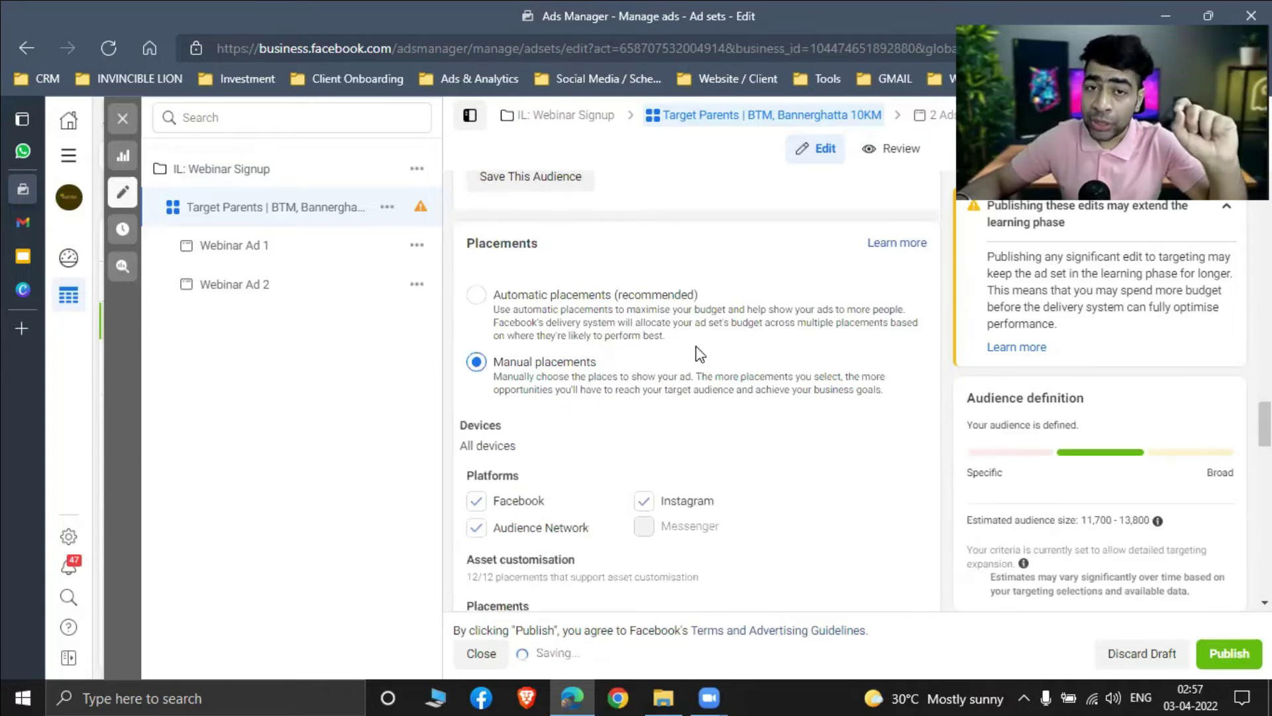
- Examine the manual placement platforms and the placements under feeds, stories and Reels, in-stream, search, messages, in-article, and apps and sites
scroll(696, 346, down, 2)
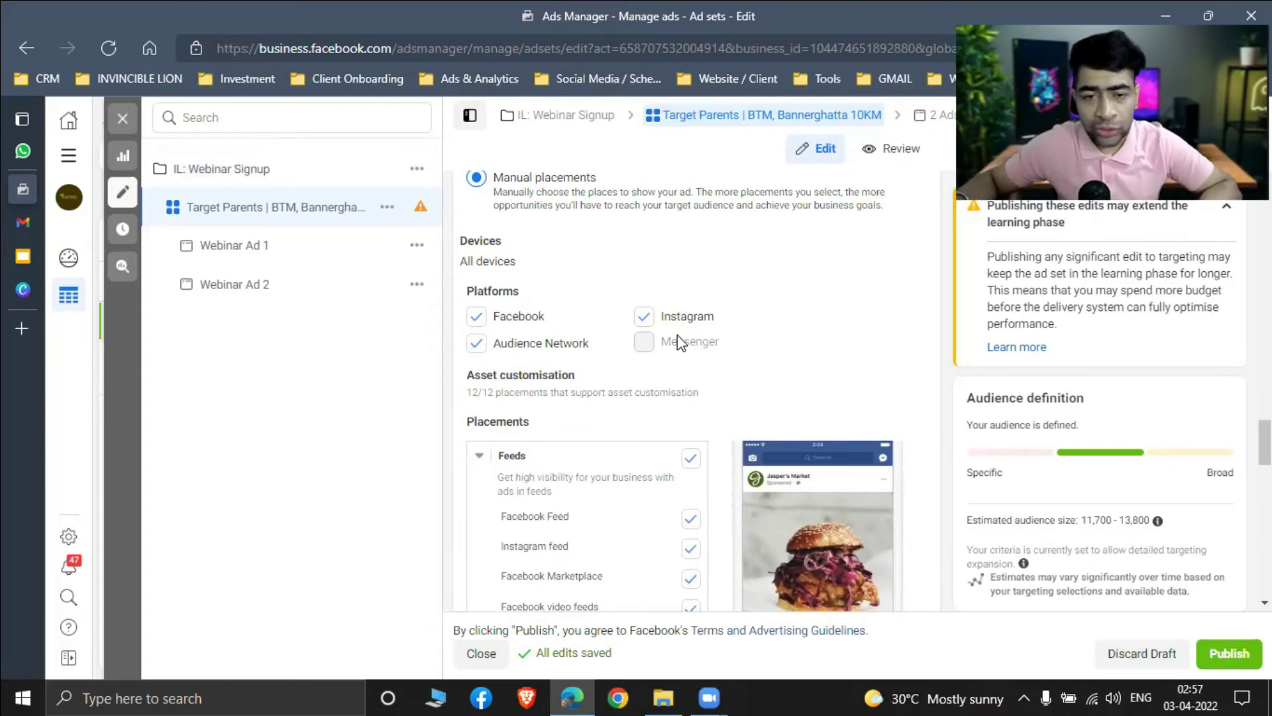
scroll(685, 337, down, 2)
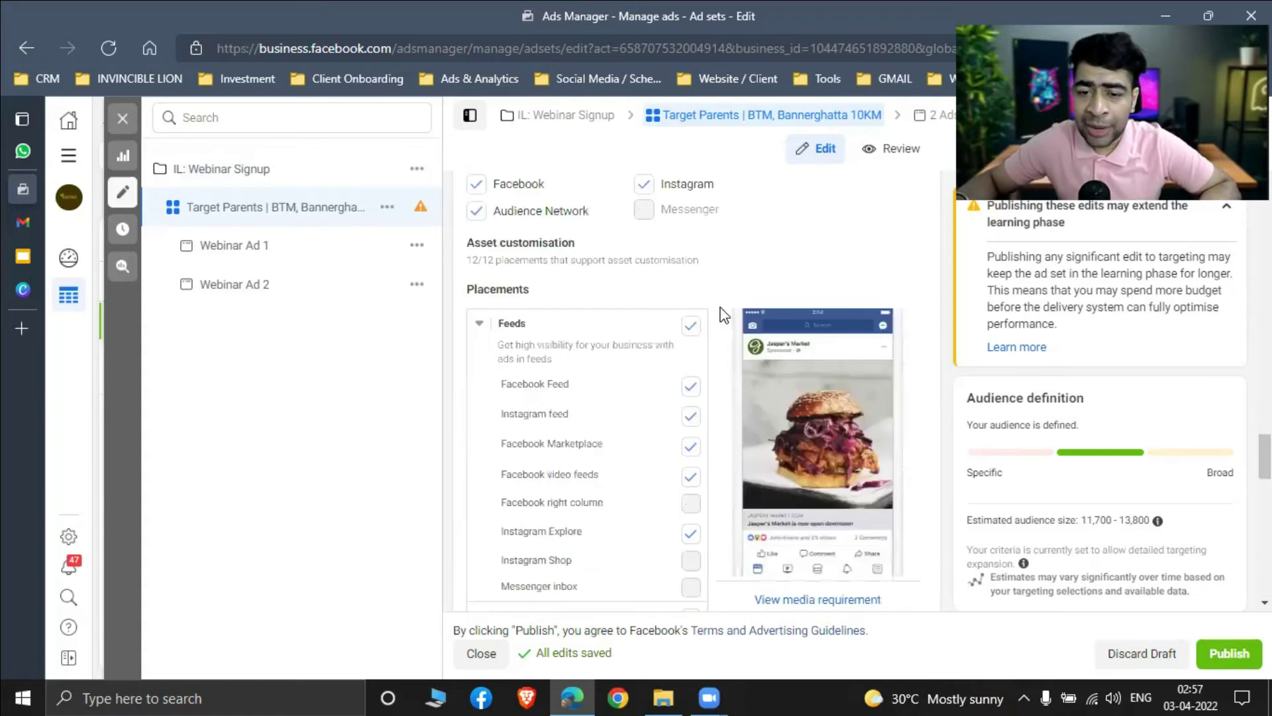
scroll(686, 278, down, 2)
click(689, 311)
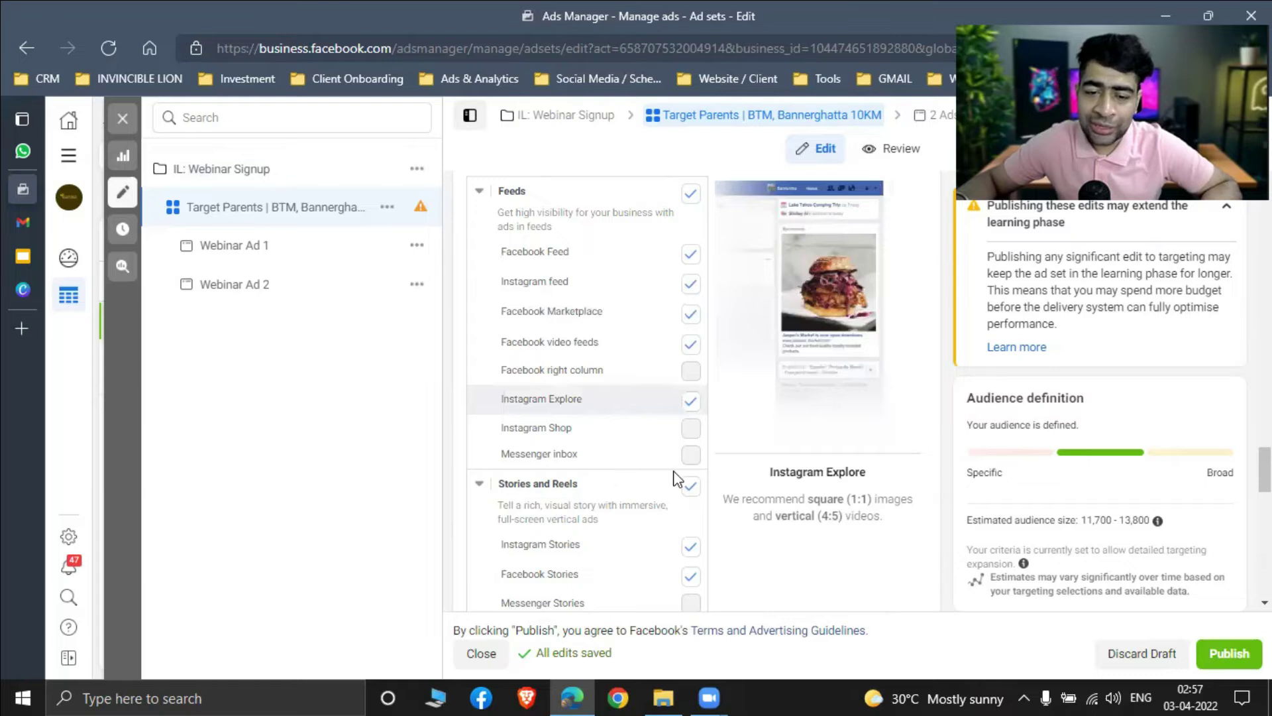
scroll(701, 466, down, 3)
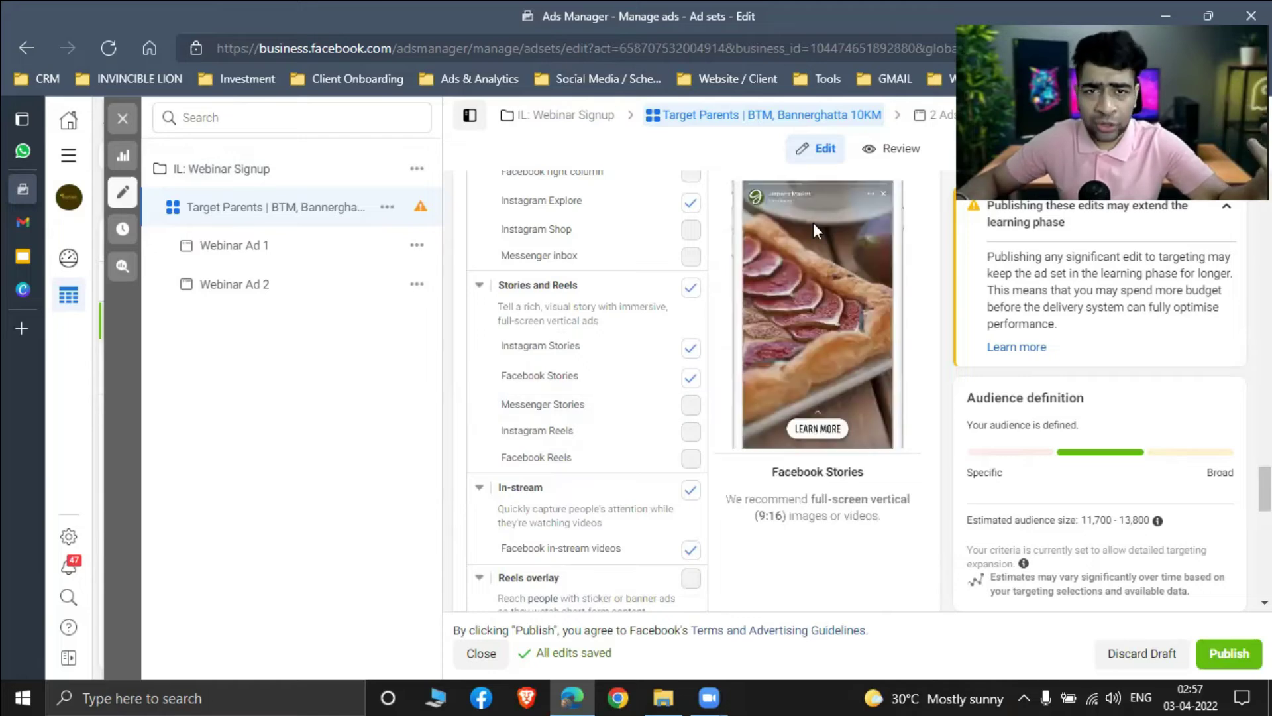
scroll(616, 327, down, 3)
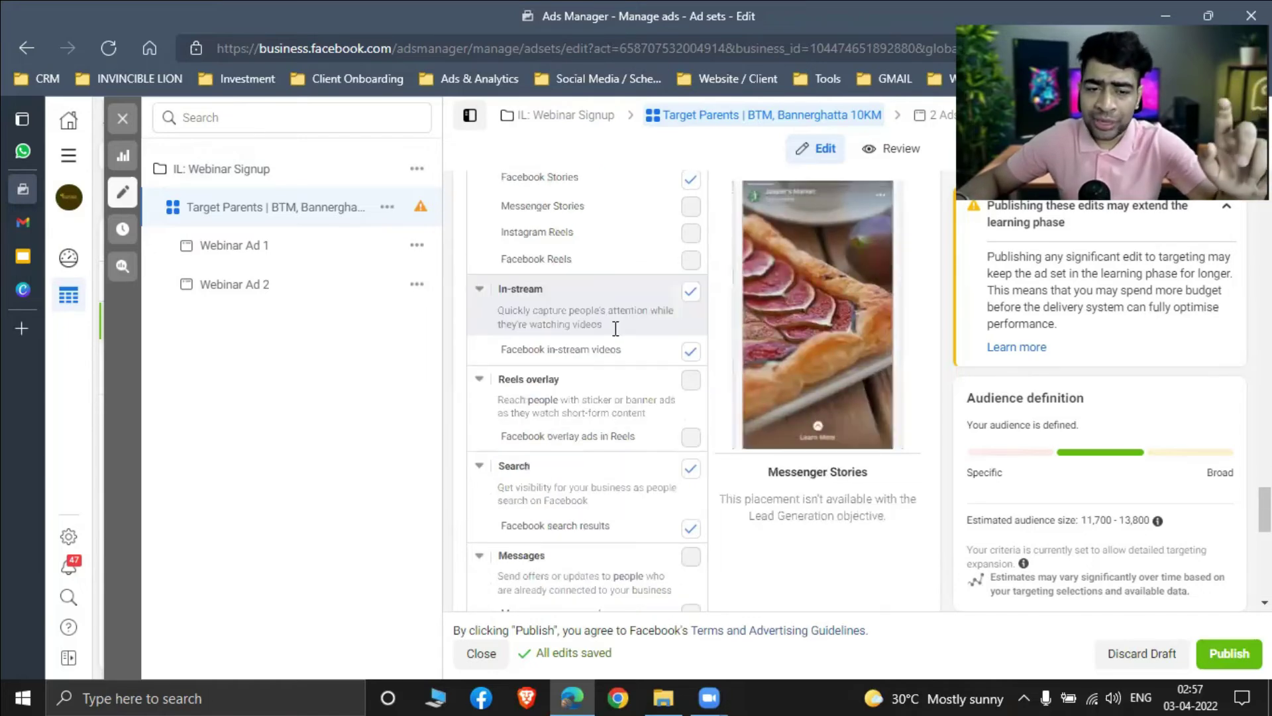
scroll(616, 328, down, 4)
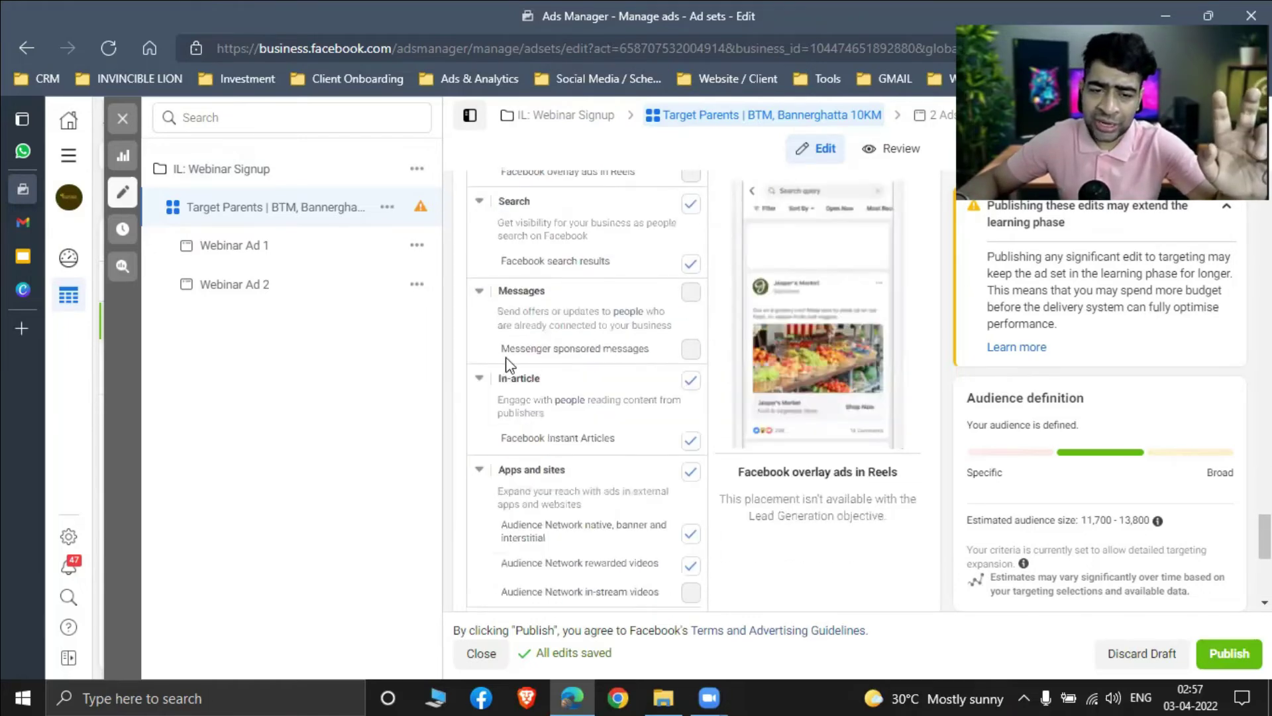
scroll(591, 346, down, 2)
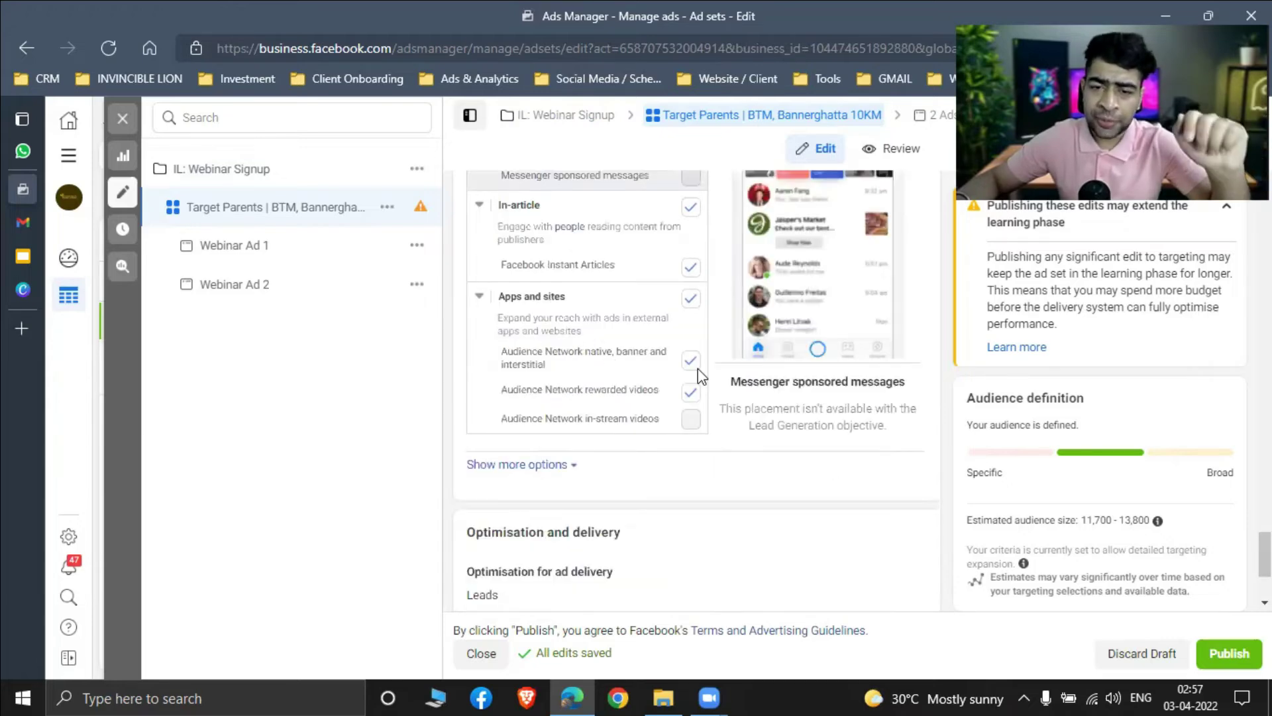
- Show the additional manual placement options and review the mobile device, skippable ads and brand safety settings
scroll(697, 369, down, 3)
click(569, 308)
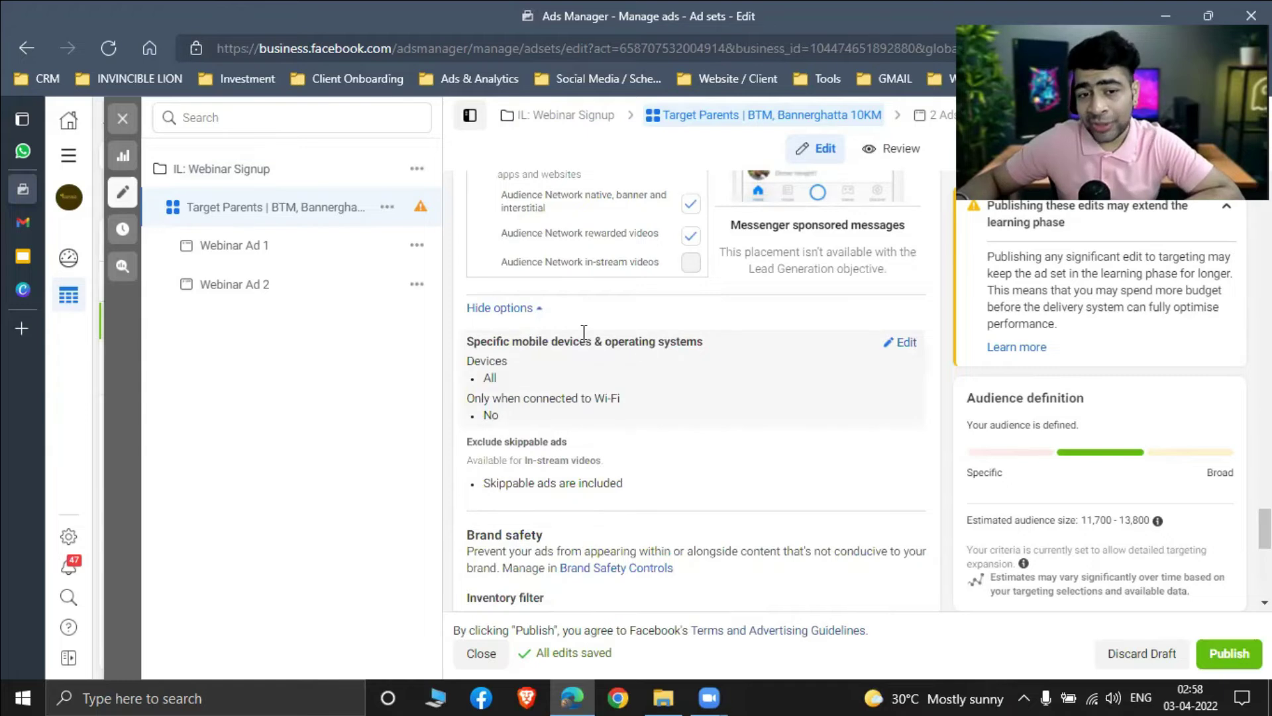
scroll(514, 285, down, 1)
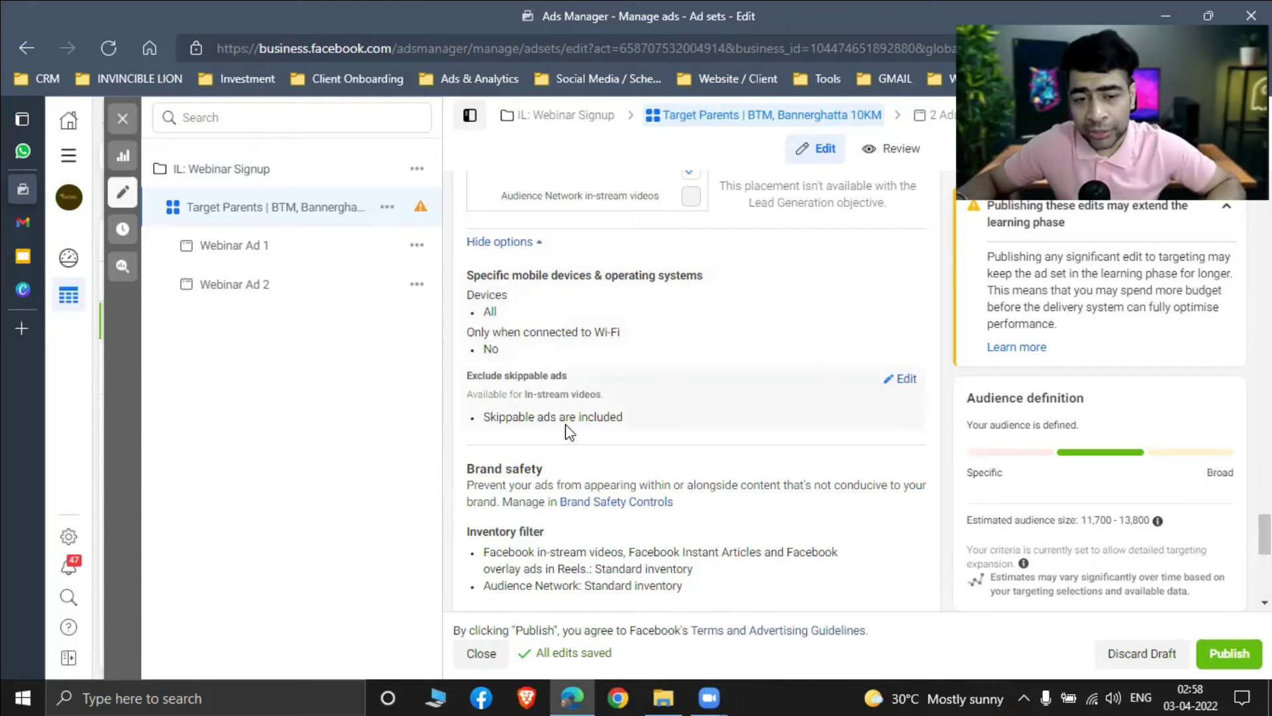
scroll(577, 434, down, 1)
scroll(795, 270, down, 1)
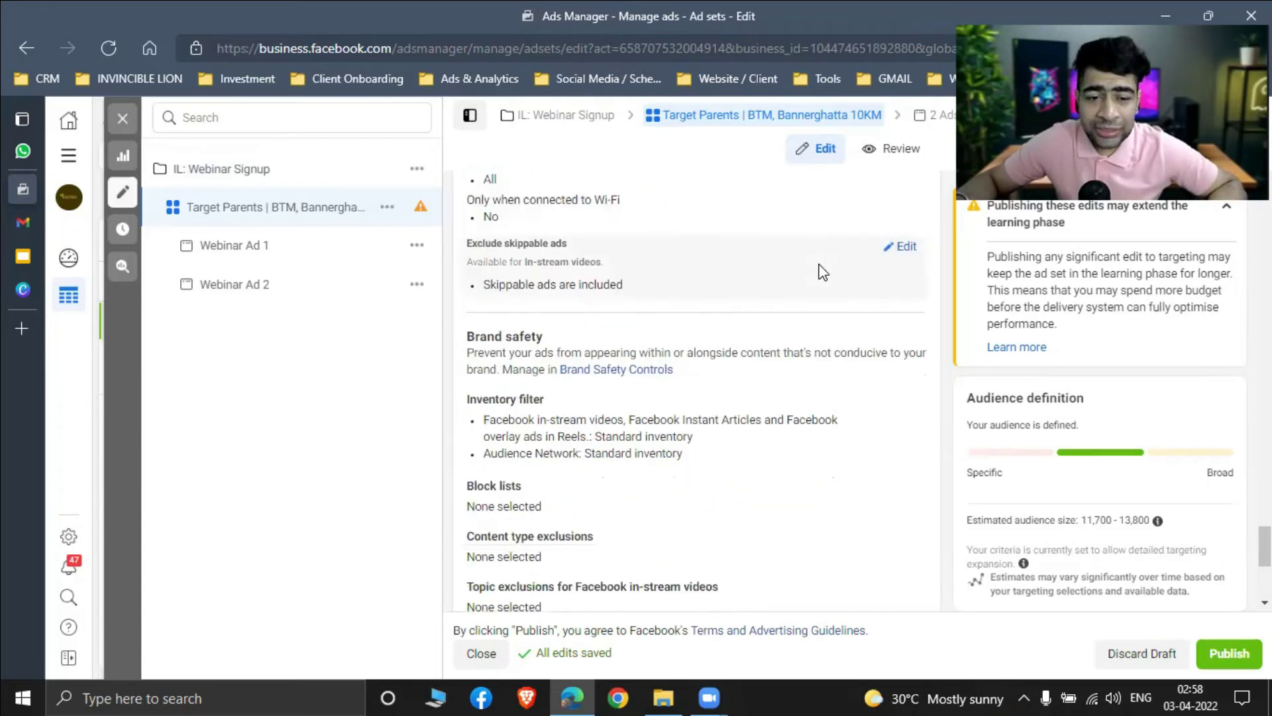
scroll(704, 314, down, 1)
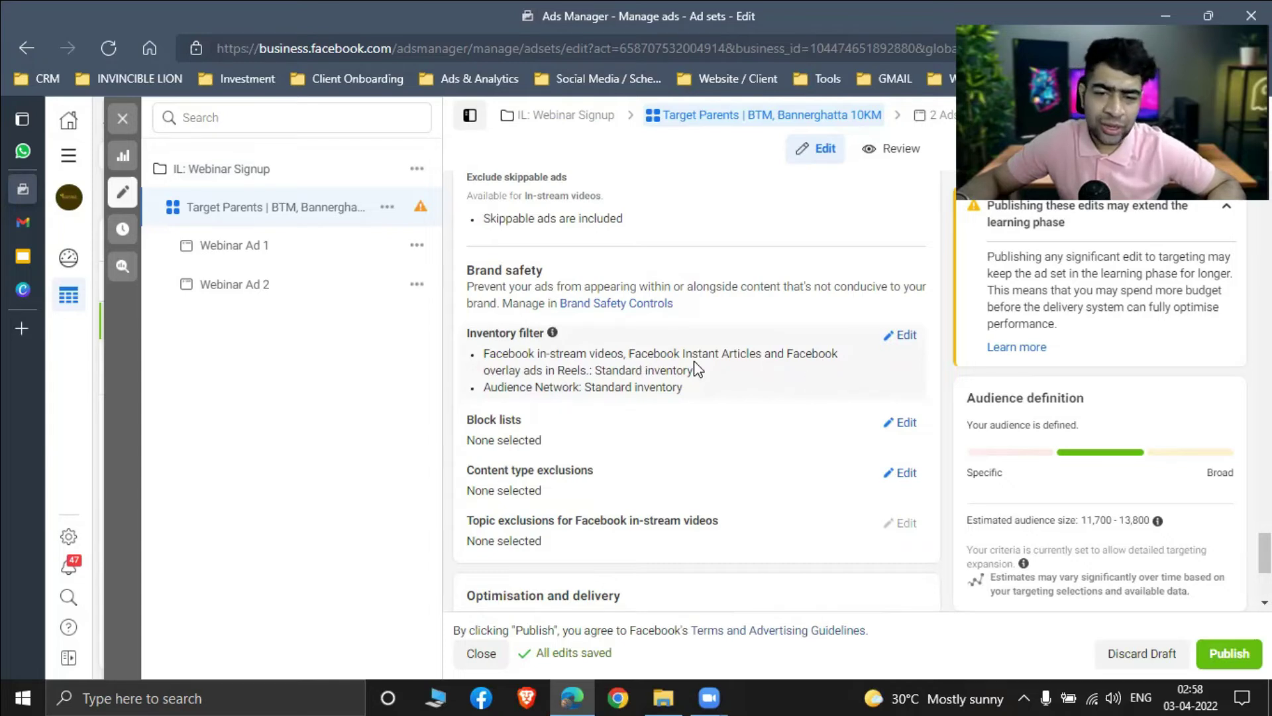
scroll(694, 344, down, 1)
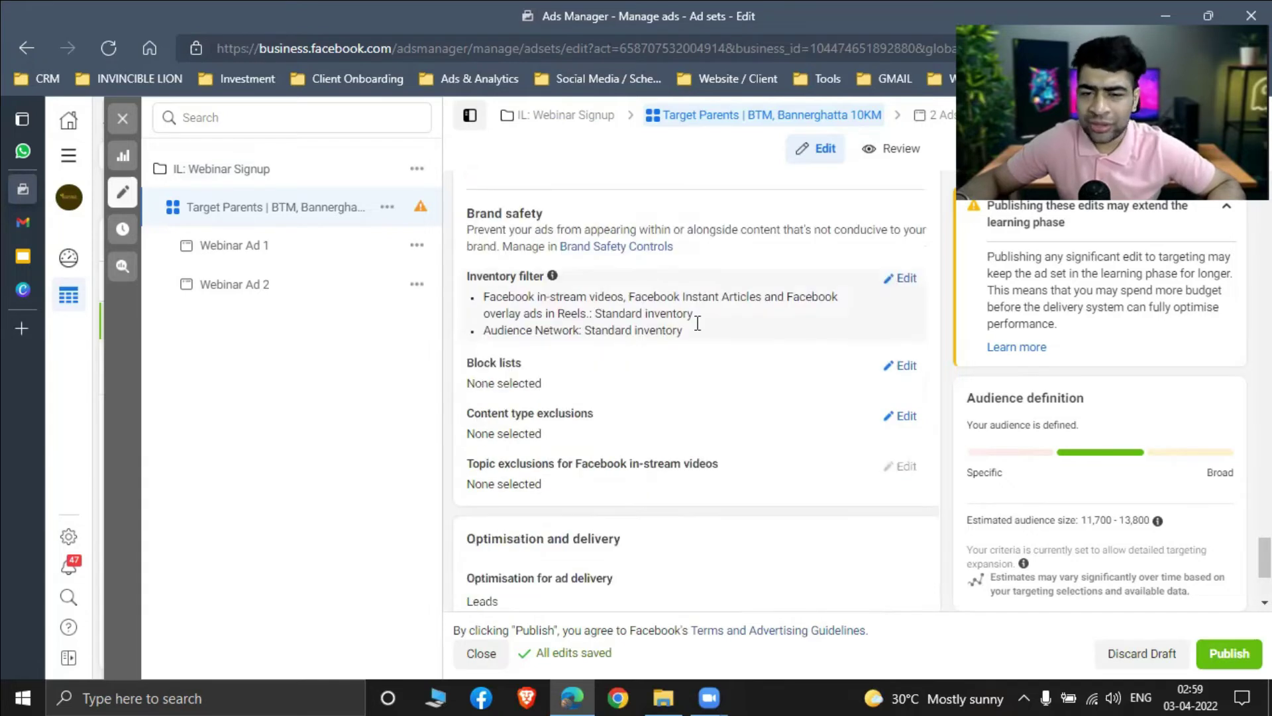
- Open the brand safety inventory filter for editing and examine the Full, Standard and Limited inventory options and the exclusion lists below
click(912, 268)
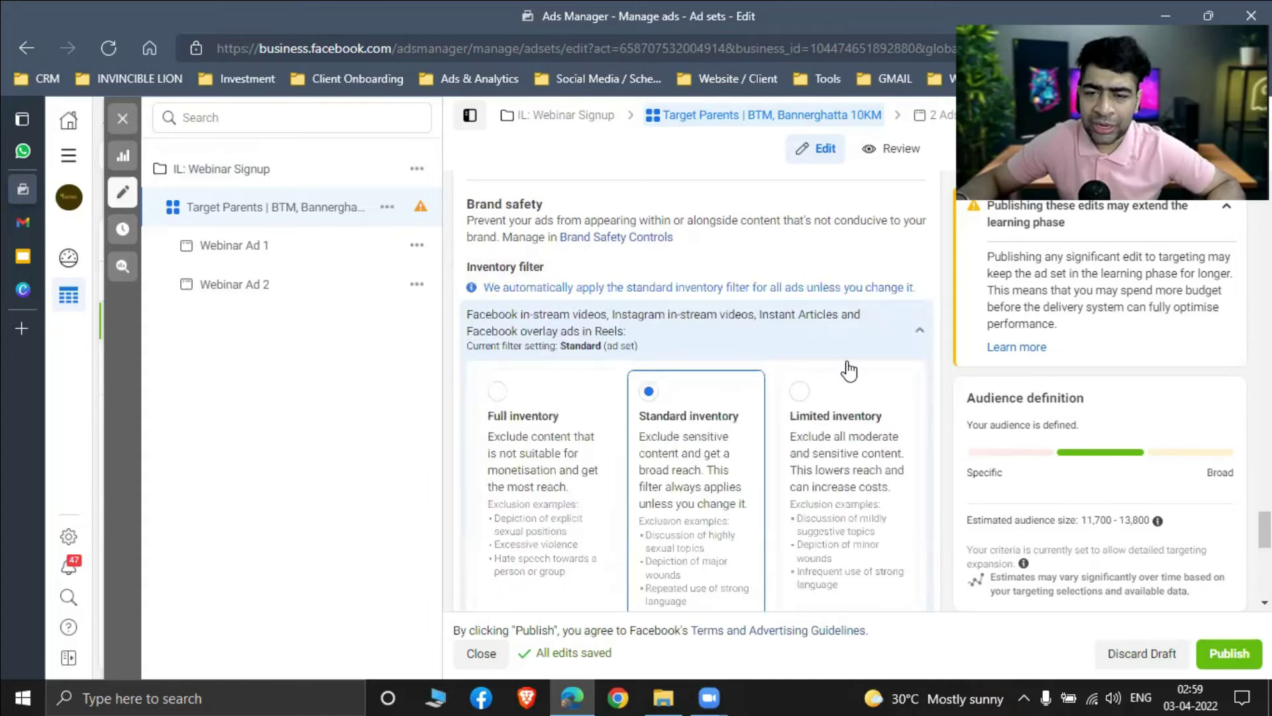
scroll(877, 331, down, 1)
scroll(593, 320, down, 1)
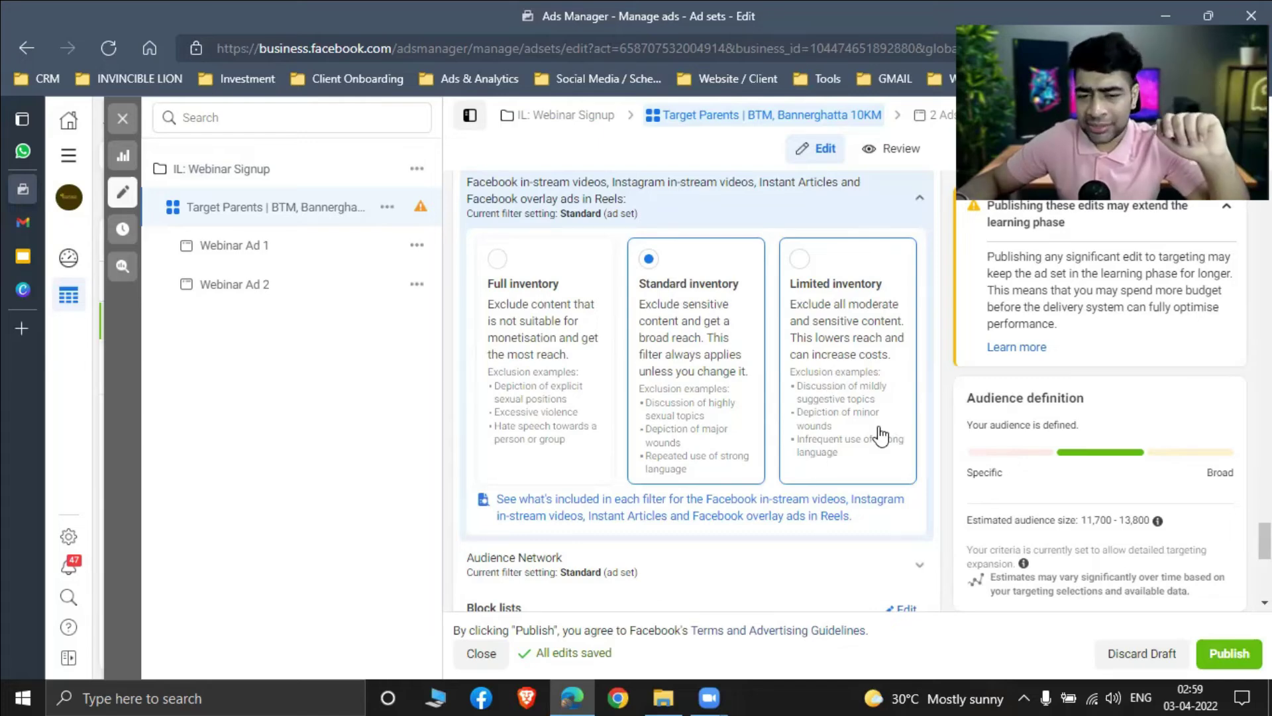
scroll(881, 435, down, 4)
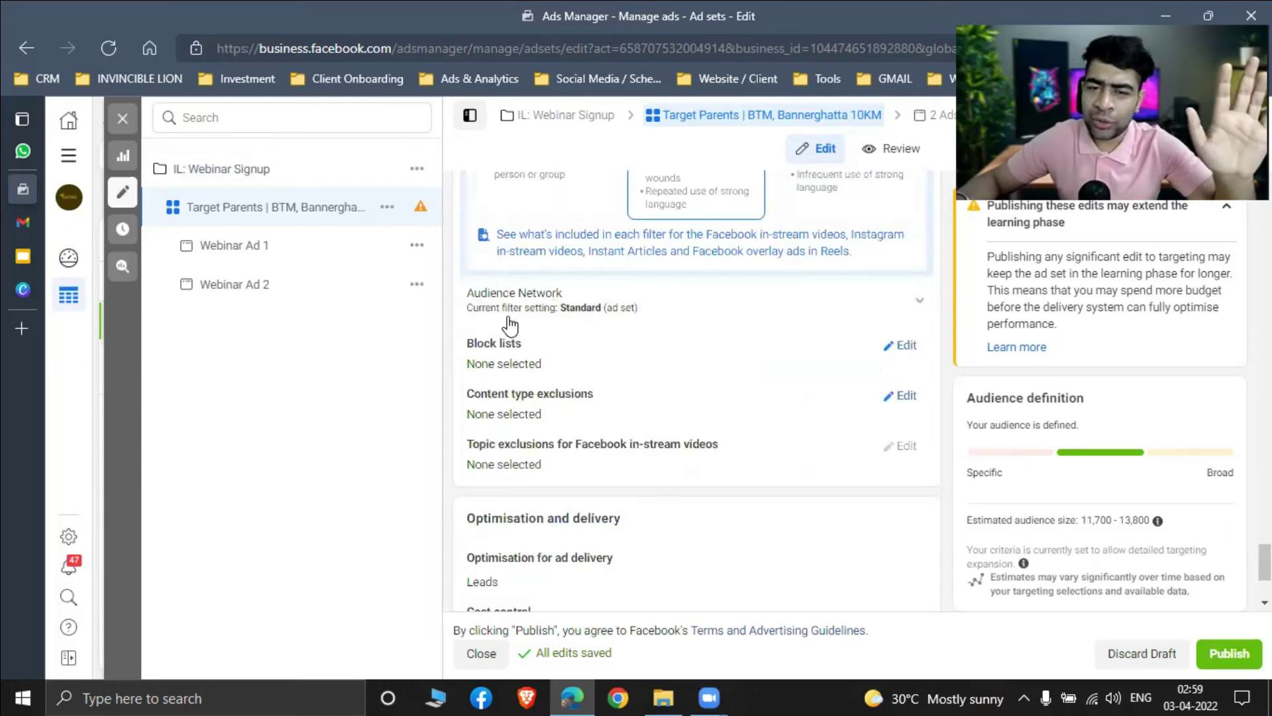
scroll(669, 358, up, 5)
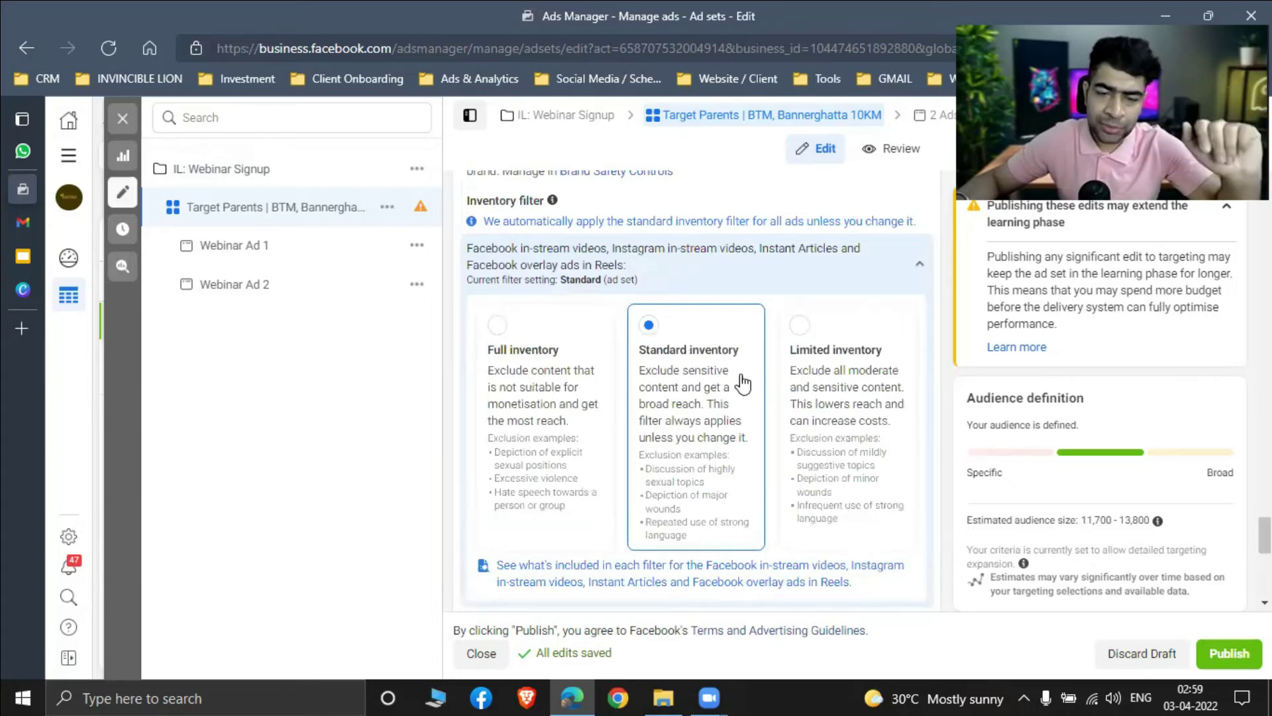
scroll(742, 384, down, 6)
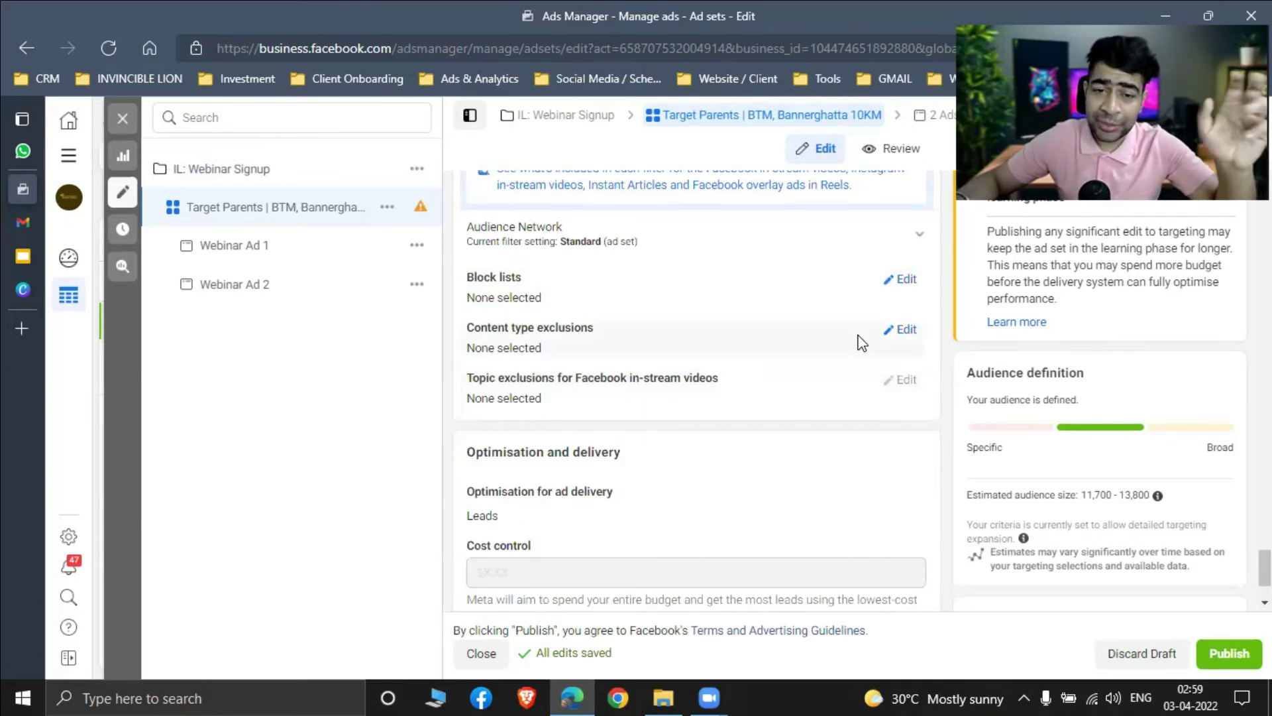
- Show the additional optimisation and delivery options, open the optimisation for ad delivery setting, and review the cost control and charging basis
scroll(858, 312, down, 1)
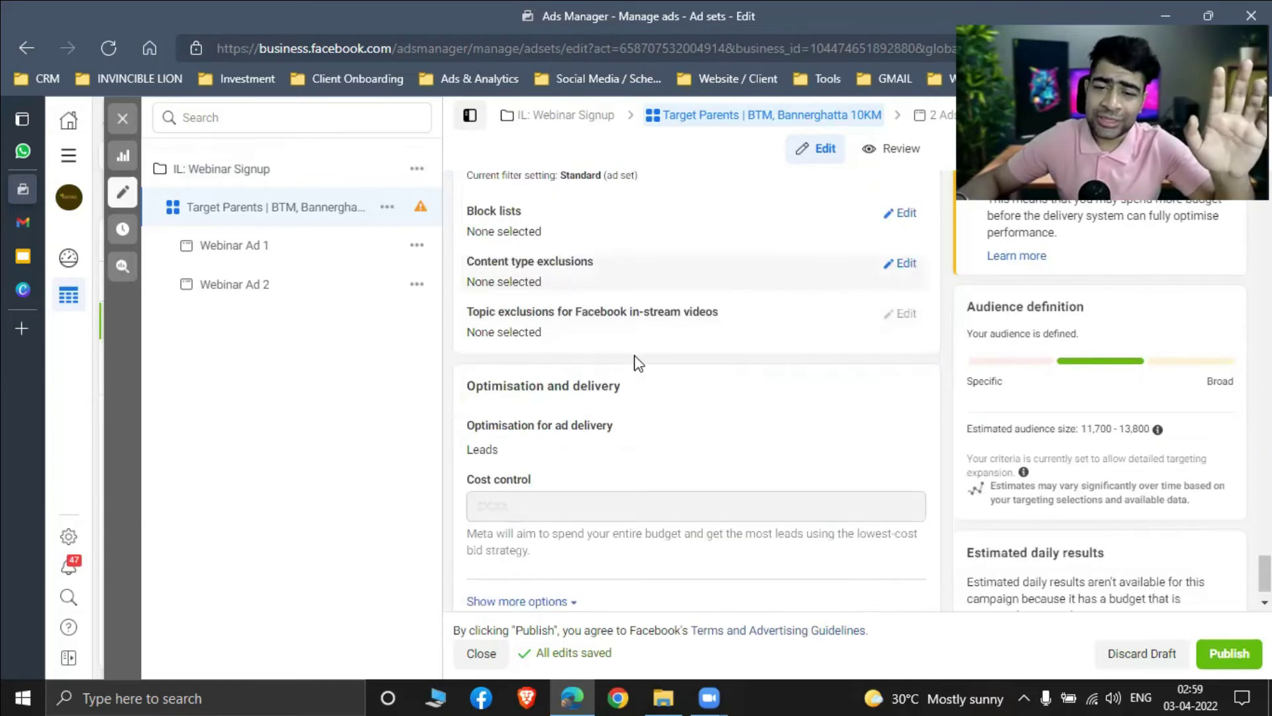
scroll(639, 363, down, 1)
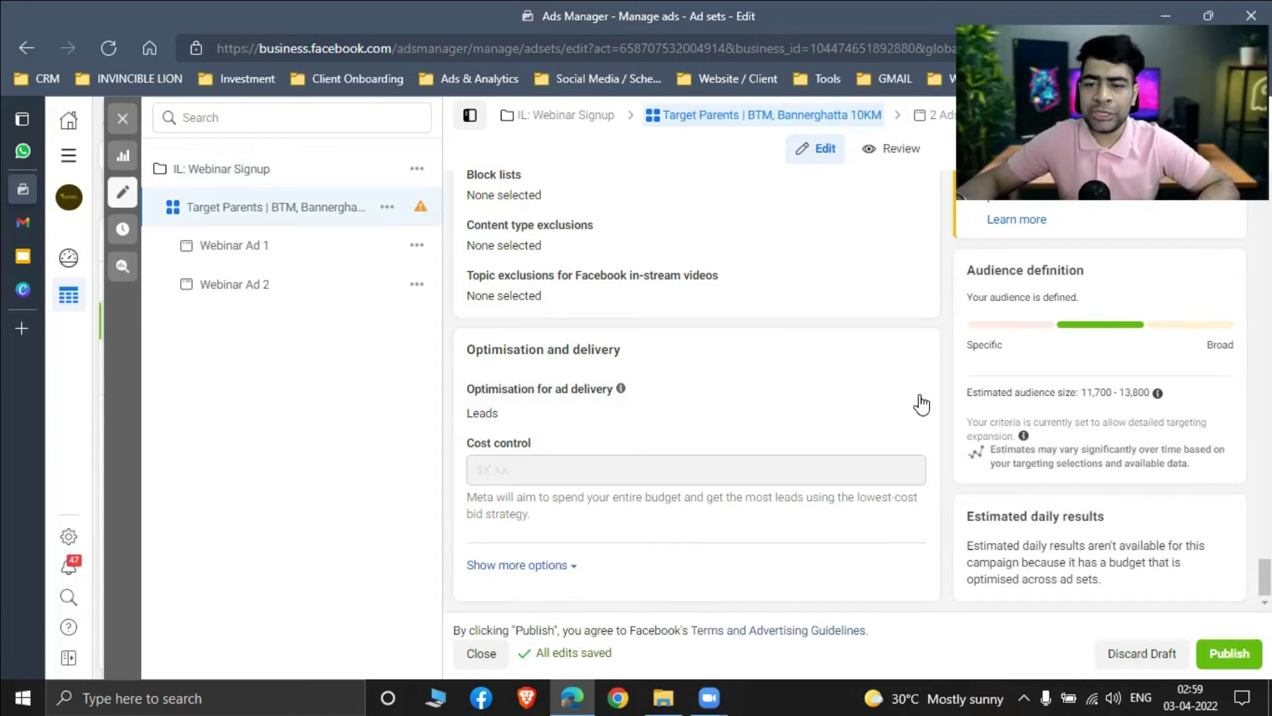
click(568, 571)
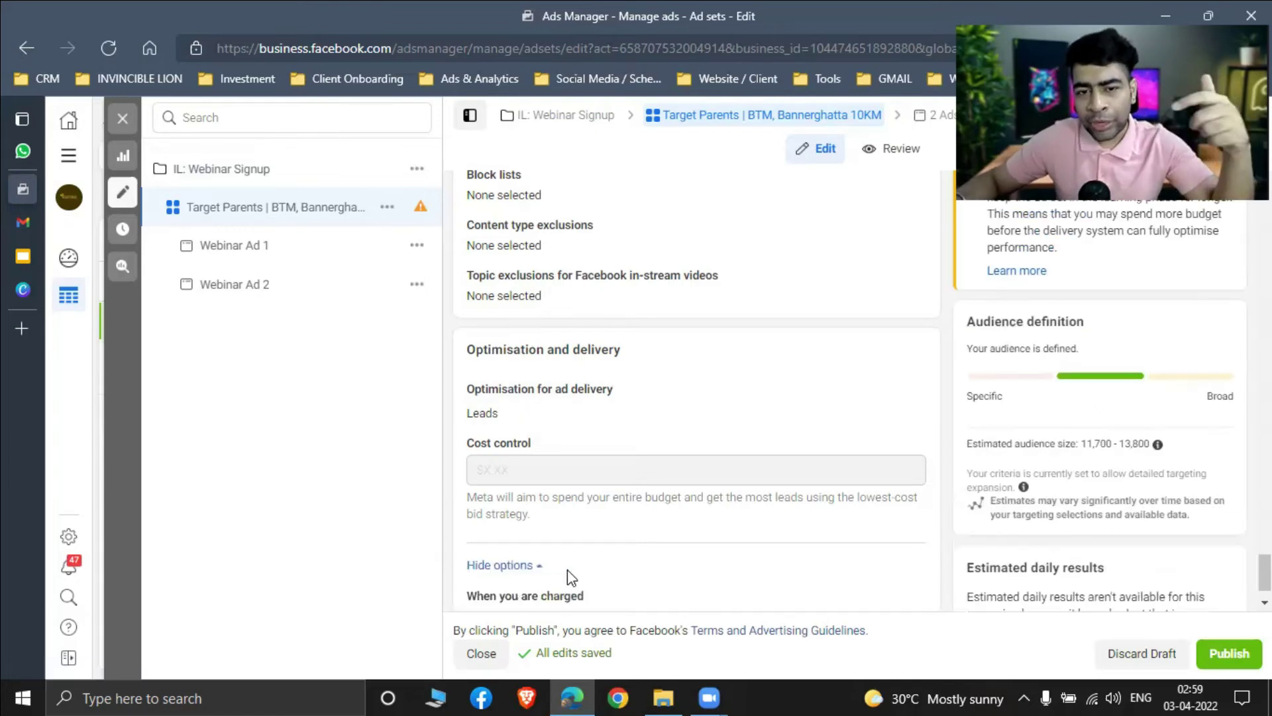
mouse_move(587, 483)
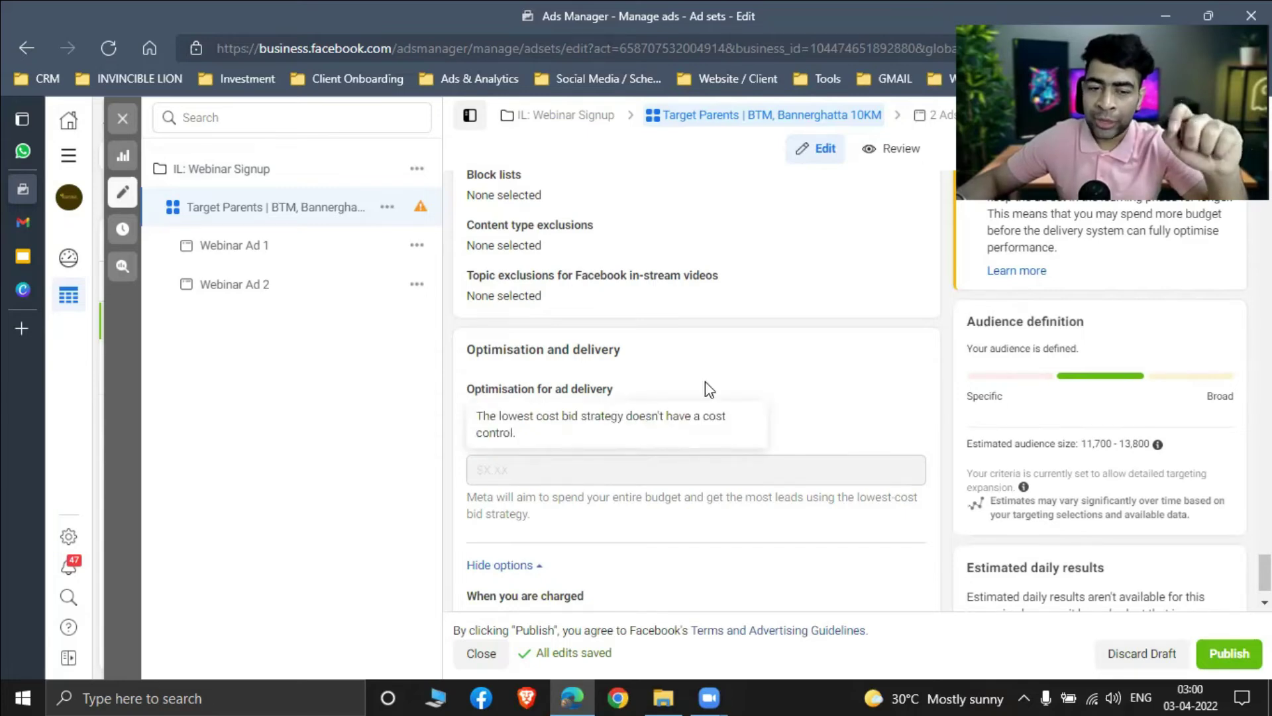
scroll(746, 368, up, 1)
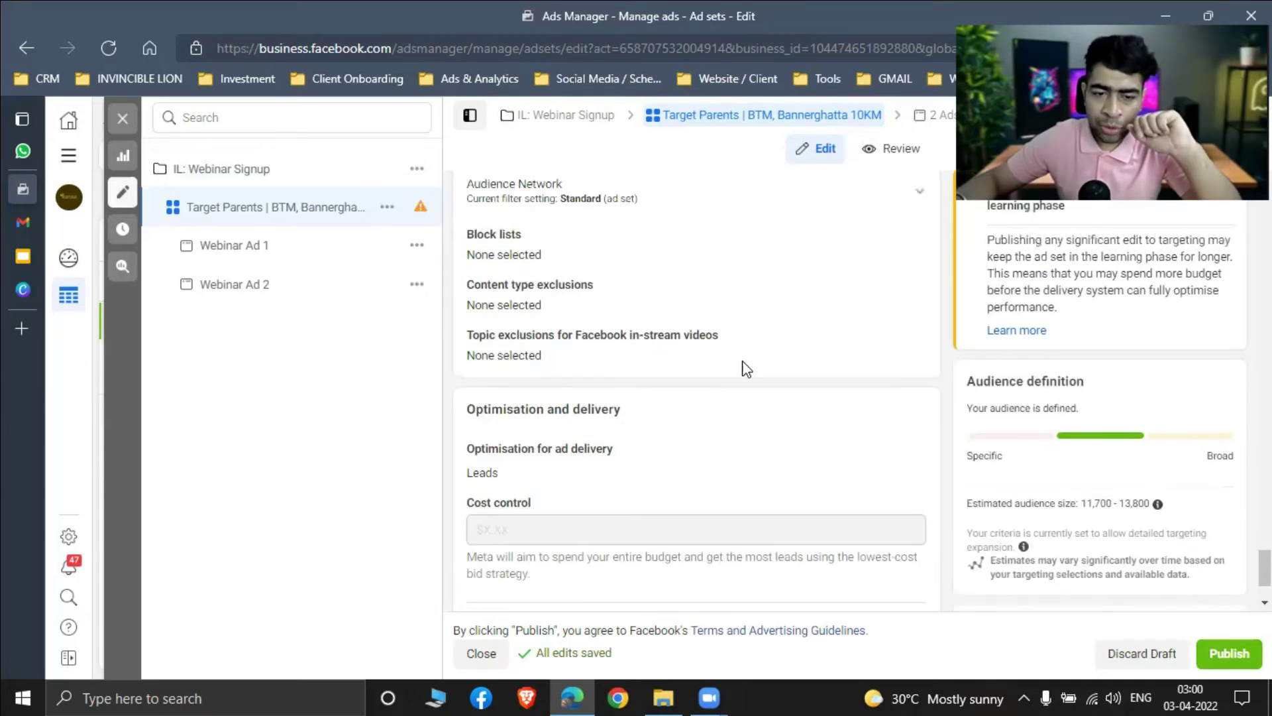
scroll(644, 426, down, 2)
click(903, 339)
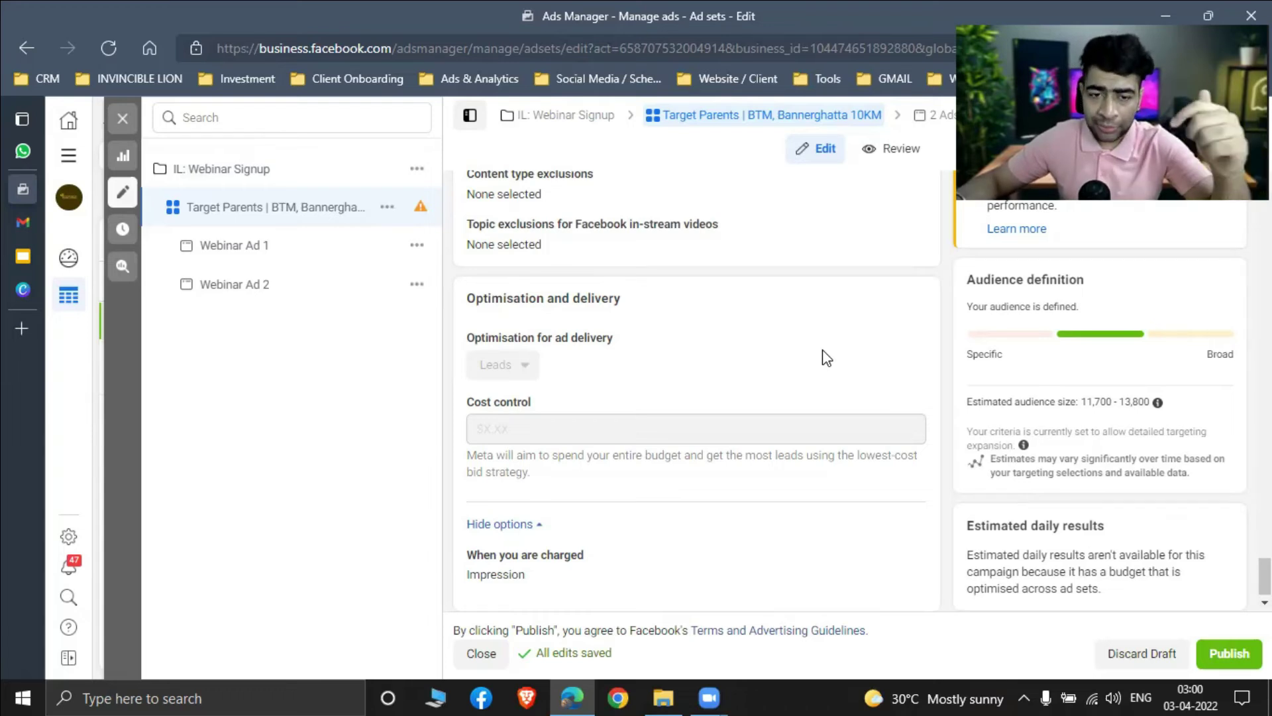
scroll(827, 357, down, 1)
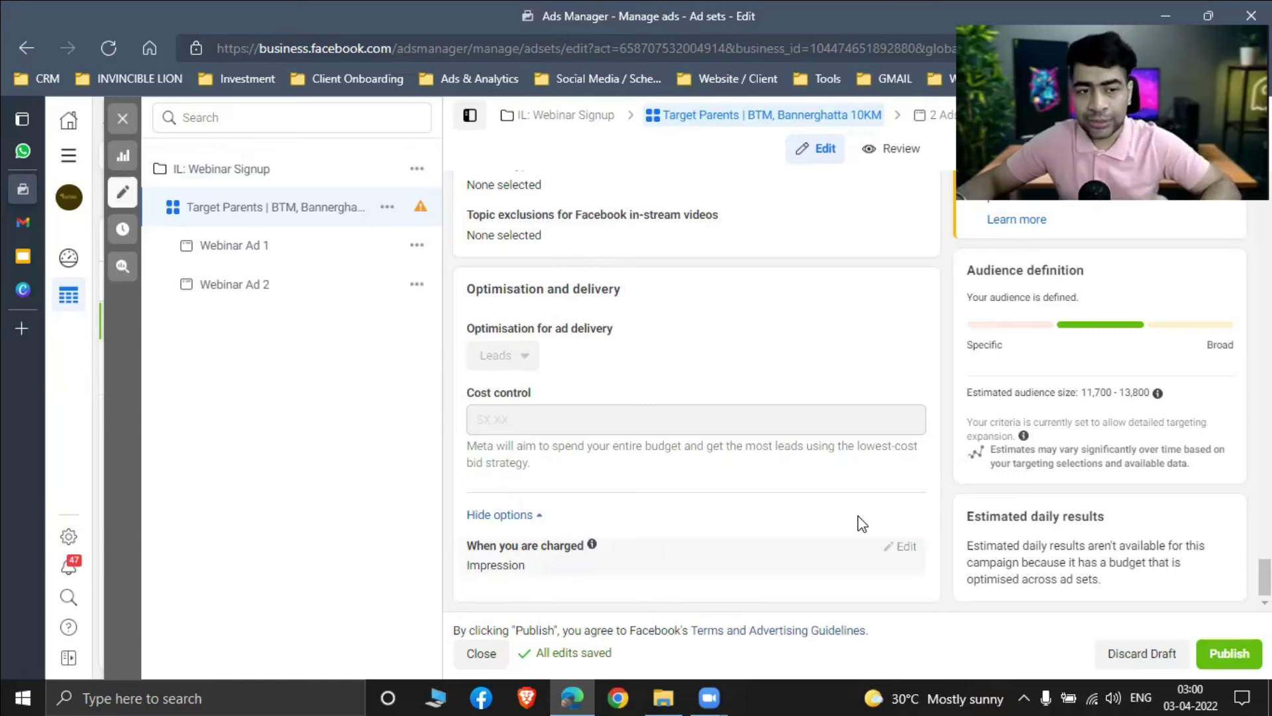
- Review the whole ad set again, from lead method, schedule and audience targeting through manual placements to brand safety
scroll(937, 463, up, 5)
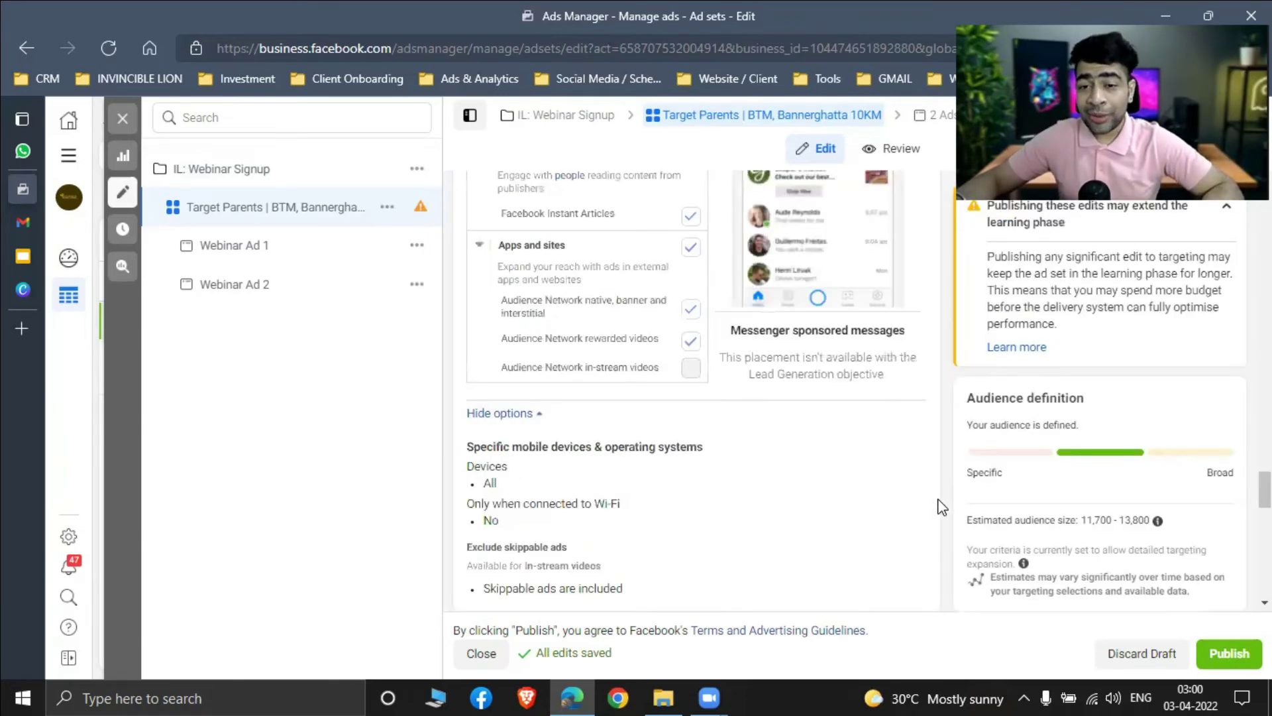
scroll(937, 534, up, 5)
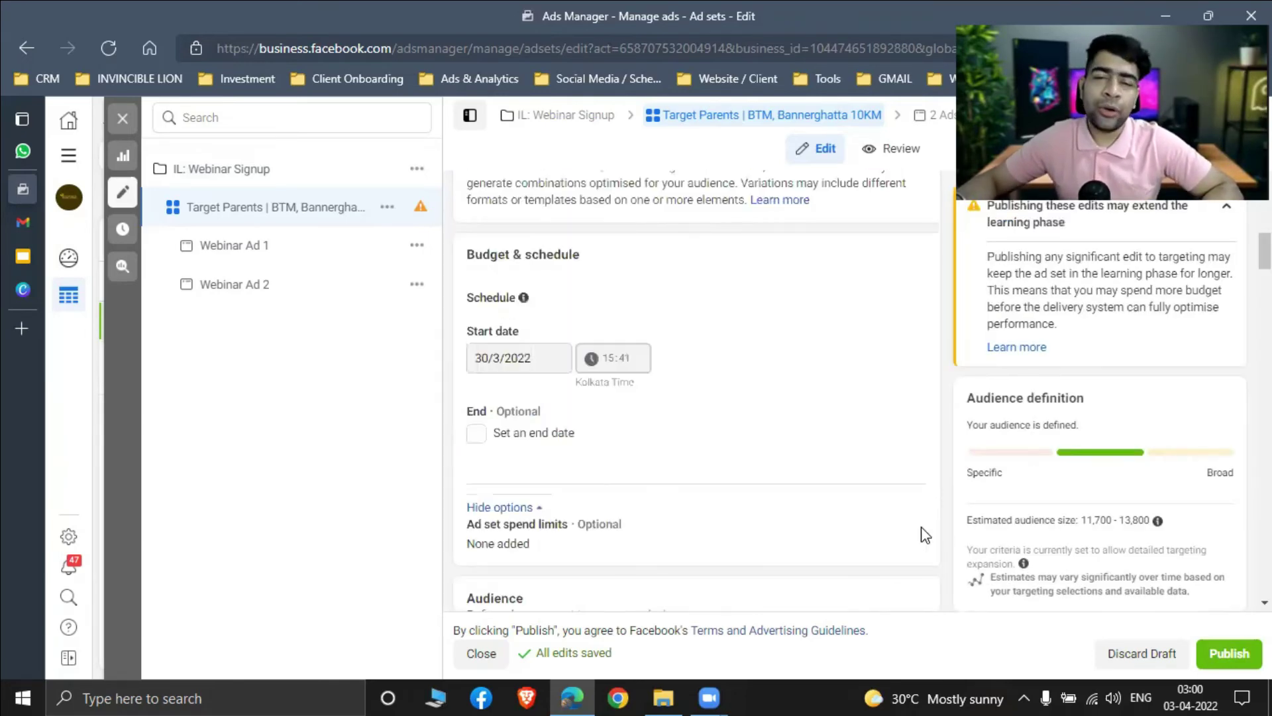
scroll(924, 534, up, 5)
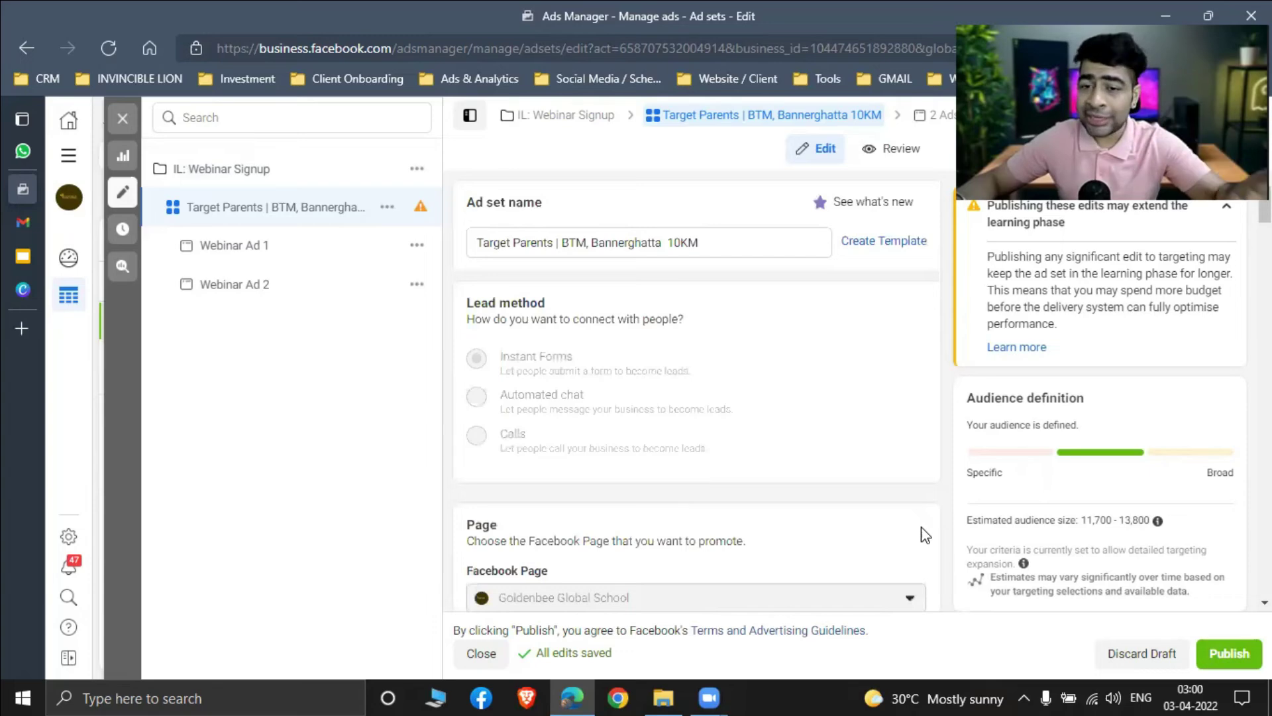
scroll(926, 534, down, 5)
scroll(924, 536, down, 5)
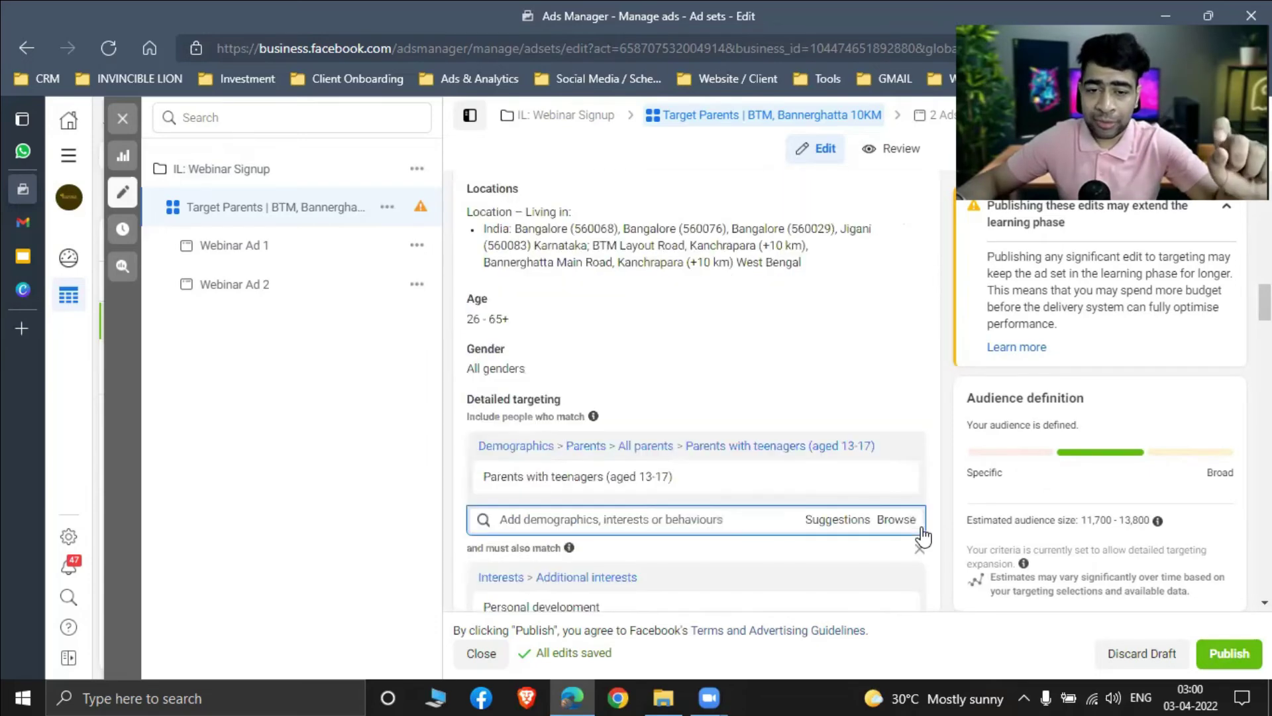
scroll(924, 535, down, 10)
scroll(925, 535, down, 10)
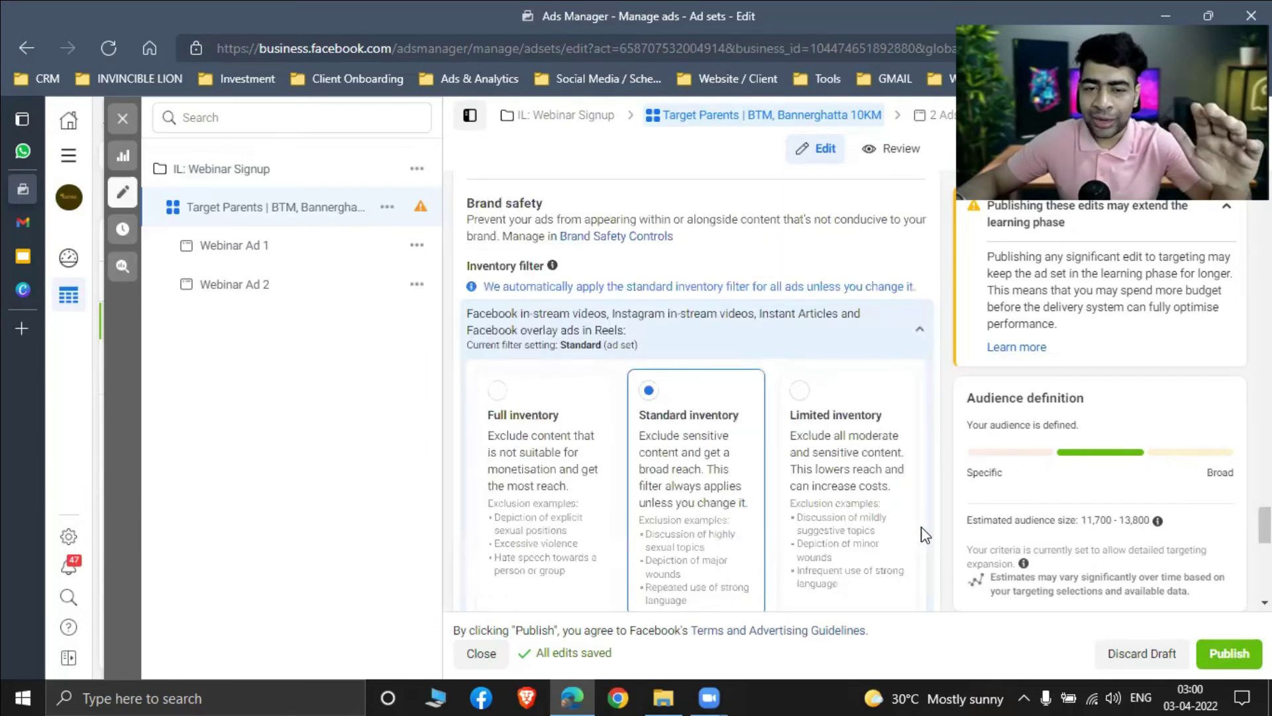
scroll(925, 534, up, 5)
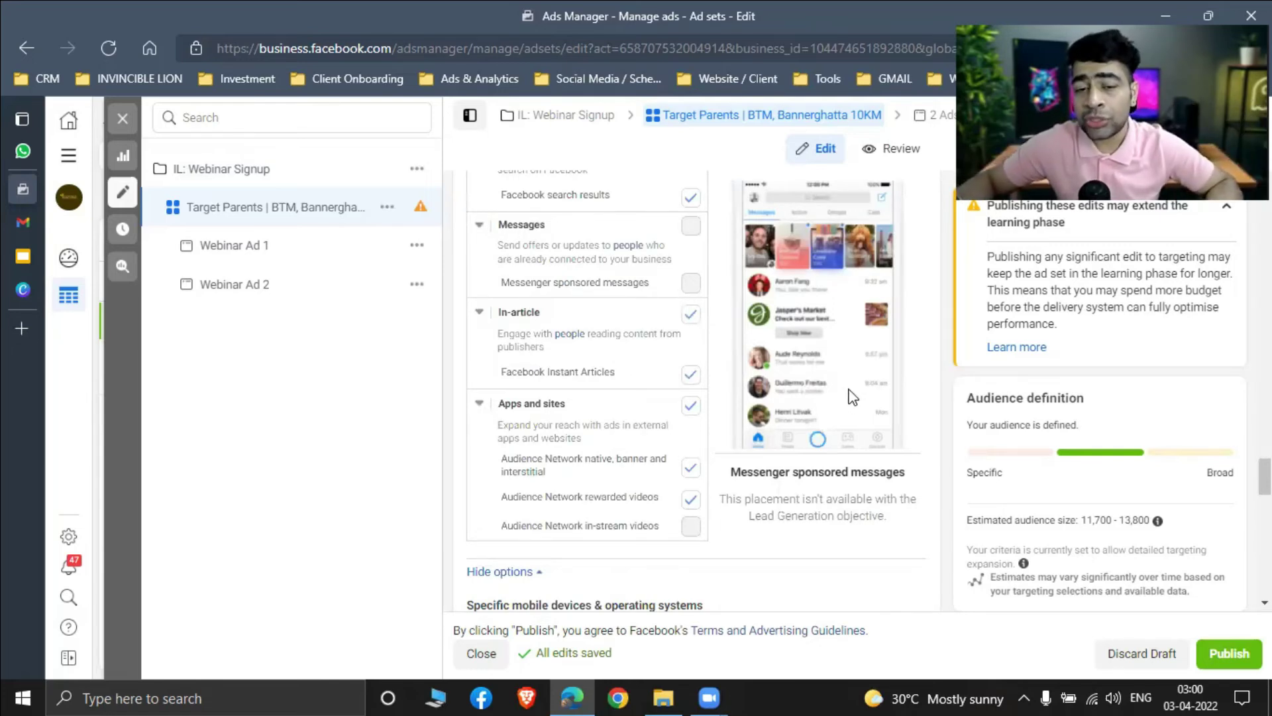
scroll(689, 387, up, 3)
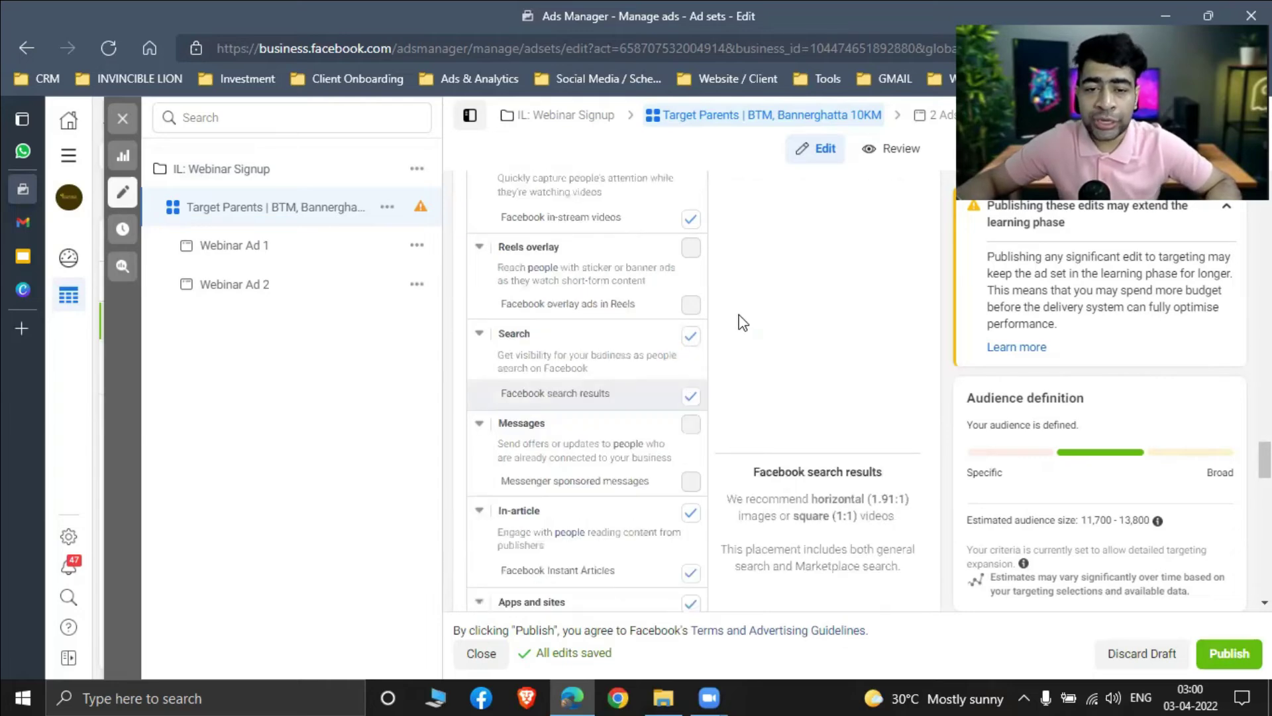
scroll(742, 323, up, 5)
scroll(742, 323, up, 5)
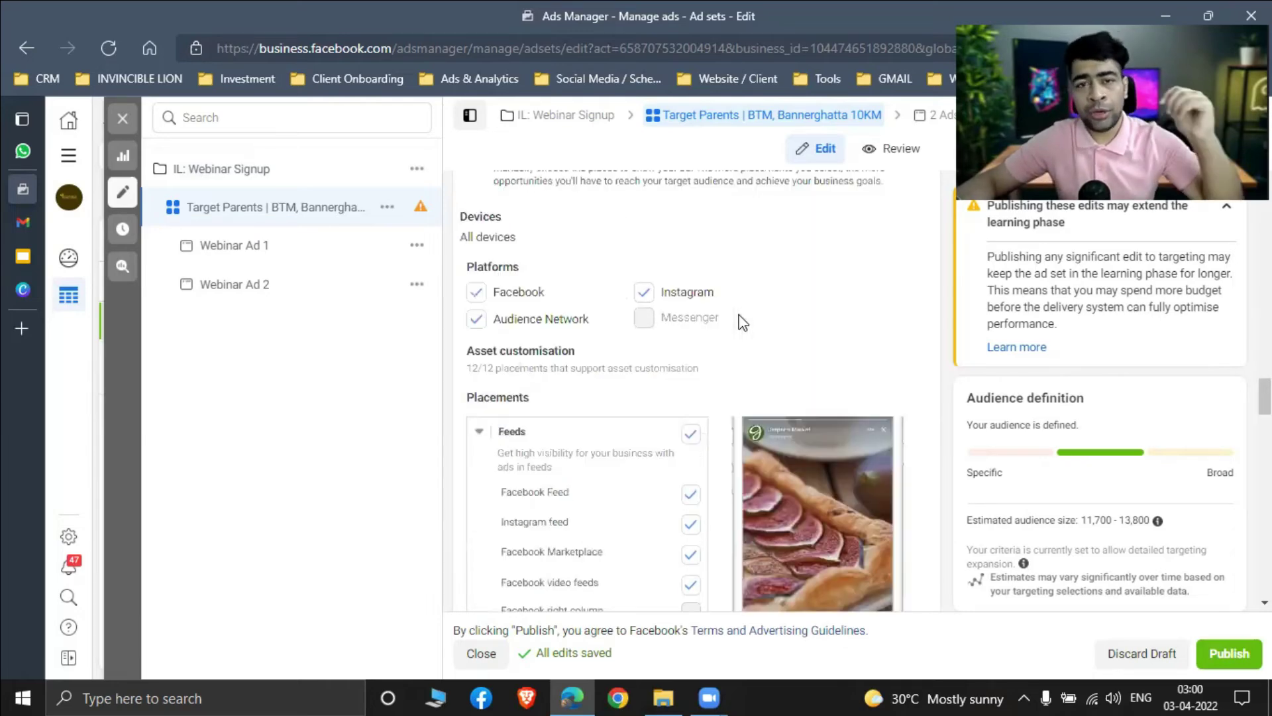
scroll(742, 323, up, 1)
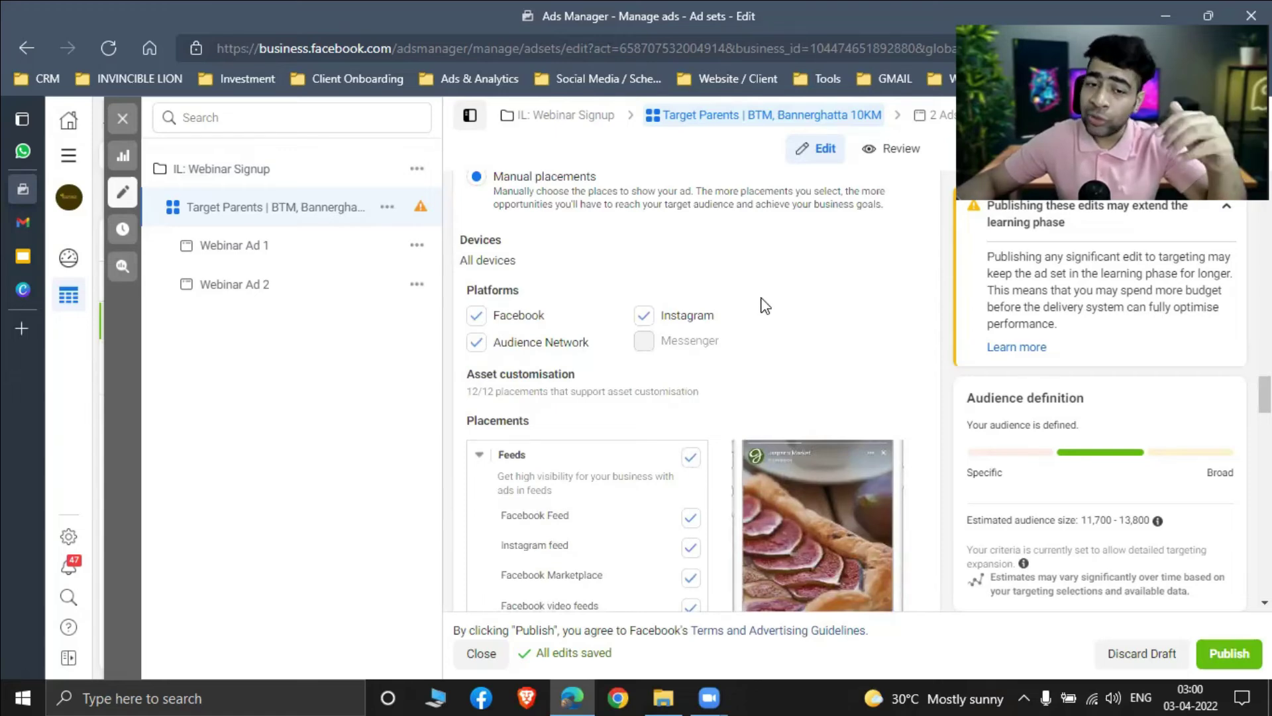
scroll(757, 298, down, 15)
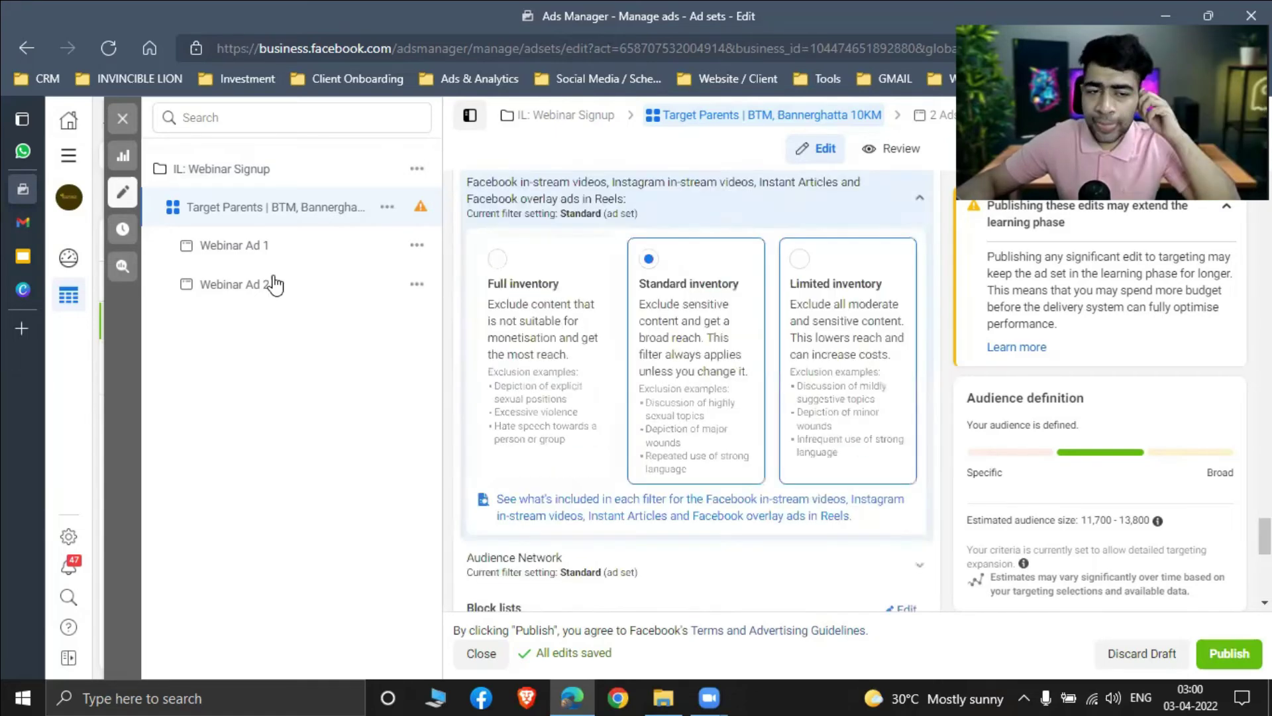
- Open Webinar Ad 1 and review its name, Facebook Page and Instagram identity, ad setup, and single image or carousel format
click(247, 245)
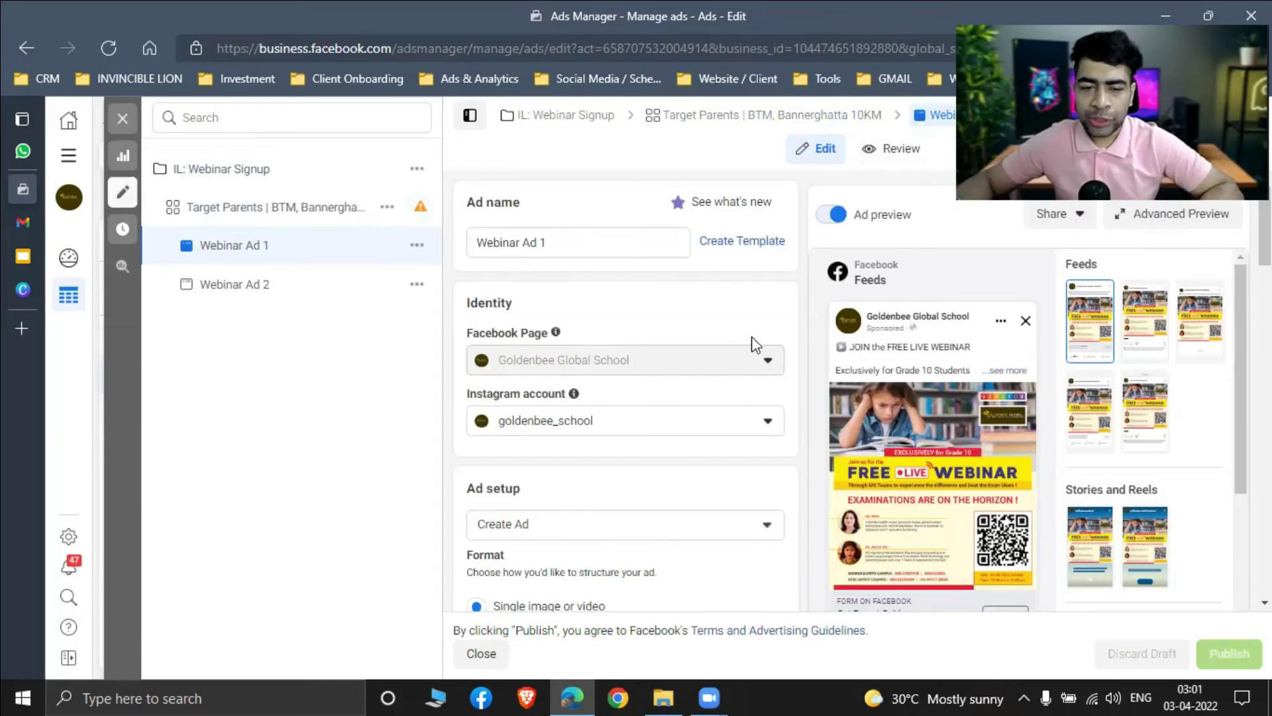
scroll(756, 343, down, 2)
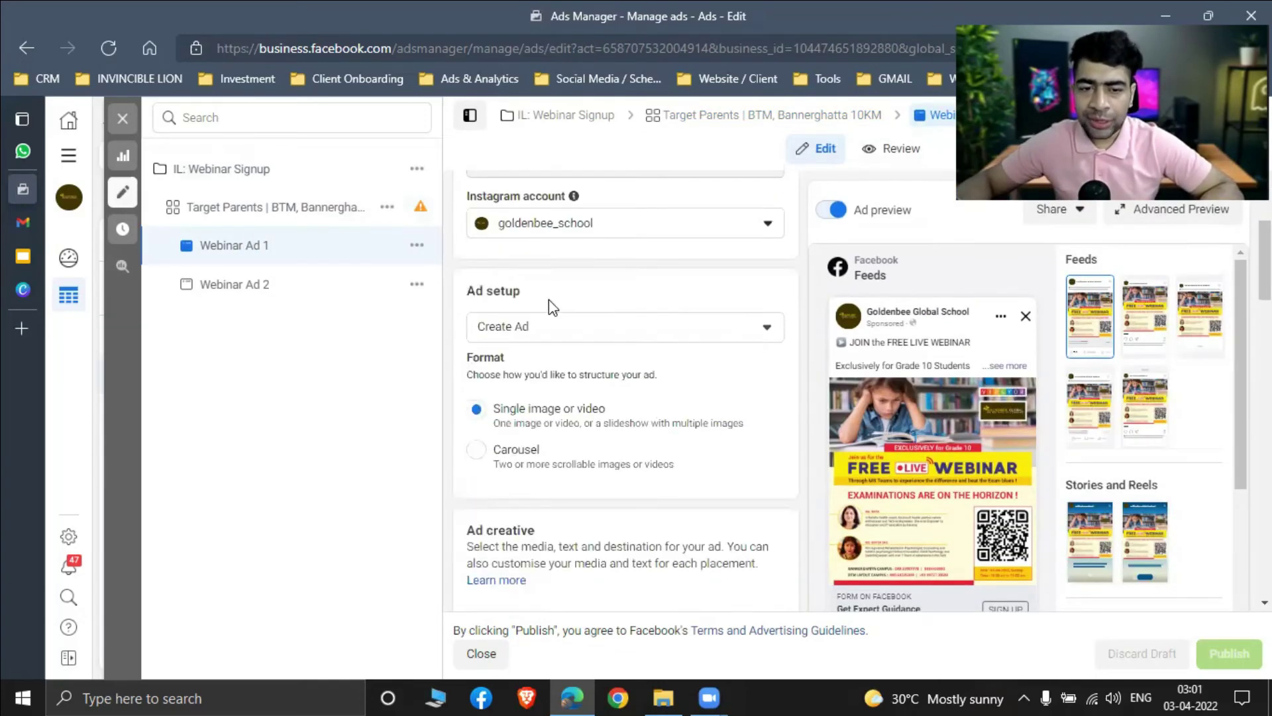
scroll(548, 299, up, 2)
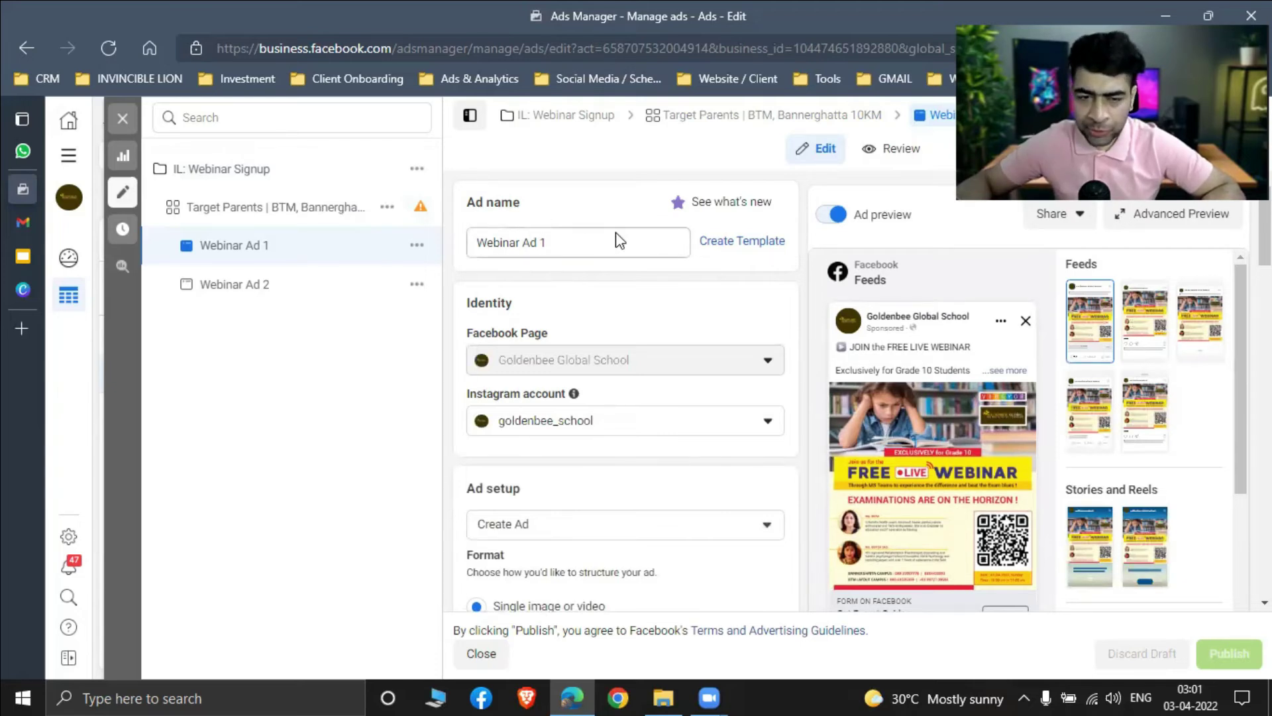
scroll(616, 241, down, 1)
scroll(516, 304, down, 1)
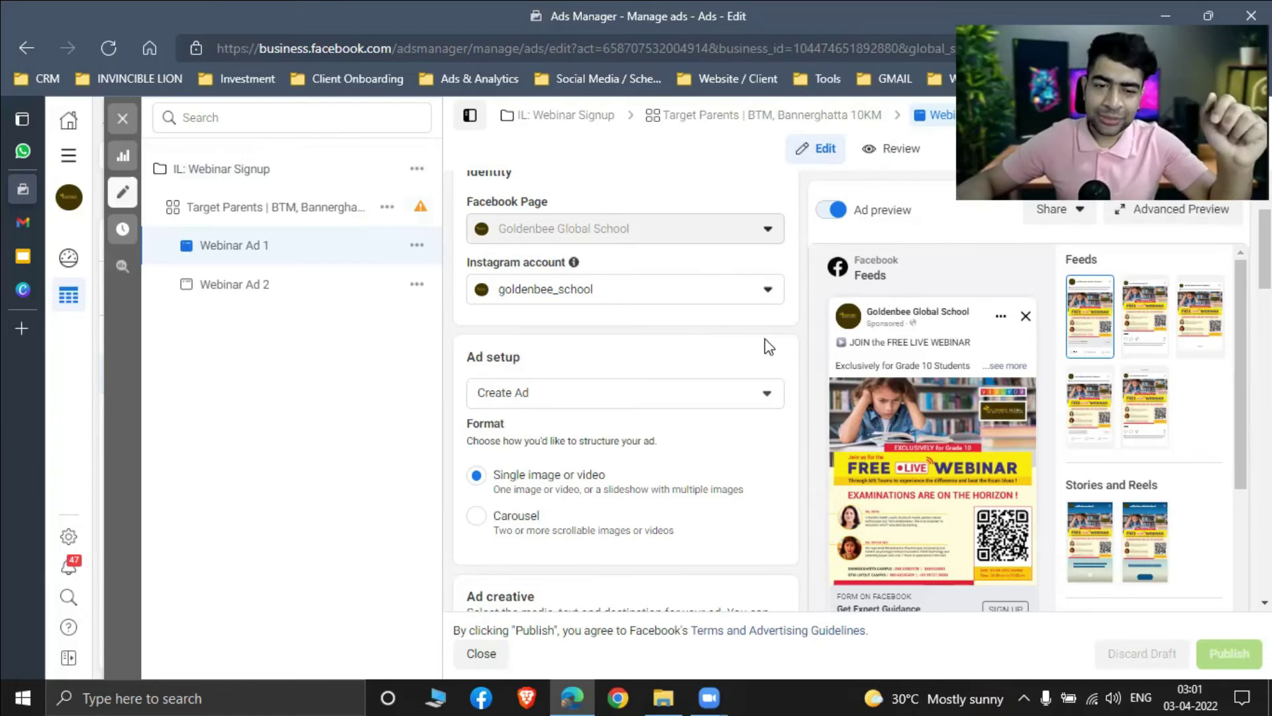
scroll(524, 240, down, 2)
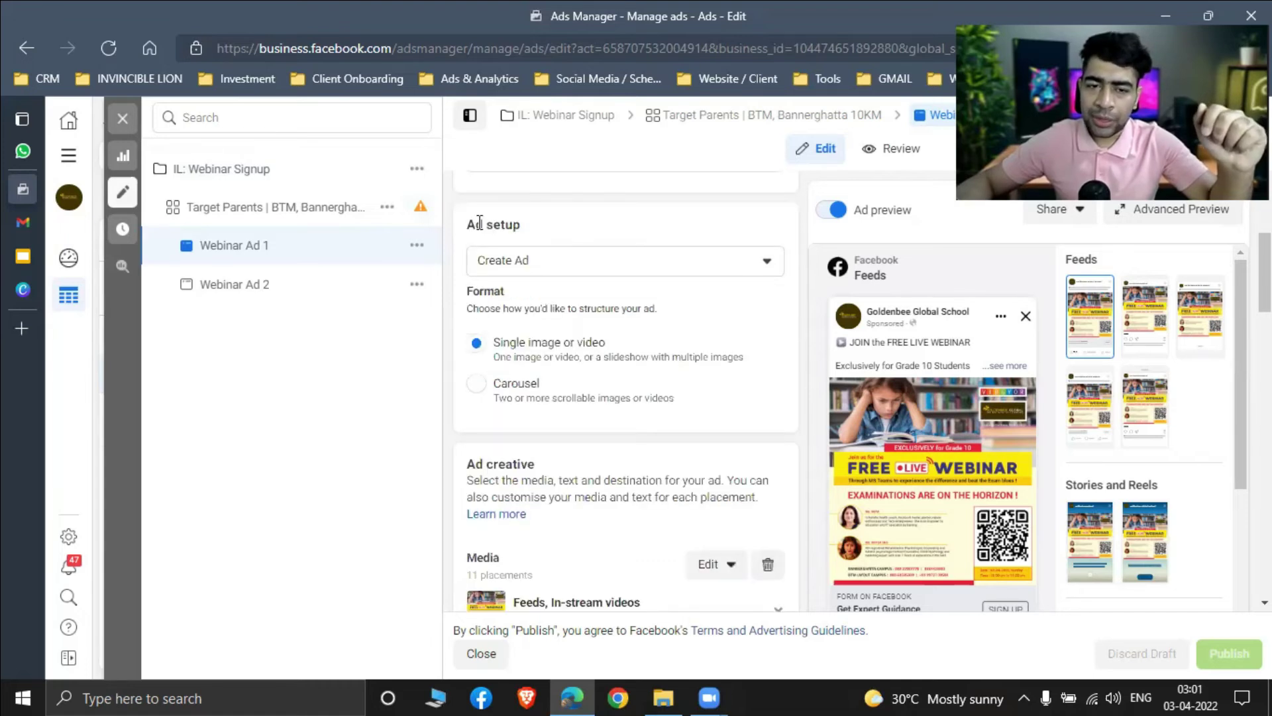
triple_click(590, 221)
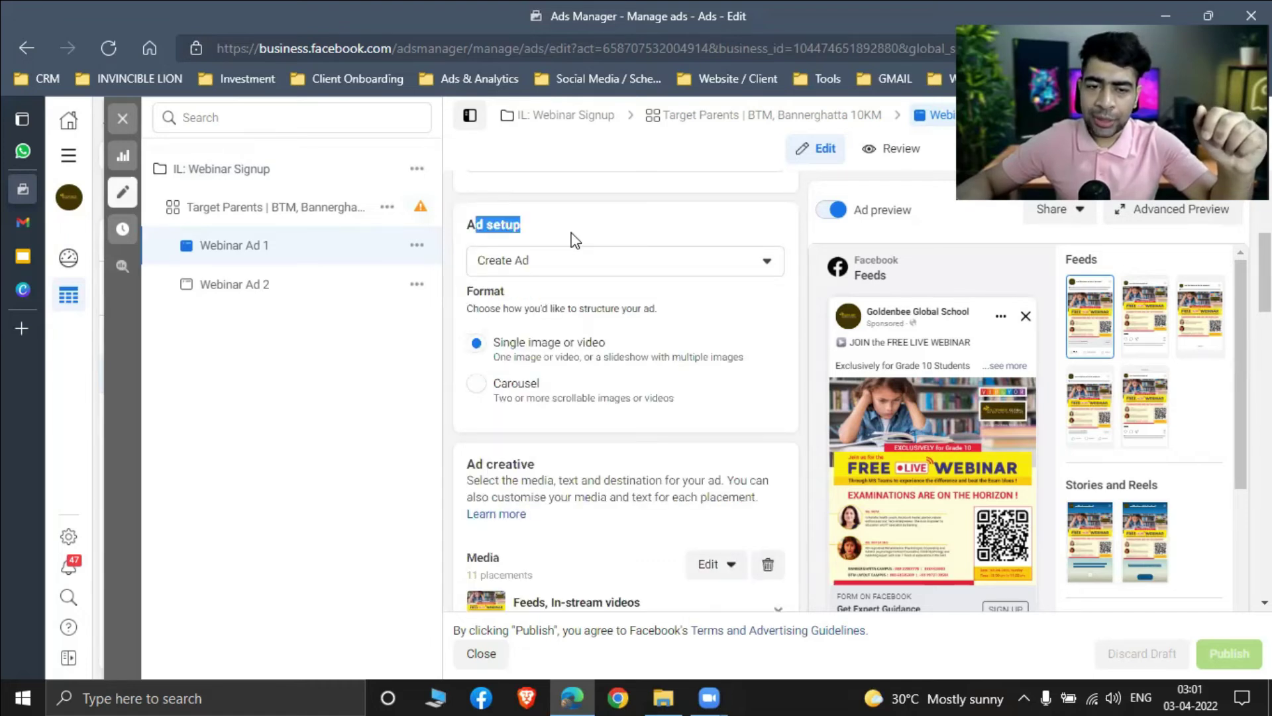
scroll(630, 369, down, 1)
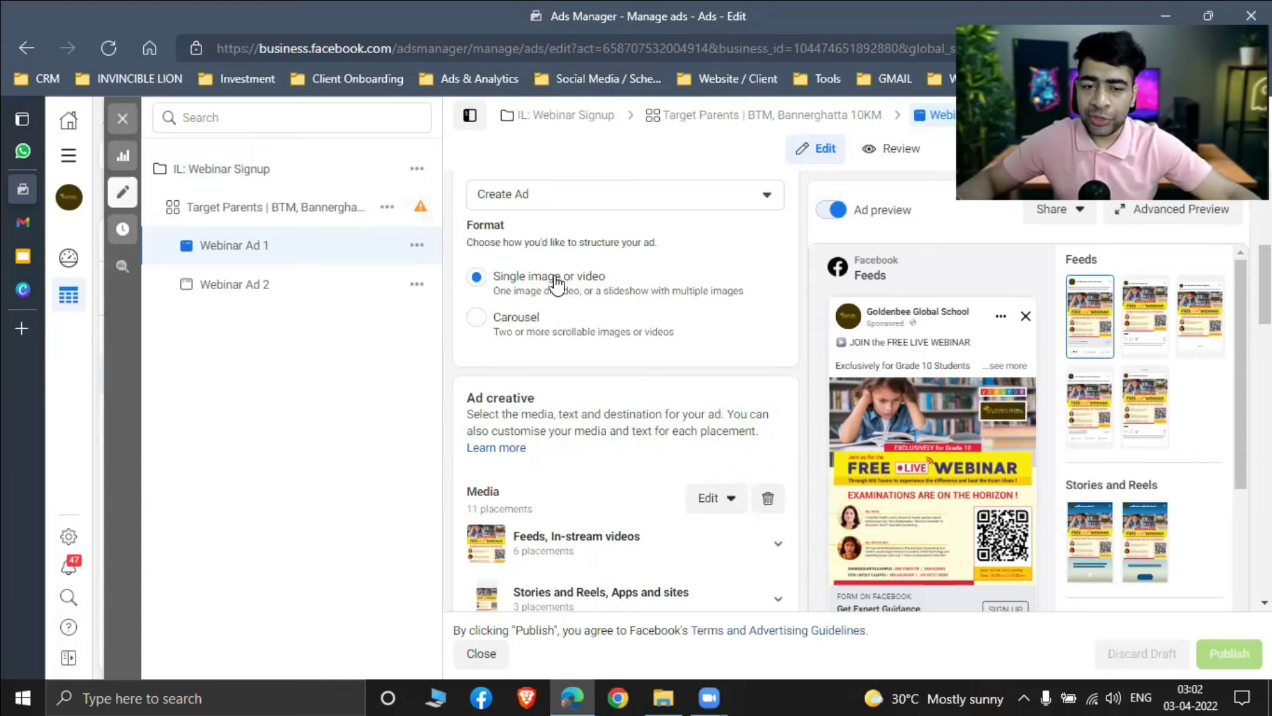
scroll(560, 284, down, 1)
scroll(560, 283, up, 1)
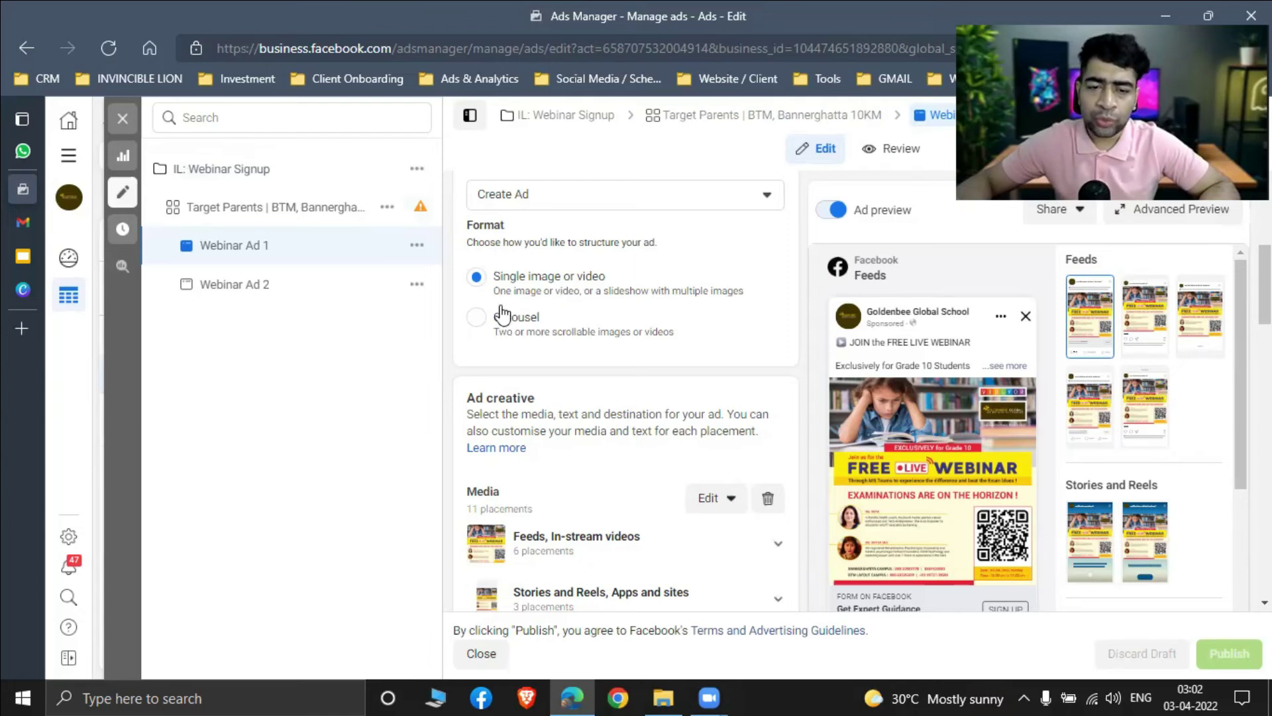
- Examine the ad creative's media for each placement group and open the primary text for editing
scroll(583, 318, down, 2)
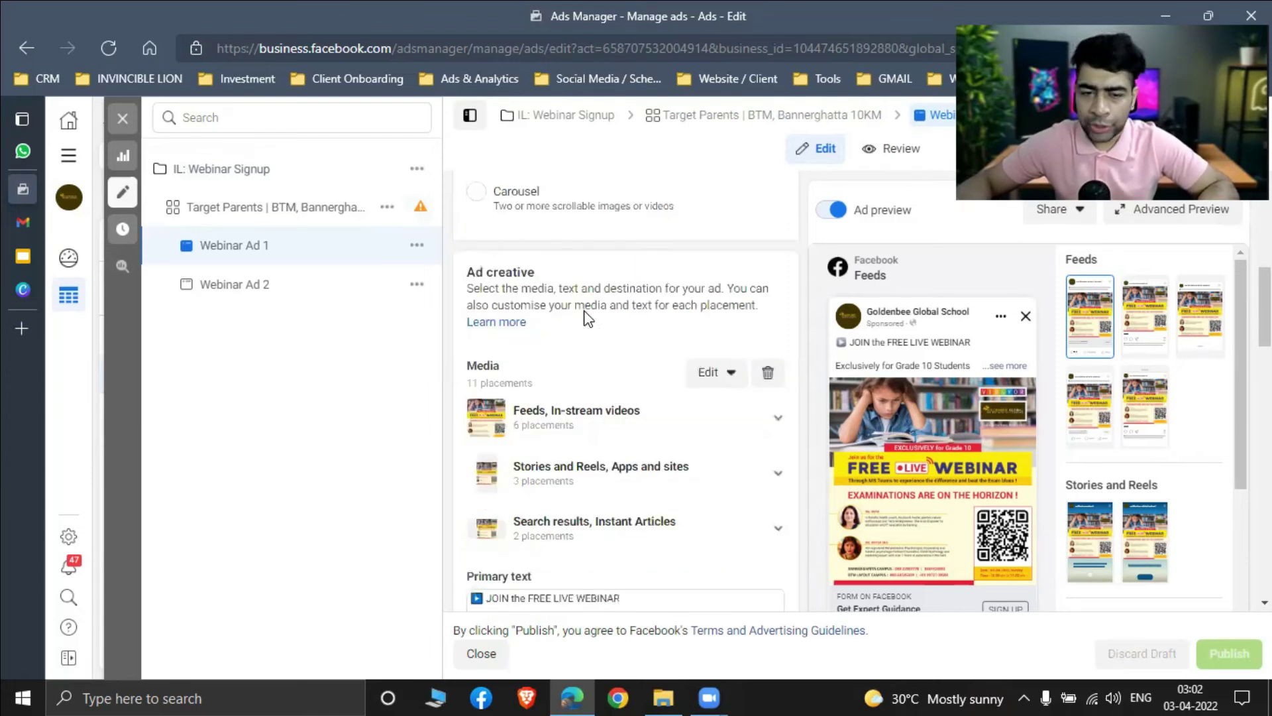
scroll(584, 319, down, 2)
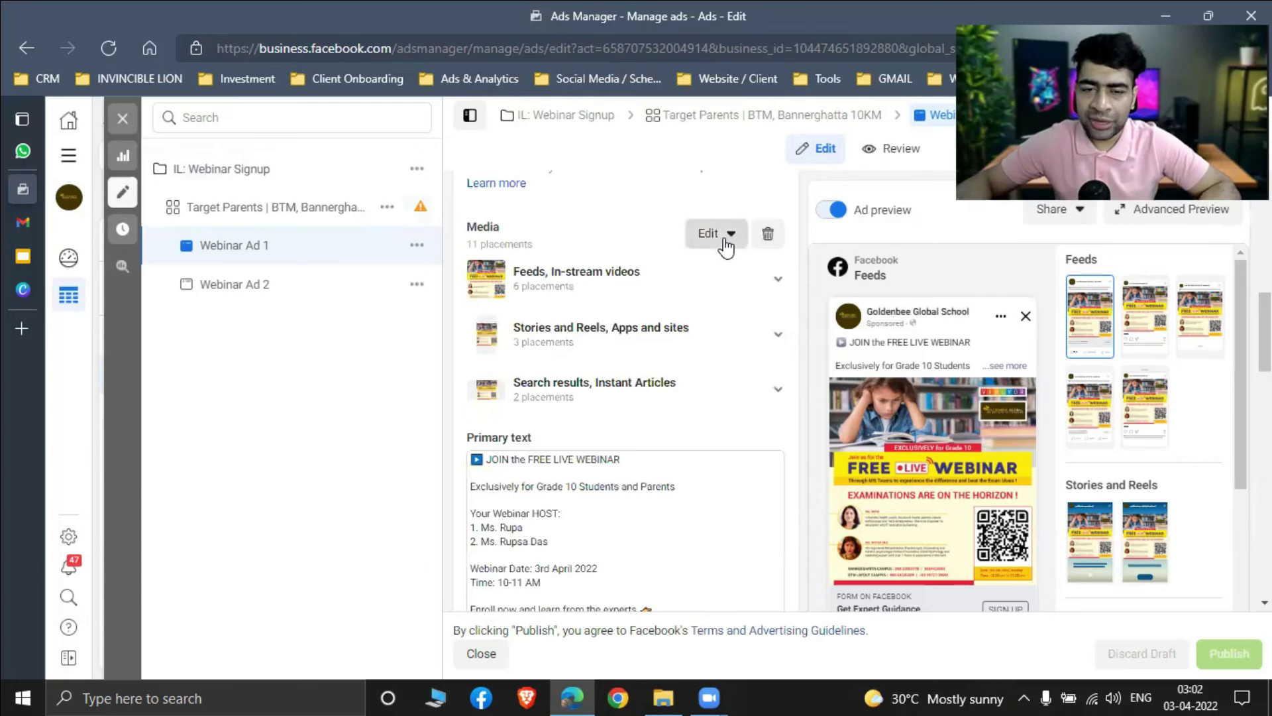
click(724, 240)
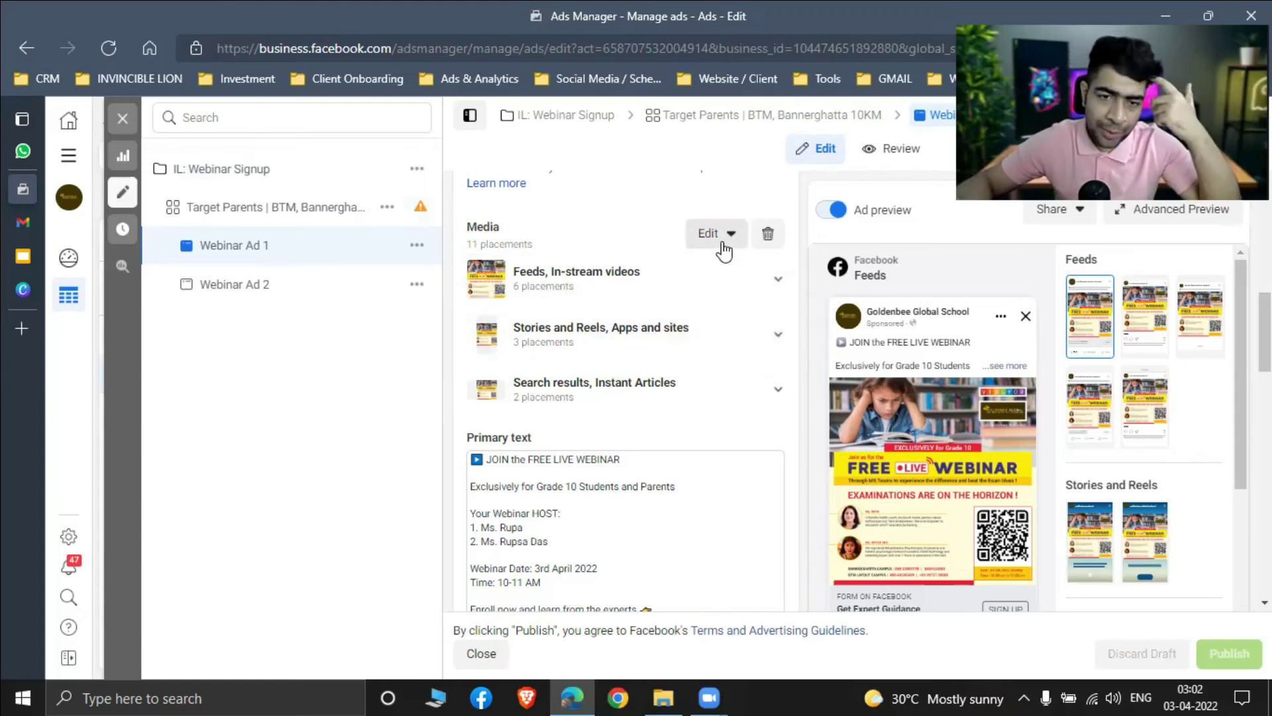
scroll(740, 291, down, 3)
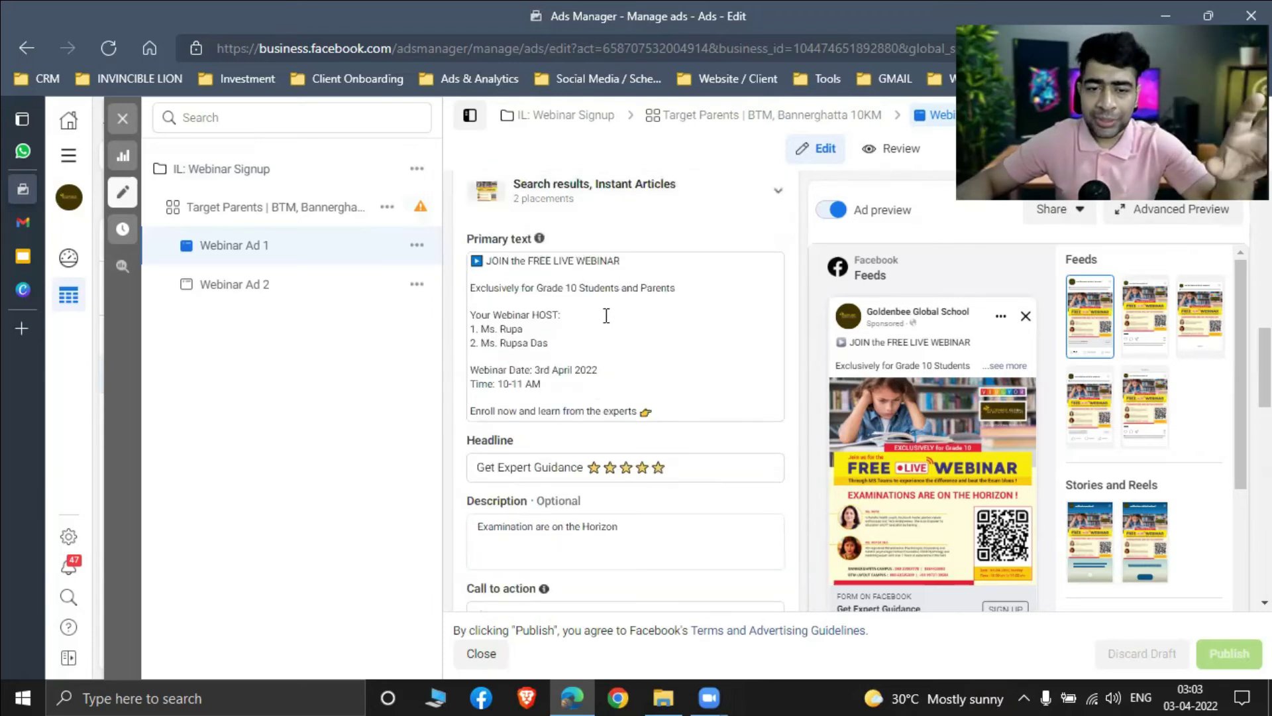
click(542, 258)
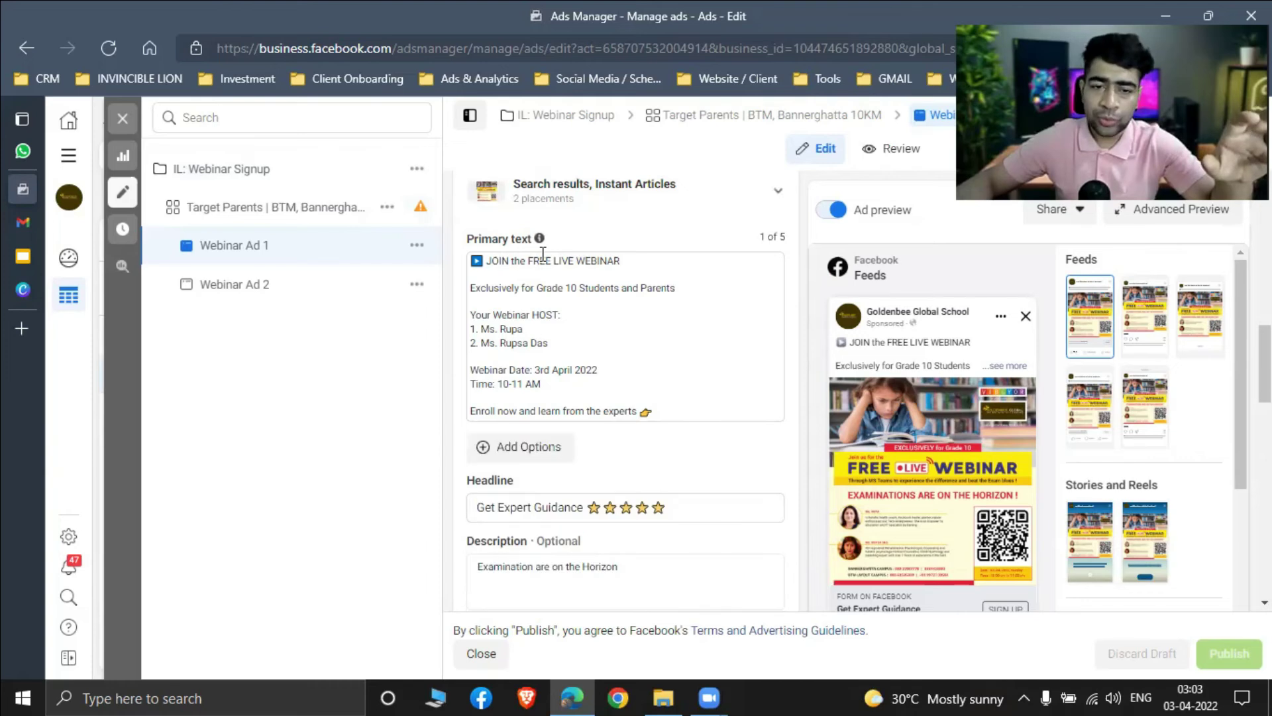
- Examine Webinar Ad 1's primary text, from the FREE LIVE WEBINAR opening line through the event details, and its limit on text options
click(485, 258)
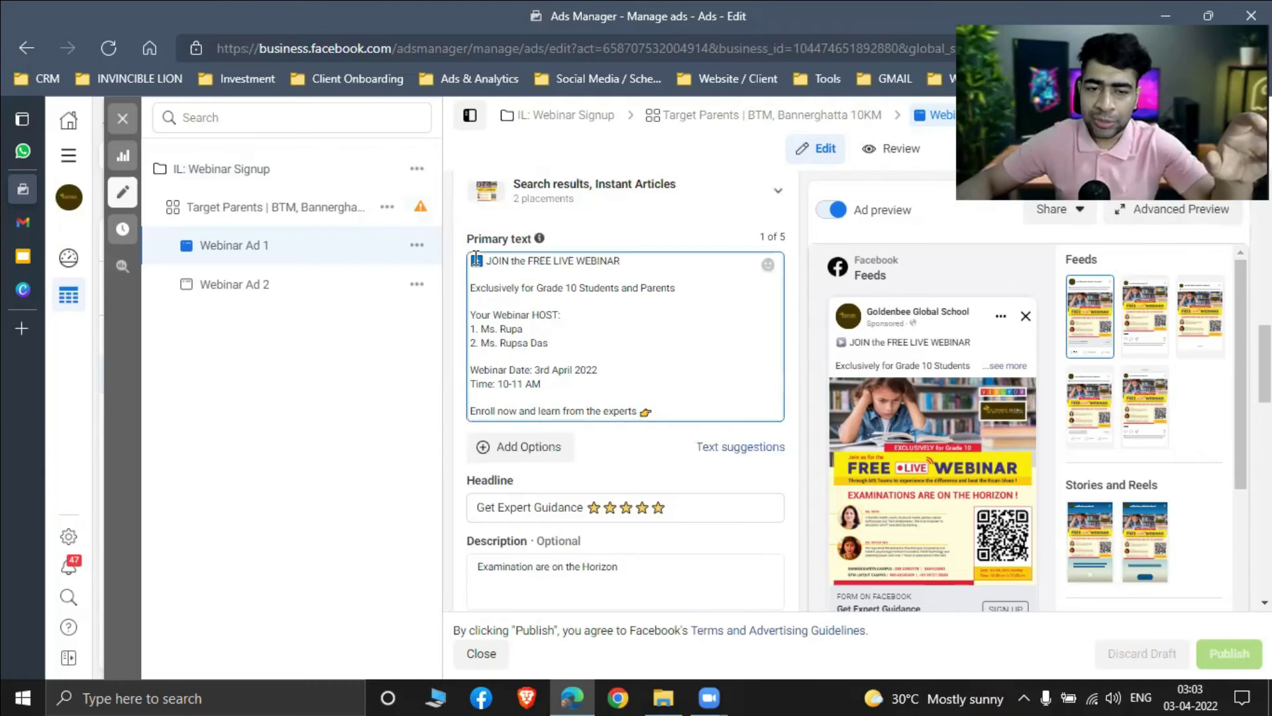
triple_click(643, 259)
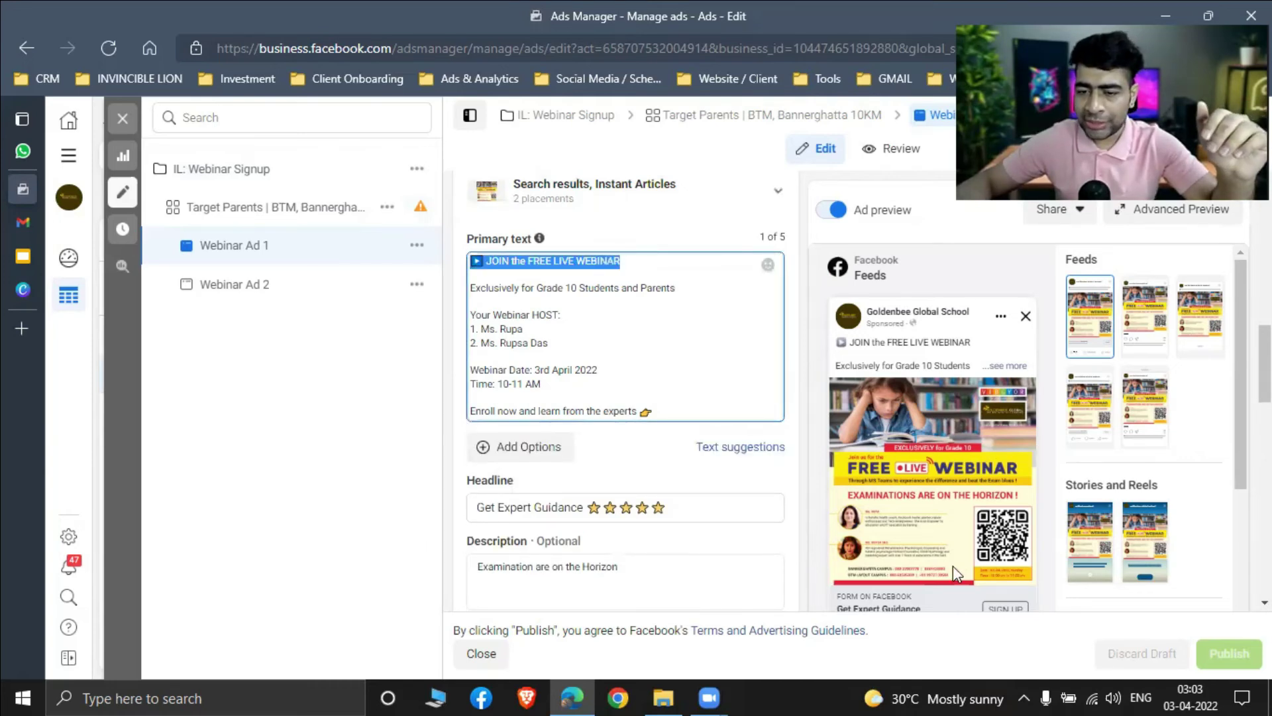
mouse_move(915, 494)
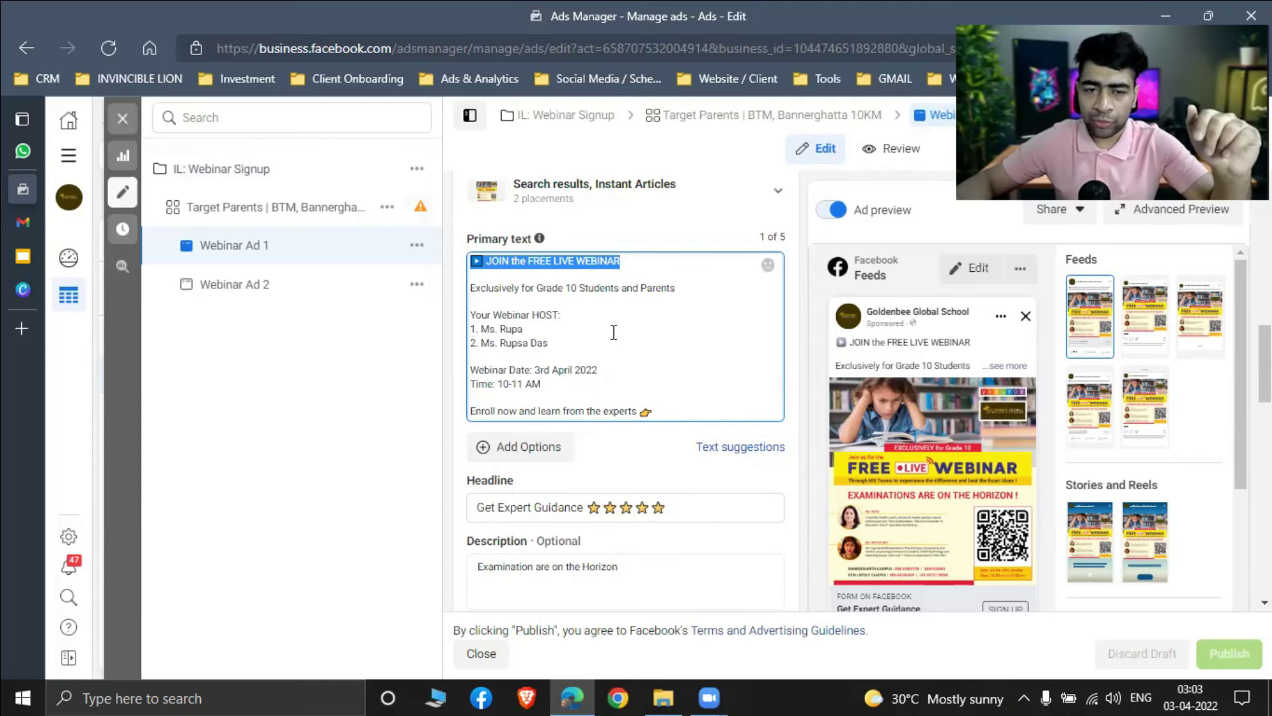
click(524, 291)
shift+click(691, 437)
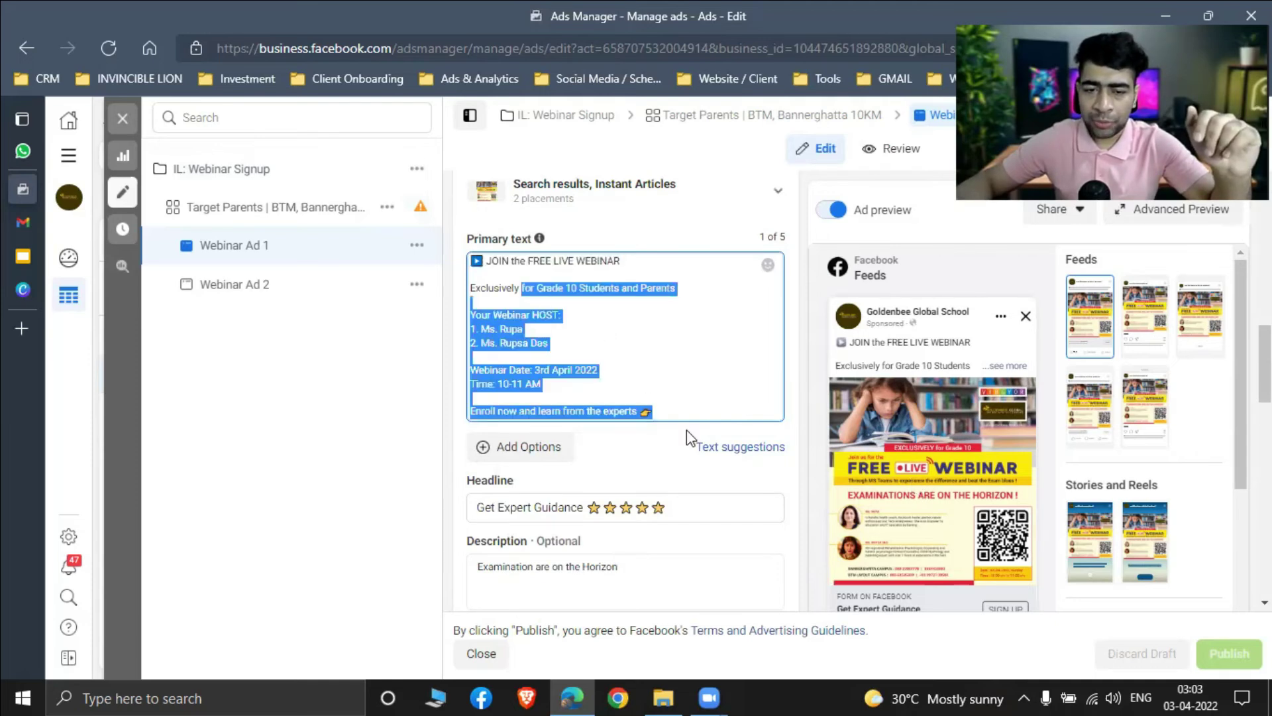
click(632, 331)
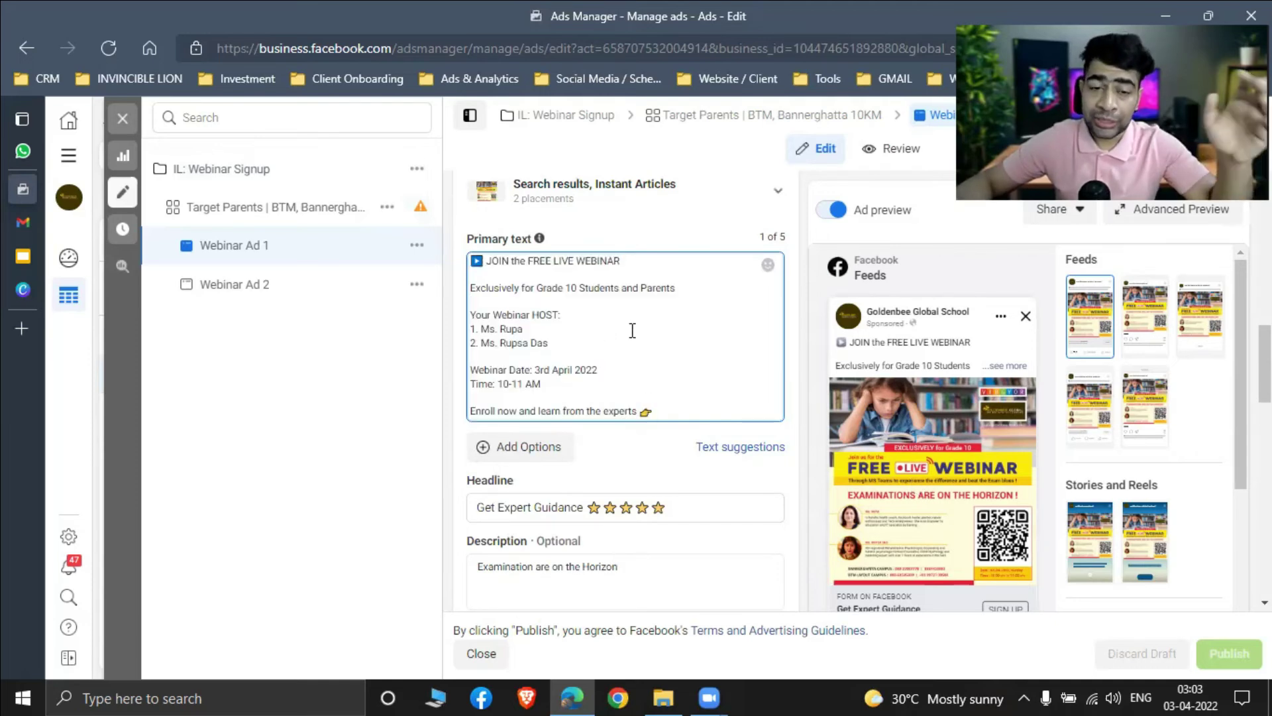
key(ctrl+a)
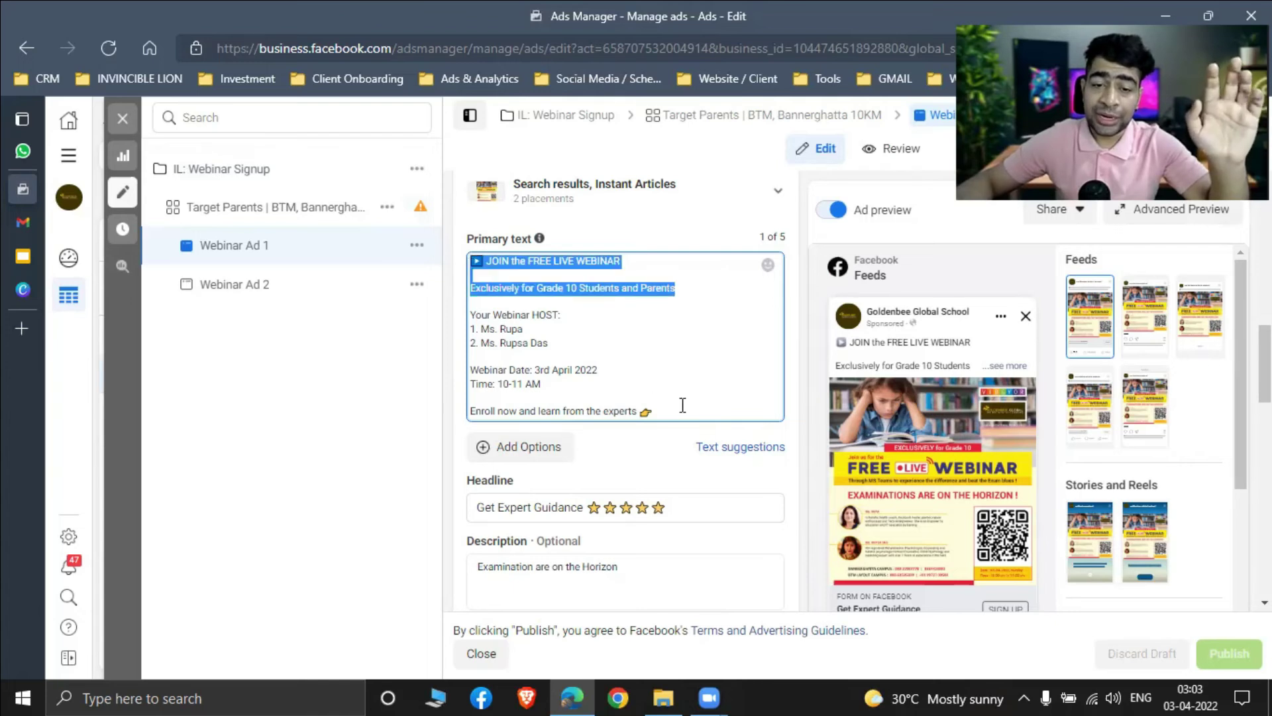
click(537, 264)
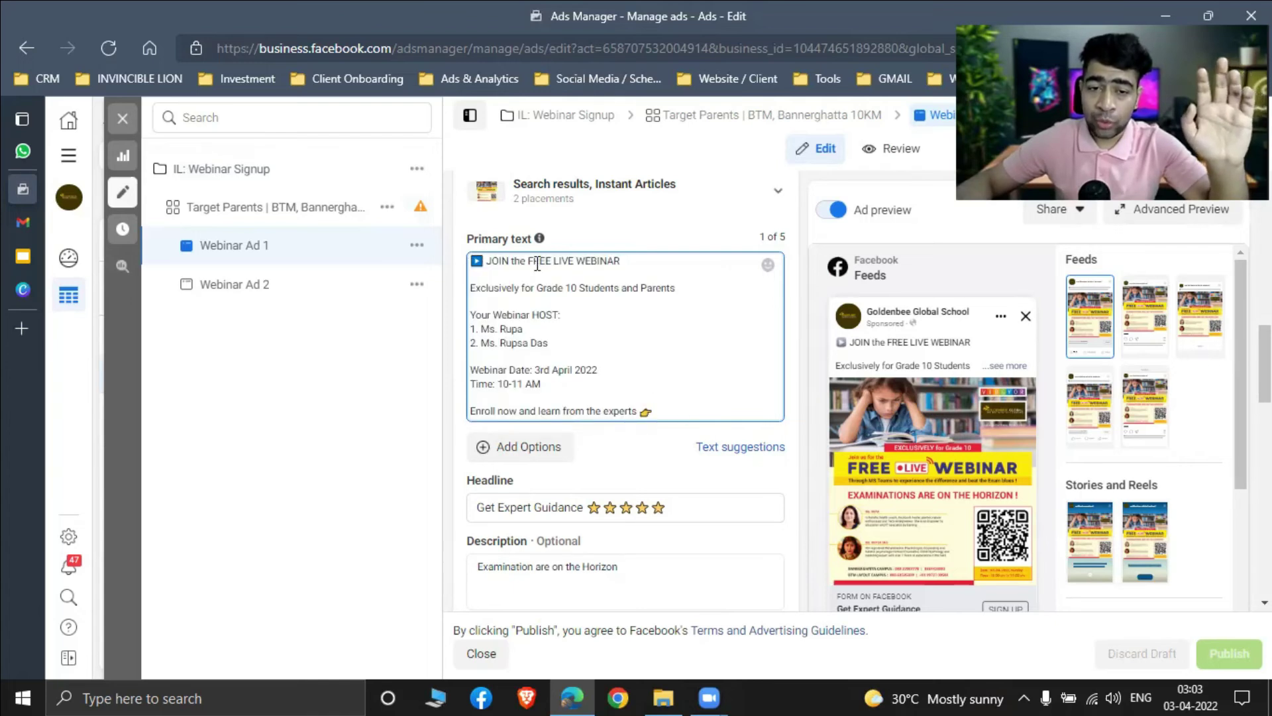
triple_click(538, 264)
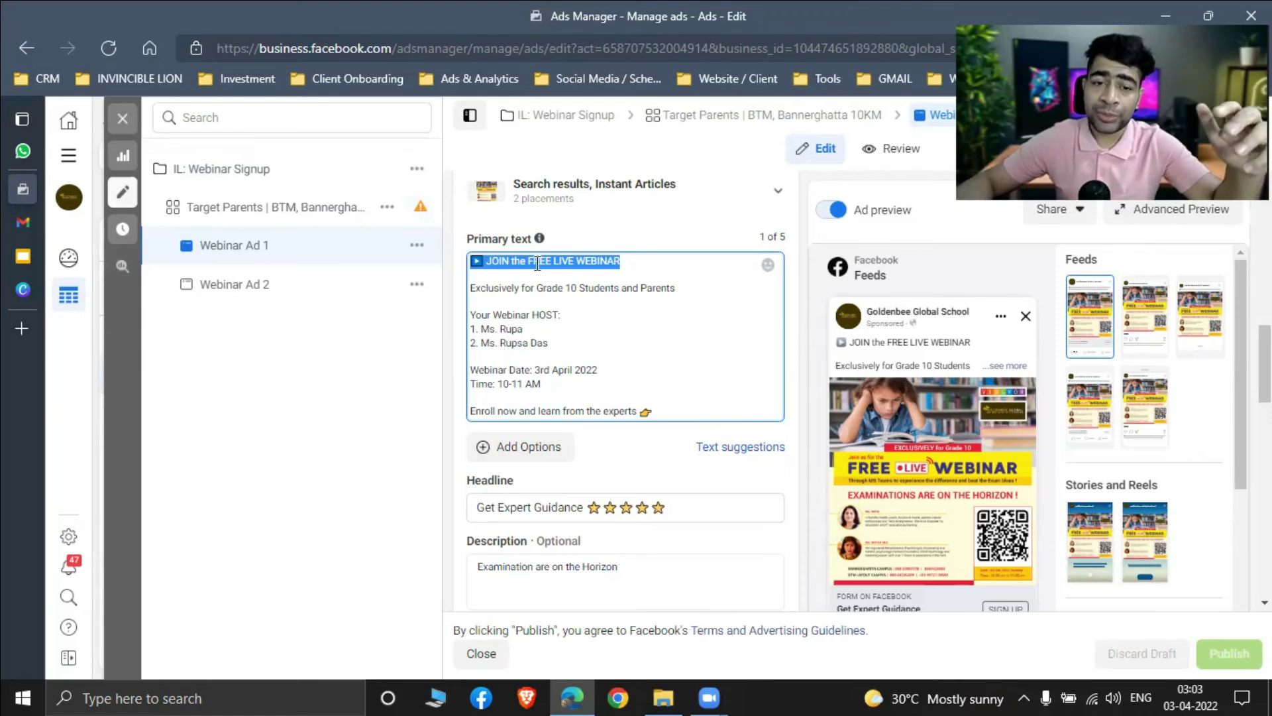
click(629, 344)
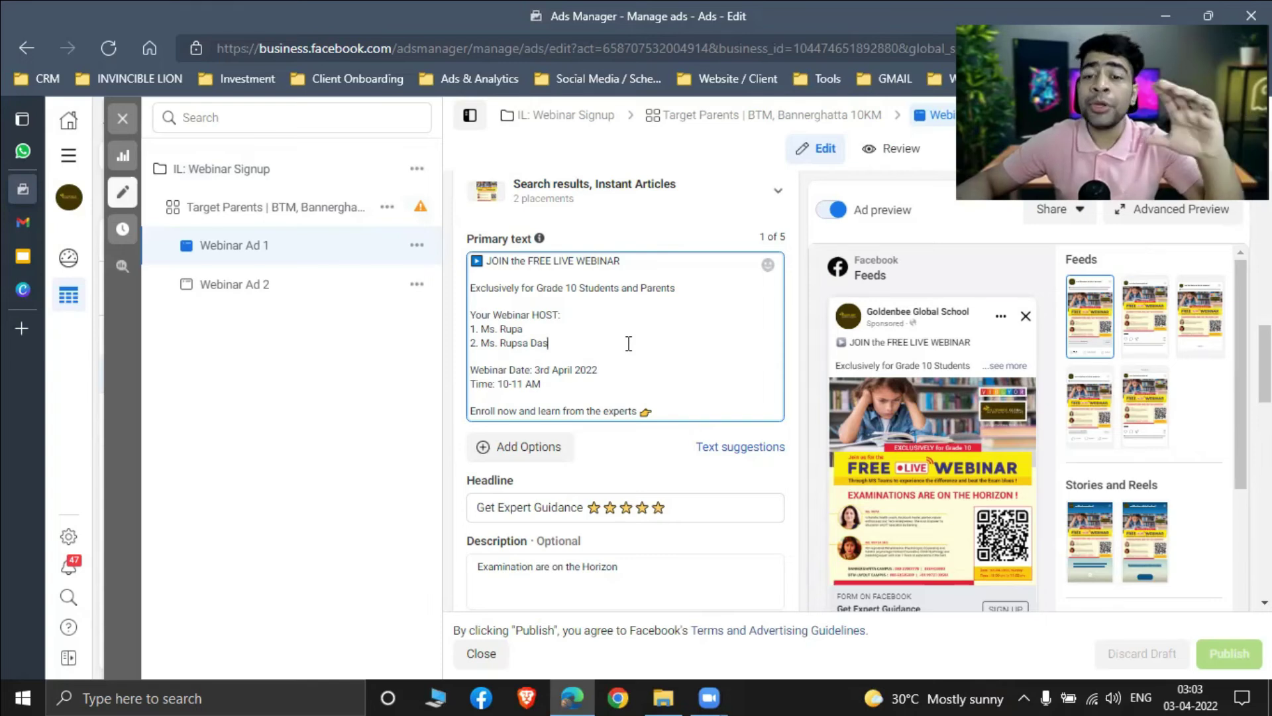
triple_click(785, 240)
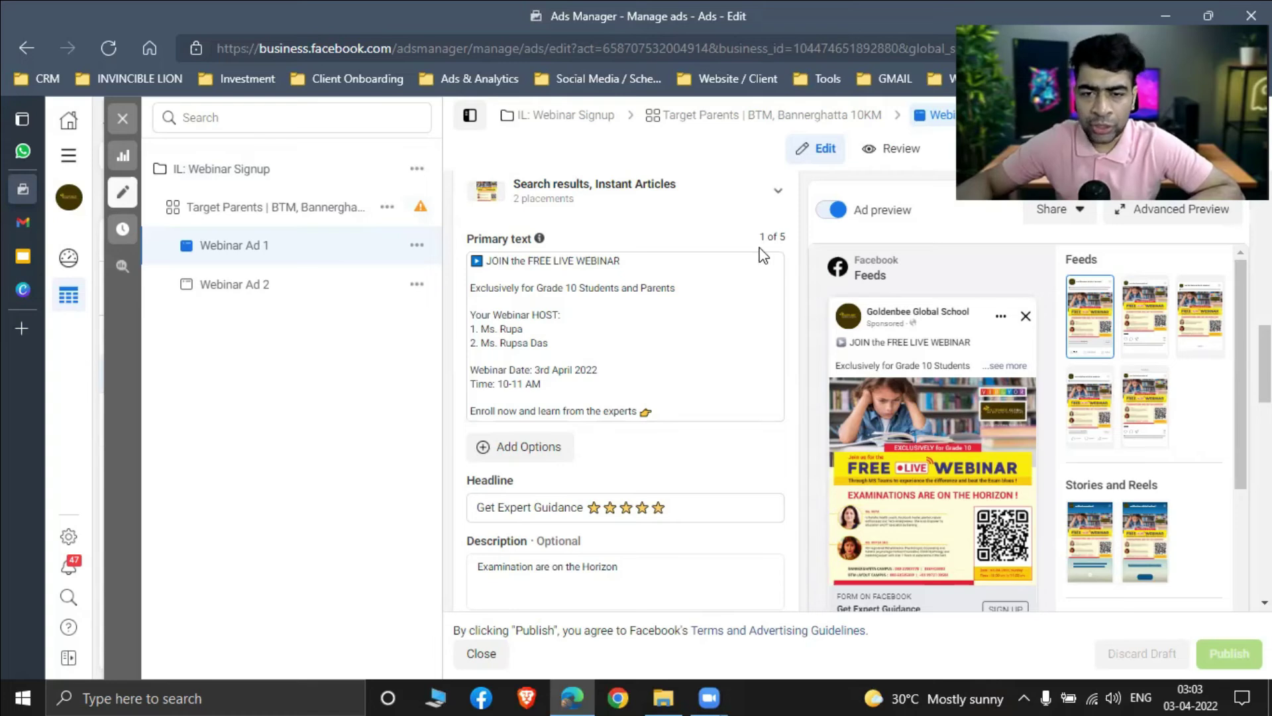
drag(761, 250, 795, 238)
- Review the ad's headline, description and destination sections, highlighting the star emojis at the end of the headline
scroll(793, 271, down, 2)
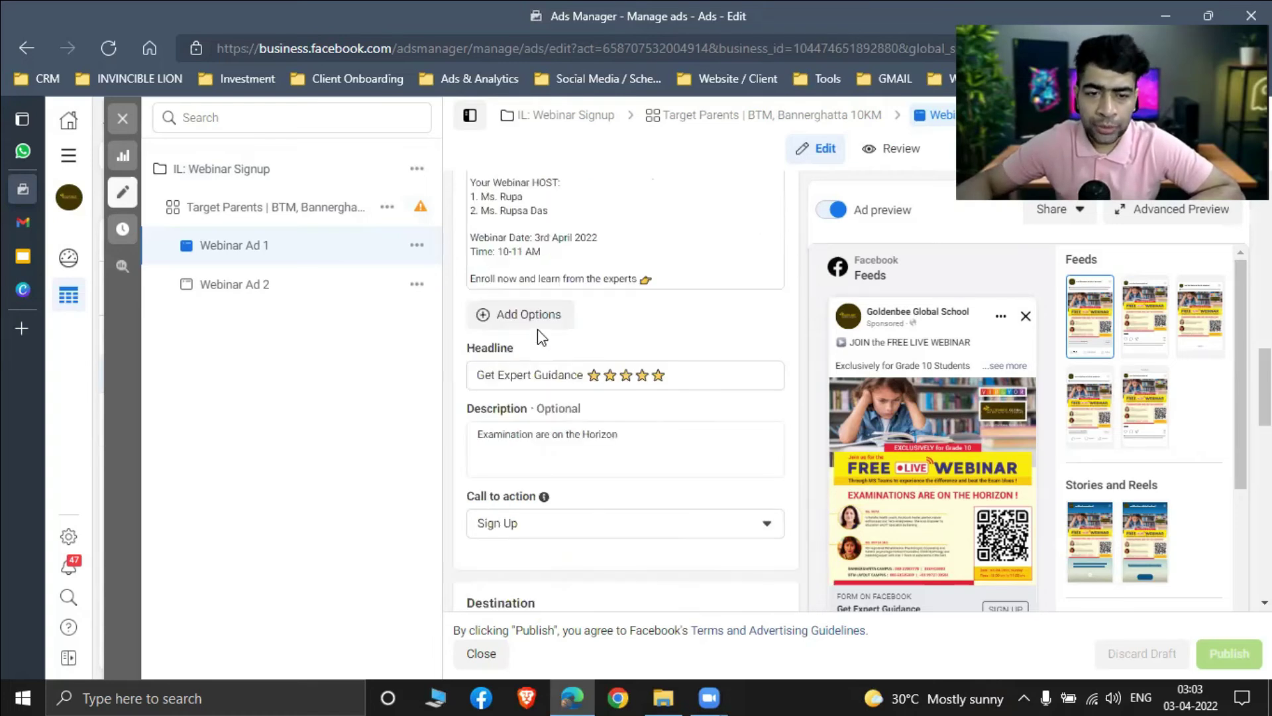
scroll(692, 344, down, 1)
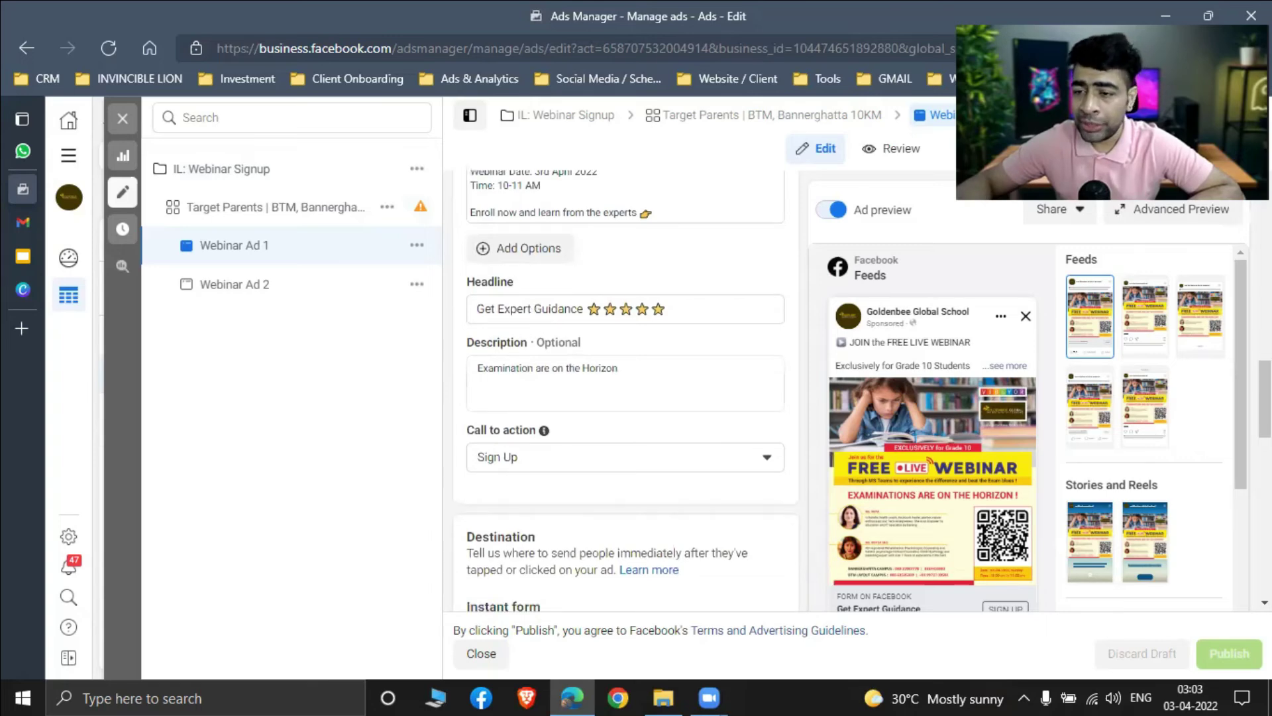
scroll(1209, 421, down, 5)
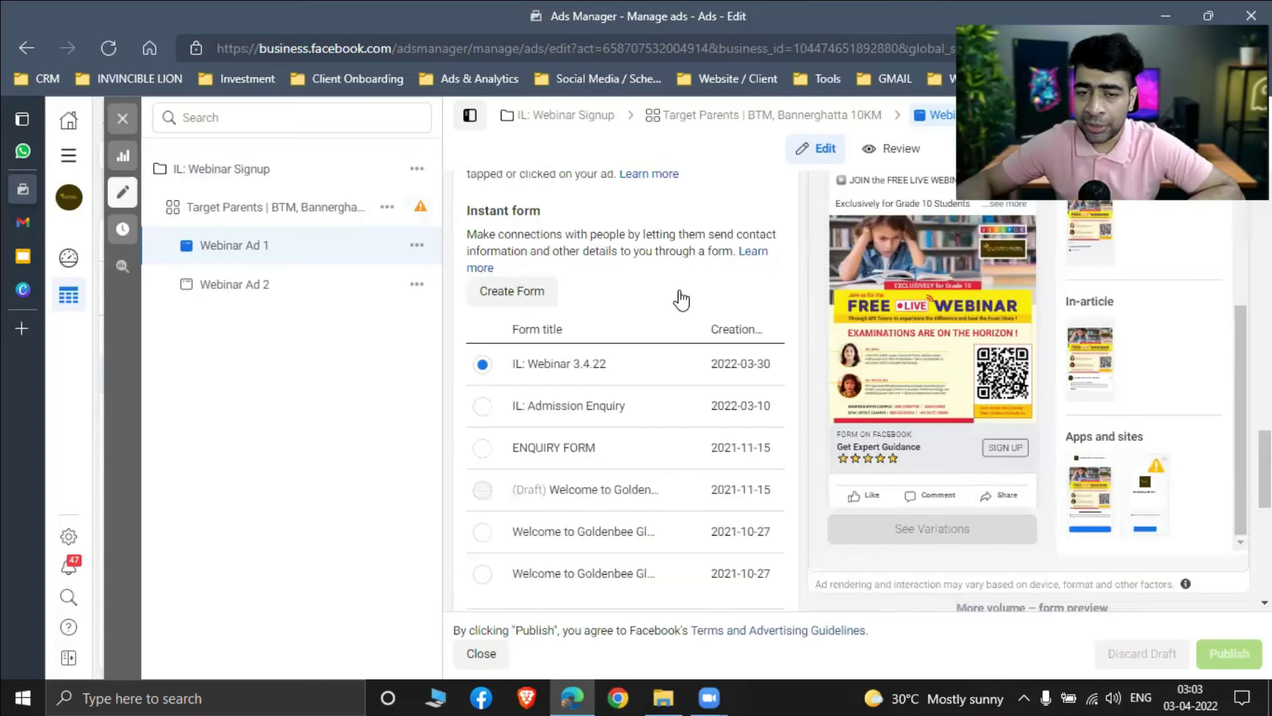
scroll(682, 299, up, 2)
scroll(605, 344, up, 3)
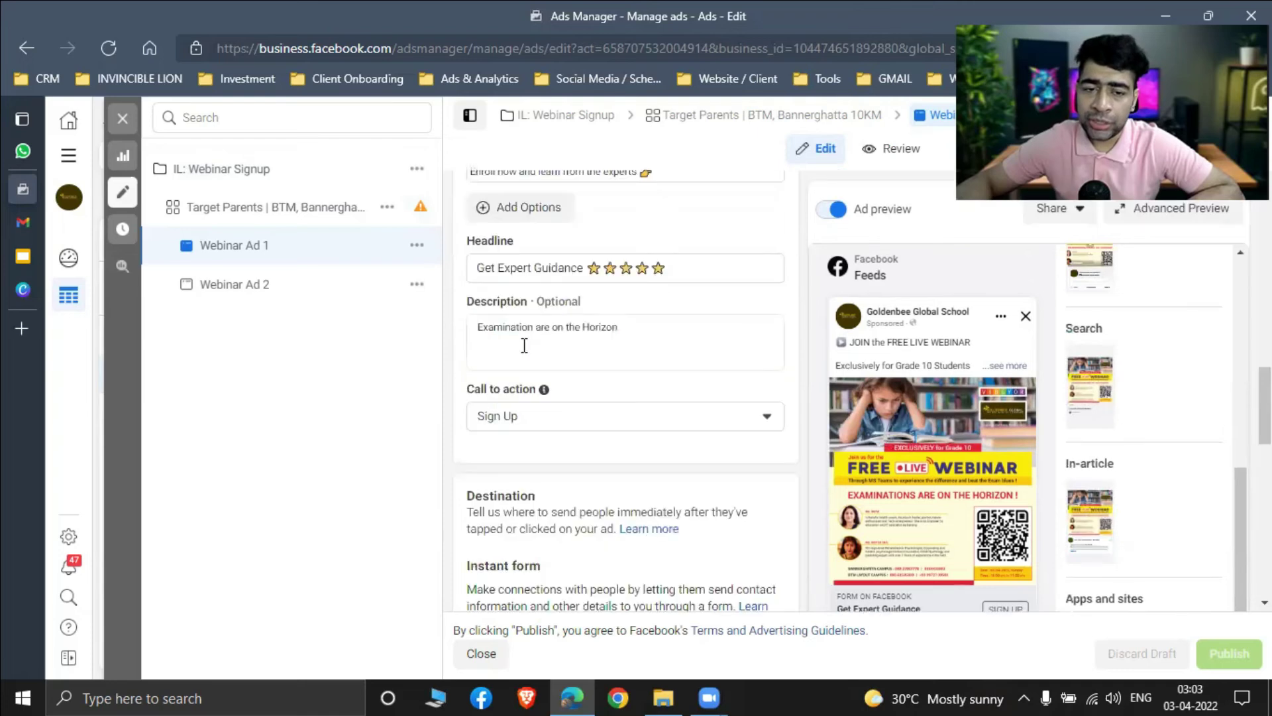
scroll(650, 406, up, 2)
scroll(604, 376, down, 1)
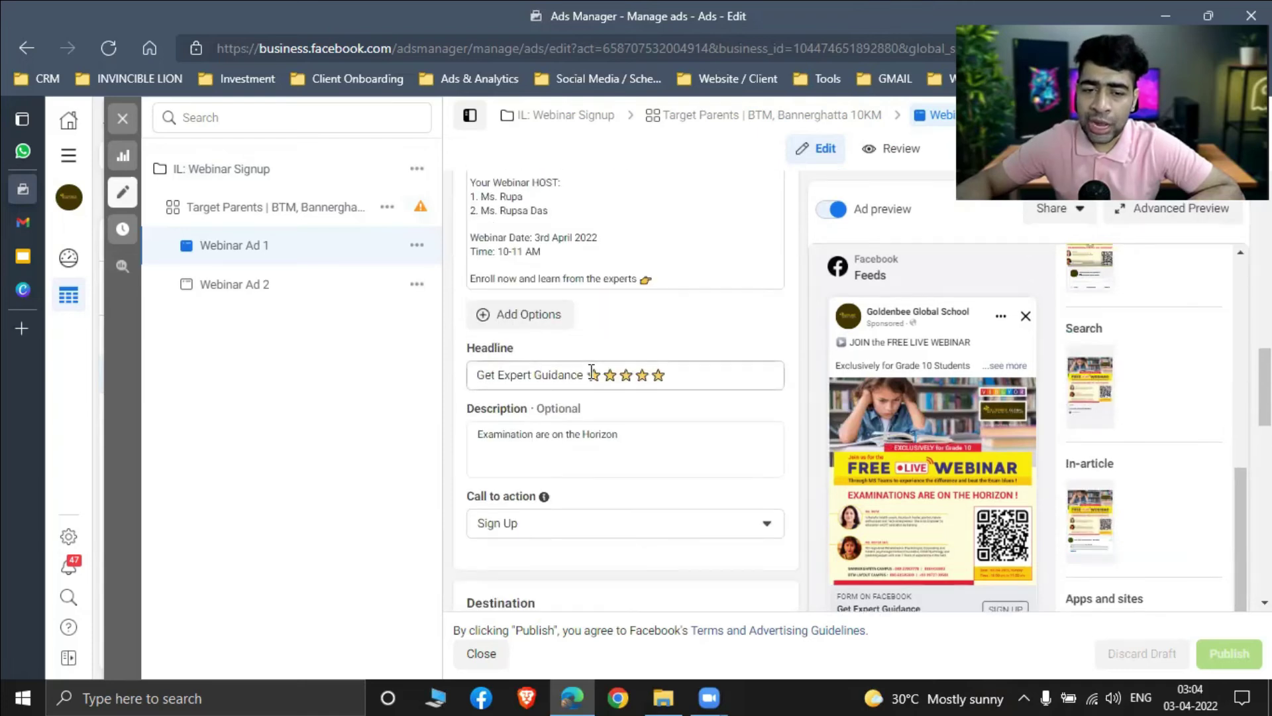
double_click(765, 368)
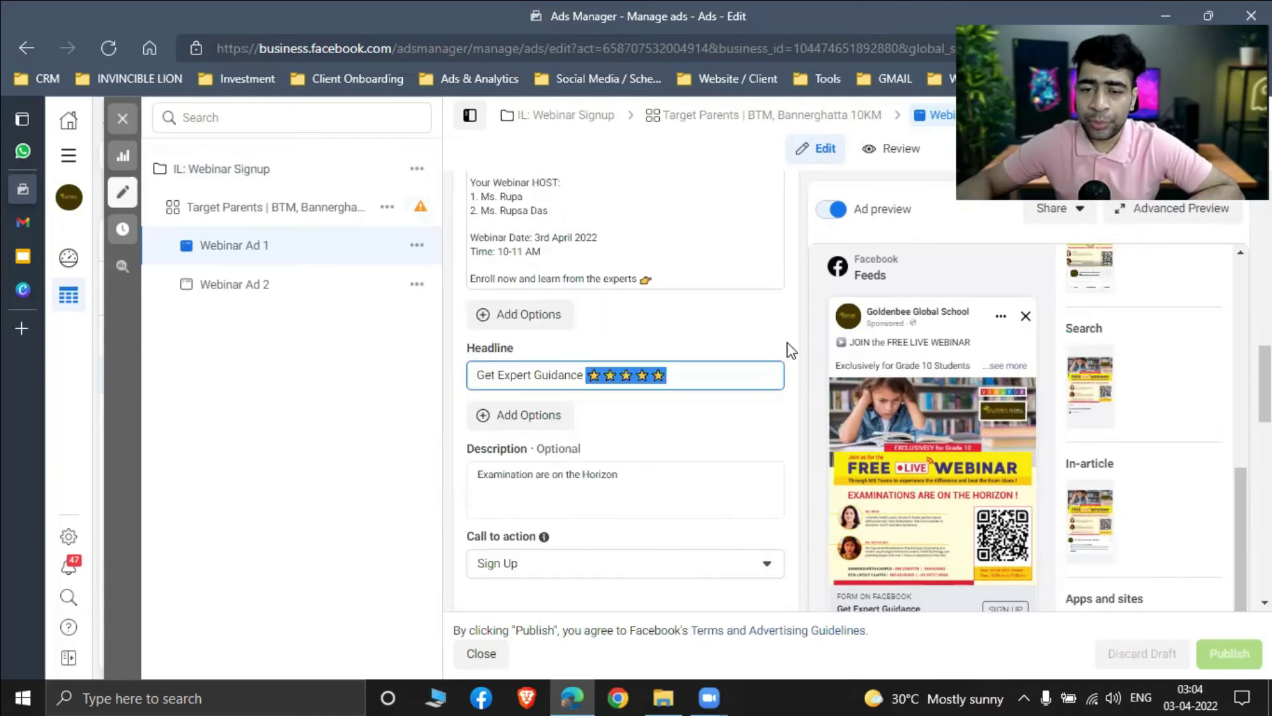
click(804, 336)
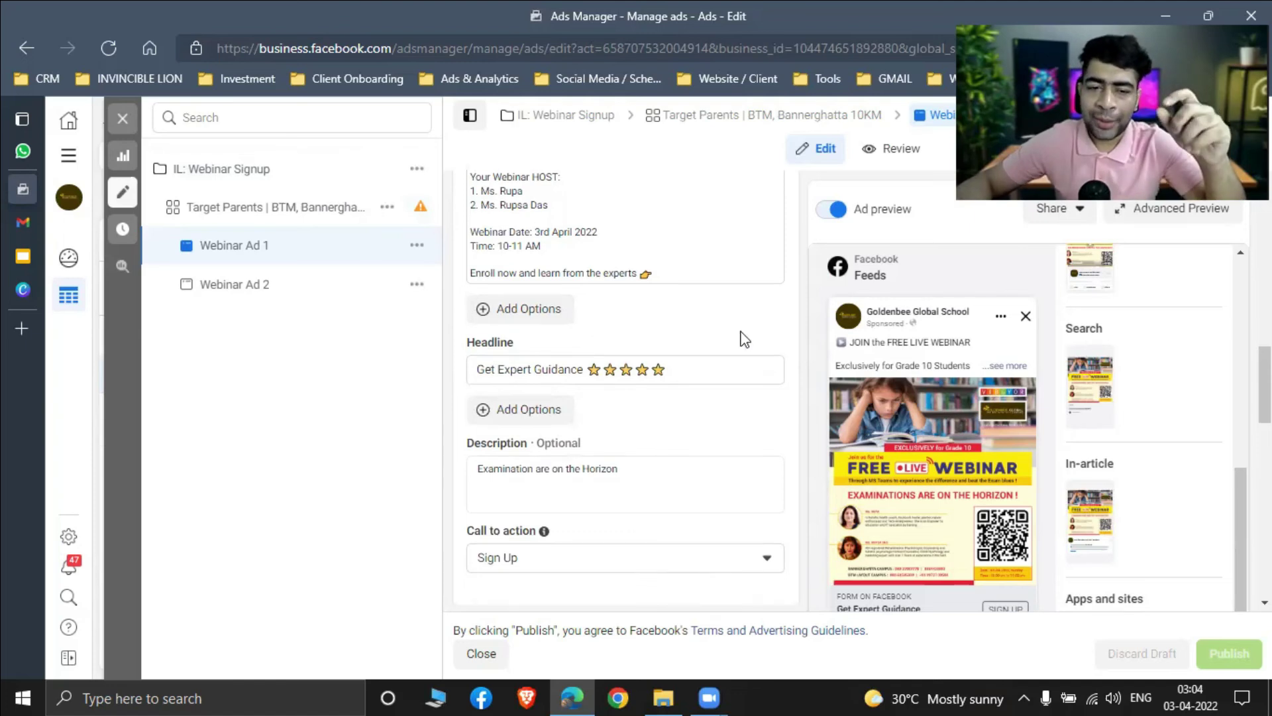
- Show the available call to action choices for the ad and leave Sign Up selected
scroll(569, 348, down, 3)
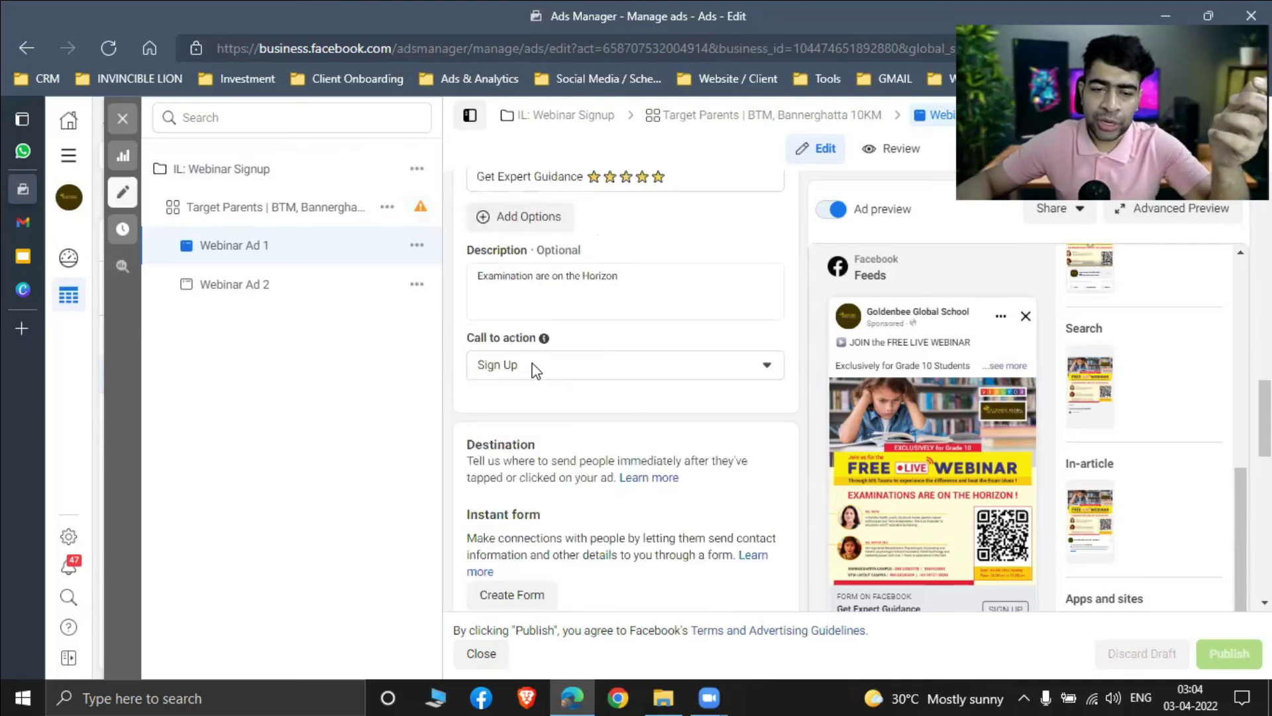
click(535, 371)
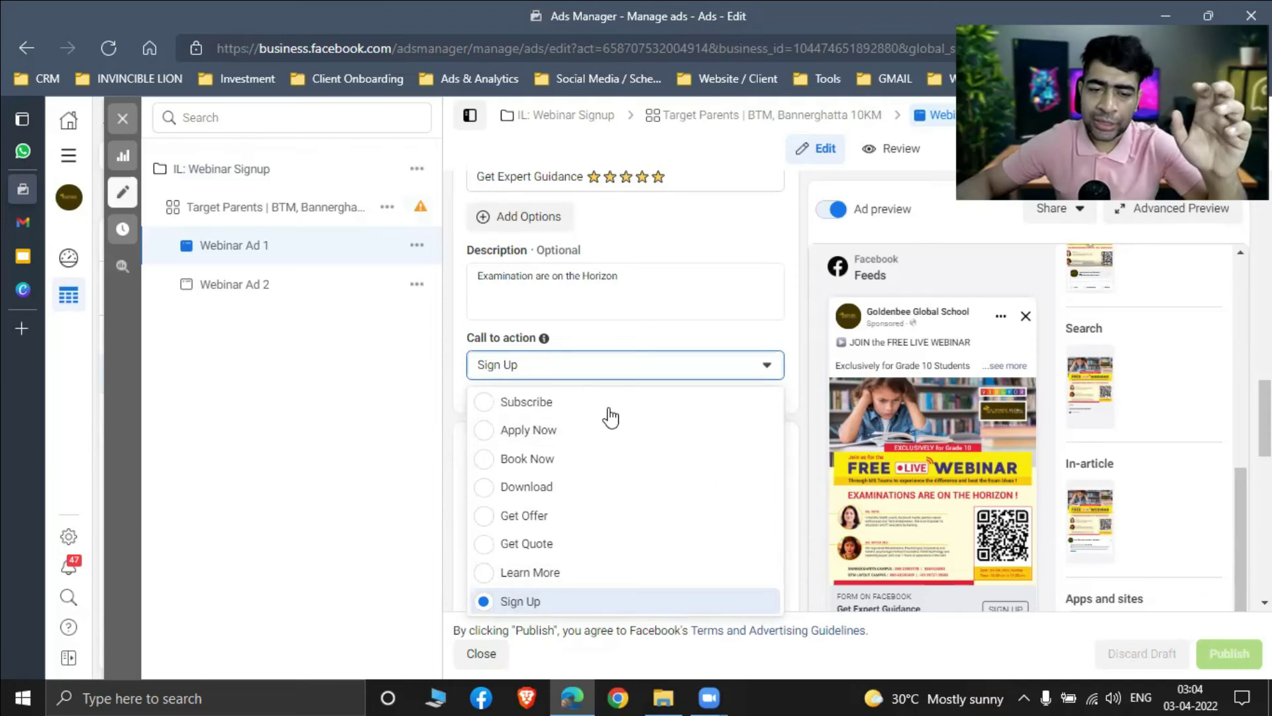
click(811, 354)
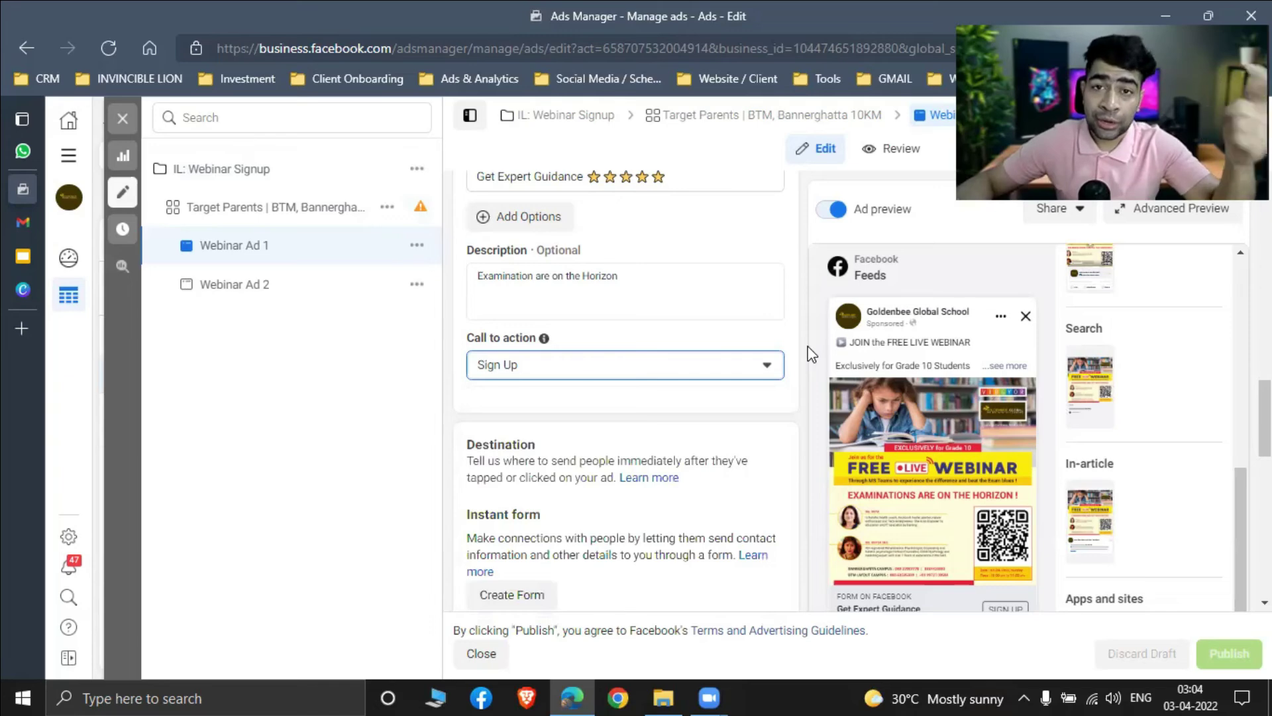
- Start a new instant form for the ad and review its name and the More volume and Higher intent form types
scroll(812, 355, down, 4)
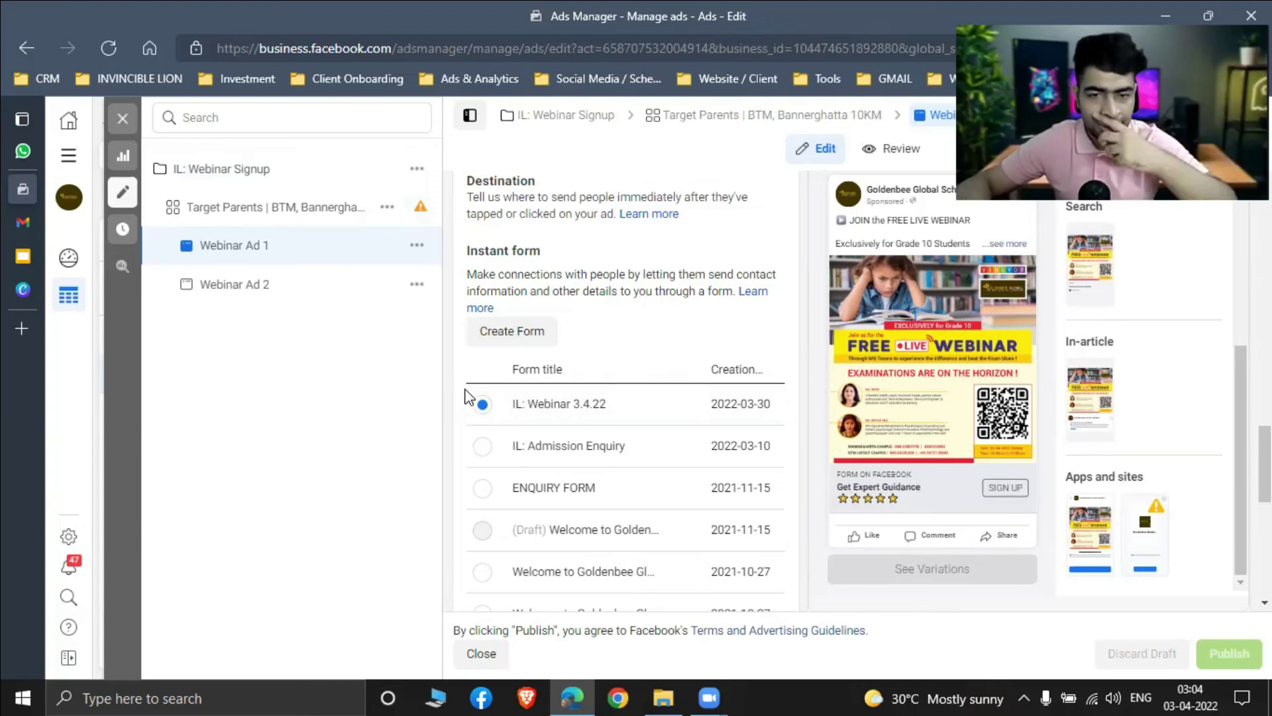
click(532, 335)
double_click(258, 250)
scroll(283, 355, down, 1)
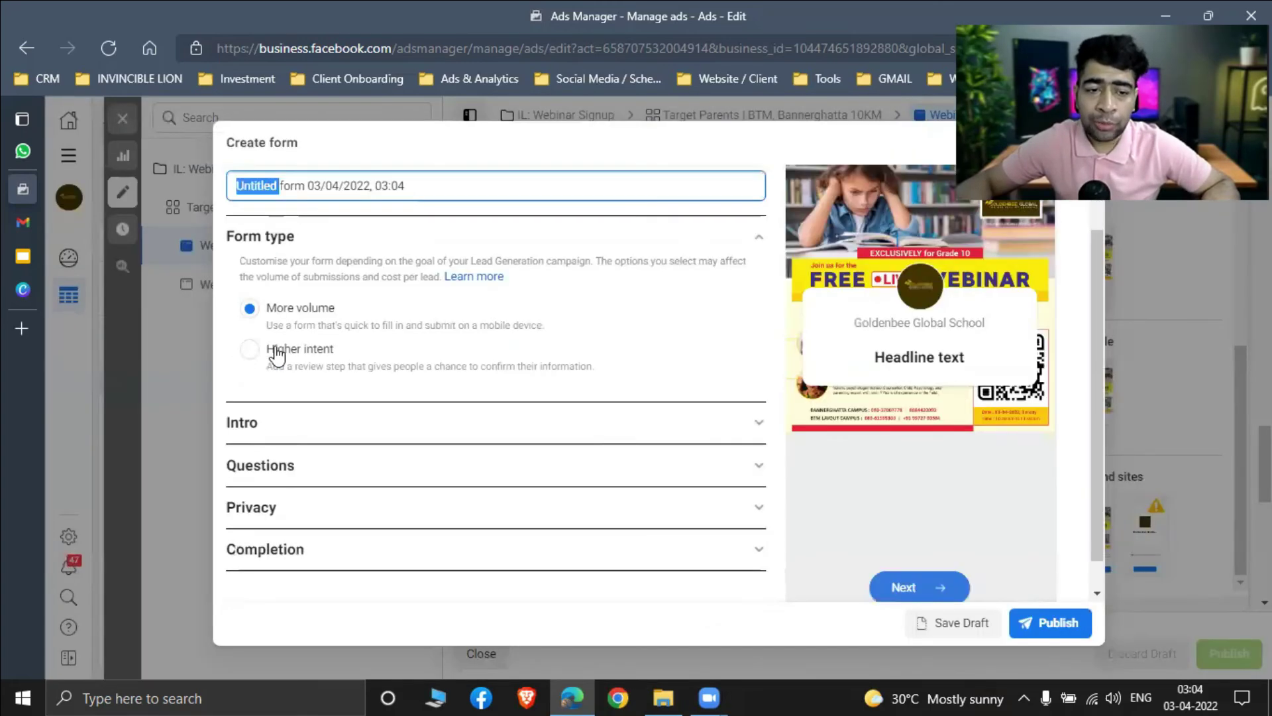
scroll(374, 318, down, 1)
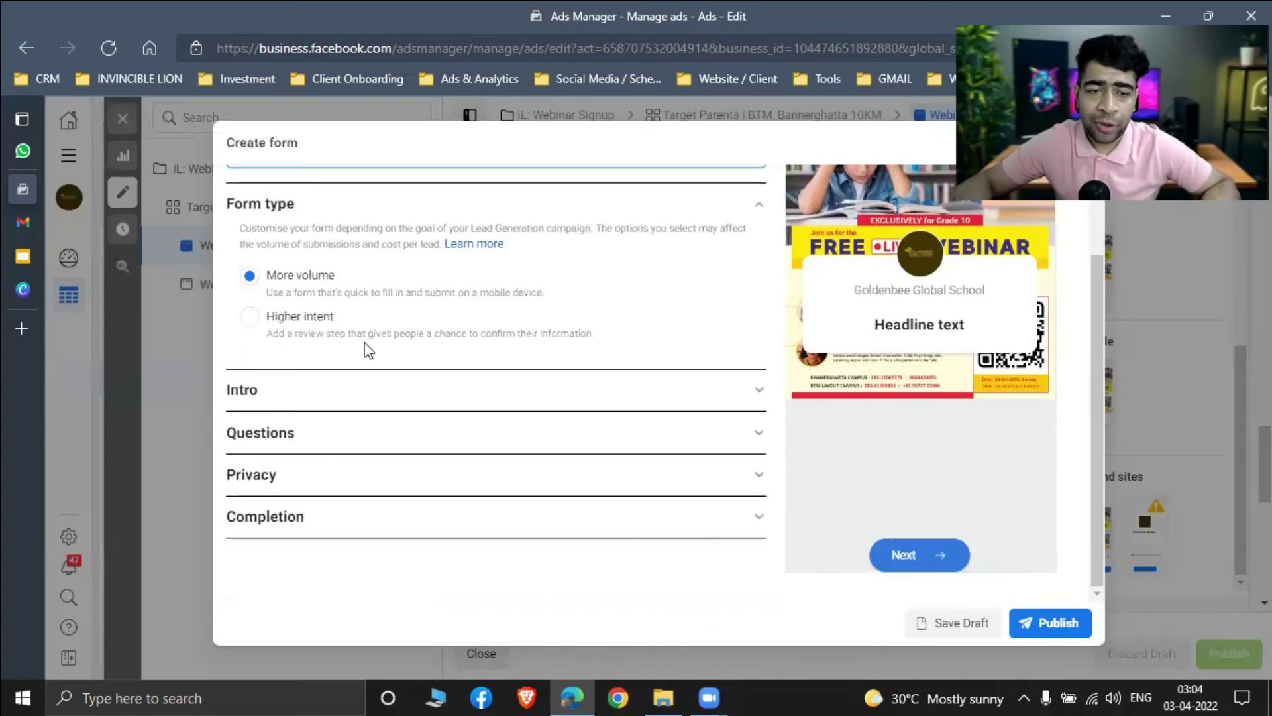
- Review the form's intro settings, covering the background image source and the greeting's headline and description
click(339, 392)
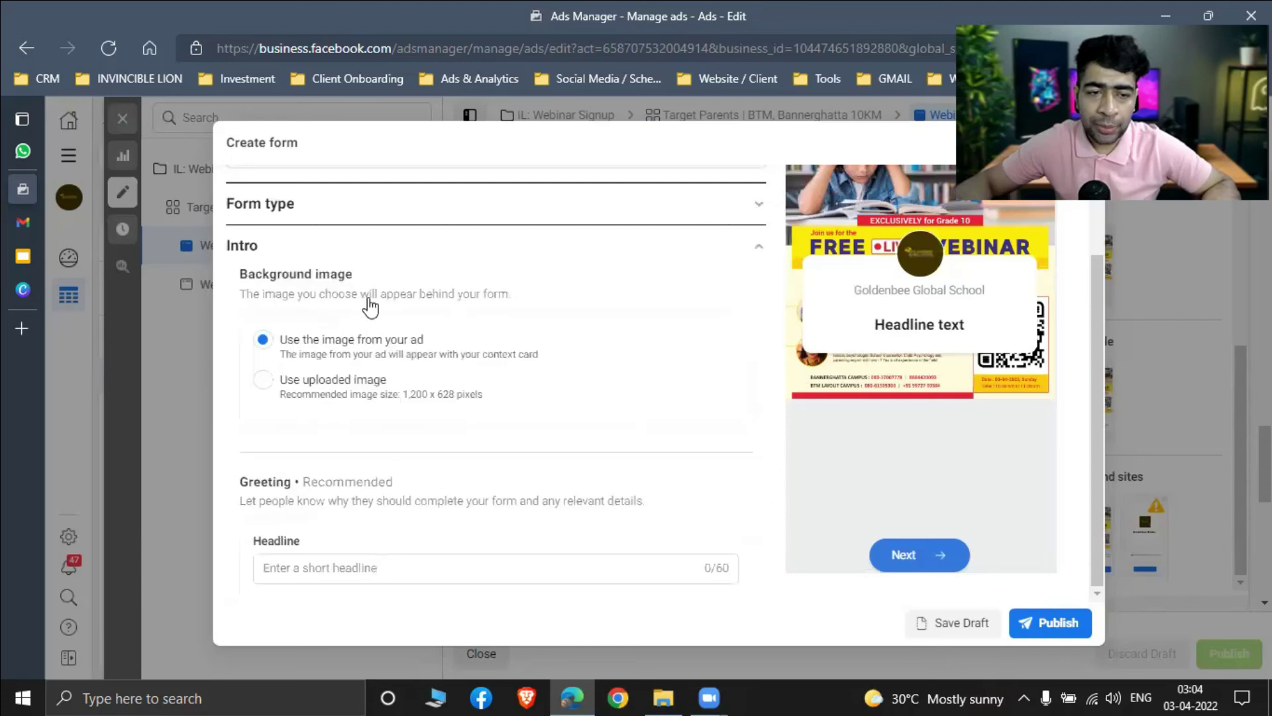
scroll(370, 308, down, 1)
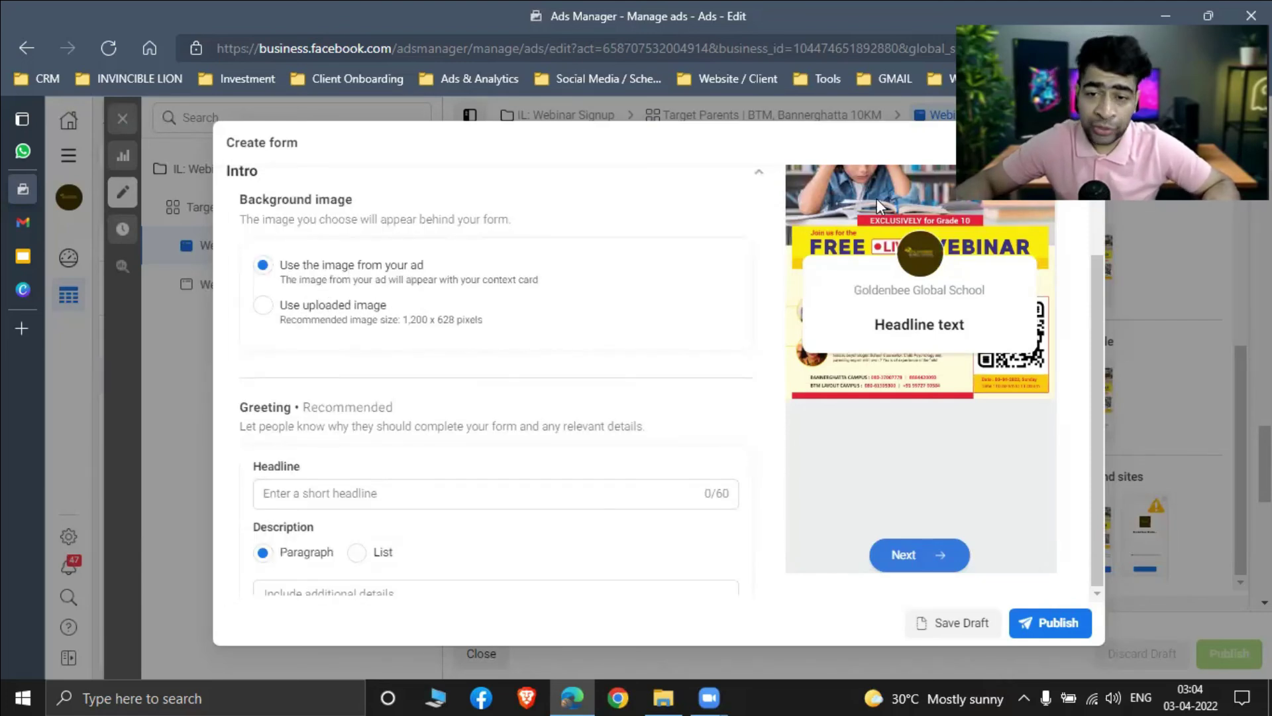
scroll(289, 273, down, 3)
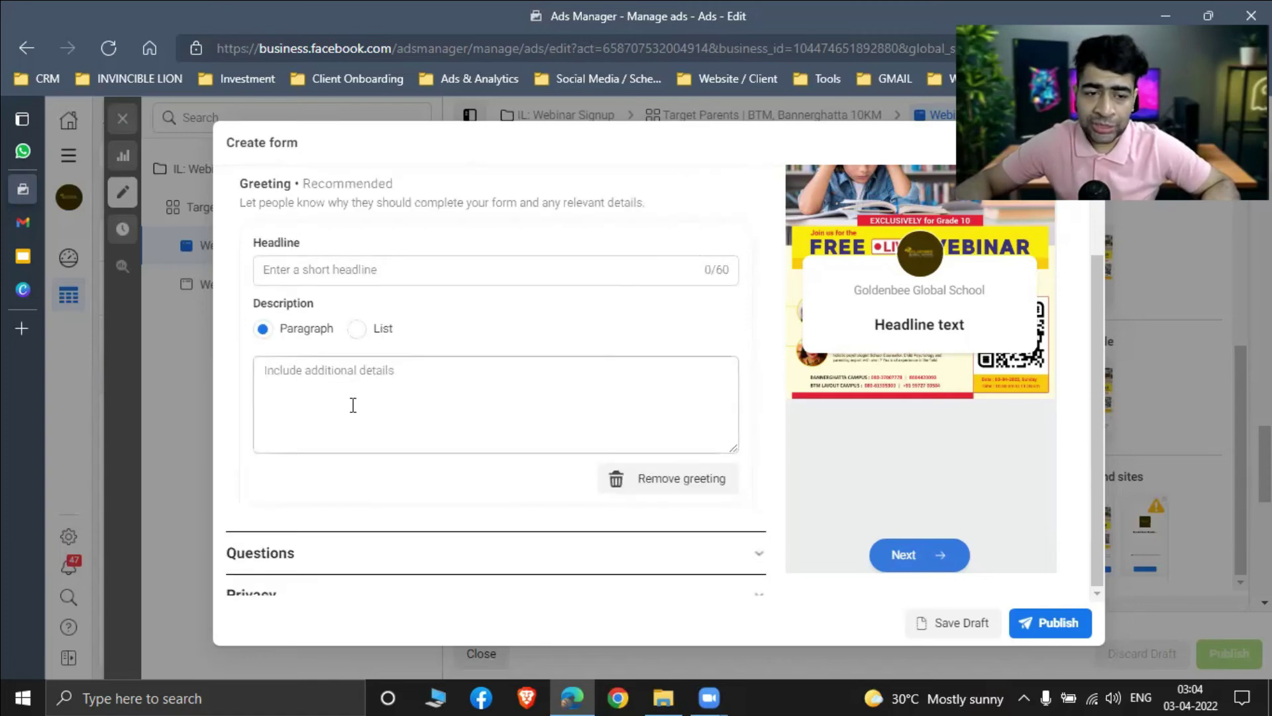
scroll(371, 424, down, 1)
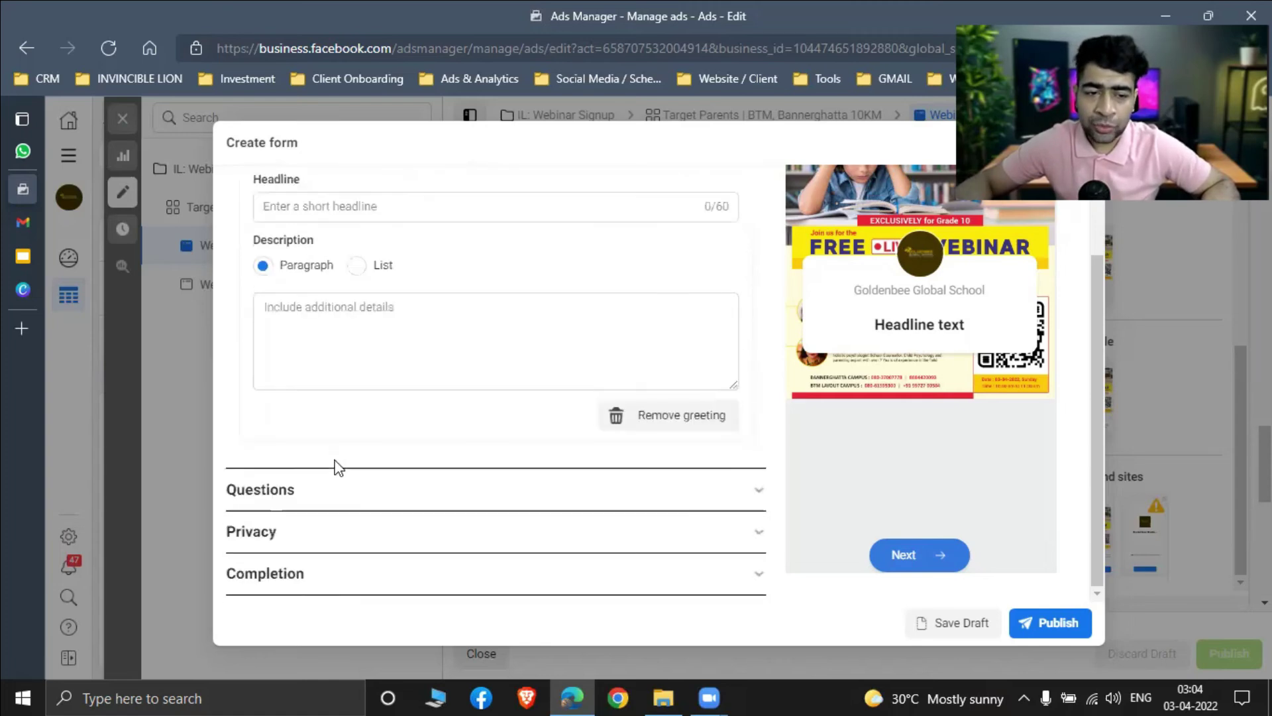
- Review the form's questions, showing the custom question types and the information categories available for prefilled questions
click(321, 490)
scroll(341, 309, down, 2)
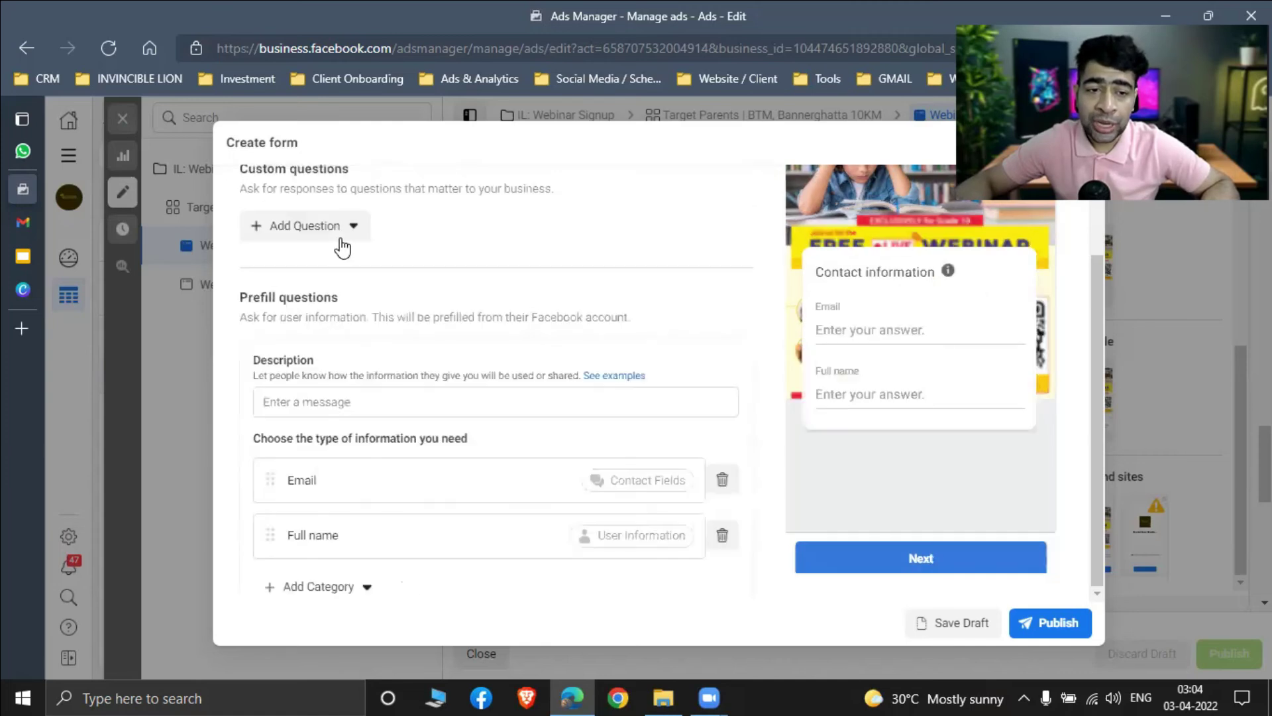
click(346, 224)
scroll(606, 482, down, 2)
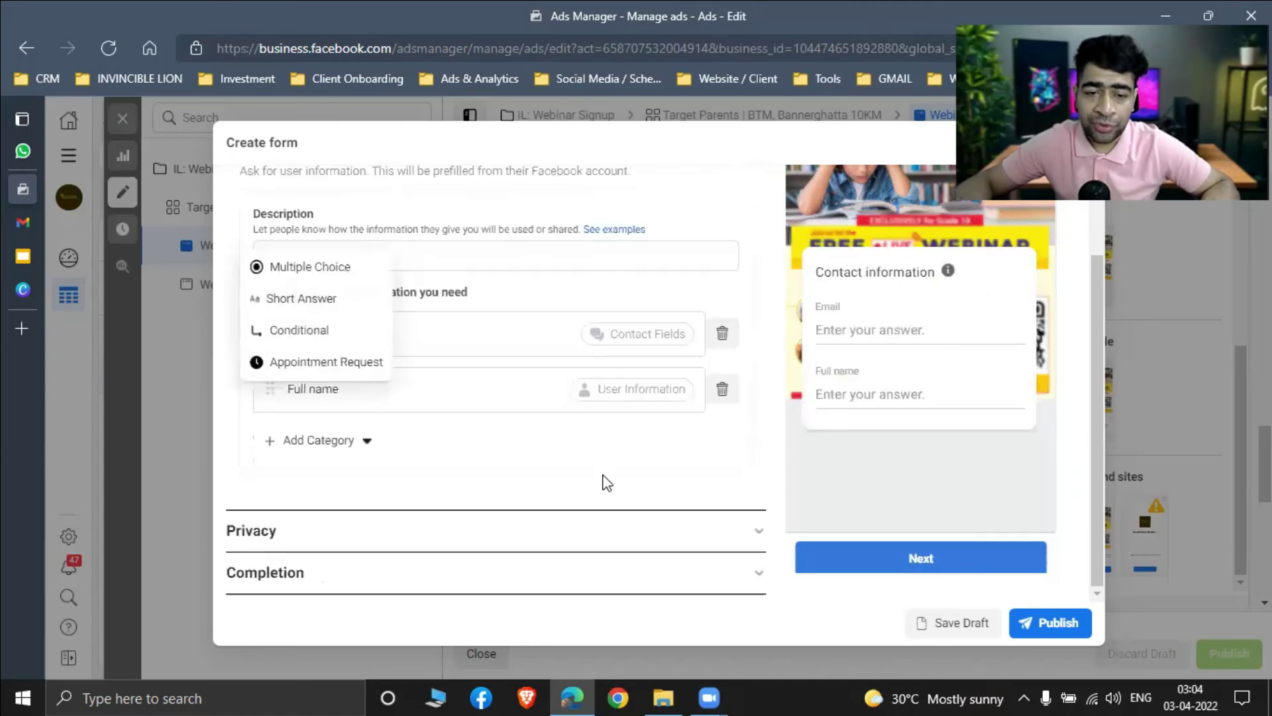
click(572, 469)
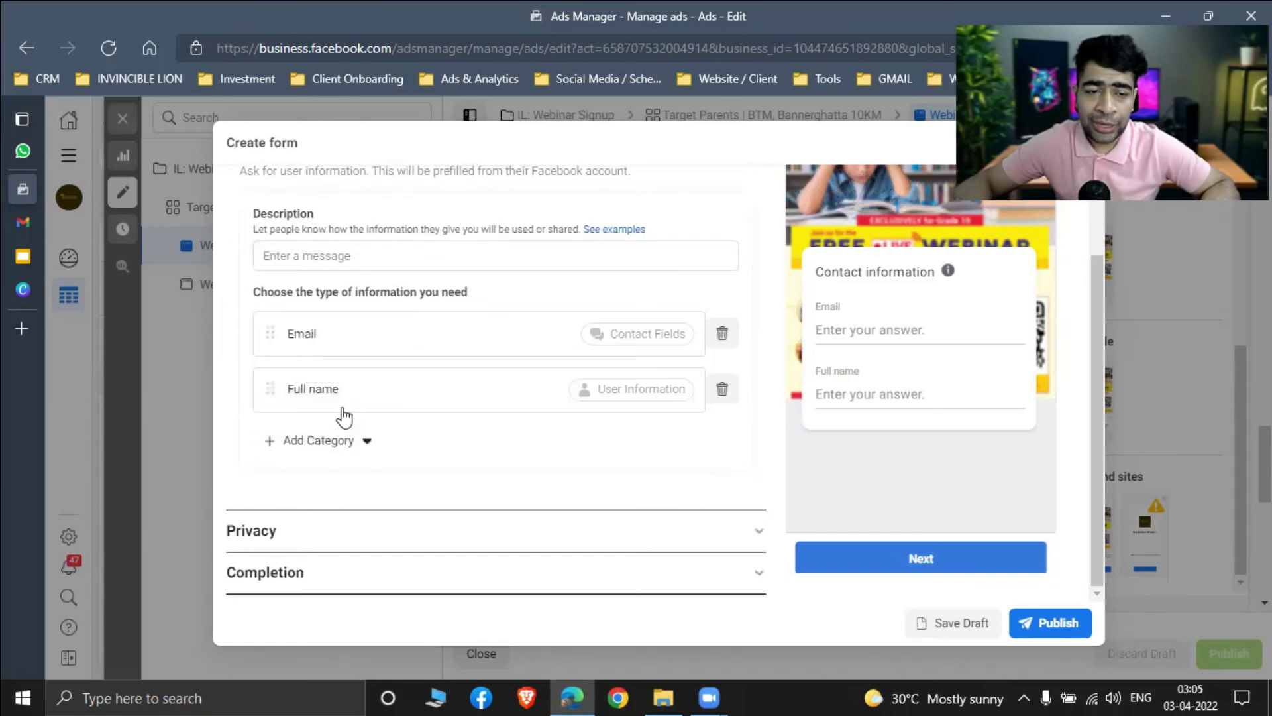
click(339, 448)
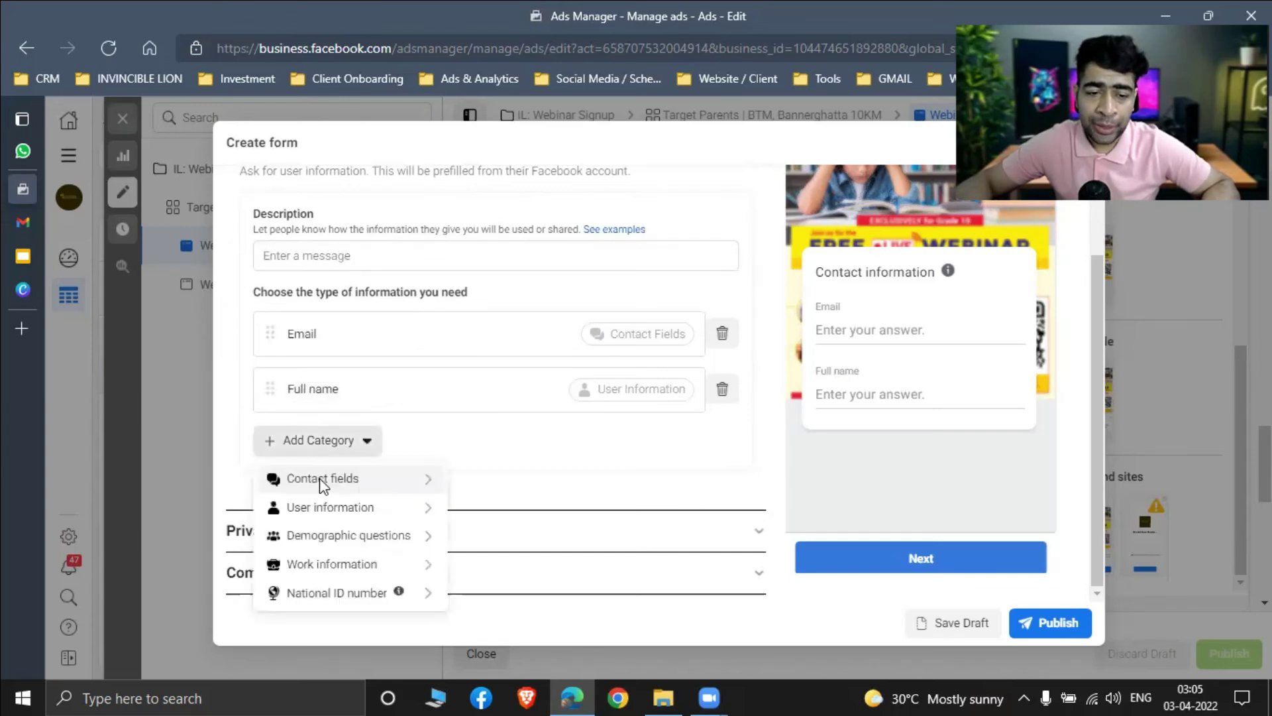
mouse_move(440, 482)
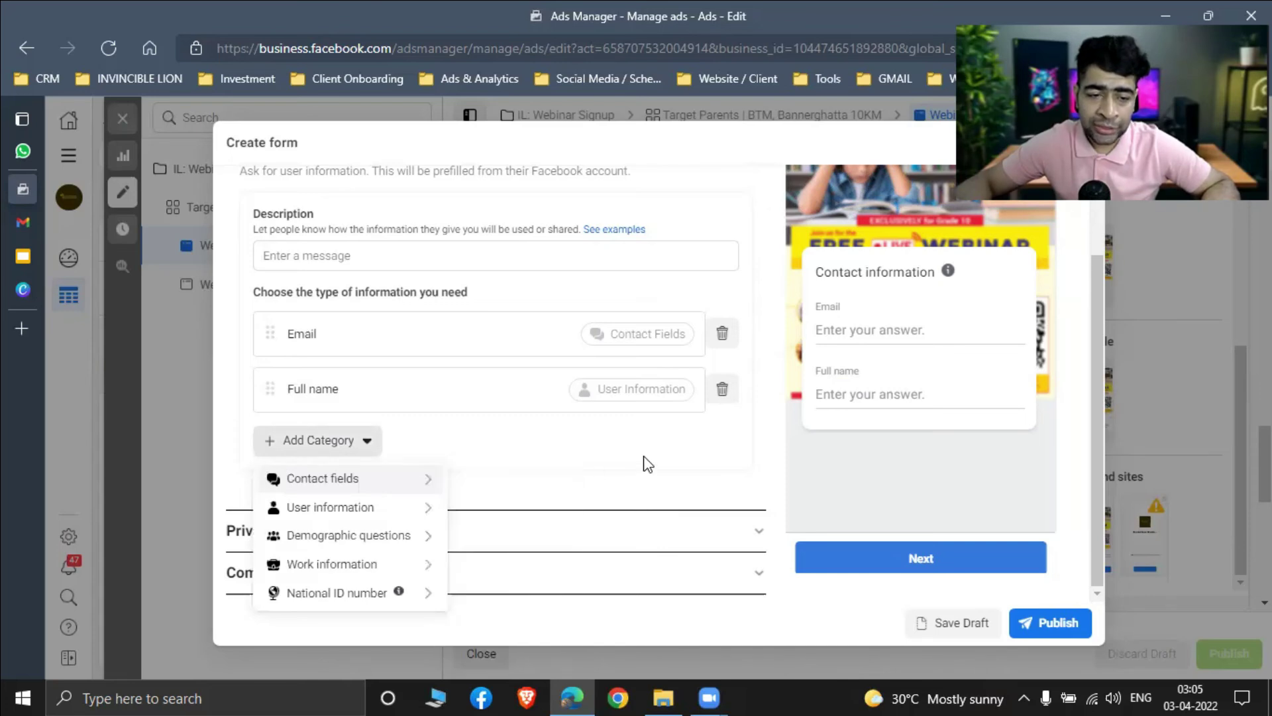
click(599, 458)
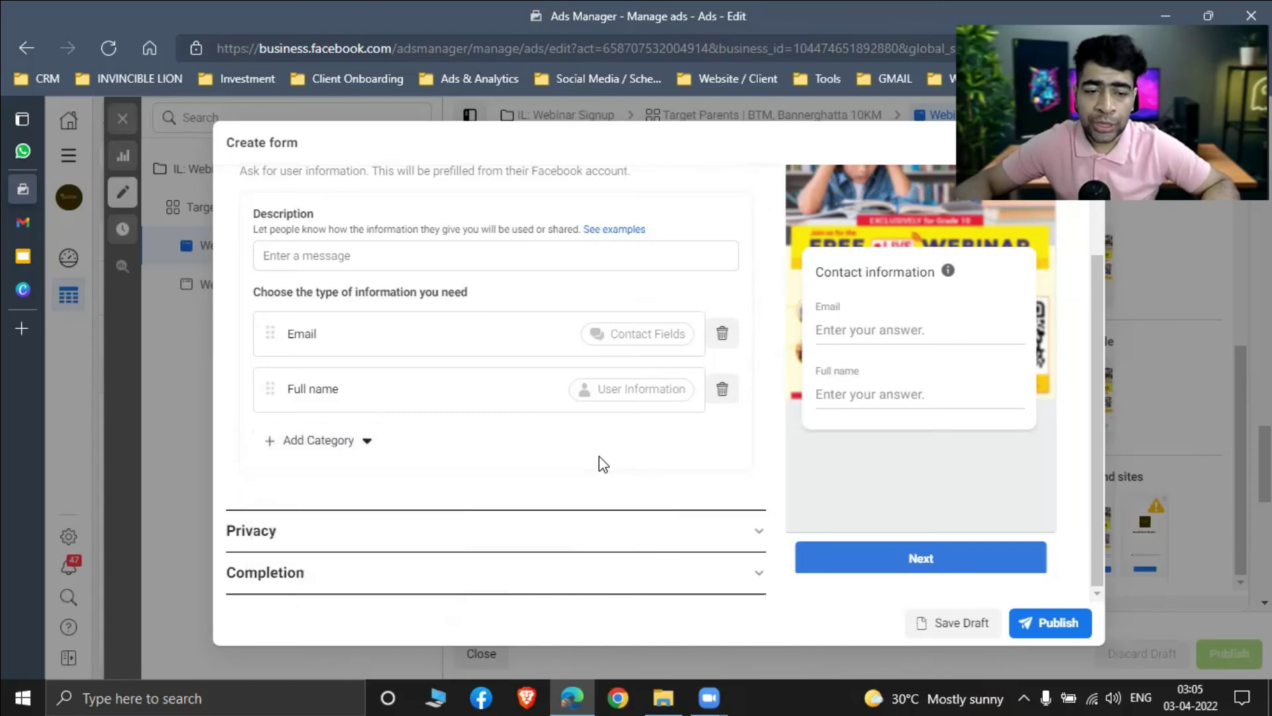
- Review the form's privacy policy link and custom disclaimer settings, as well as the completion message and its call-to-action
click(403, 529)
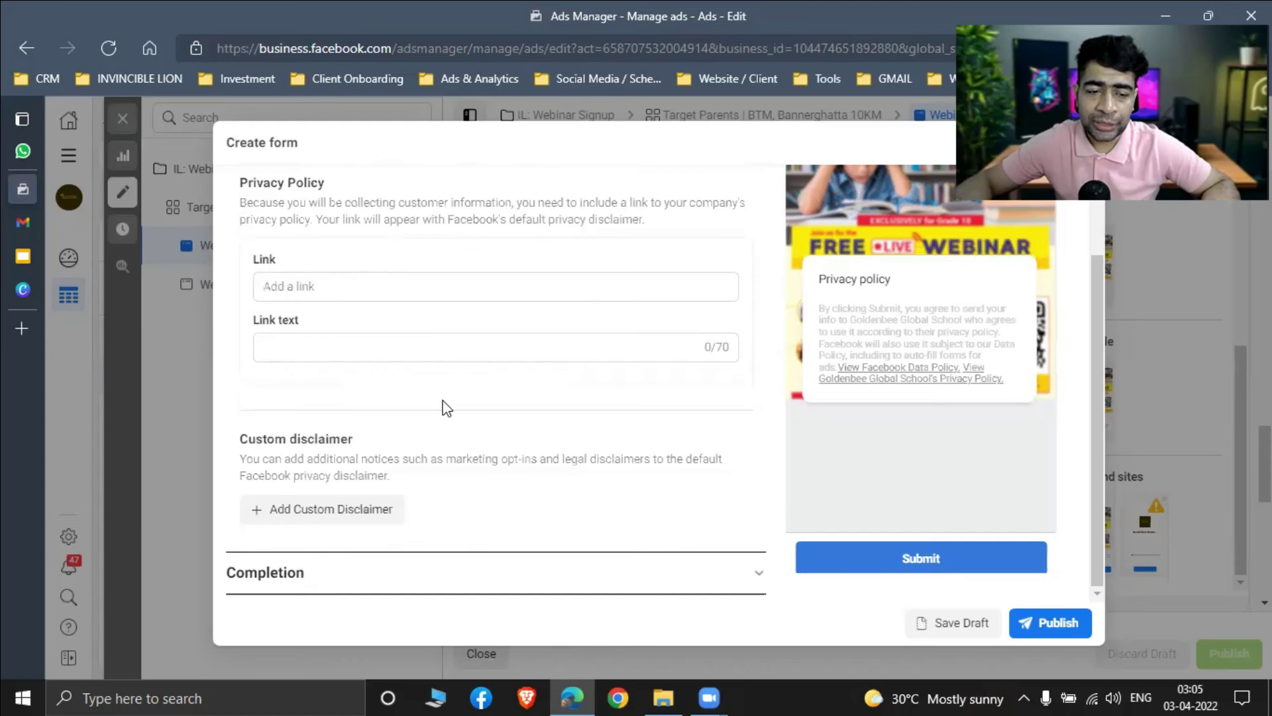
click(450, 577)
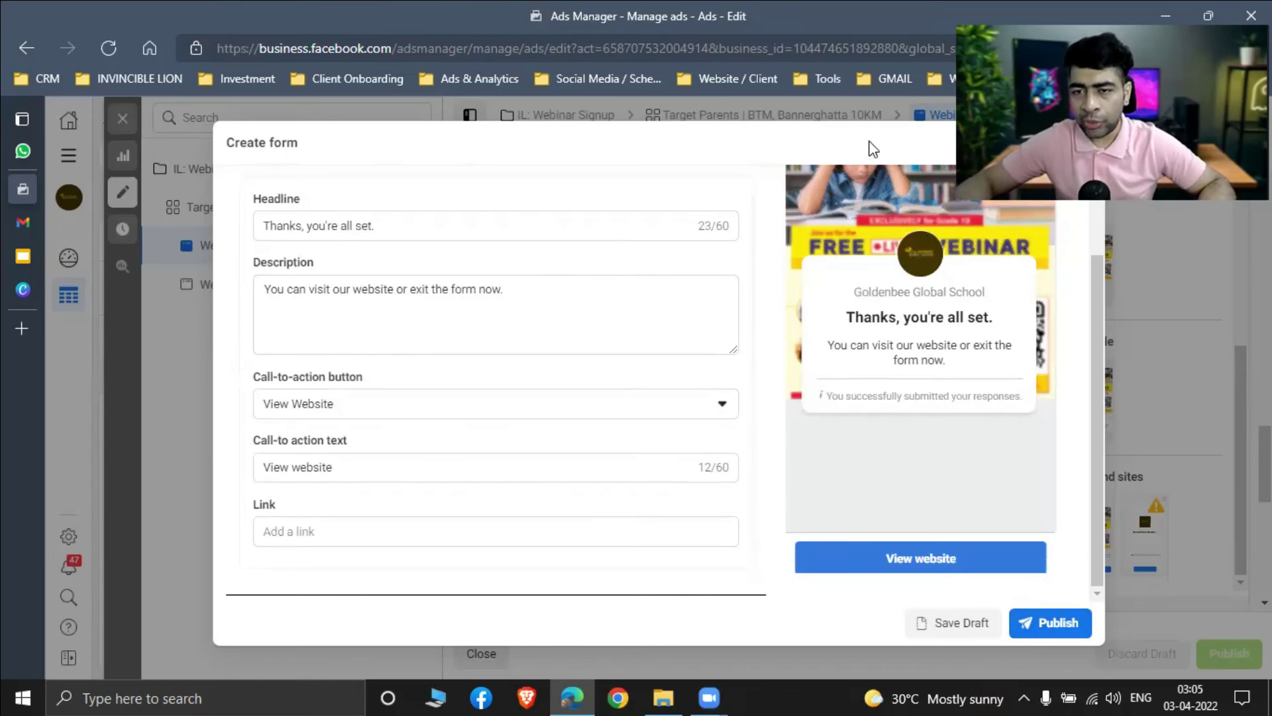
- Leave the new form without saving and review Webinar Ad 1's website display link and tracking settings
key(Escape)
scroll(575, 292, down, 1)
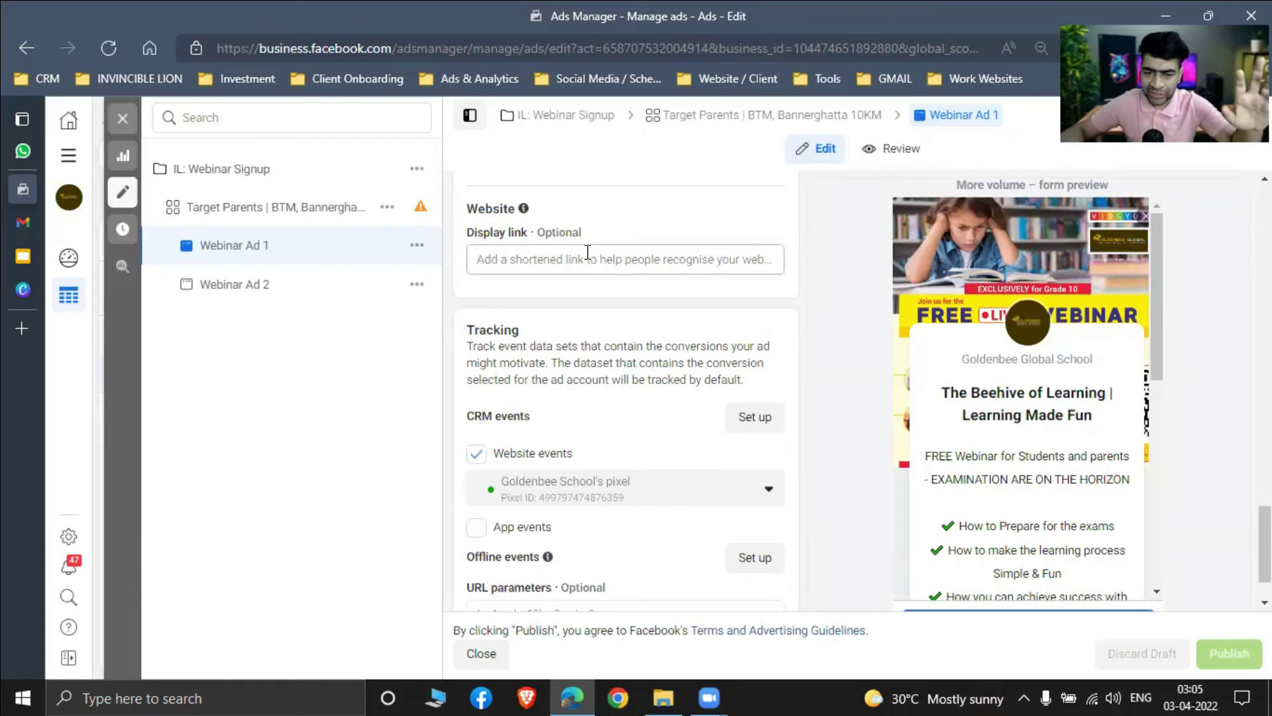
scroll(570, 449, down, 1)
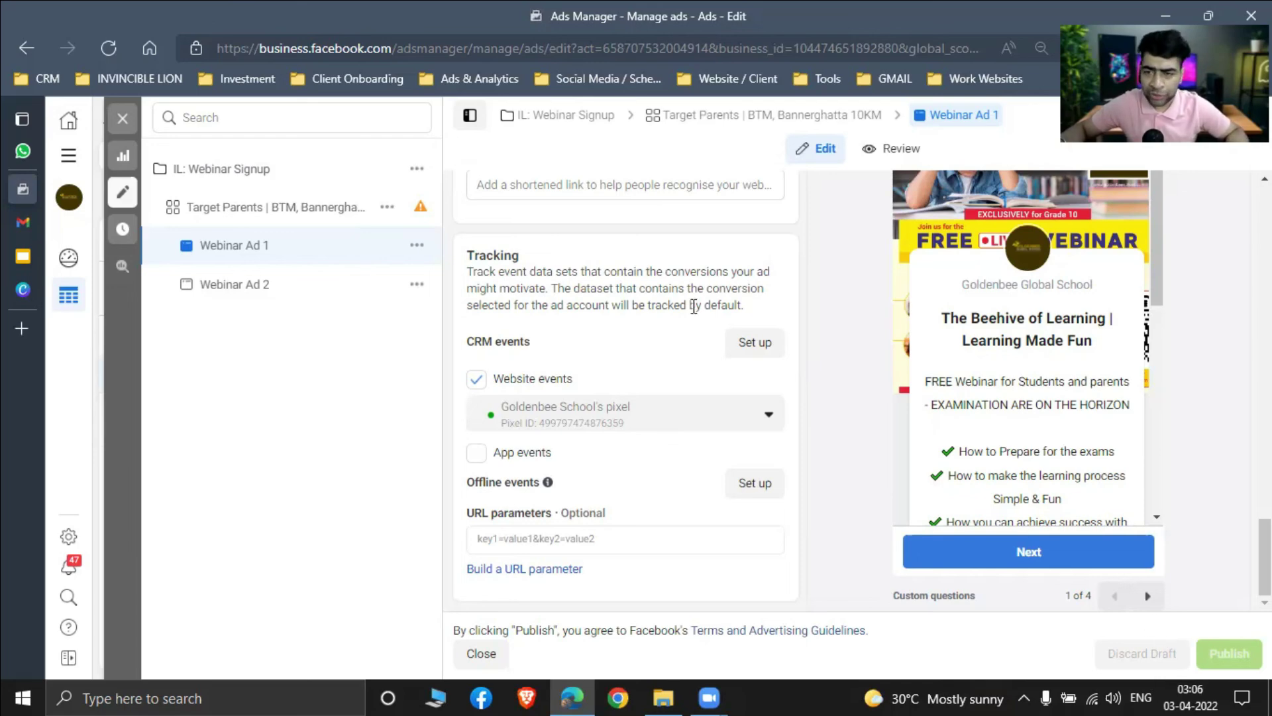
- Go over Webinar Ad 1's whole setup once more, from ad name and identity to ad text, tracking and instant form
scroll(769, 417, up, 10)
scroll(819, 406, up, 3)
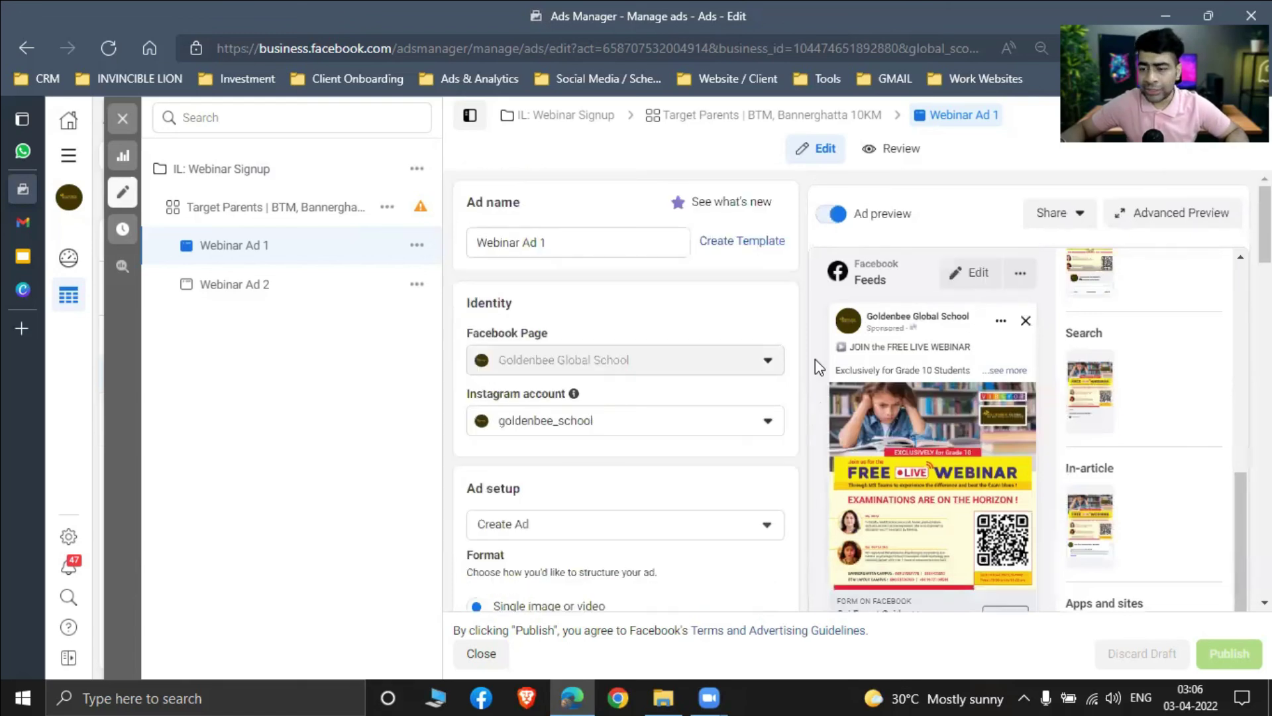
scroll(1102, 599, down, 12)
scroll(626, 391, down, 1)
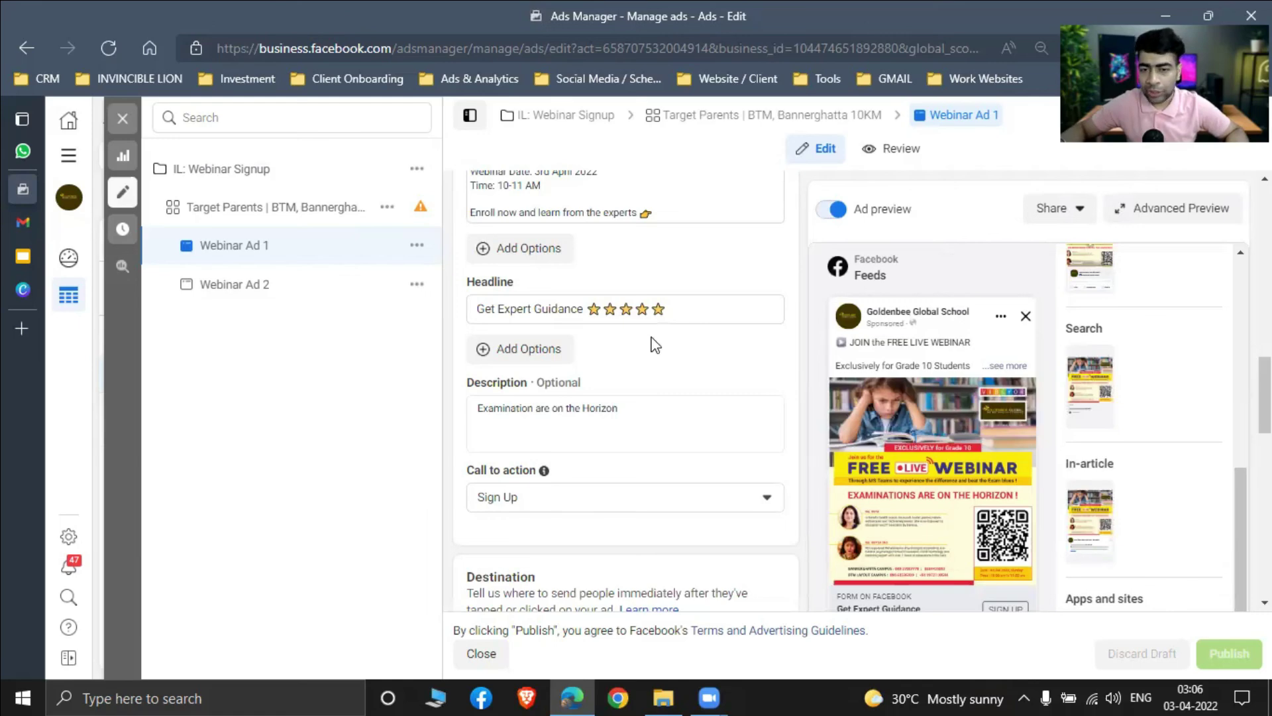
scroll(656, 376, down, 12)
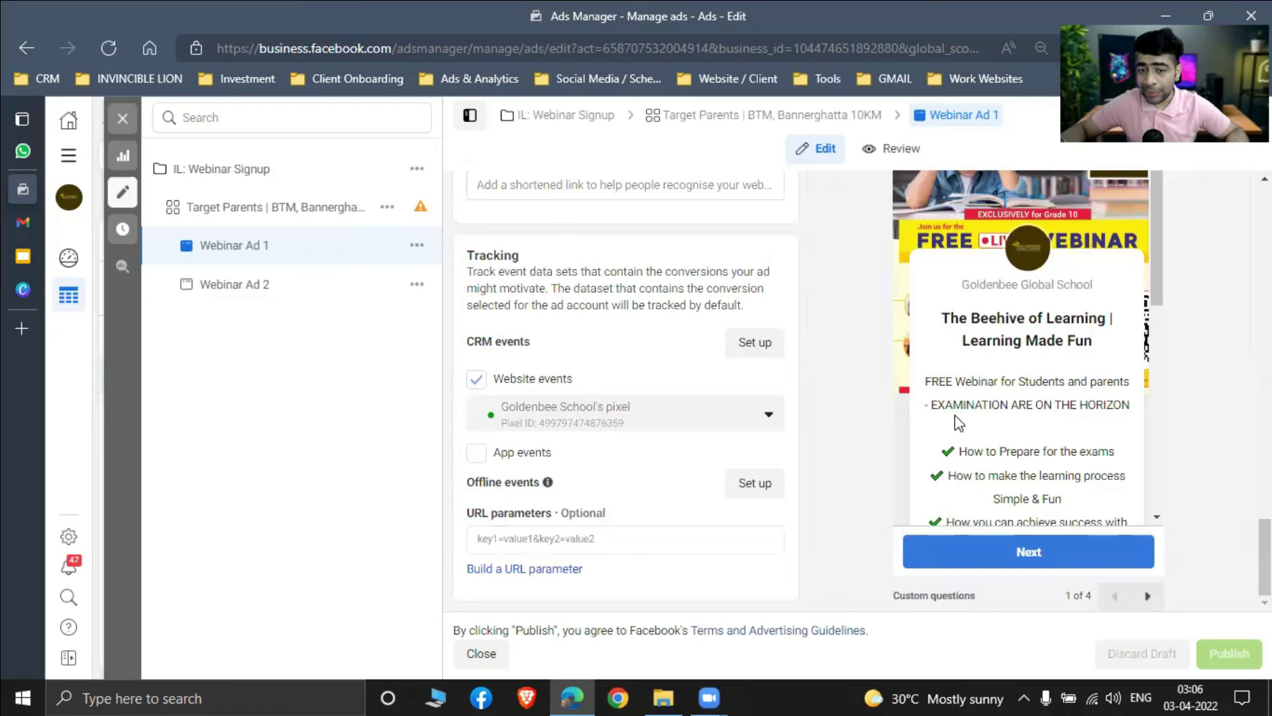
scroll(956, 415, up, 3)
scroll(960, 418, up, 5)
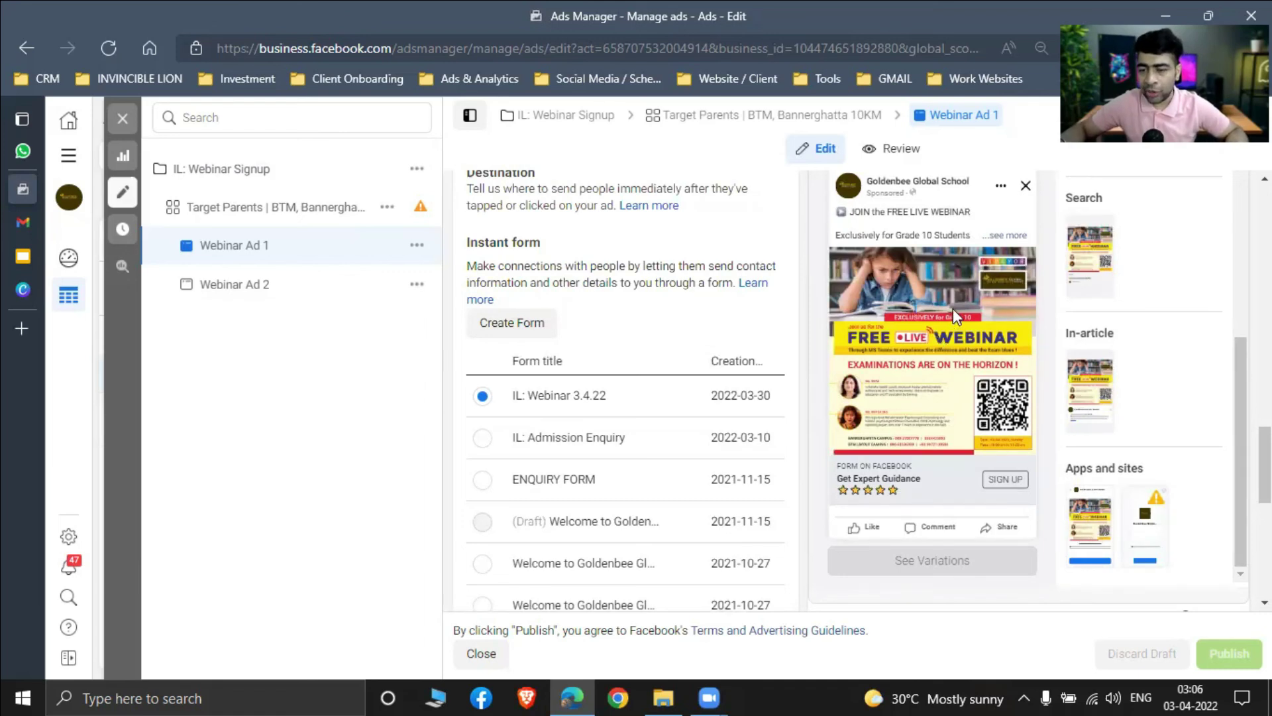
- Open Webinar Ad 2 and review its primary text, highlighting the lines that introduce the webinar hosts
click(235, 285)
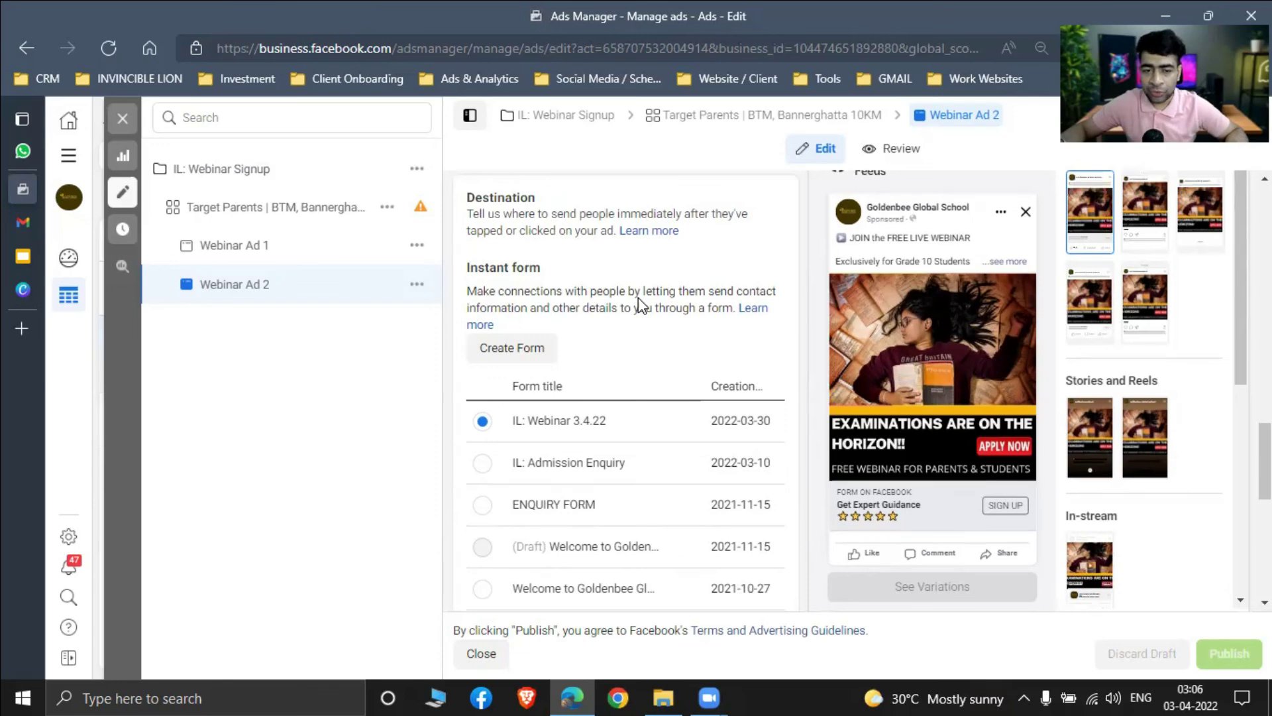
scroll(639, 305, up, 10)
click(656, 472)
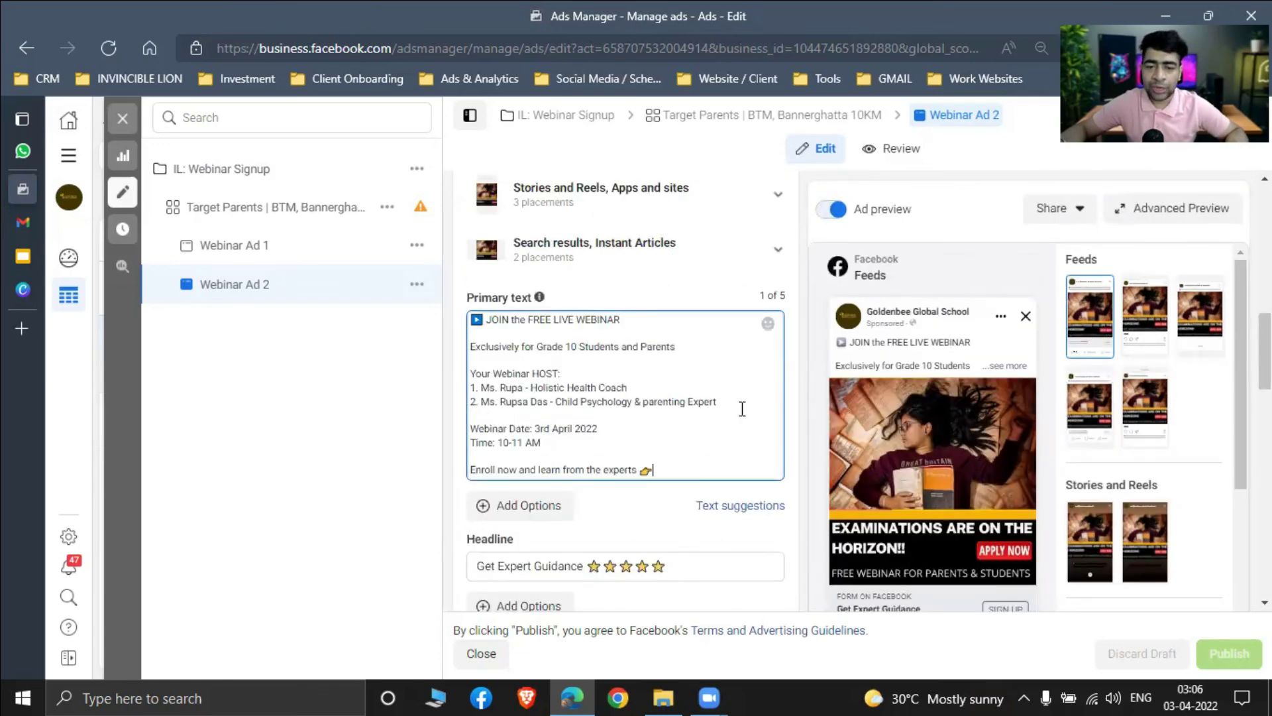
drag(742, 407, 573, 387)
click(535, 390)
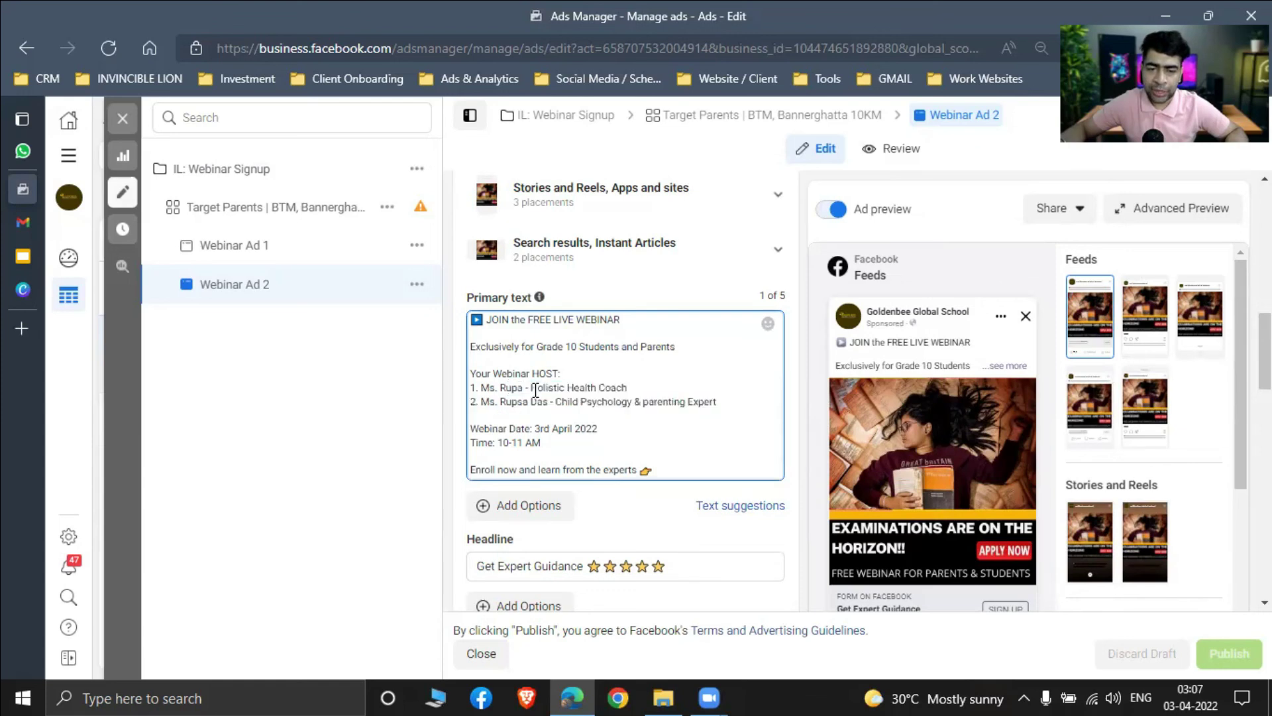
click(479, 377)
shift+click(744, 418)
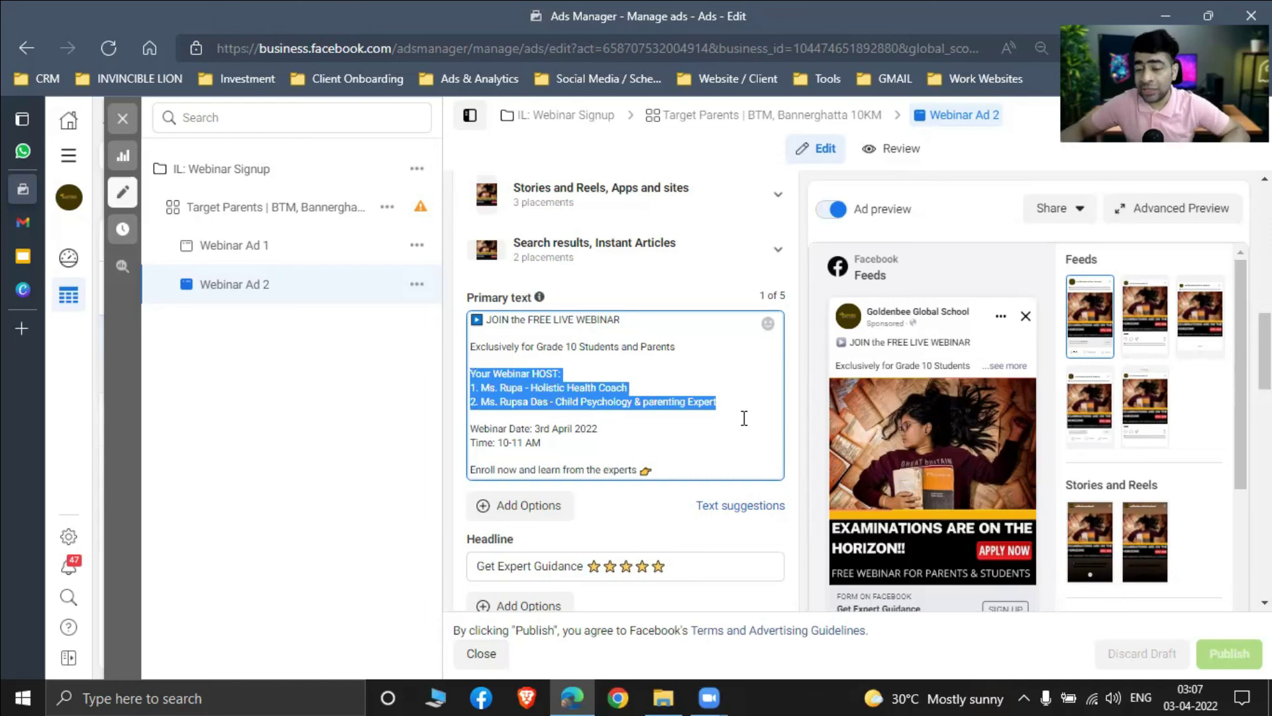
- Review Webinar Ad 2's headline, description, call to action and instant form selection alongside its feed preview
scroll(784, 483, down, 3)
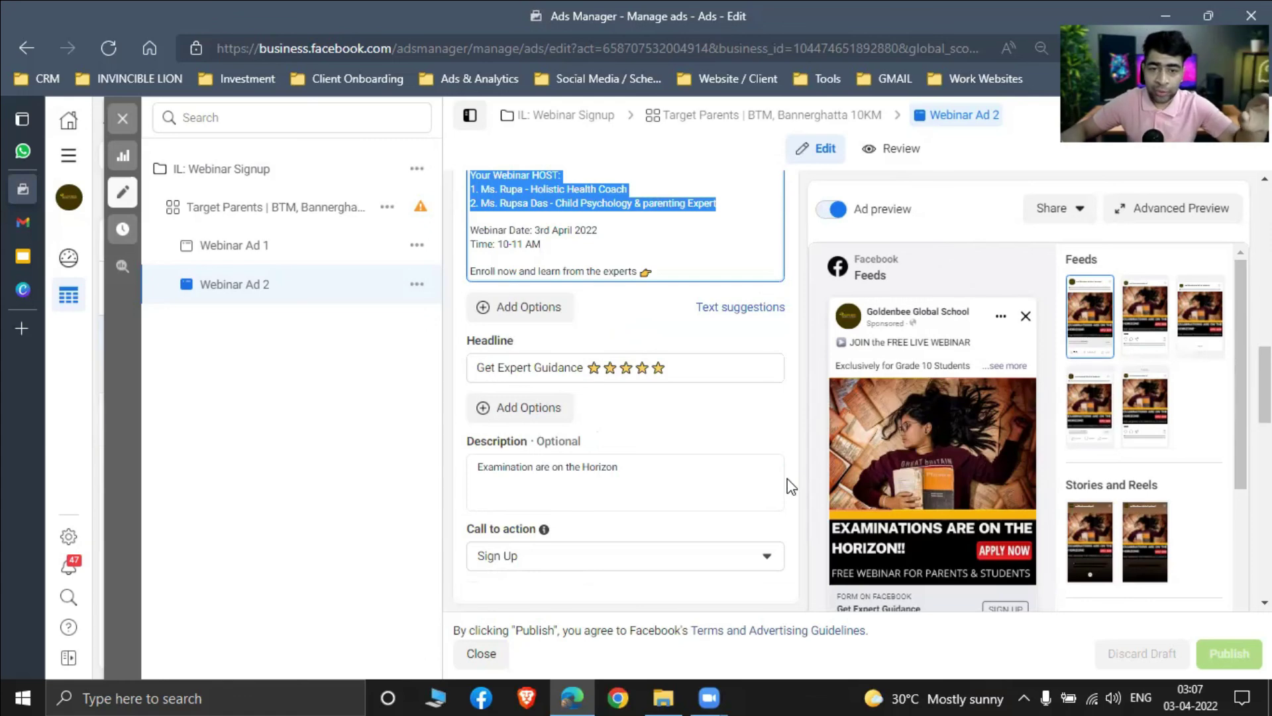
scroll(871, 438, down, 5)
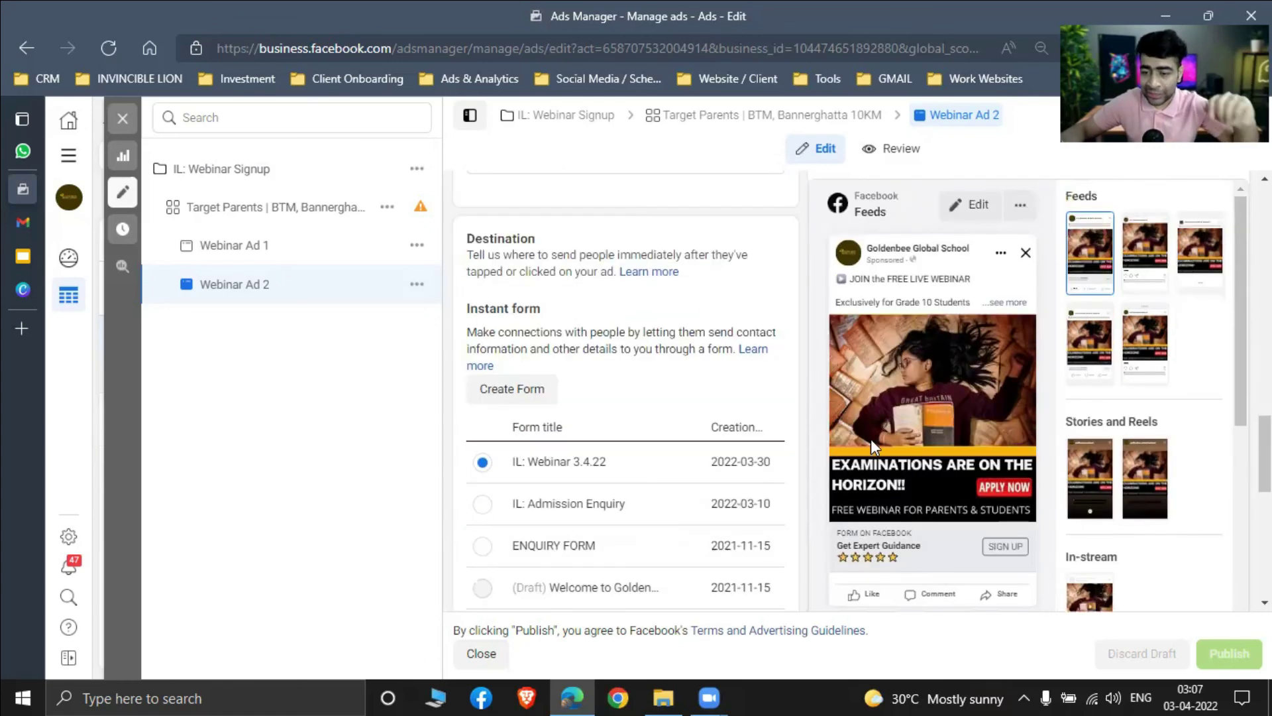
scroll(895, 464, down, 1)
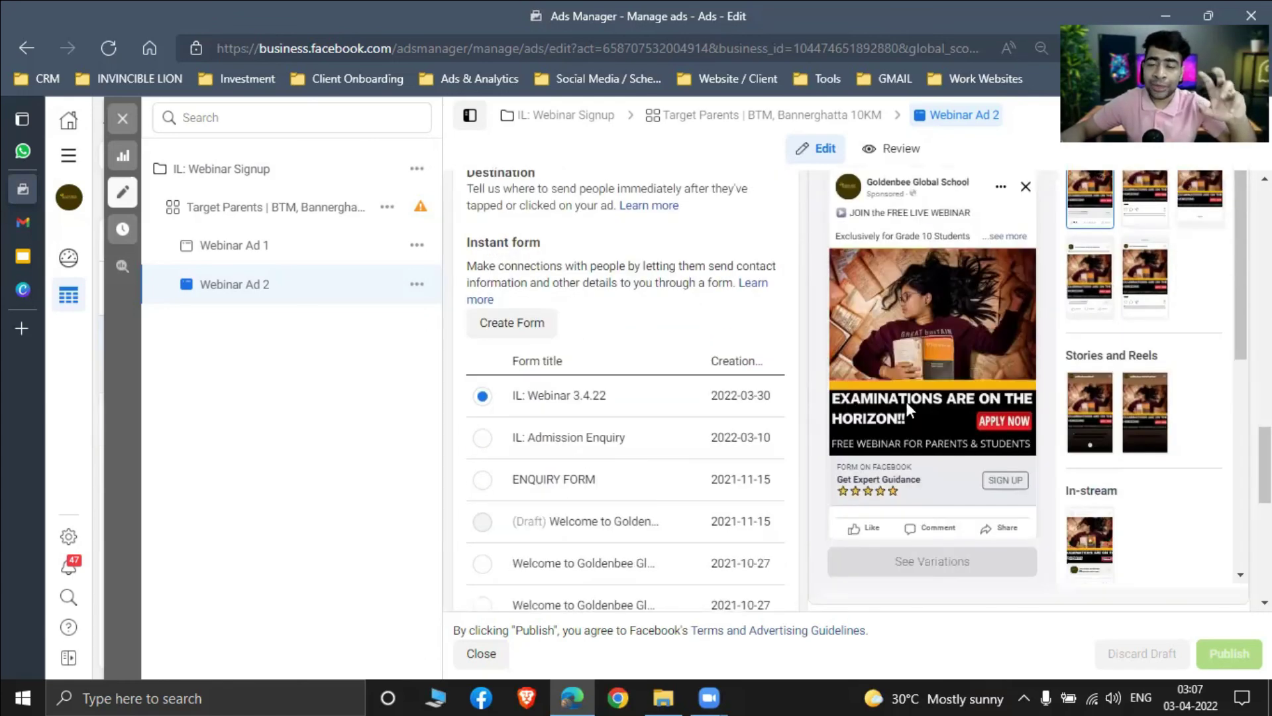